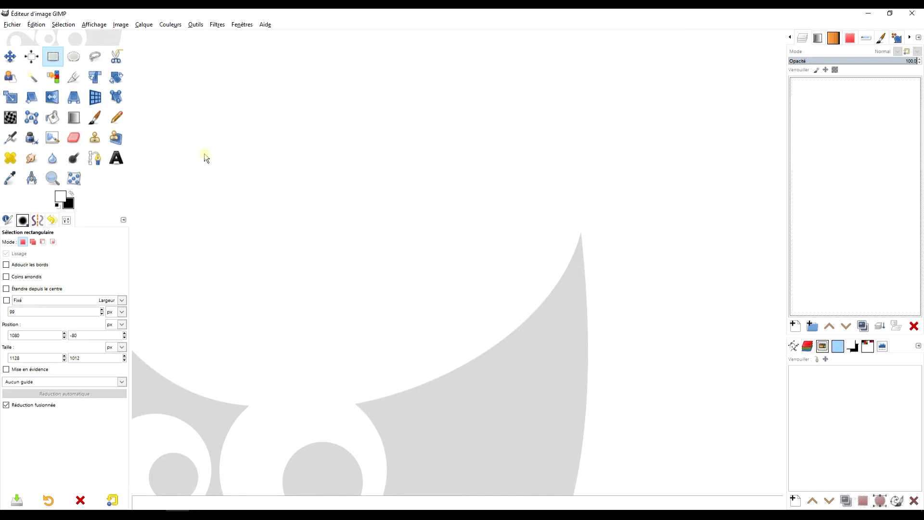
- Switch to the browser, open the 1280×851 version of the biplane photo on Pixabay and copy the image
{"action": "key", "text": "alt+Tab"}
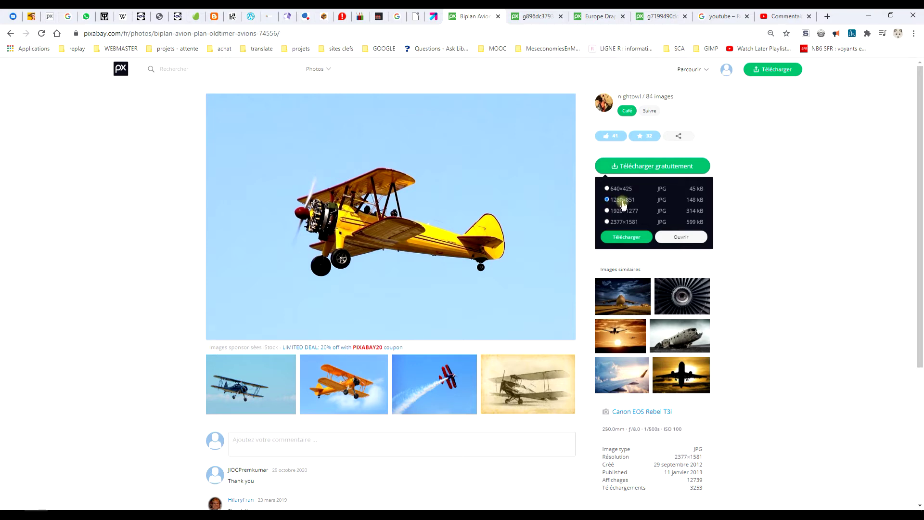
{"action": "left_click", "coordinate": [657, 167]}
{"action": "left_click", "coordinate": [649, 166]}
{"action": "left_click", "coordinate": [681, 237]}
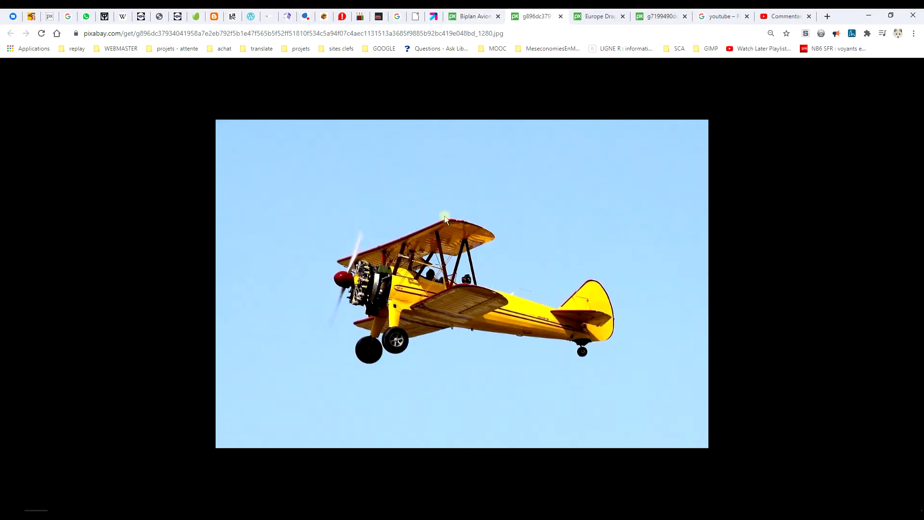
{"action": "right_click", "coordinate": [444, 217]}
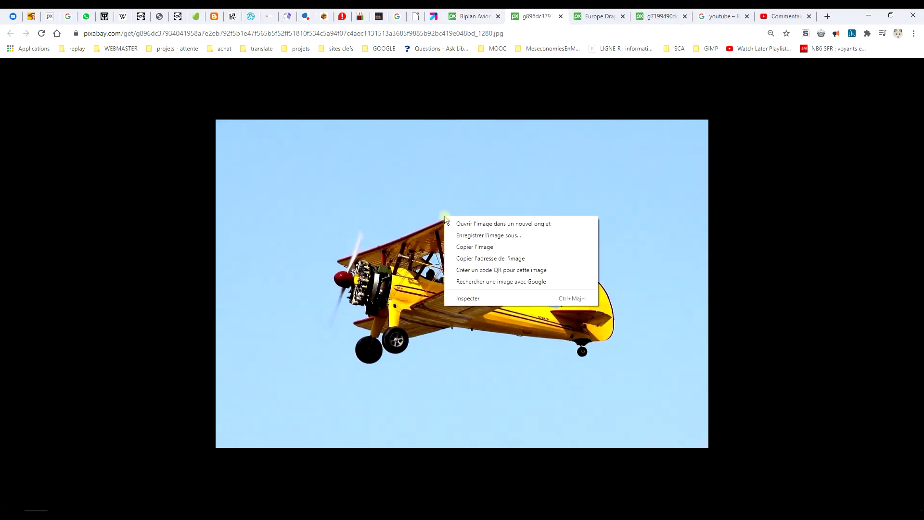
{"action": "left_click", "coordinate": [486, 246]}
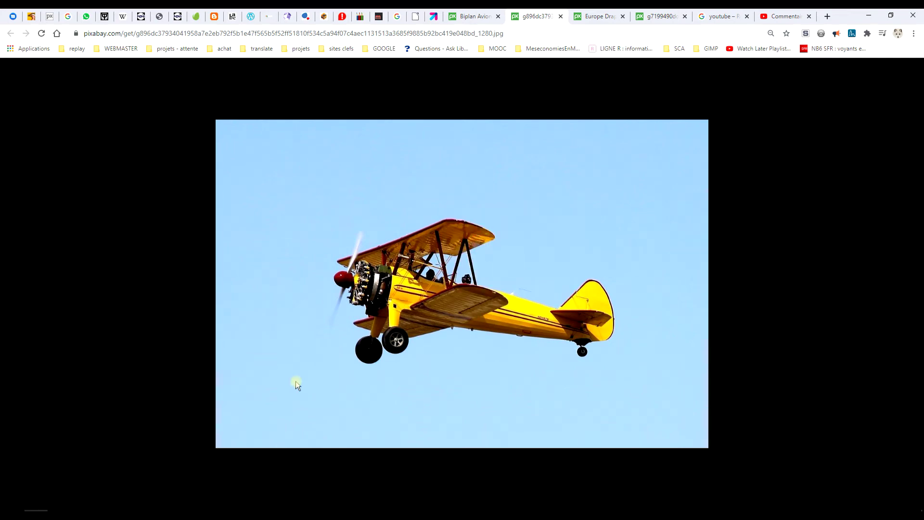
- Return to GIMP and paste the copied biplane photo as a new image
{"action": "left_click", "coordinate": [178, 508]}
{"action": "left_click", "coordinate": [37, 25]}
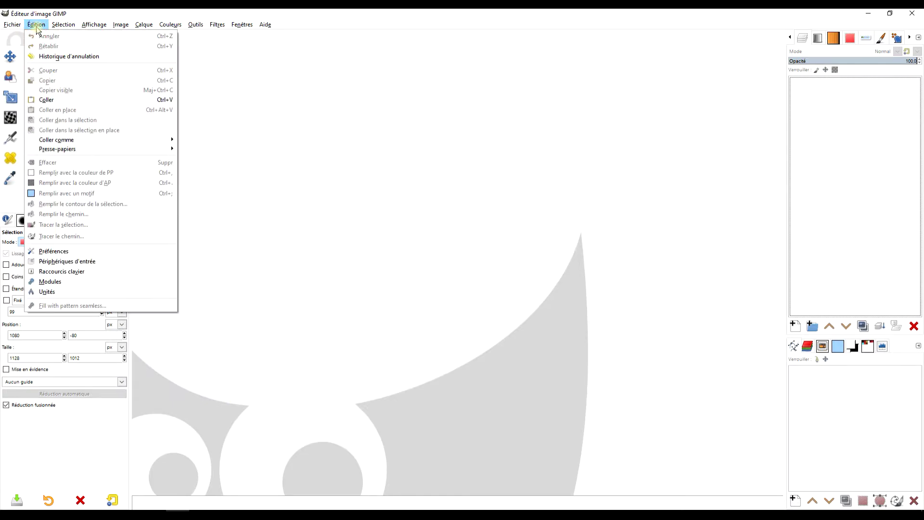
{"action": "mouse_move", "coordinate": [116, 144]}
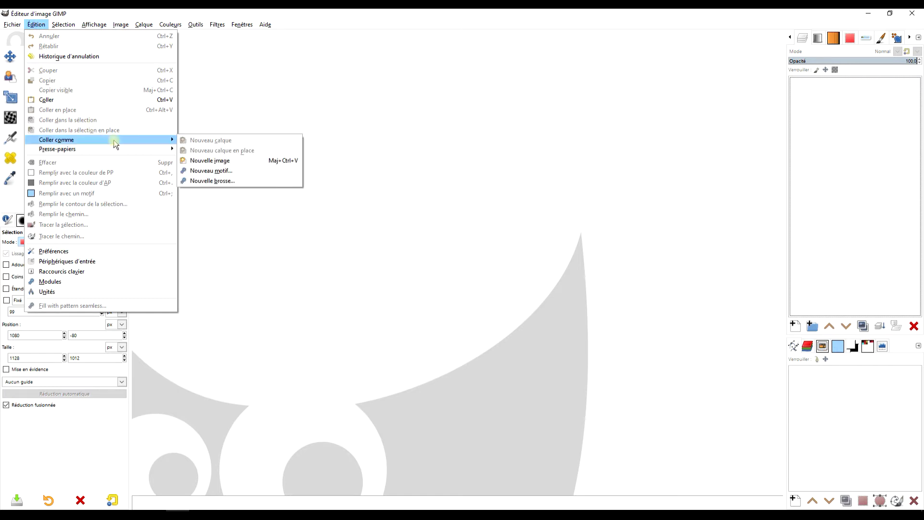
{"action": "left_click", "coordinate": [224, 162]}
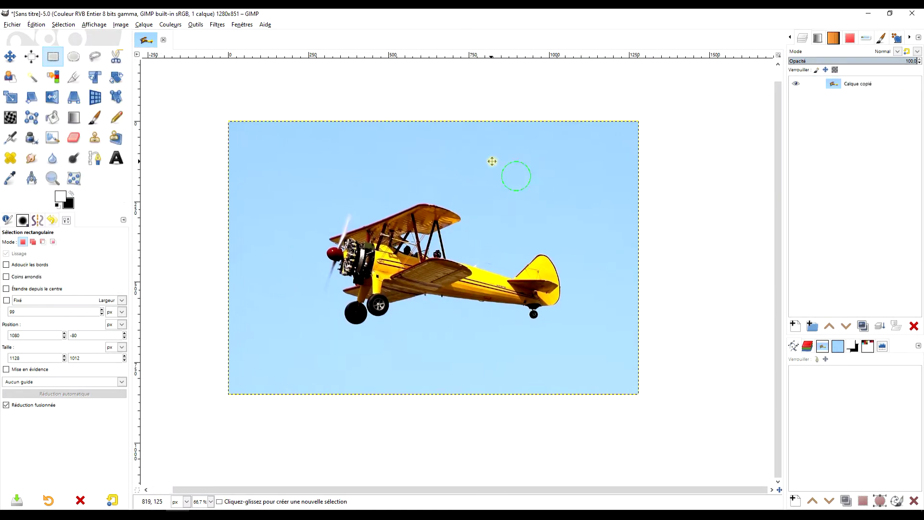
{"action": "left_click_drag", "start_coordinate": [436, 153], "coordinate": [411, 136]}
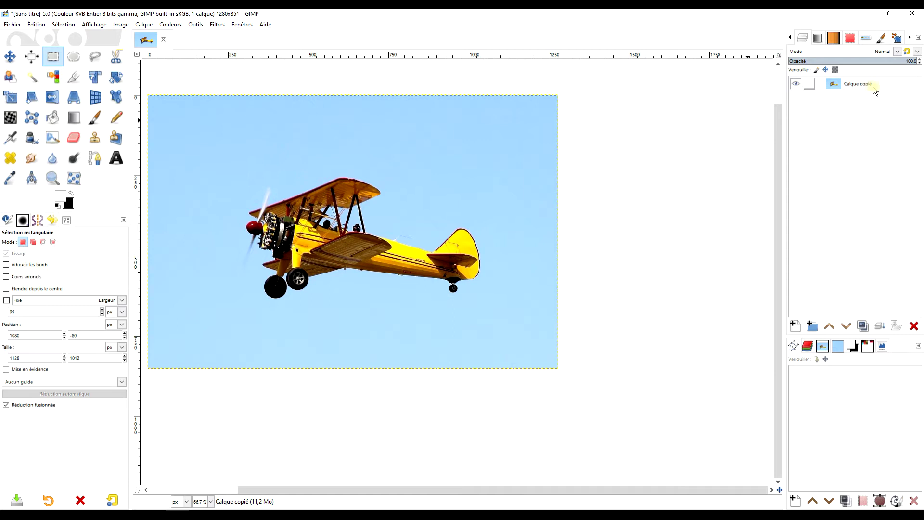
- Check in the pasted layer's options whether it has an alpha channel
{"action": "right_click", "coordinate": [835, 85]}
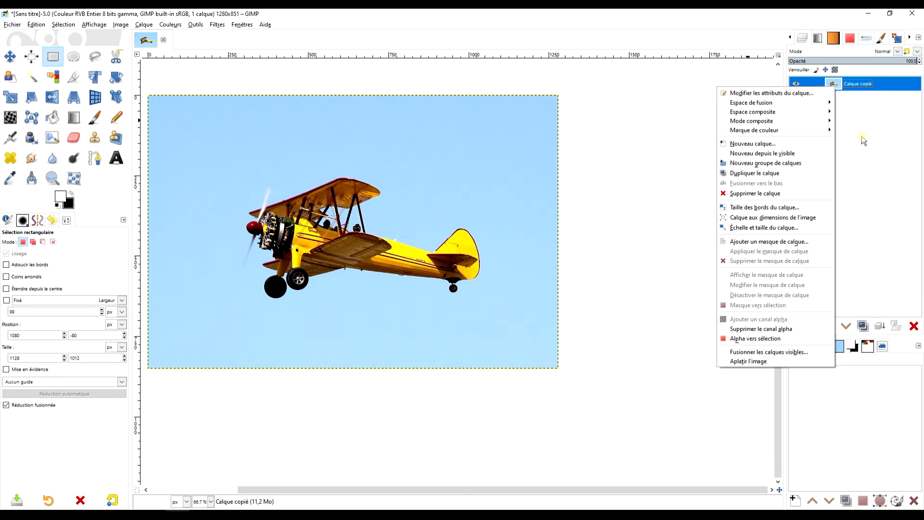
{"action": "left_click", "coordinate": [870, 121]}
{"action": "right_click", "coordinate": [852, 86]}
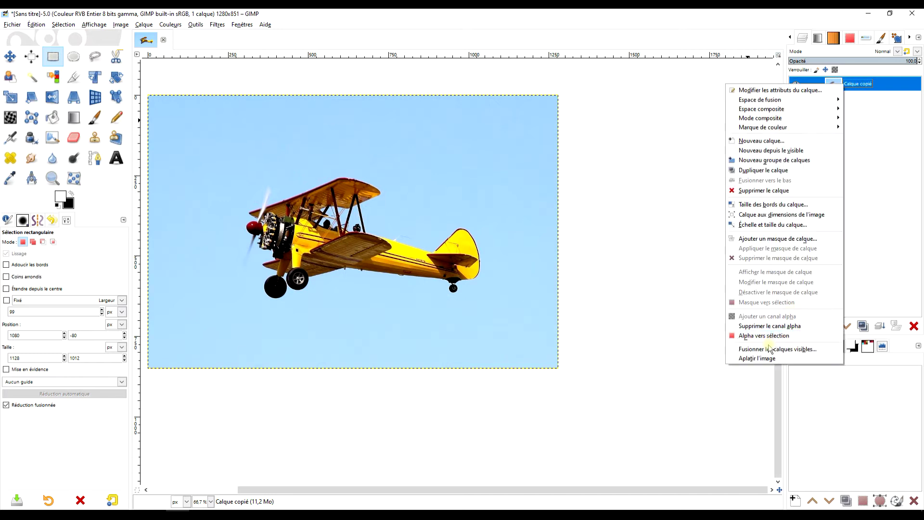
{"action": "left_click", "coordinate": [826, 326]}
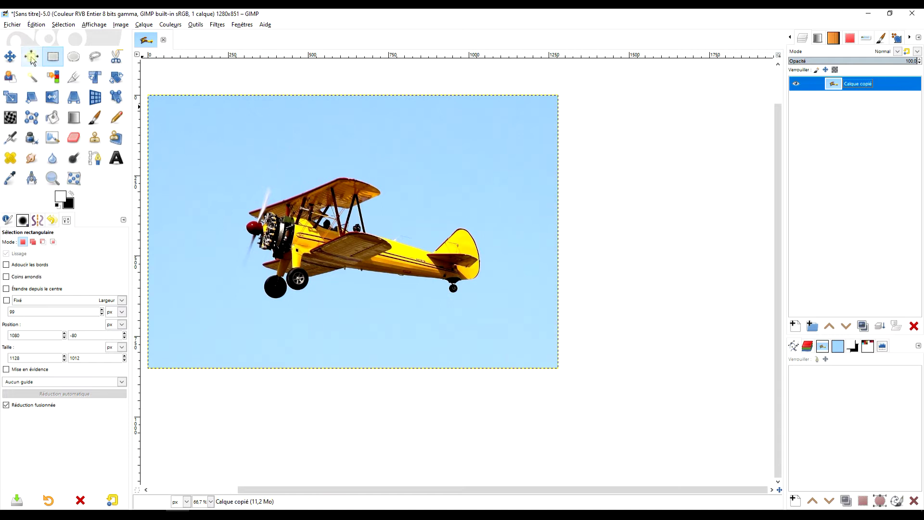
{"action": "left_click_drag", "start_coordinate": [607, 82], "coordinate": [486, 414]}
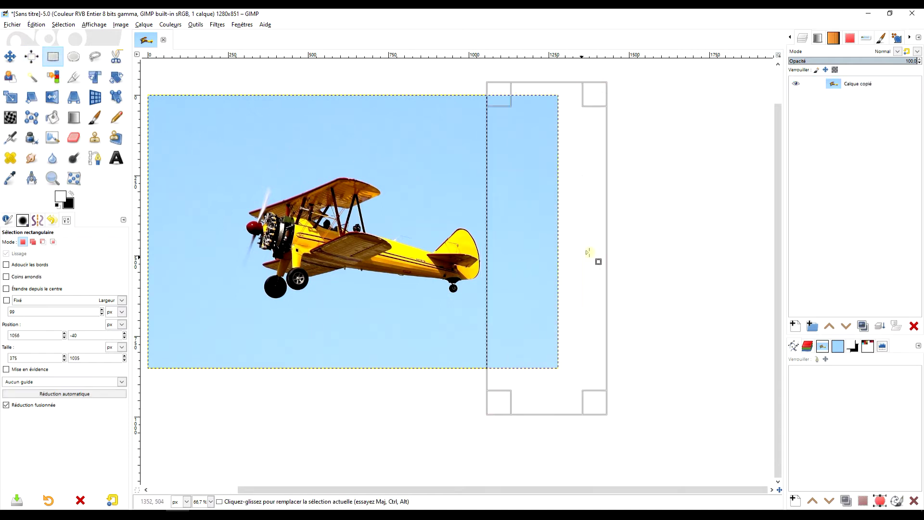
{"action": "key", "text": "ctrl"}
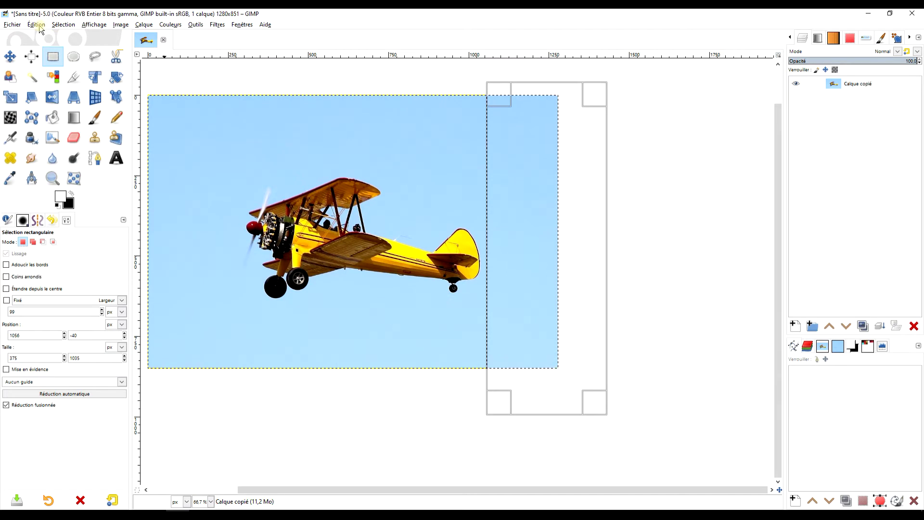
{"action": "left_click", "coordinate": [419, 81]}
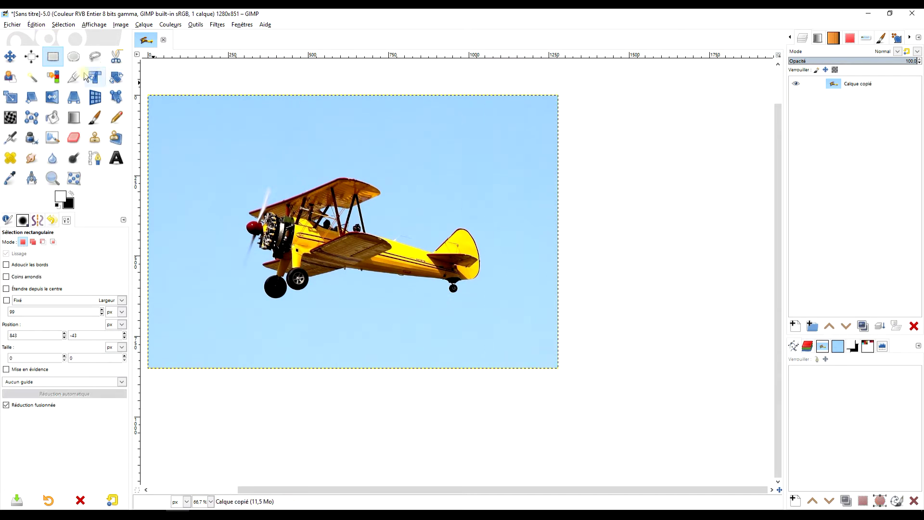
- Cut the full-height strip of sky behind the plane's tail with a rectangular selection about 448 × 1018 px, and paste it back
{"action": "left_click_drag", "start_coordinate": [633, 91], "coordinate": [489, 419]}
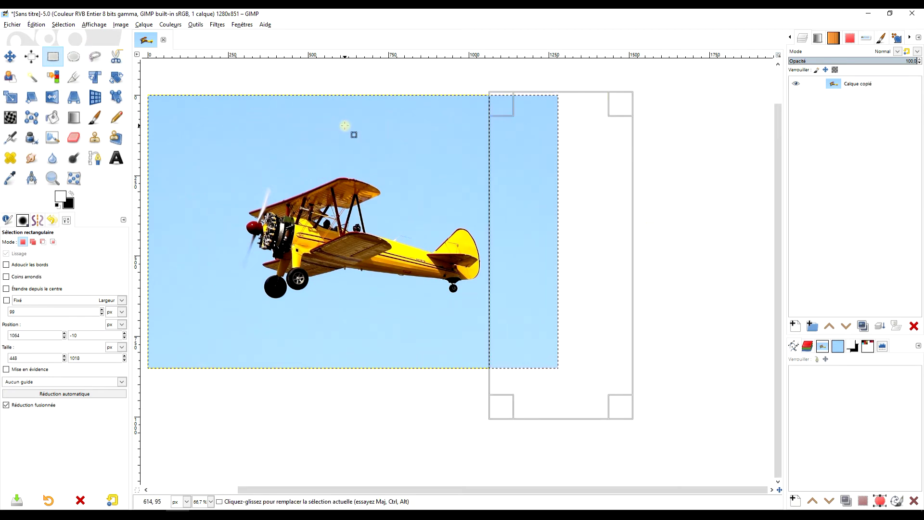
{"action": "key", "text": "Return"}
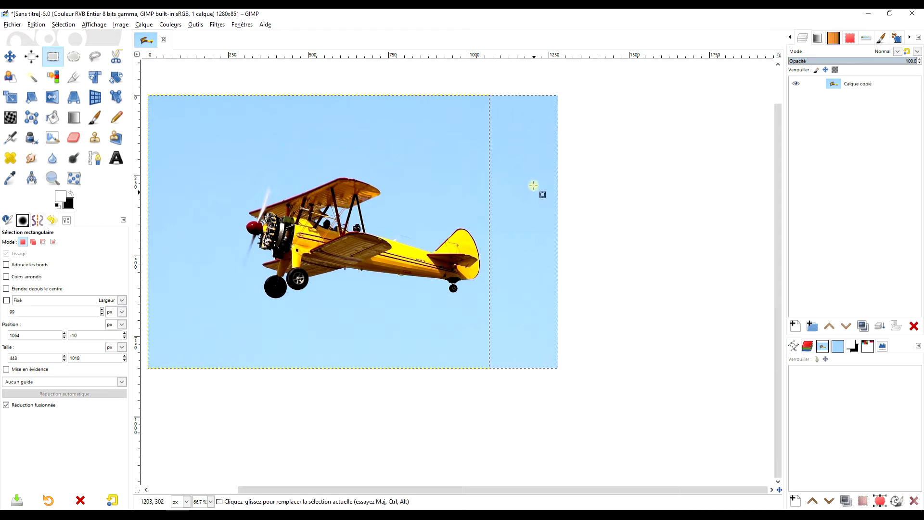
{"action": "left_click", "coordinate": [33, 25]}
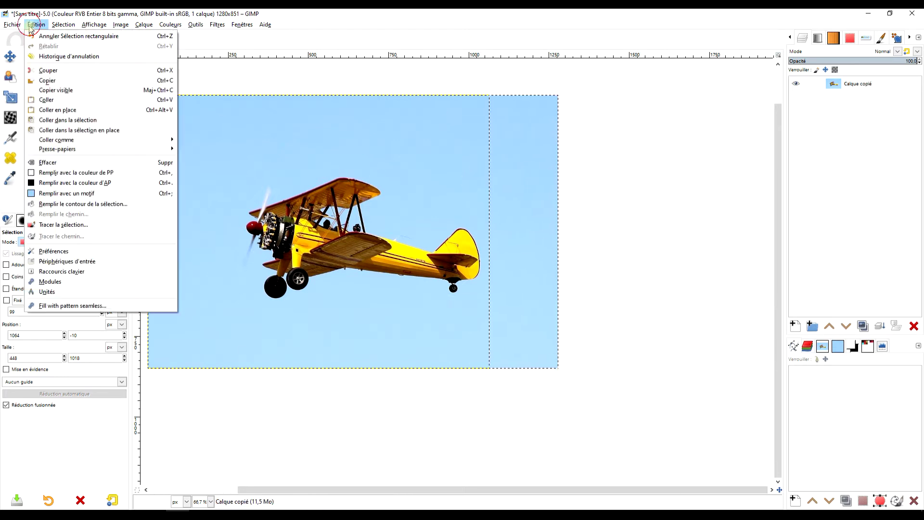
{"action": "left_click", "coordinate": [60, 70]}
{"action": "left_click", "coordinate": [35, 24]}
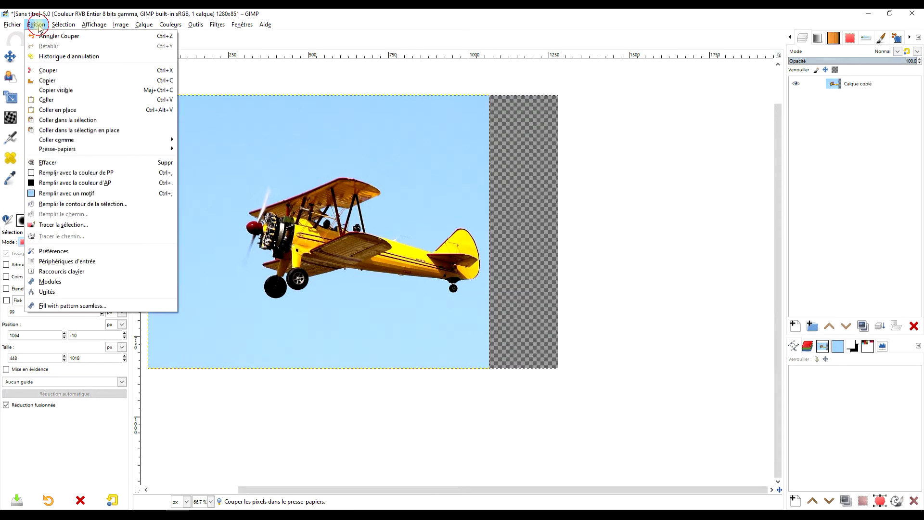
{"action": "left_click", "coordinate": [57, 100]}
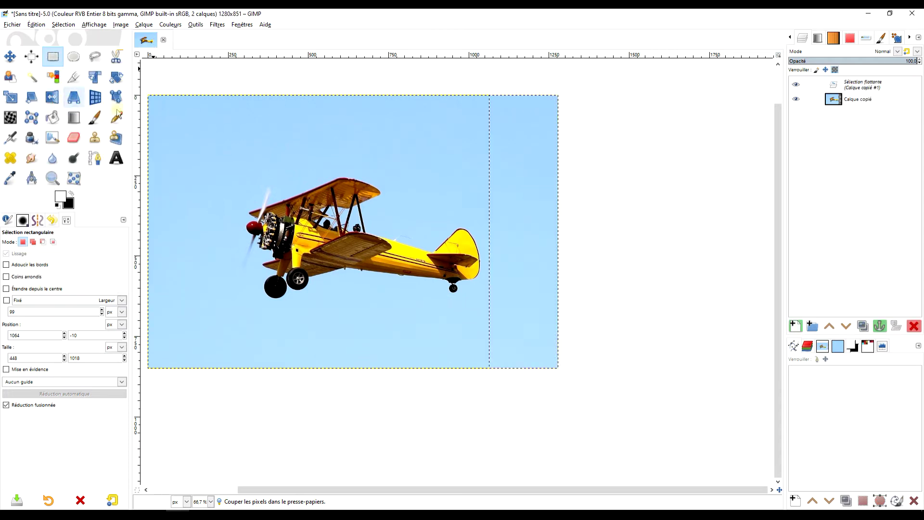
- Scale the floating sky strip away from the plane to 870 × 851 px and anchor it to the layer below
{"action": "left_click", "coordinate": [11, 97]}
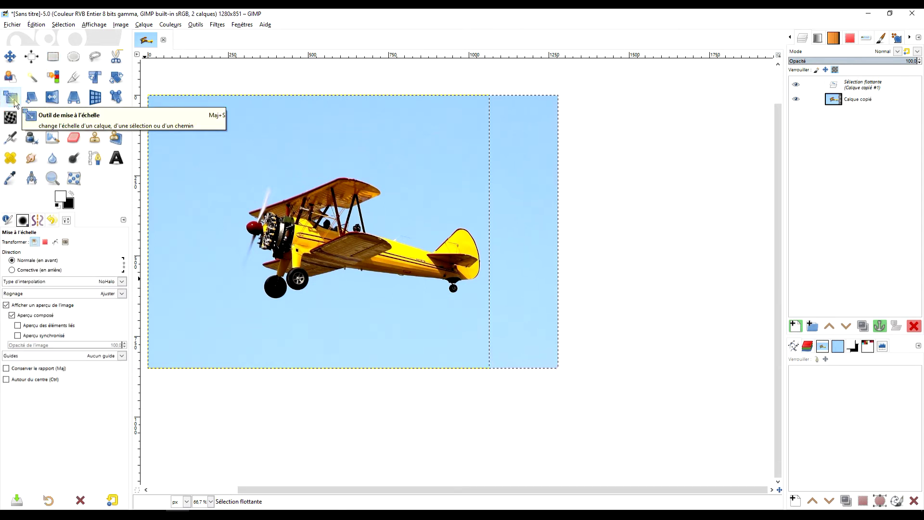
{"action": "left_click", "coordinate": [522, 202]}
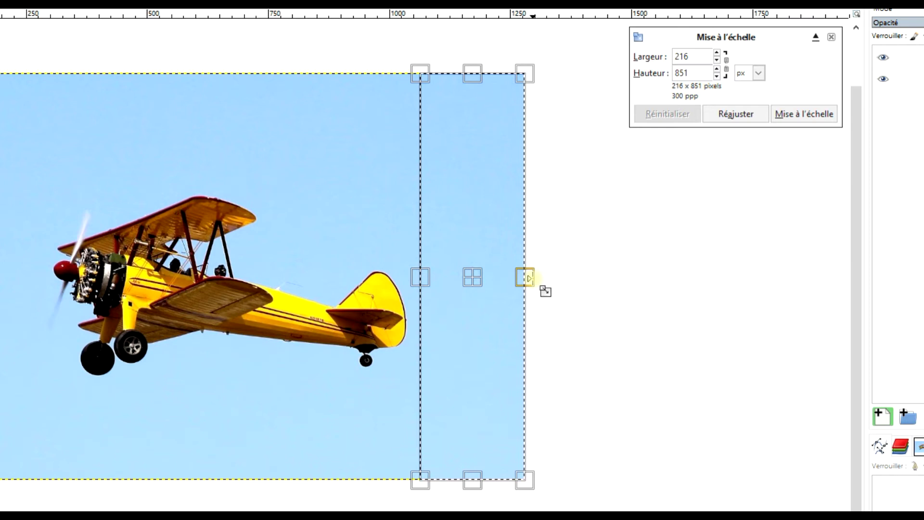
{"action": "left_click_drag", "start_coordinate": [522, 279], "coordinate": [847, 273]}
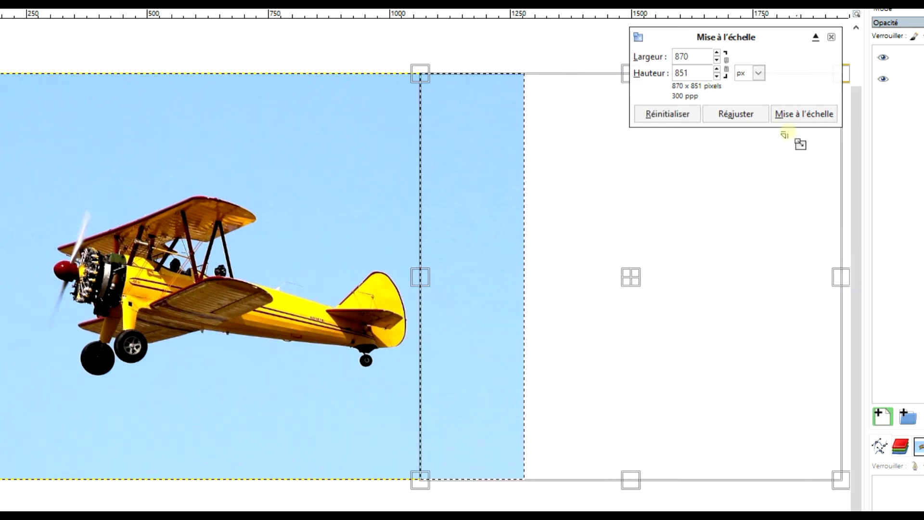
{"action": "left_click", "coordinate": [802, 115]}
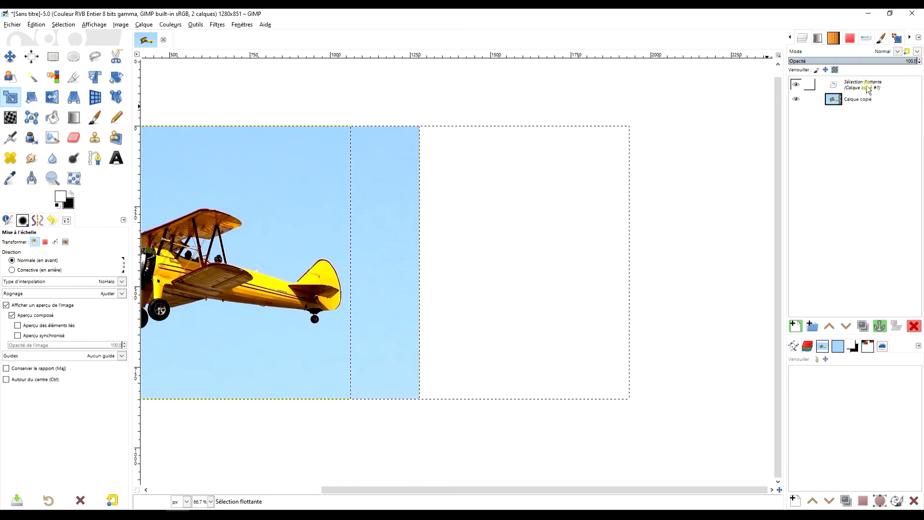
{"action": "left_click", "coordinate": [859, 85]}
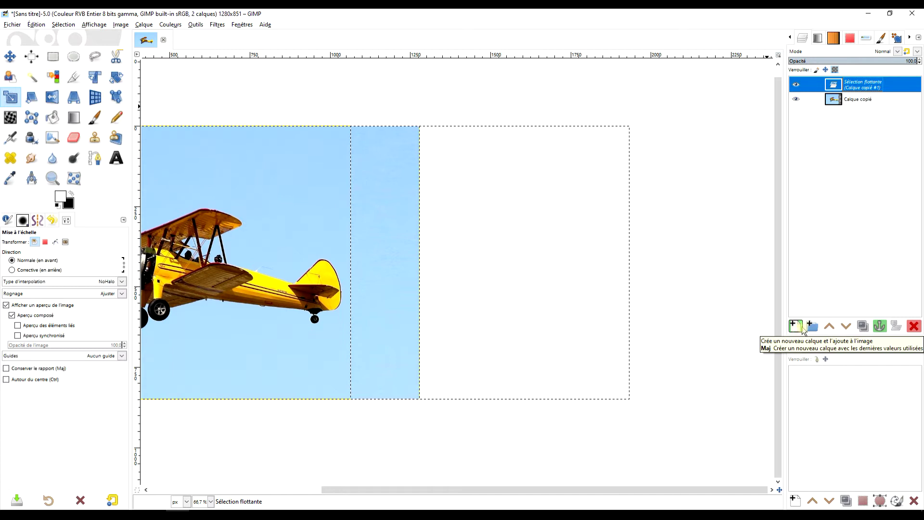
{"action": "left_click", "coordinate": [878, 327]}
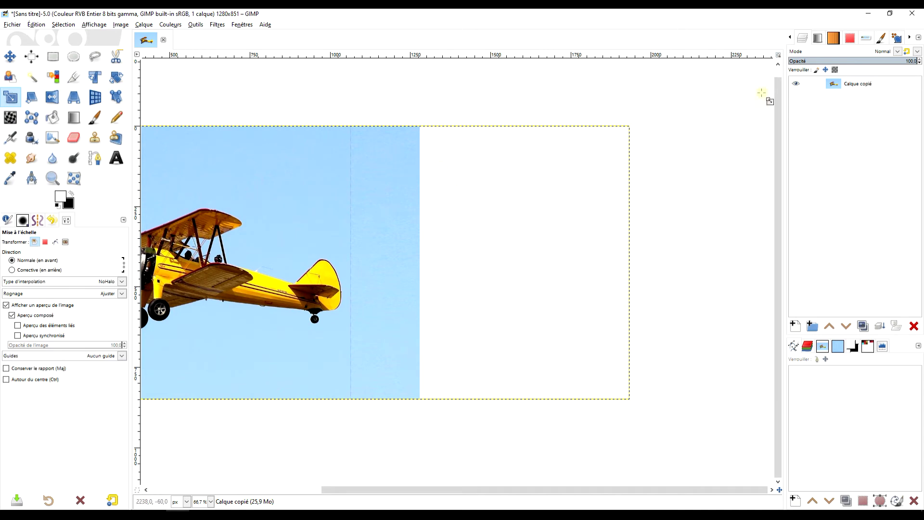
- Rename the layer avion and fit the canvas to the layers
{"action": "double_click", "coordinate": [861, 84]}
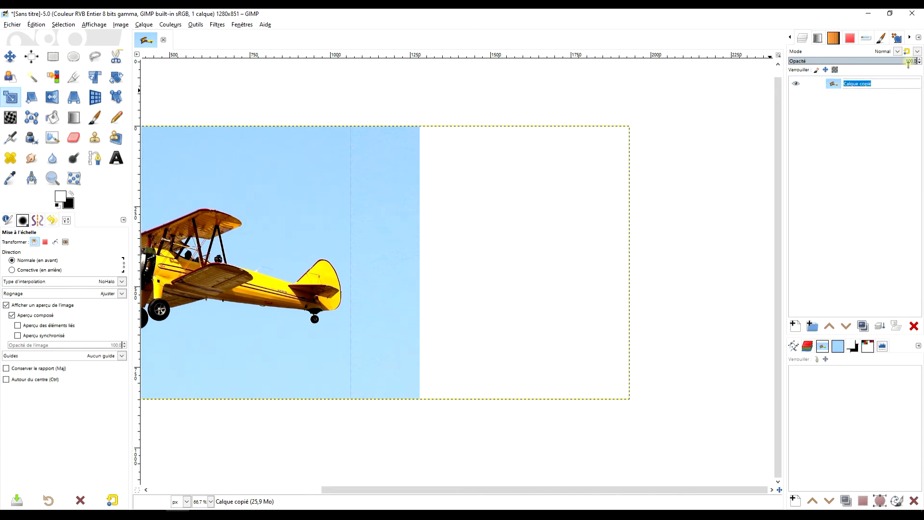
{"action": "type", "text": "avion"}
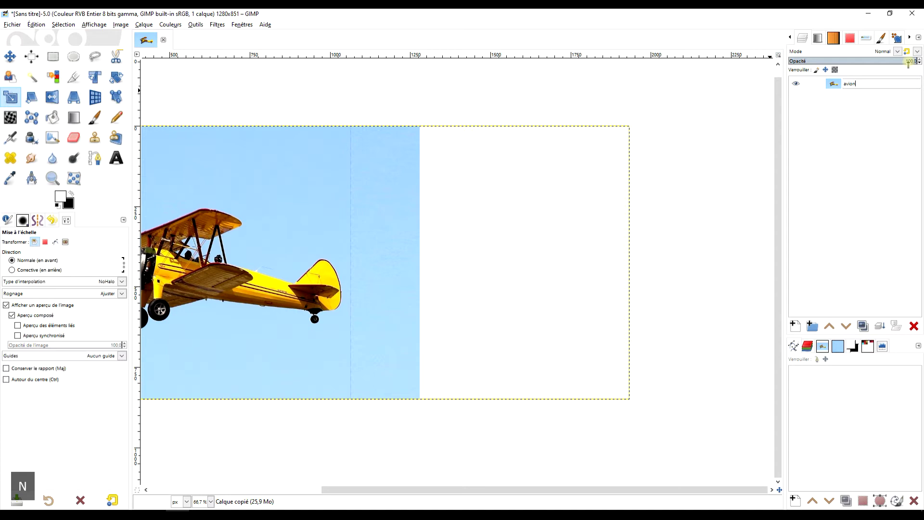
{"action": "key", "text": "Return"}
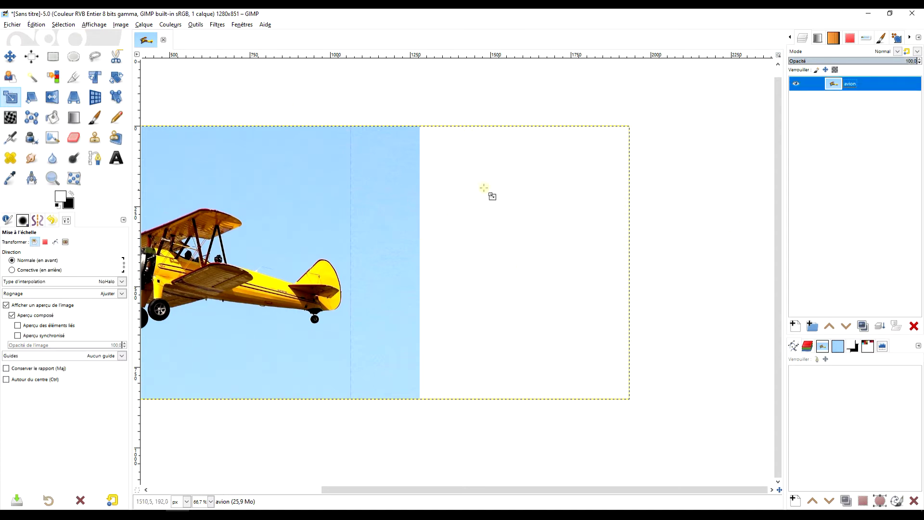
{"action": "left_click", "coordinate": [117, 25]}
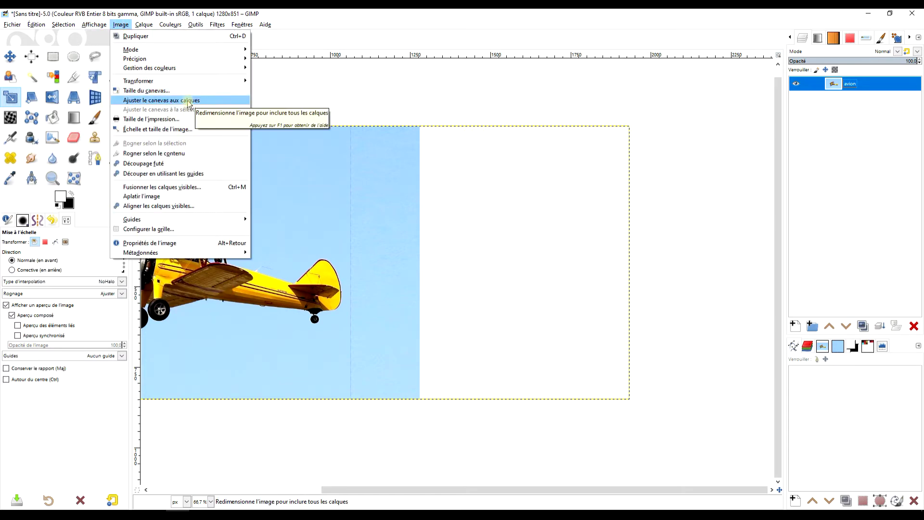
{"action": "left_click", "coordinate": [188, 101]}
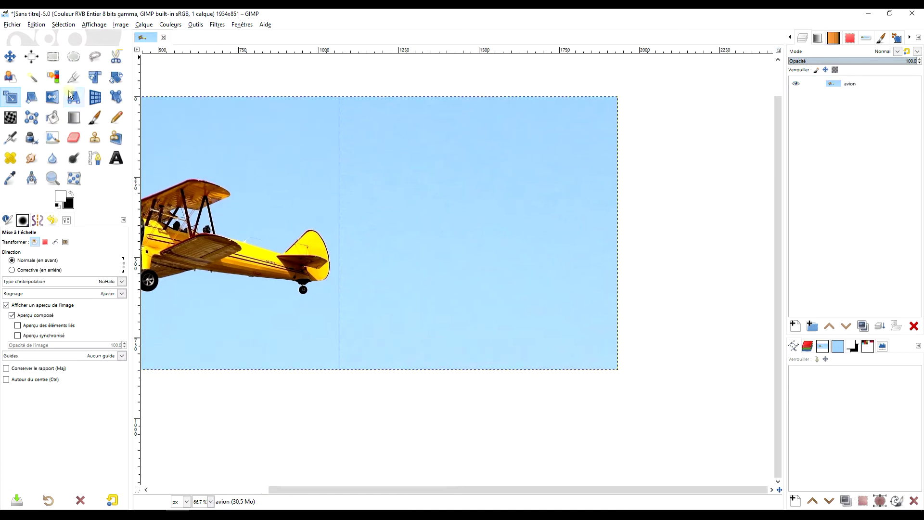
- Use the Clone tool with a source in the sky beside the seam to paint over the seam's upper part
{"action": "left_click", "coordinate": [94, 139]}
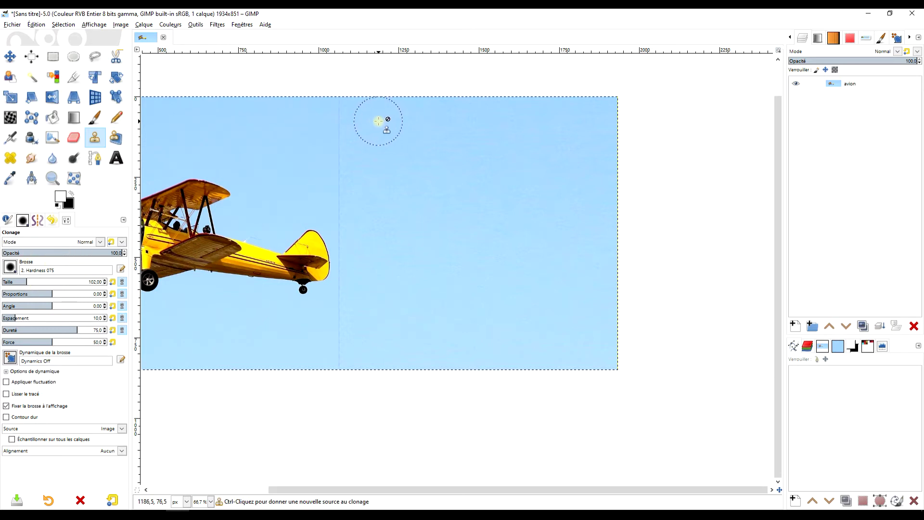
{"action": "scroll", "coordinate": [377, 121], "scroll_direction": "up", "scroll_amount": 2}
{"action": "scroll", "coordinate": [375, 125], "scroll_direction": "up", "scroll_amount": 2}
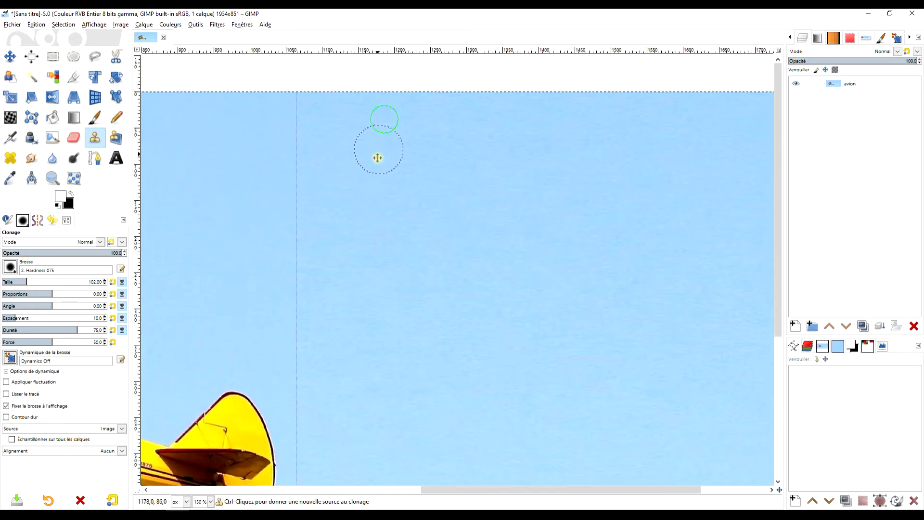
{"action": "key", "text": "ctrl"}
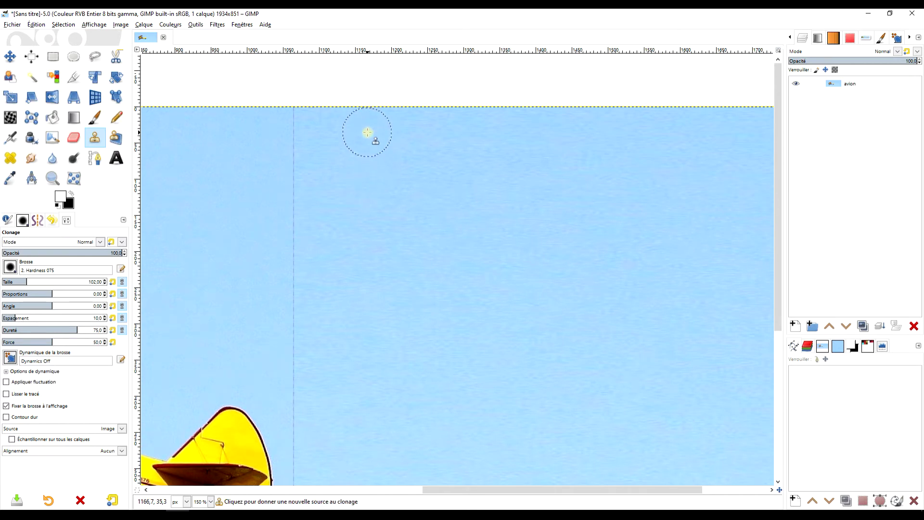
{"action": "left_click", "coordinate": [367, 133], "text": "ctrl"}
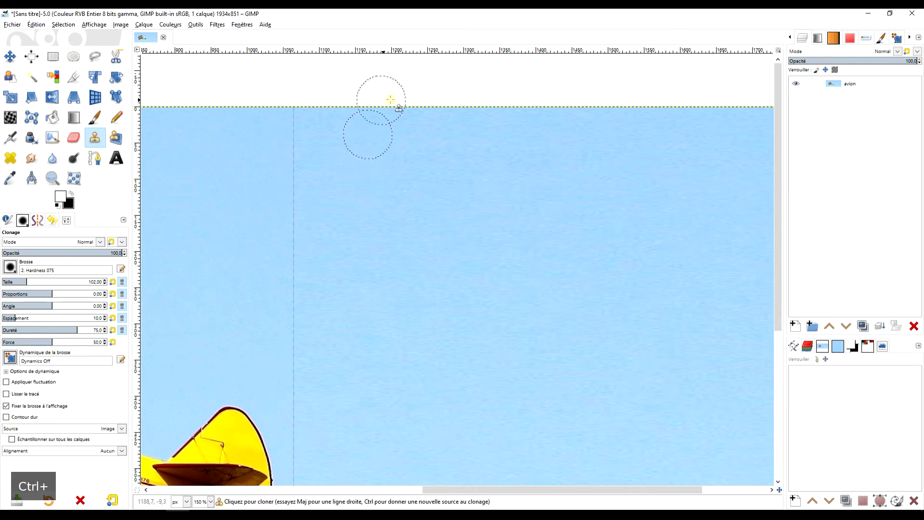
{"action": "key", "text": "ctrl"}
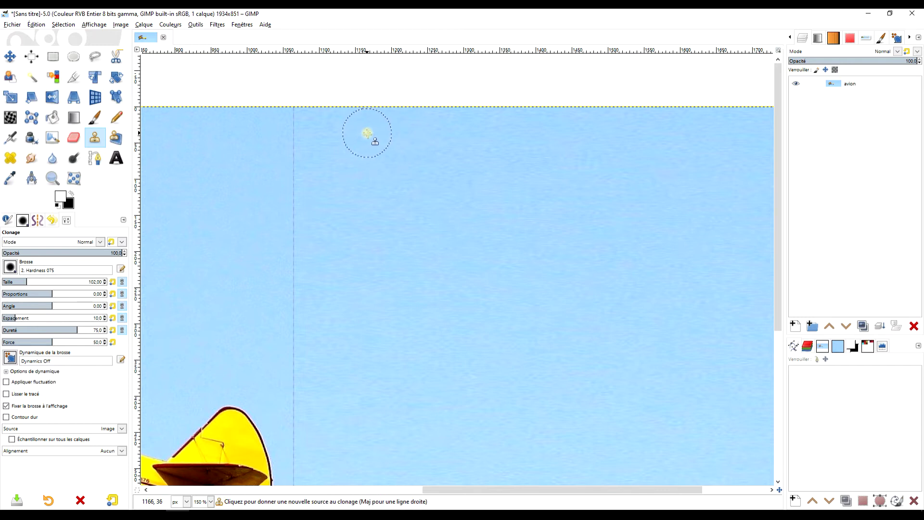
{"action": "left_click", "coordinate": [367, 133], "text": "ctrl"}
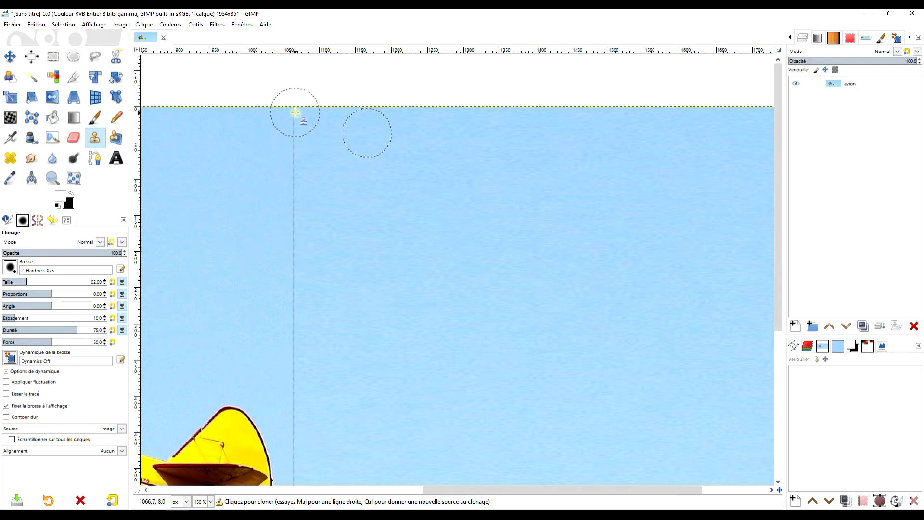
{"action": "left_click_drag", "start_coordinate": [295, 111], "coordinate": [302, 485]}
- Undo the discoloured clone stroke, resample clean sky beside the remaining seam, and clone over it down to the image's lower edge
{"action": "scroll", "coordinate": [381, 357], "scroll_direction": "down", "scroll_amount": 1}
{"action": "scroll", "coordinate": [381, 356], "scroll_direction": "down", "scroll_amount": 10}
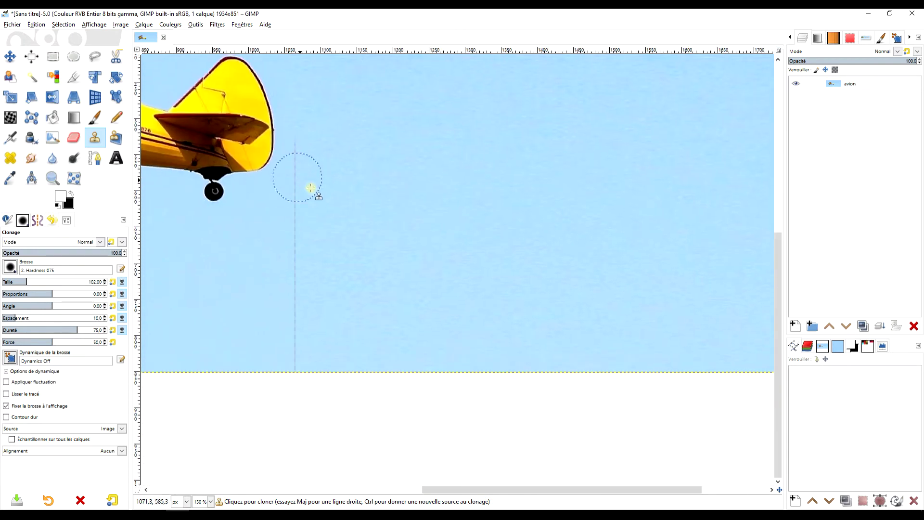
{"action": "mouse_move", "coordinate": [298, 154]}
{"action": "left_mouse_down"}
{"action": "mouse_move", "coordinate": [305, 144]}
{"action": "mouse_move", "coordinate": [303, 248]}
{"action": "left_mouse_up"}
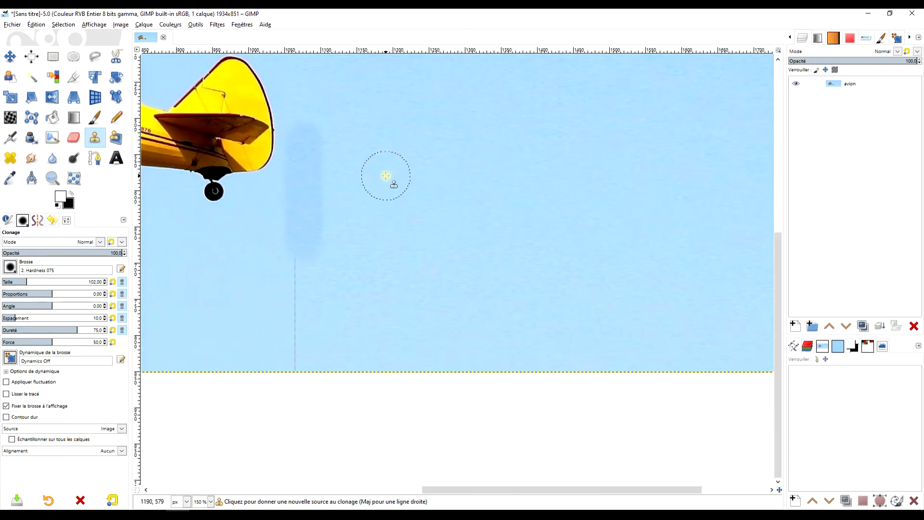
{"action": "key", "text": "ctrl+z"}
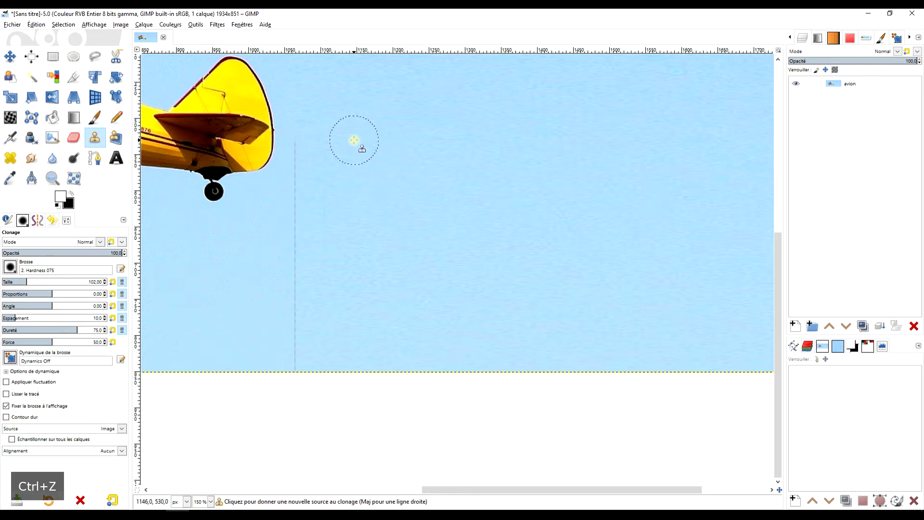
{"action": "left_click", "coordinate": [346, 144], "text": "ctrl"}
{"action": "left_click_drag", "start_coordinate": [307, 143], "coordinate": [298, 423]}
{"action": "scroll", "coordinate": [408, 194], "scroll_direction": "down", "scroll_amount": 5}
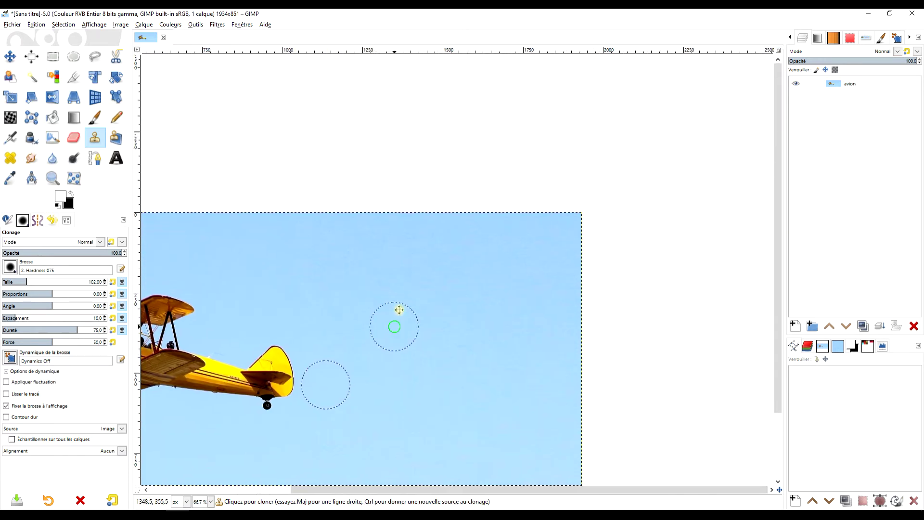
{"action": "scroll", "coordinate": [522, 248], "scroll_direction": "down", "scroll_amount": 2}
{"action": "scroll", "coordinate": [500, 255], "scroll_direction": "up", "scroll_amount": 1}
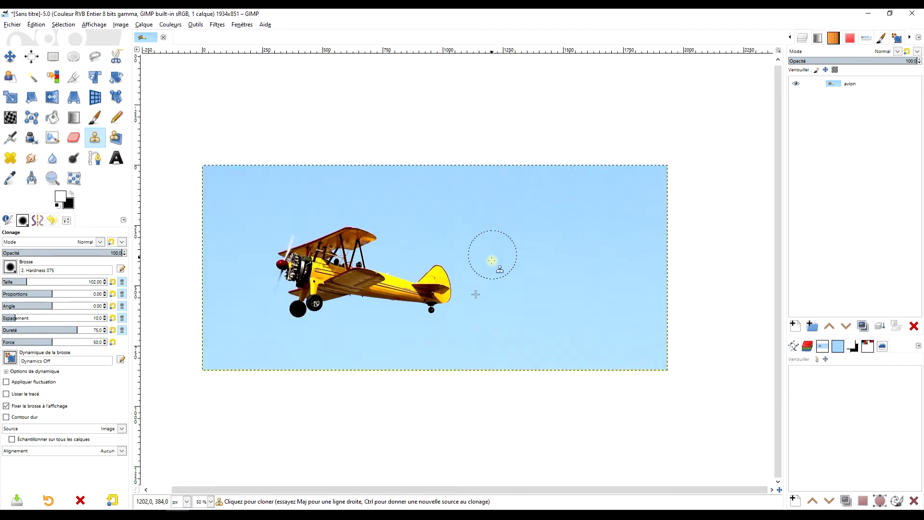
{"action": "scroll", "coordinate": [493, 258], "scroll_direction": "up", "scroll_amount": 1}
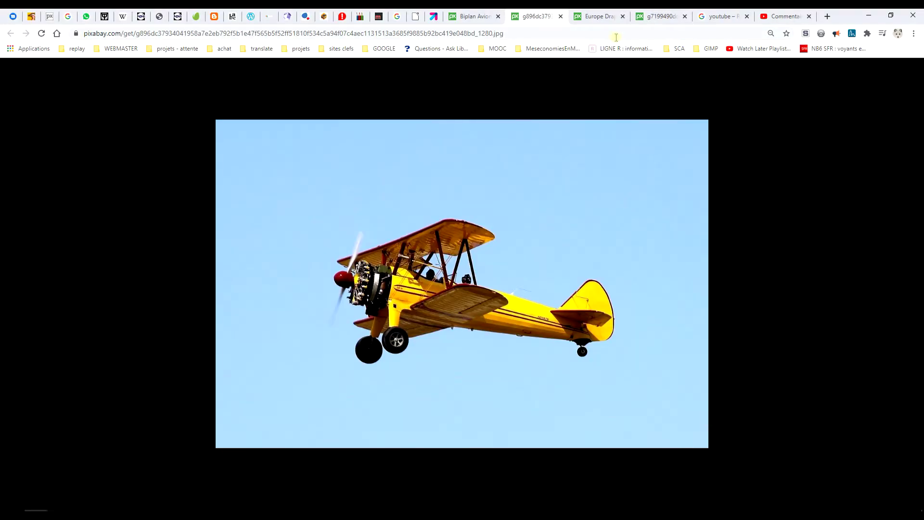
- In the browser, find the open full-size European flag photo and copy the image
{"action": "left_click", "coordinate": [610, 16]}
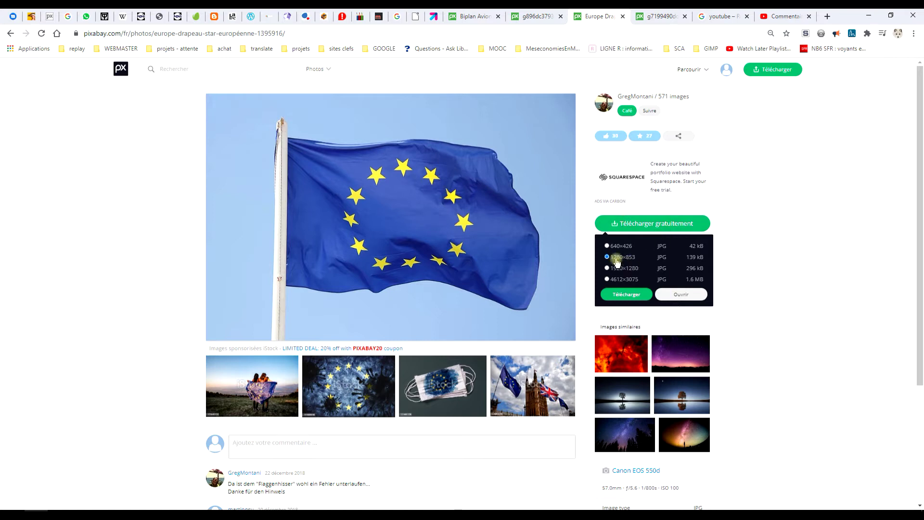
{"action": "left_click", "coordinate": [662, 18]}
{"action": "right_click", "coordinate": [460, 166]}
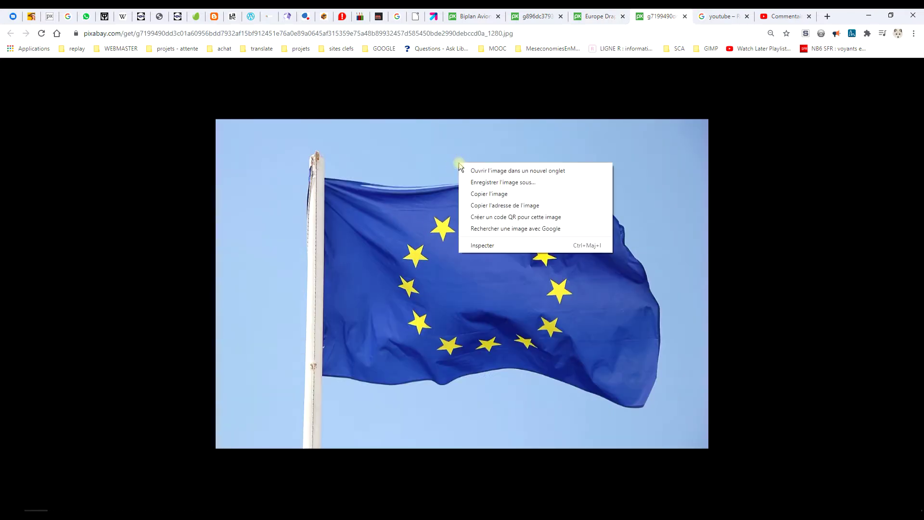
{"action": "left_click", "coordinate": [489, 195]}
- Switch back to GIMP and paste the copied flag photo as a new layer above avion
{"action": "key", "text": "alt+Tab"}
{"action": "left_click", "coordinate": [36, 22]}
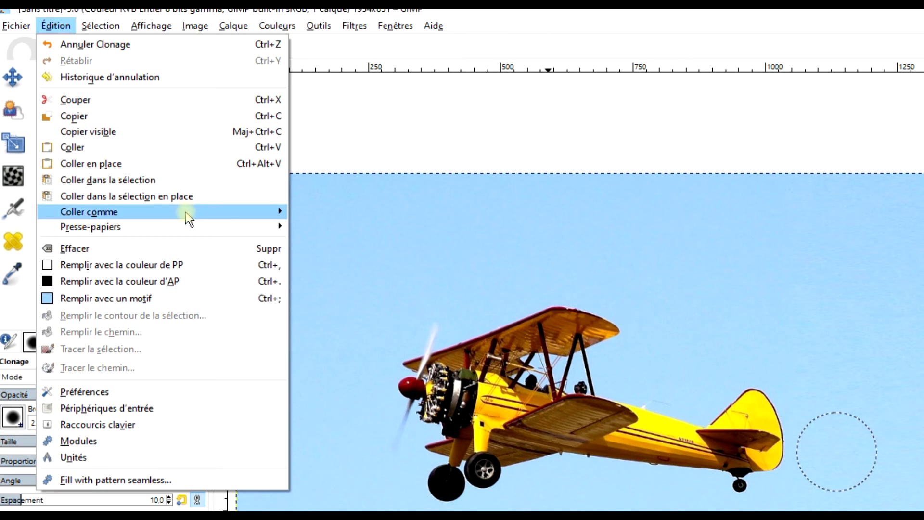
{"action": "mouse_move", "coordinate": [186, 212]}
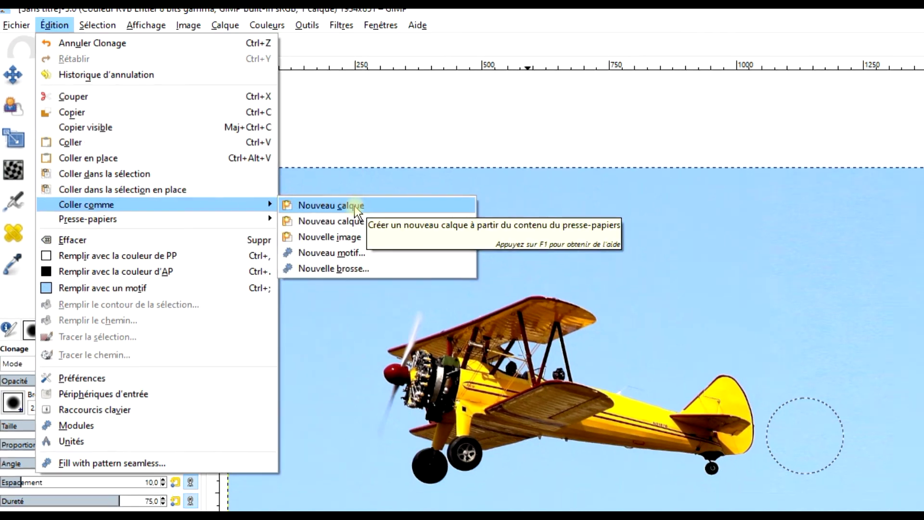
{"action": "left_click", "coordinate": [354, 208]}
{"action": "scroll", "coordinate": [262, 123], "scroll_direction": "right", "scroll_amount": 3}
{"action": "scroll", "coordinate": [262, 123], "scroll_direction": "down", "scroll_amount": 1}
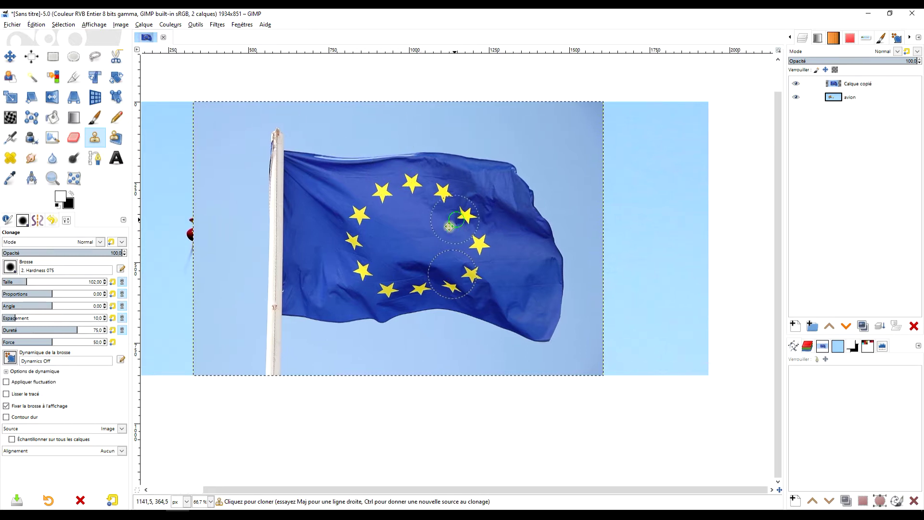
{"action": "scroll", "coordinate": [444, 226], "scroll_direction": "up", "scroll_amount": 1}
{"action": "scroll", "coordinate": [444, 226], "scroll_direction": "right", "scroll_amount": 1}
- Activate the Fuzzy Select tool and rename the pasted flag layer banderole
{"action": "left_click", "coordinate": [32, 77]}
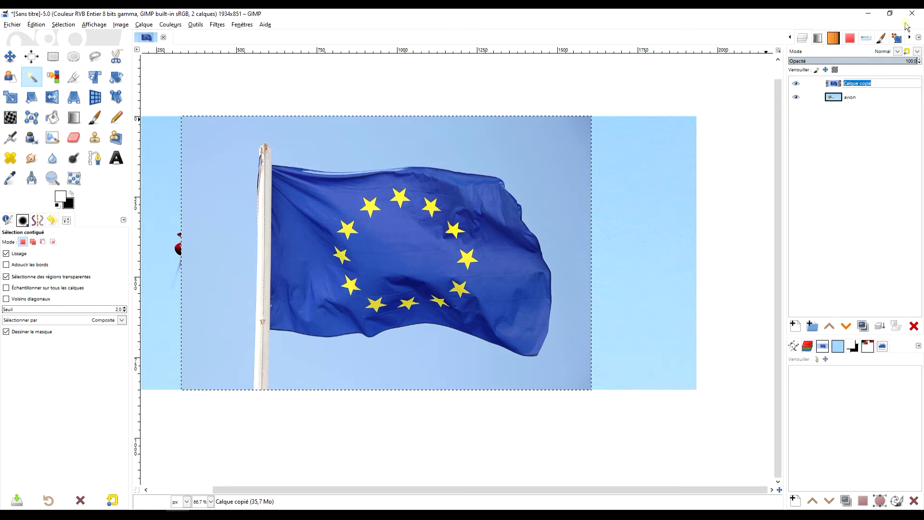
{"action": "type", "text": "bande"}
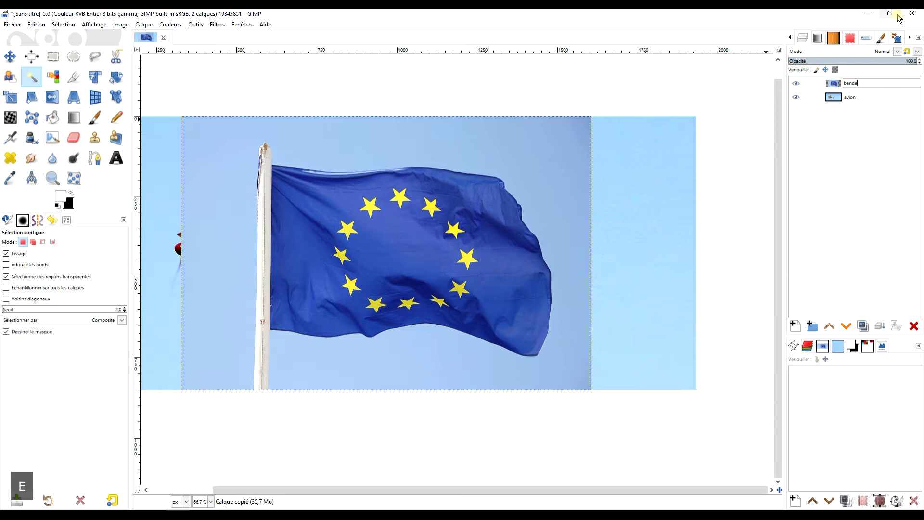
{"action": "type", "text": "role"}
{"action": "key", "text": "Return"}
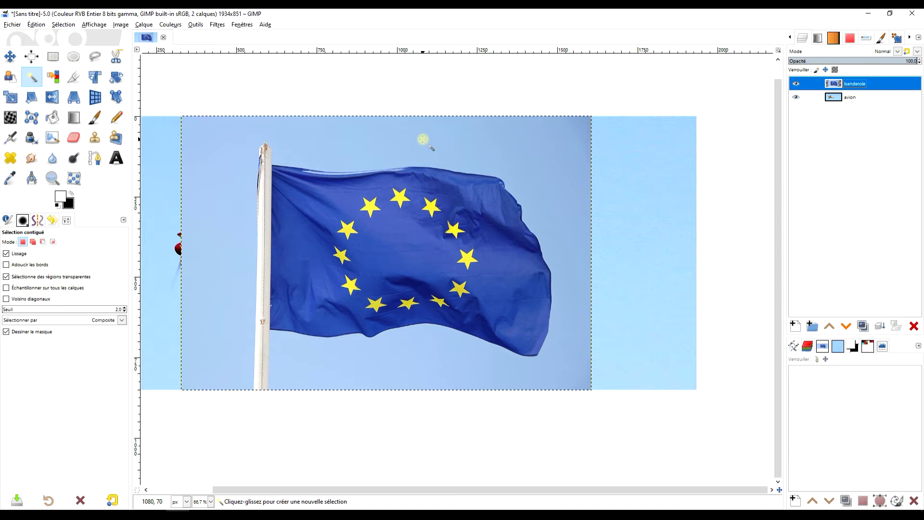
- Select all the sky around the flag and pole on the banderole layer with Fuzzy Select, raising the threshold to about 26
{"action": "left_click_drag", "start_coordinate": [423, 139], "coordinate": [422, 153]}
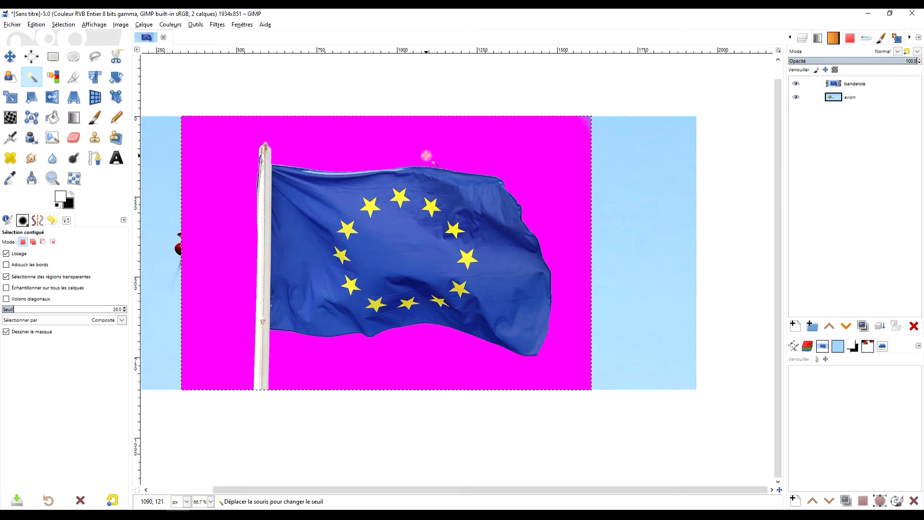
{"action": "mouse_move", "coordinate": [426, 161]}
{"action": "left_mouse_down"}
{"action": "mouse_move", "coordinate": [403, 171]}
{"action": "mouse_move", "coordinate": [409, 155]}
{"action": "left_mouse_up"}
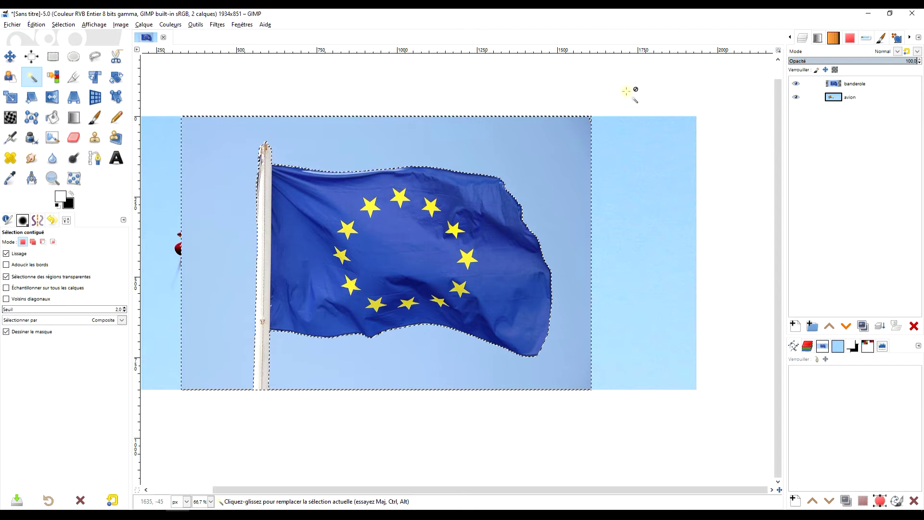
{"action": "left_click", "coordinate": [866, 84]}
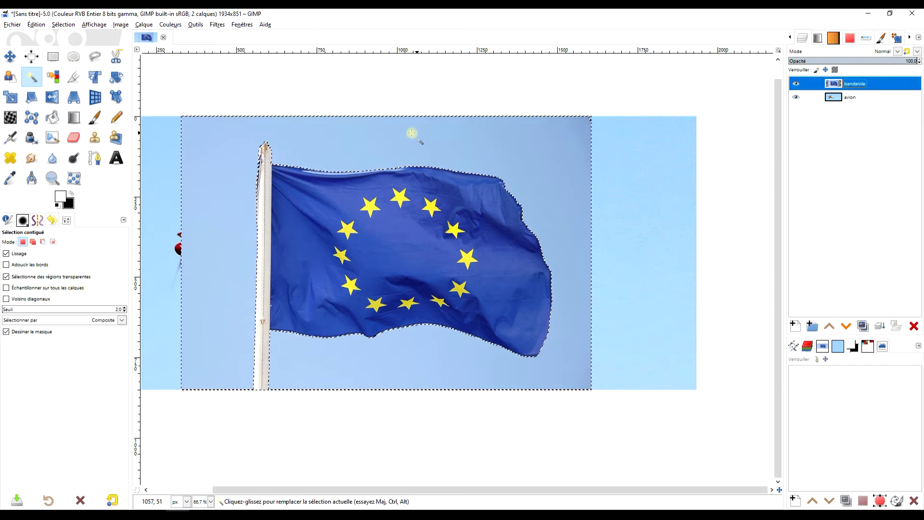
{"action": "scroll", "coordinate": [186, 226], "scroll_direction": "up", "scroll_amount": 4}
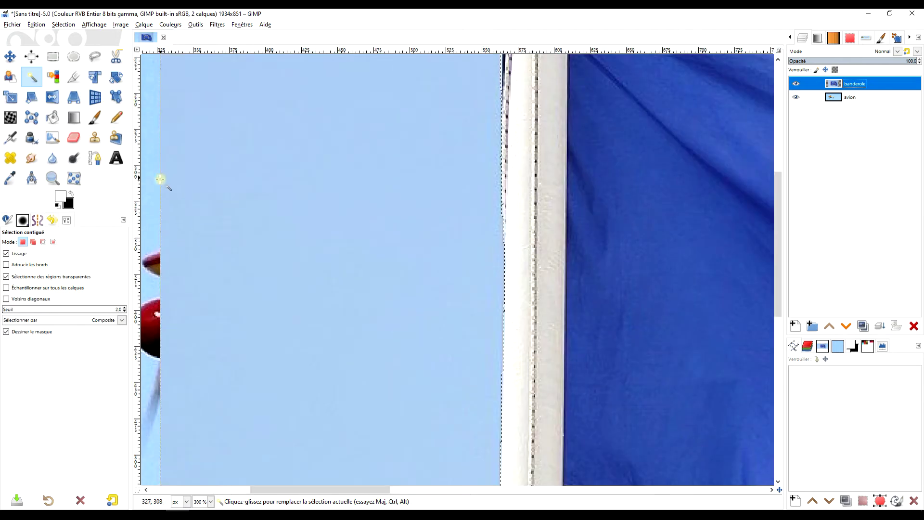
{"action": "scroll", "coordinate": [493, 205], "scroll_direction": "down", "scroll_amount": 5}
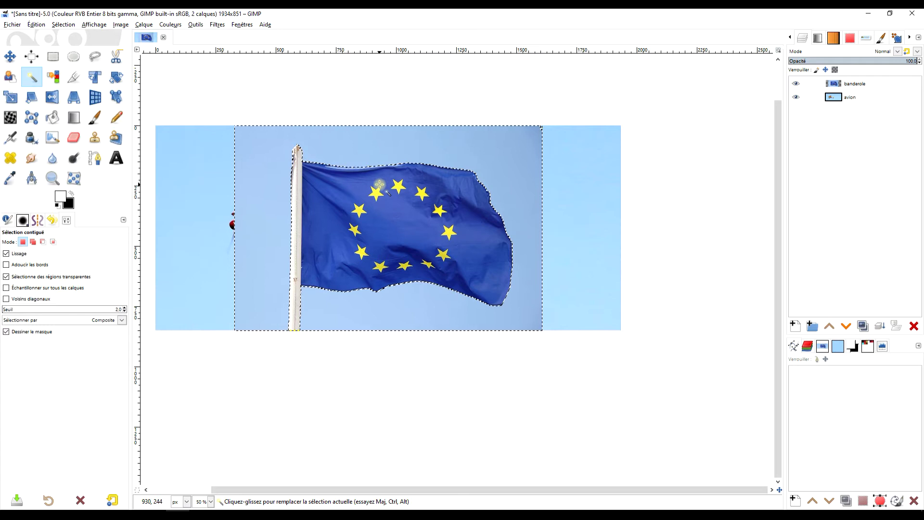
- Clear the selected sky from the banderole layer so that the plane image shows through around the flag
{"action": "left_click", "coordinate": [34, 25]}
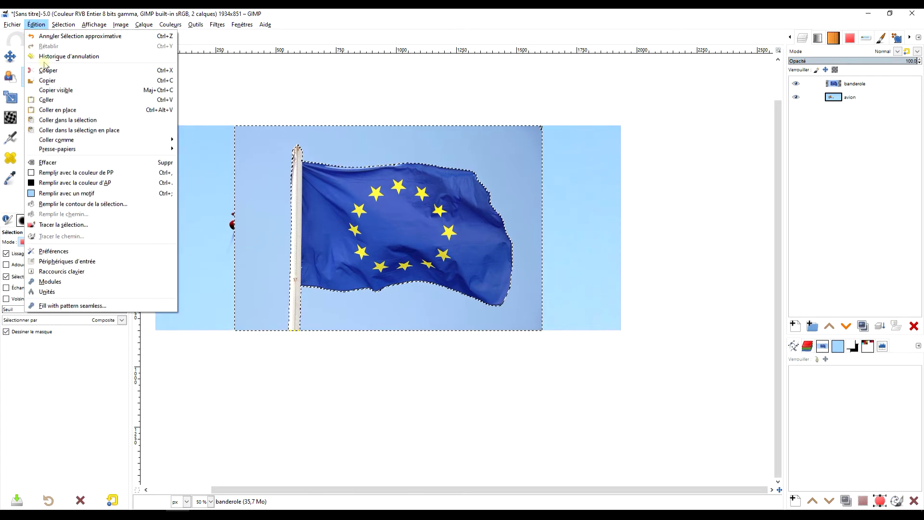
{"action": "left_click", "coordinate": [72, 164]}
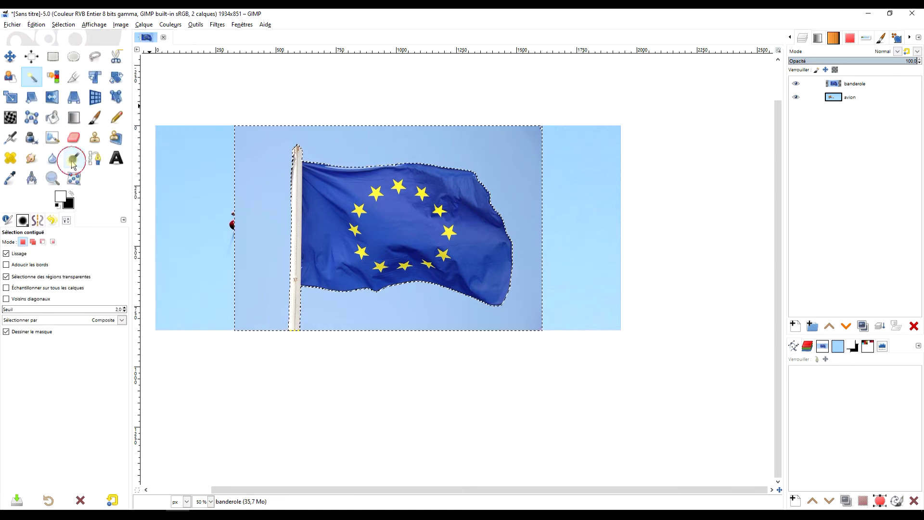
{"action": "key", "text": "1"}
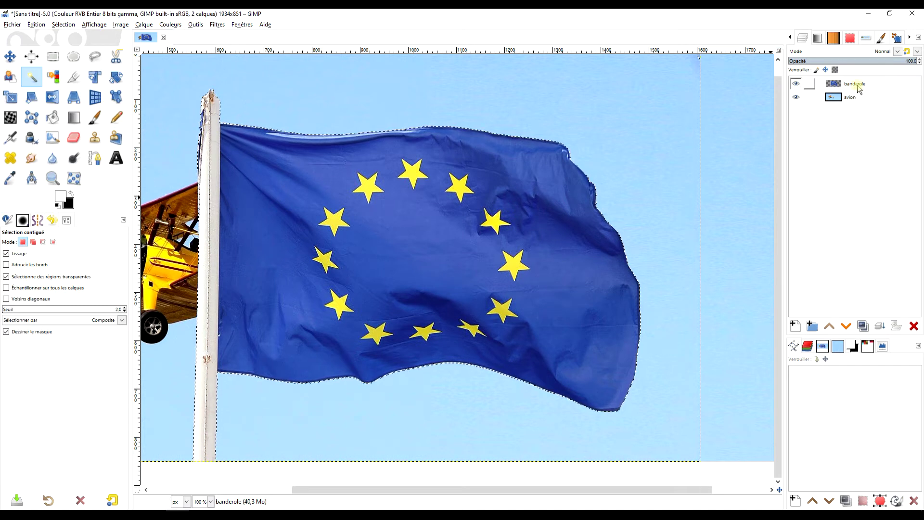
{"action": "scroll", "coordinate": [573, 208], "scroll_direction": "right", "scroll_amount": 2}
{"action": "scroll", "coordinate": [573, 208], "scroll_direction": "down", "scroll_amount": 1}
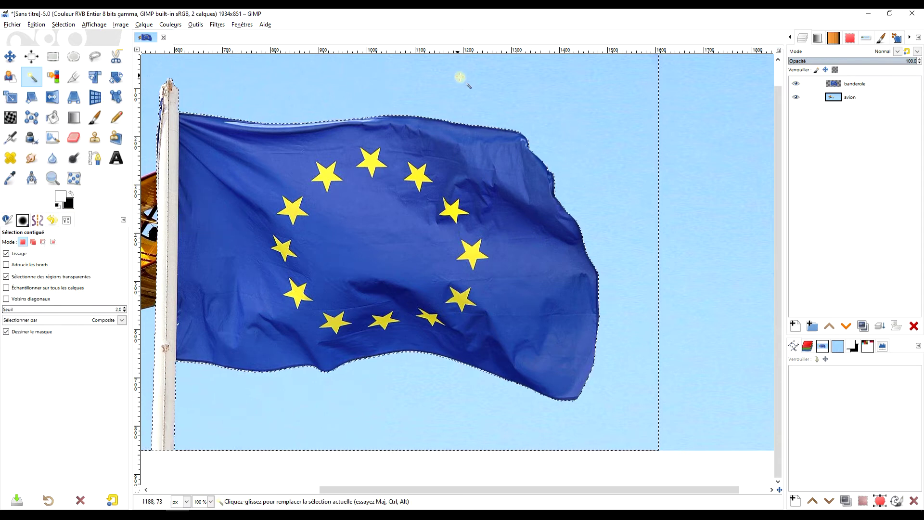
{"action": "scroll", "coordinate": [480, 150], "scroll_direction": "down", "scroll_amount": 2}
{"action": "scroll", "coordinate": [480, 150], "scroll_direction": "up", "scroll_amount": 1}
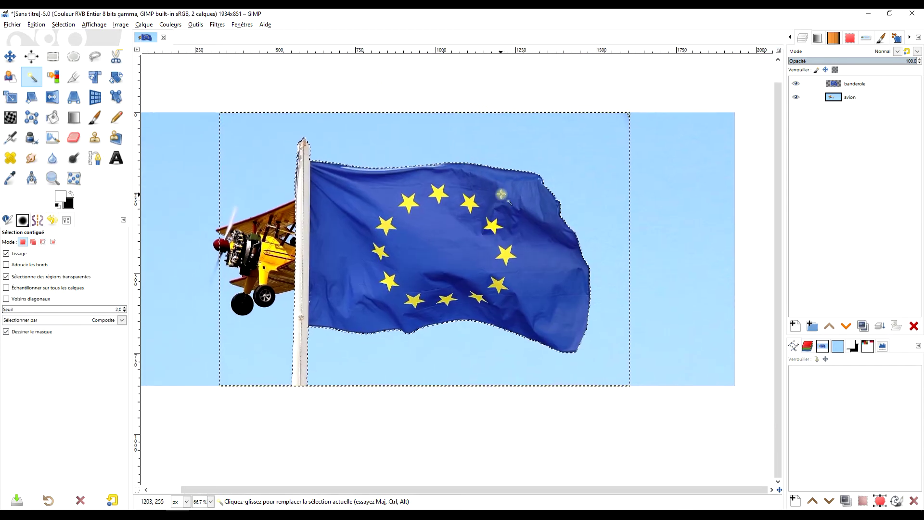
- Draw a rectangular selection about 175 × 273 px around the pole below the flag and delete its content
{"action": "left_click", "coordinate": [52, 57]}
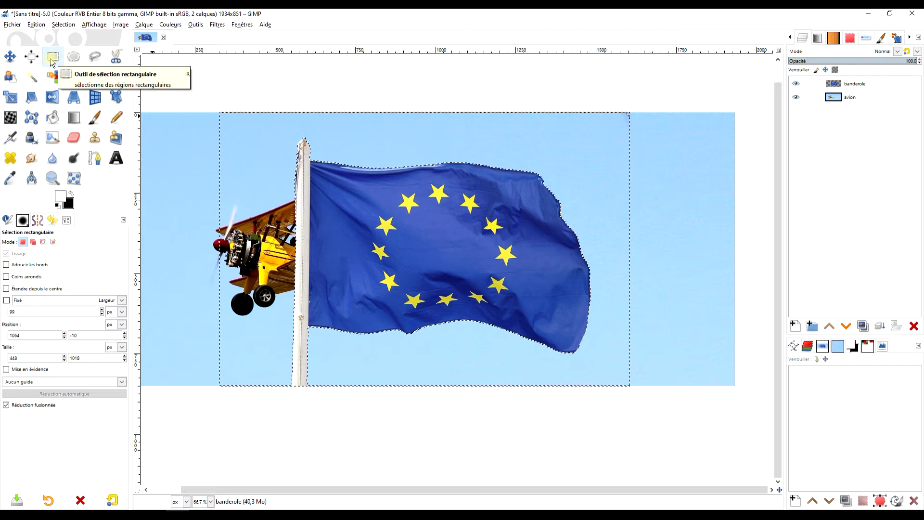
{"action": "left_click_drag", "start_coordinate": [316, 409], "coordinate": [323, 415]}
{"action": "left_click_drag", "start_coordinate": [267, 328], "coordinate": [267, 328]}
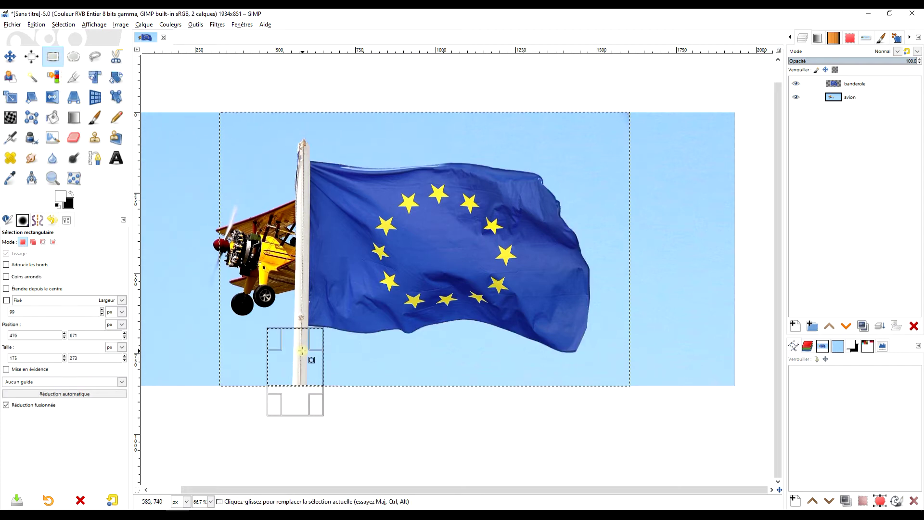
{"action": "scroll", "coordinate": [309, 363], "scroll_direction": "up", "scroll_amount": 3, "text": "ctrl"}
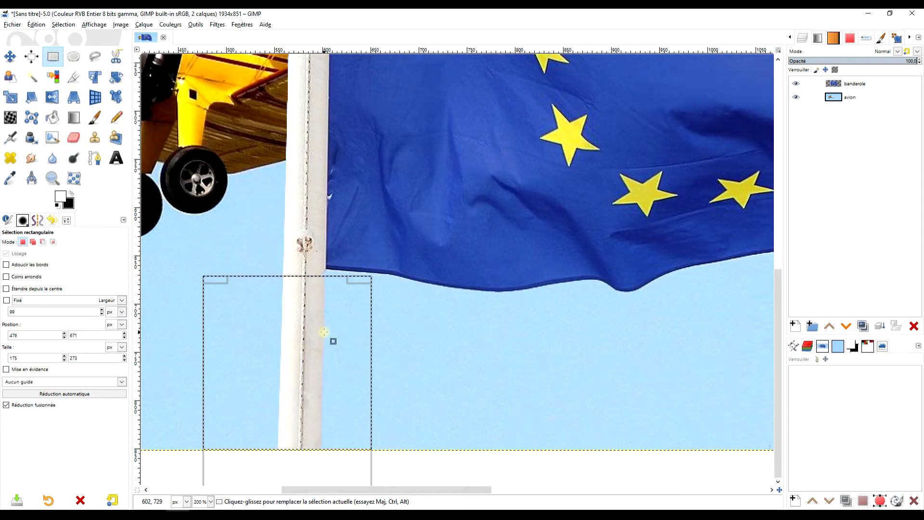
{"action": "key", "text": "Delete"}
- Draw a rectangular selection about 126 × 109 px around the pole tip above the flag and delete its content
{"action": "left_click_drag", "start_coordinate": [414, 223], "coordinate": [449, 291]}
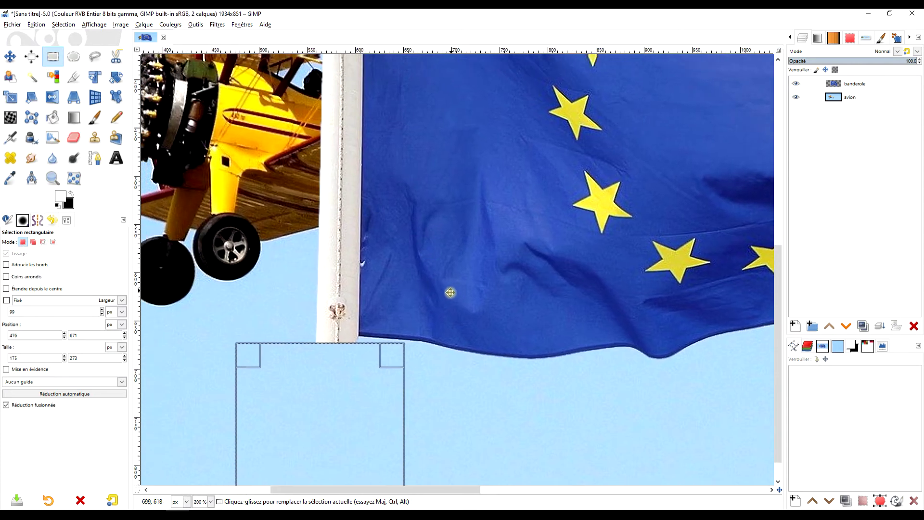
{"action": "left_click_drag", "start_coordinate": [456, 234], "coordinate": [419, 447]}
{"action": "left_click_drag", "start_coordinate": [433, 178], "coordinate": [437, 357]}
{"action": "left_click_drag", "start_coordinate": [256, 144], "coordinate": [376, 249]}
{"action": "key", "text": "Delete"}
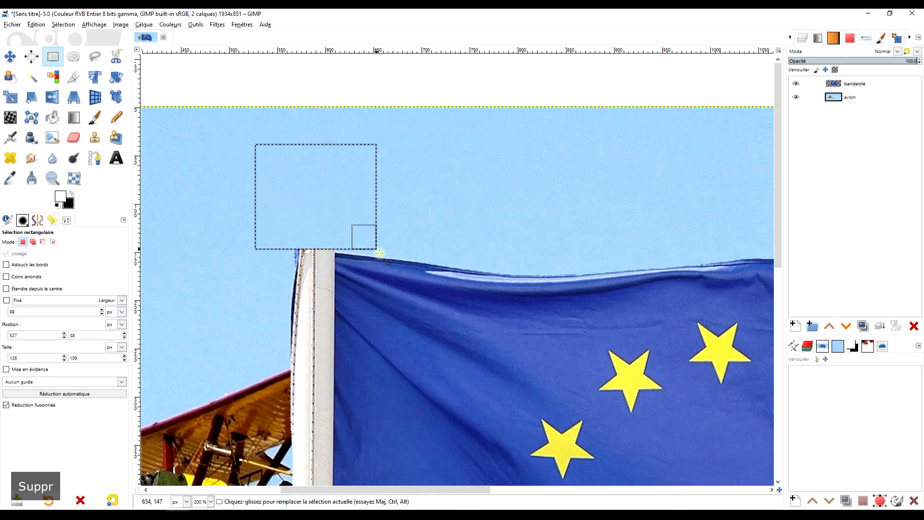
- Outline the outer, plane-side half of the flagpole with a polygonal Free Select selection, delete its content and clear the selection
{"action": "scroll", "coordinate": [431, 169], "scroll_direction": "down", "scroll_amount": 5}
{"action": "scroll", "coordinate": [432, 200], "scroll_direction": "down", "scroll_amount": 2}
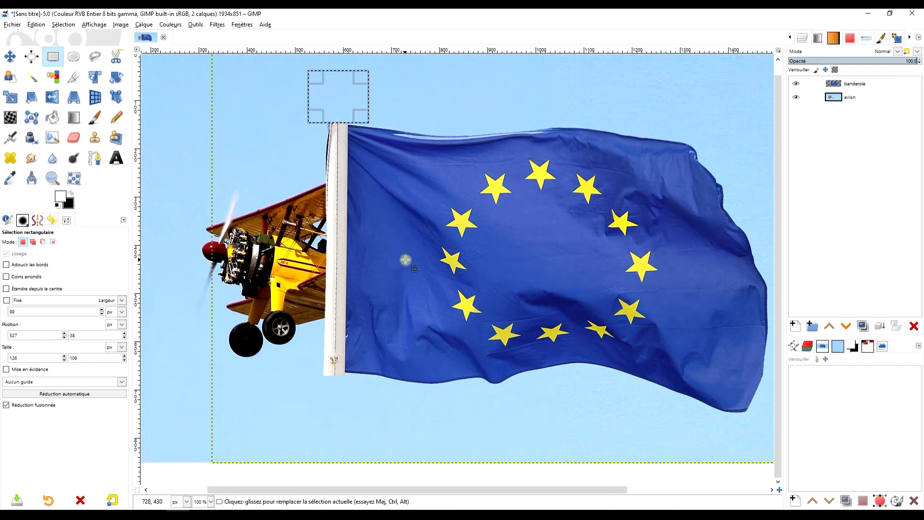
{"action": "scroll", "coordinate": [402, 258], "scroll_direction": "up", "scroll_amount": 2}
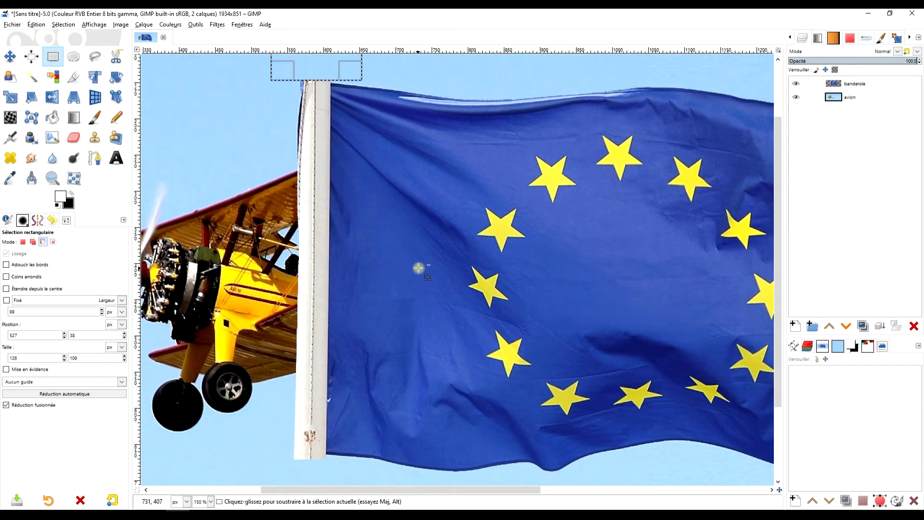
{"action": "scroll", "coordinate": [417, 264], "scroll_direction": "down", "scroll_amount": 2}
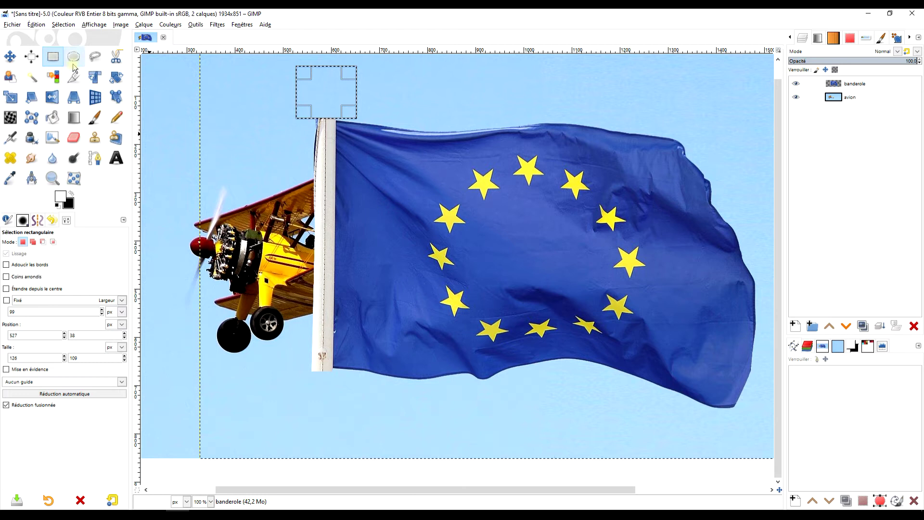
{"action": "left_click", "coordinate": [95, 56]}
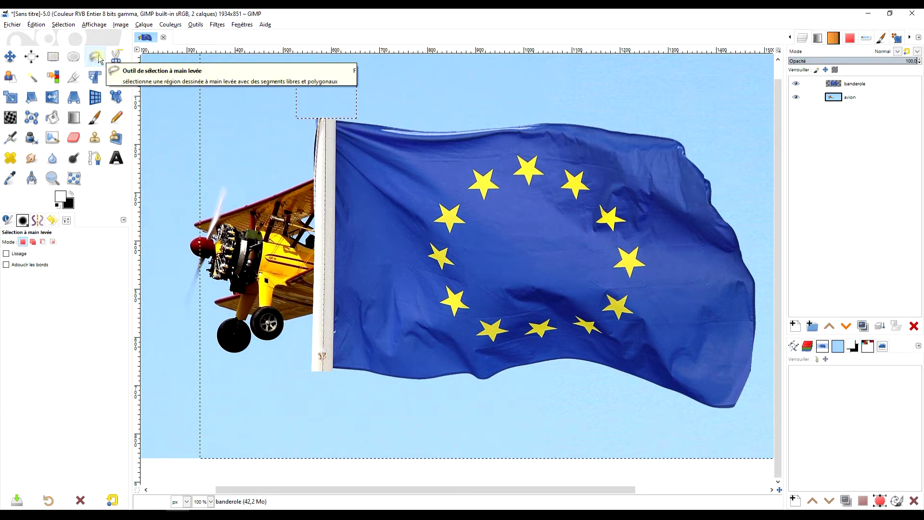
{"action": "left_click", "coordinate": [327, 114]}
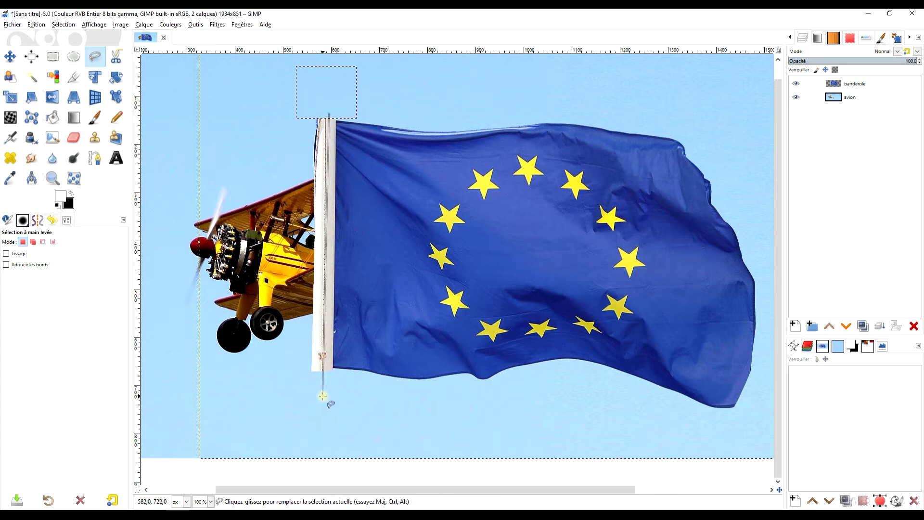
{"action": "left_click", "coordinate": [322, 396]}
{"action": "left_click", "coordinate": [264, 371]}
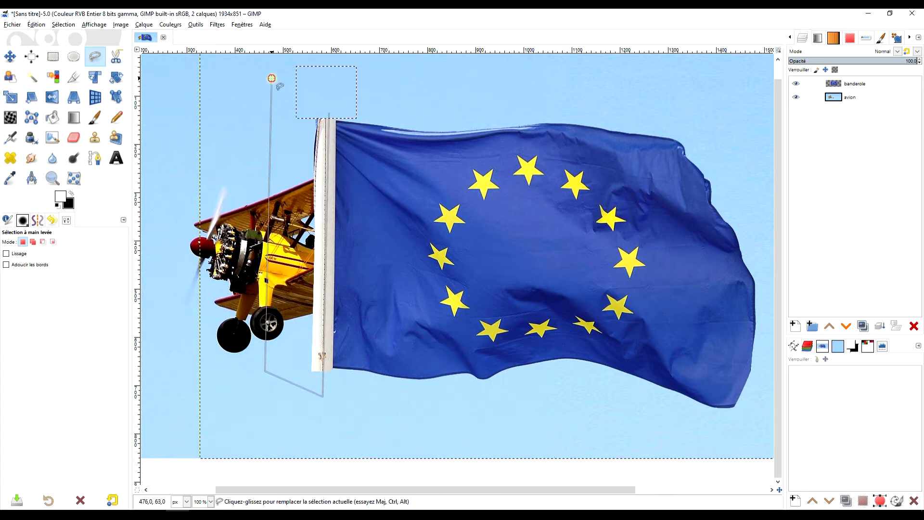
{"action": "left_click", "coordinate": [328, 114]}
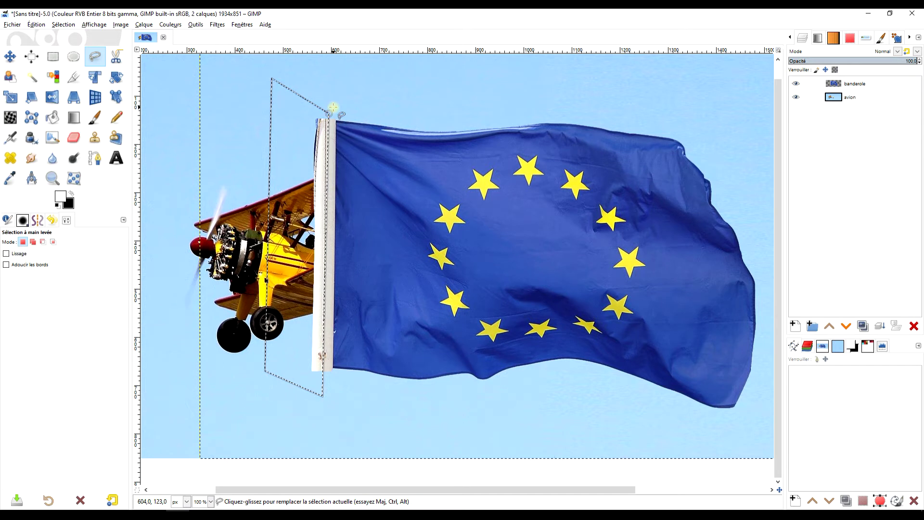
{"action": "key", "text": "Return"}
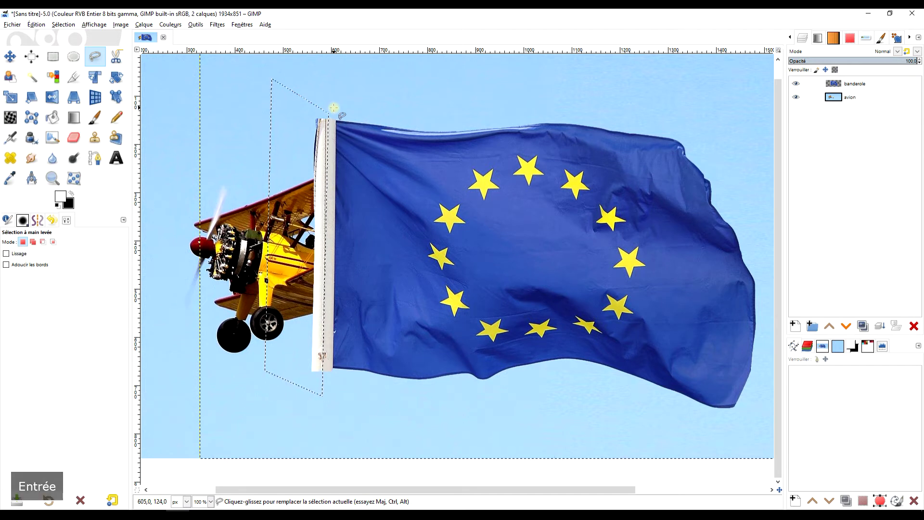
{"action": "key", "text": "Delete"}
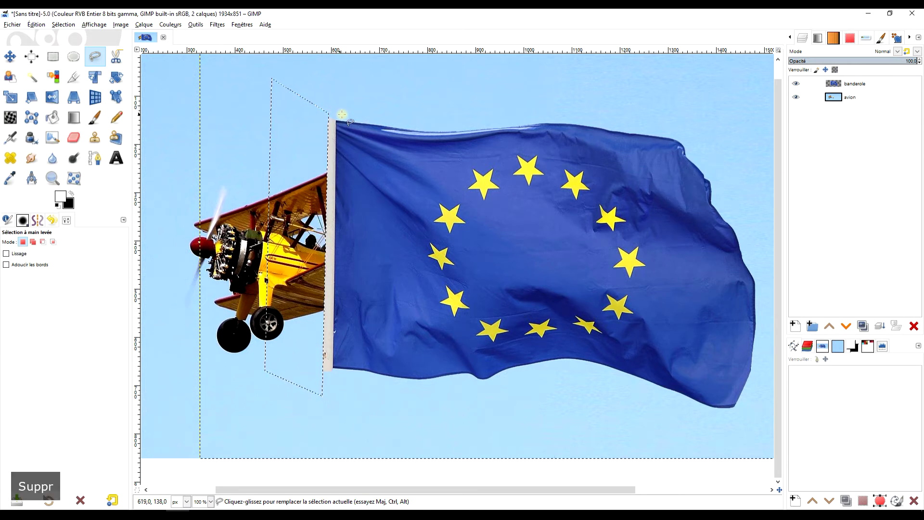
{"action": "left_click", "coordinate": [53, 57]}
{"action": "left_click", "coordinate": [341, 80]}
- Draw a rectangular selection about 237 × 1129 px over the banderole layer's edge beyond the flag's free end, delete its content and deselect
{"action": "scroll", "coordinate": [410, 138], "scroll_direction": "down", "scroll_amount": 2}
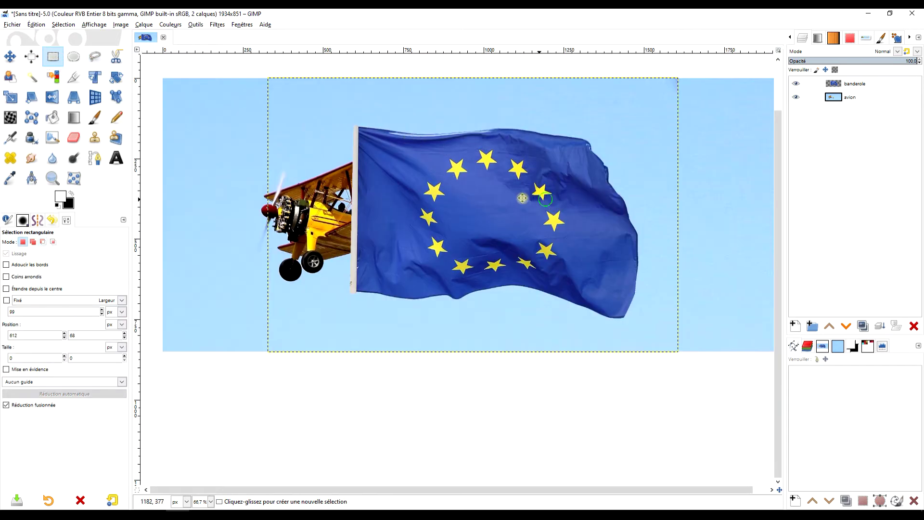
{"action": "scroll", "coordinate": [495, 213], "scroll_direction": "right", "scroll_amount": 3}
{"action": "scroll", "coordinate": [511, 224], "scroll_direction": "up", "scroll_amount": 2}
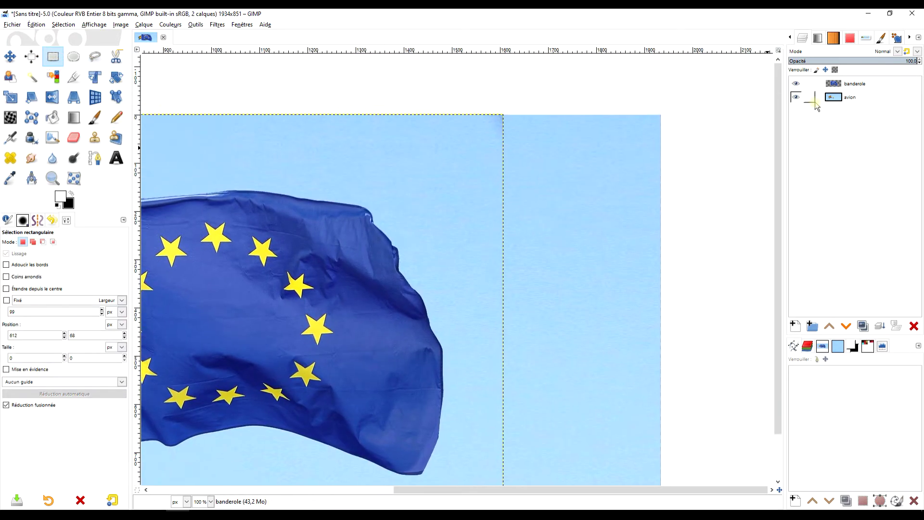
{"action": "left_click", "coordinate": [796, 98]}
{"action": "left_click", "coordinate": [795, 98]}
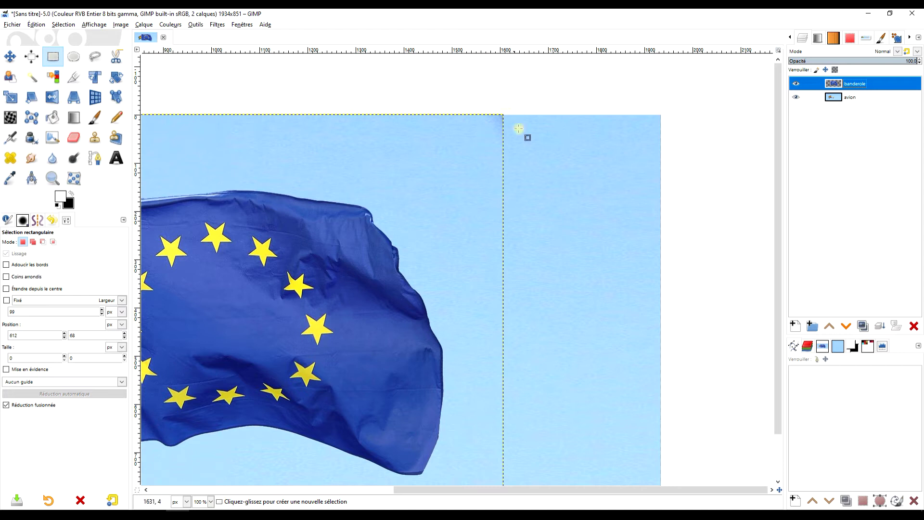
{"action": "scroll", "coordinate": [518, 128], "scroll_direction": "down", "scroll_amount": 2}
{"action": "scroll", "coordinate": [447, 165], "scroll_direction": "down", "scroll_amount": 1}
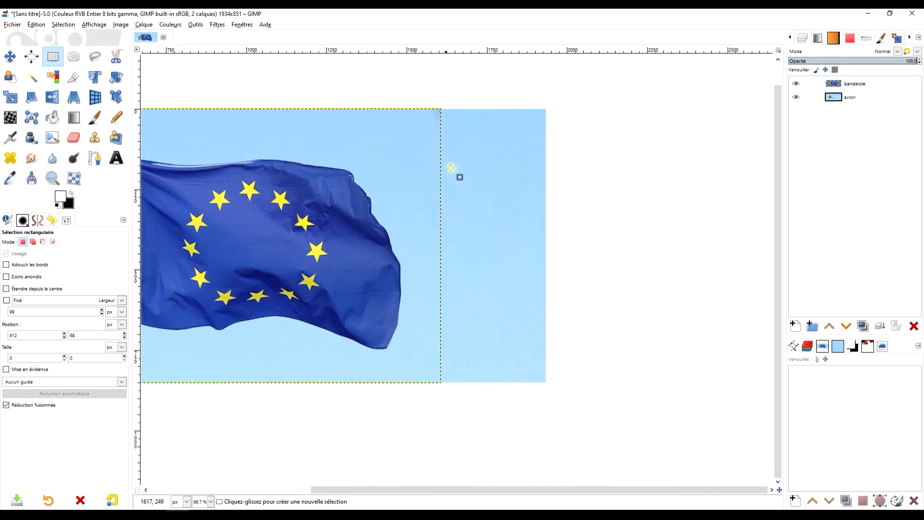
{"action": "left_click_drag", "start_coordinate": [492, 96], "coordinate": [415, 459]}
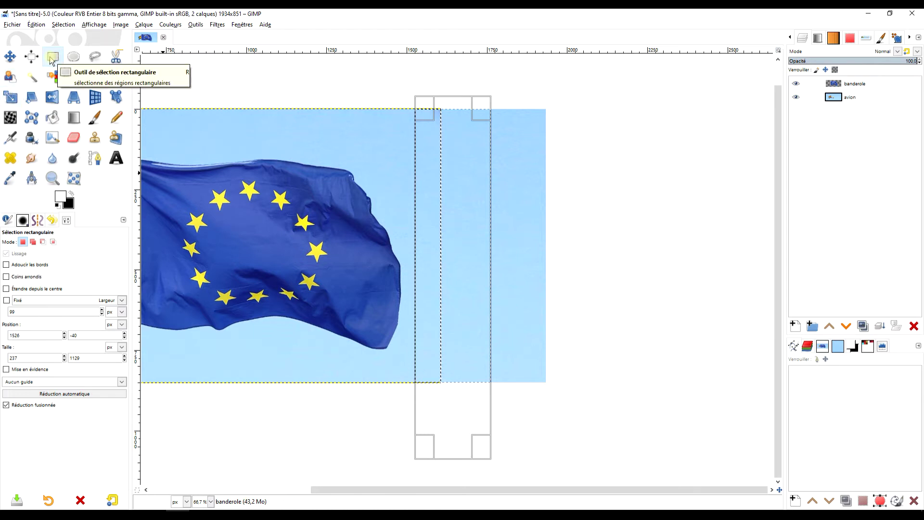
{"action": "key", "text": "Delete"}
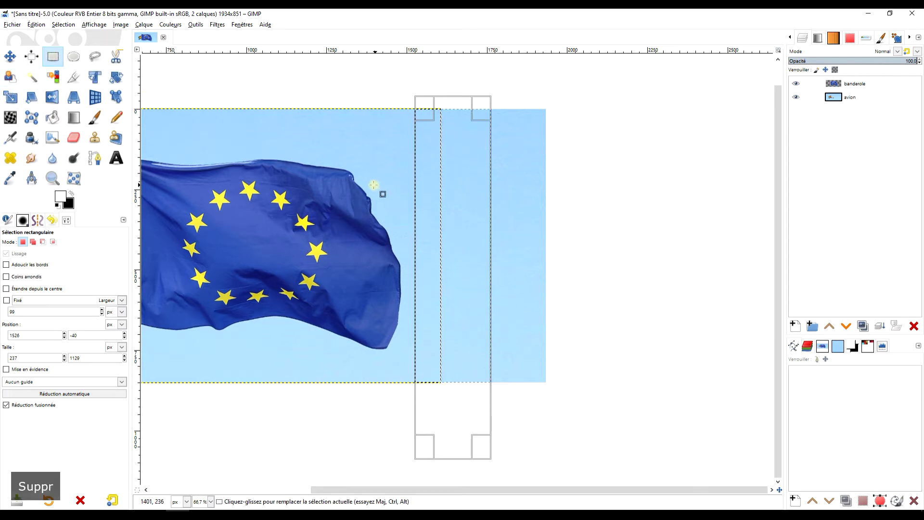
{"action": "left_click_drag", "start_coordinate": [299, 247], "coordinate": [470, 239]}
{"action": "left_click_drag", "start_coordinate": [494, 203], "coordinate": [462, 232]}
{"action": "left_click", "coordinate": [441, 148]}
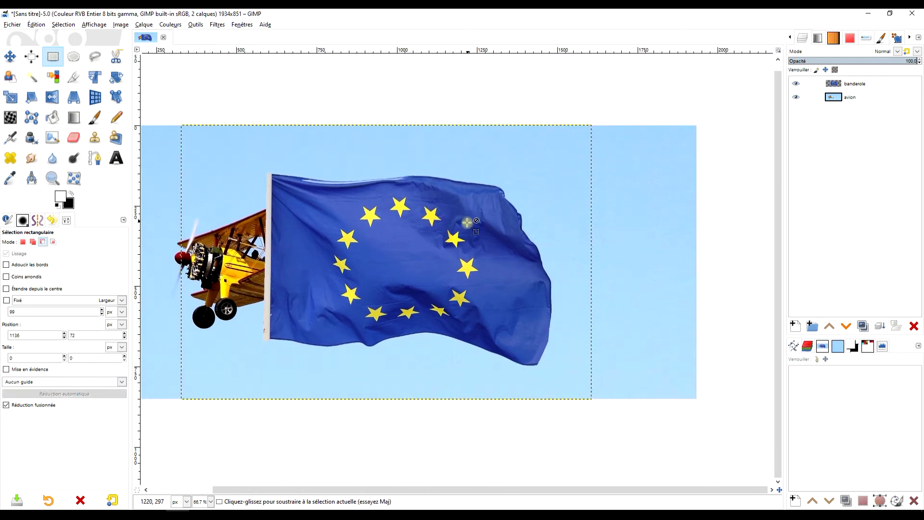
- Select the bright yellow of the stars on the banderole layer with Select by Color, adding further yellow samples to the selection
{"action": "scroll", "coordinate": [471, 228], "scroll_direction": "down", "scroll_amount": 1}
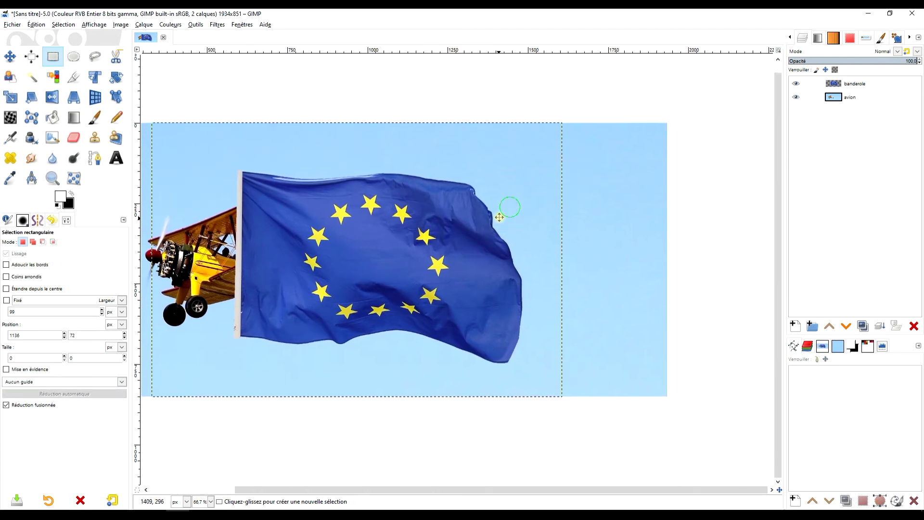
{"action": "scroll", "coordinate": [385, 217], "scroll_direction": "up", "scroll_amount": 1}
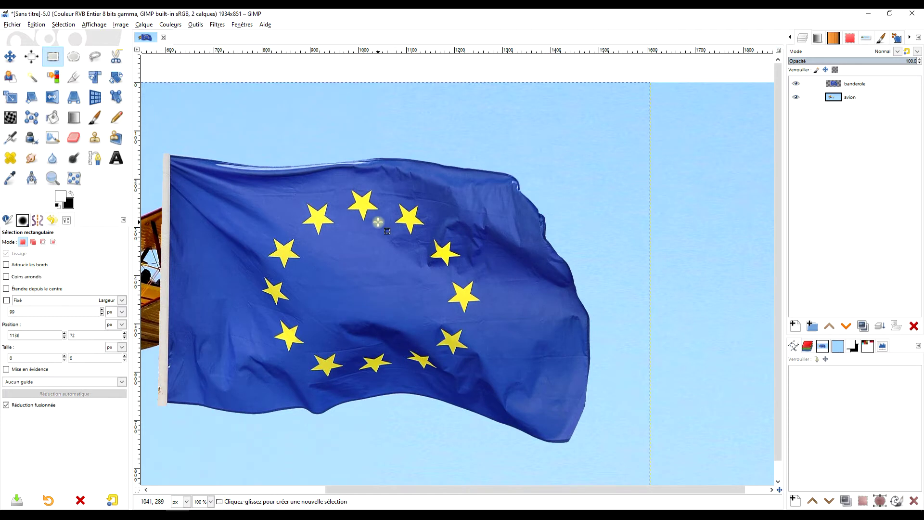
{"action": "left_click", "coordinate": [817, 84]}
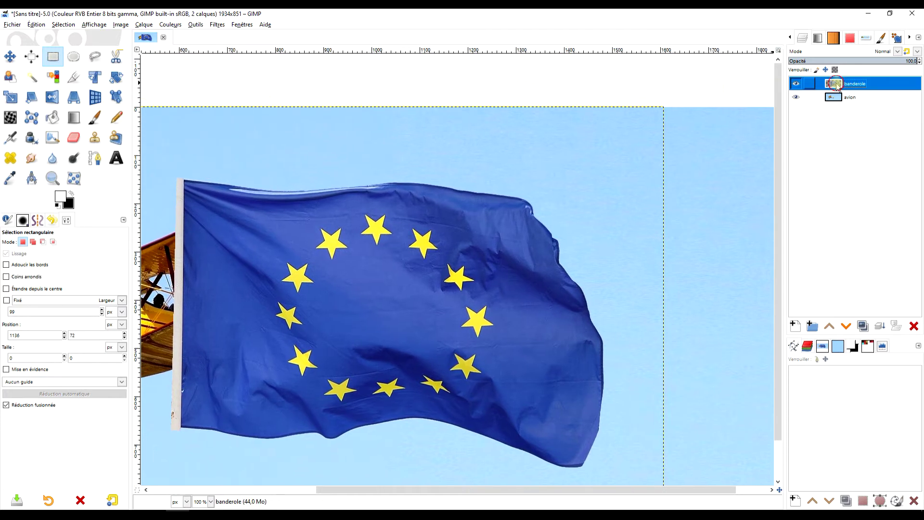
{"action": "left_click", "coordinate": [56, 78]}
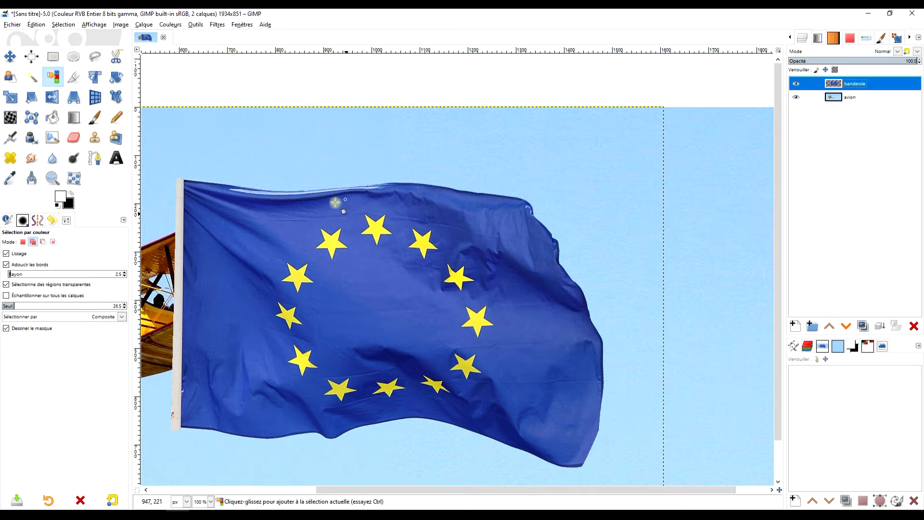
{"action": "left_click", "coordinate": [333, 244]}
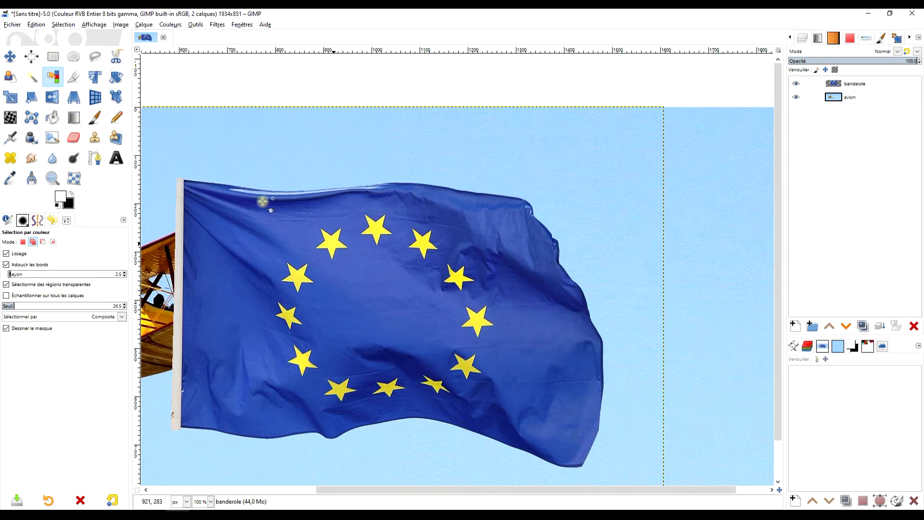
{"action": "left_click", "coordinate": [33, 242]}
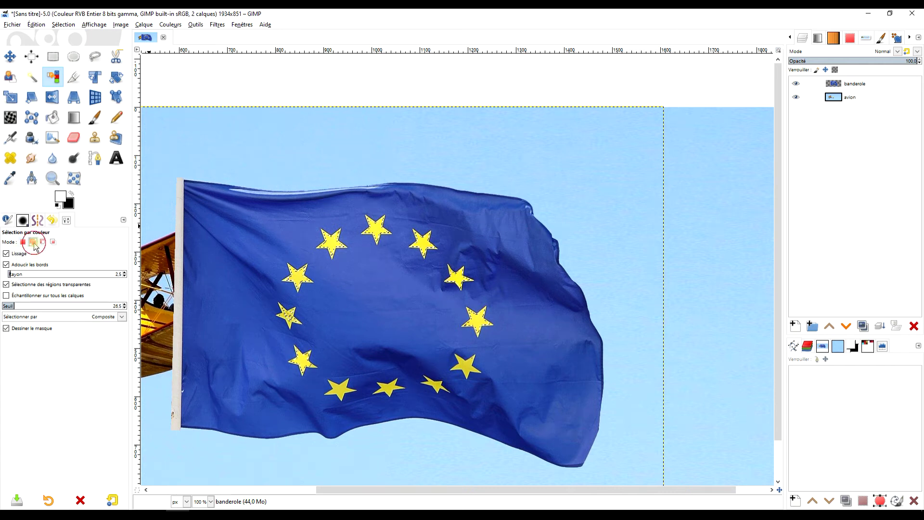
{"action": "left_click", "coordinate": [335, 244]}
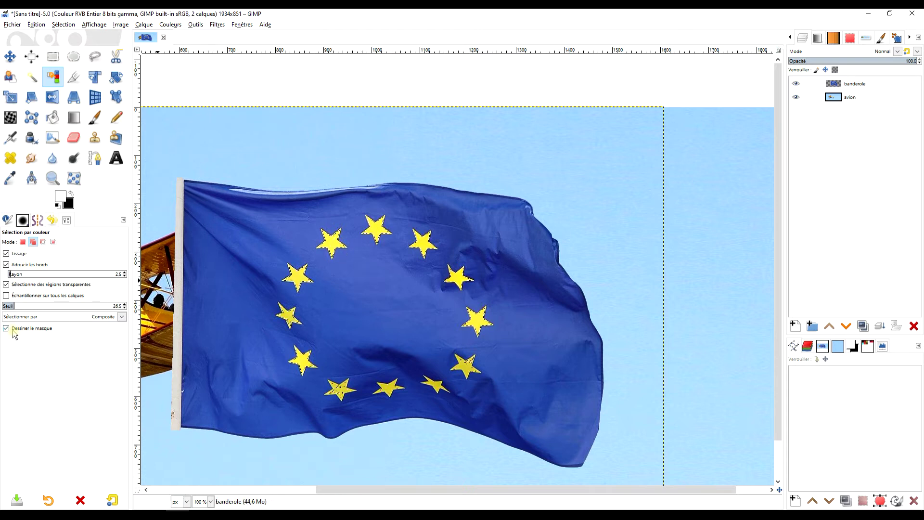
- Add the darker yellow shades of the lower stars to the color selection
{"action": "scroll", "coordinate": [403, 289], "scroll_direction": "up", "scroll_amount": 4, "text": "ctrl"}
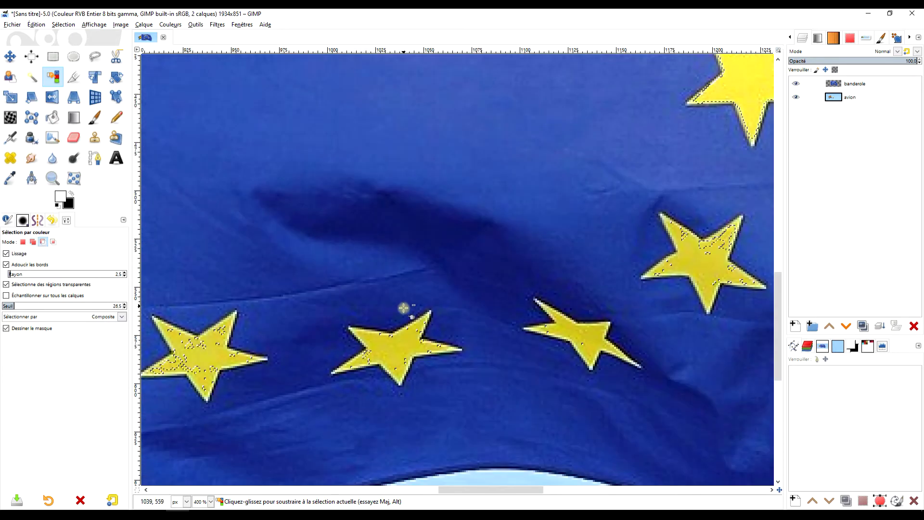
{"action": "left_click", "coordinate": [417, 304], "text": "shift"}
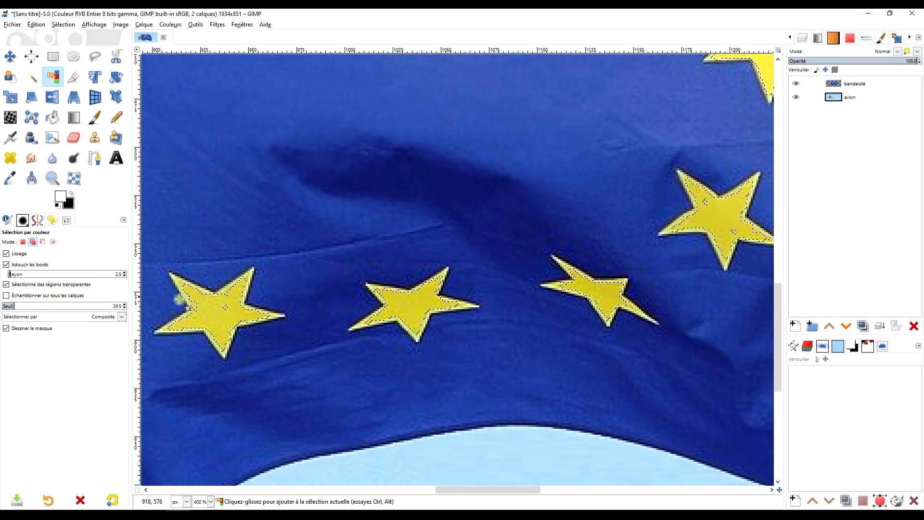
{"action": "left_click", "coordinate": [223, 307], "text": "shift"}
- Examine the selection outline around every star of the flag to check that each one is fully covered
{"action": "scroll", "coordinate": [335, 272], "scroll_direction": "down", "scroll_amount": 1, "text": "ctrl"}
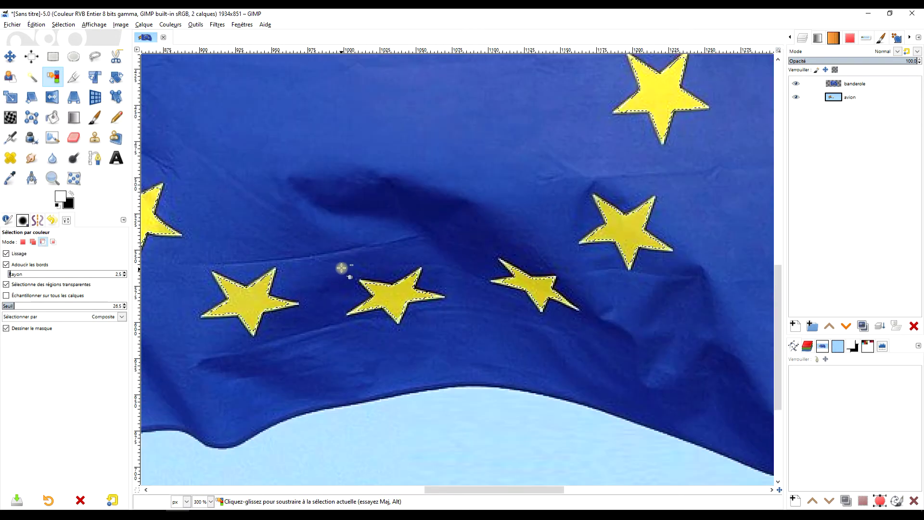
{"action": "scroll", "coordinate": [342, 266], "scroll_direction": "up", "scroll_amount": 5}
{"action": "scroll", "coordinate": [342, 266], "scroll_direction": "right", "scroll_amount": 3}
{"action": "scroll", "coordinate": [443, 262], "scroll_direction": "up", "scroll_amount": 3}
{"action": "scroll", "coordinate": [443, 261], "scroll_direction": "right", "scroll_amount": 4}
{"action": "scroll", "coordinate": [369, 241], "scroll_direction": "up", "scroll_amount": 3}
{"action": "scroll", "coordinate": [369, 240], "scroll_direction": "left", "scroll_amount": 7}
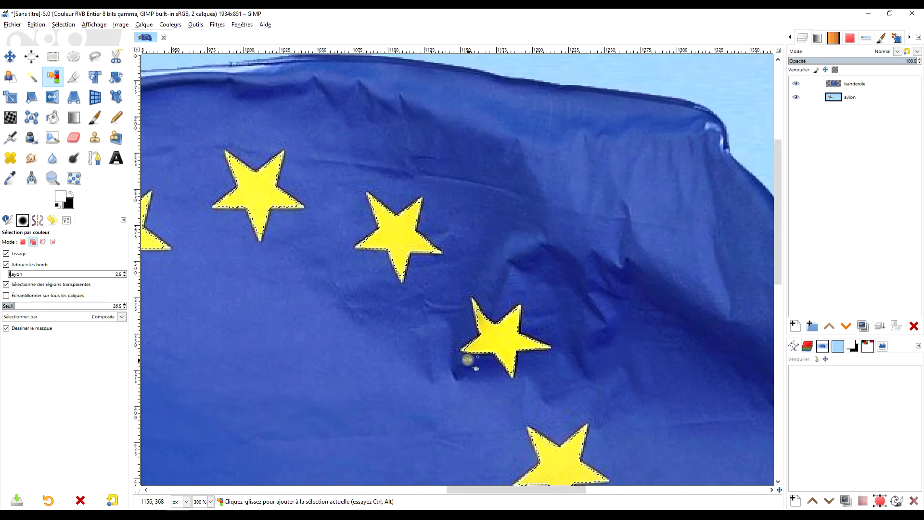
{"action": "scroll", "coordinate": [433, 264], "scroll_direction": "down", "scroll_amount": 3}
{"action": "scroll", "coordinate": [437, 171], "scroll_direction": "down", "scroll_amount": 2}
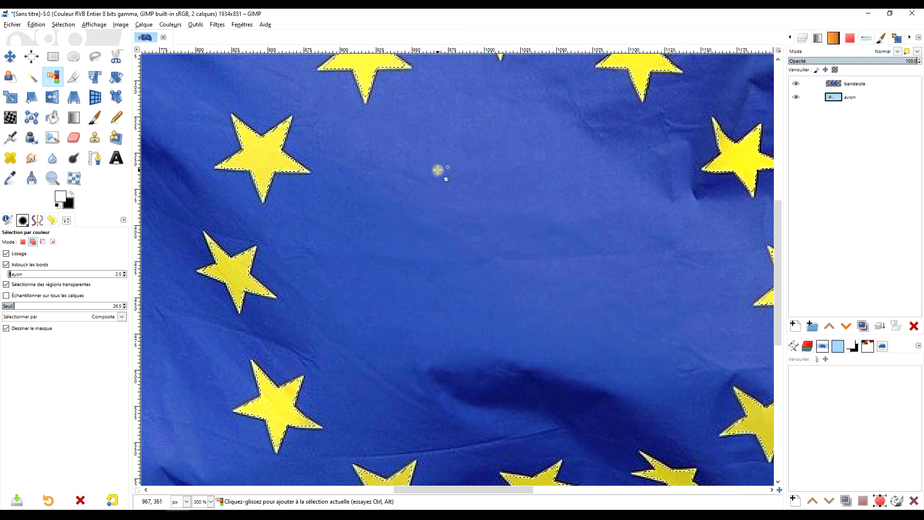
{"action": "scroll", "coordinate": [414, 165], "scroll_direction": "down", "scroll_amount": 3}
{"action": "scroll", "coordinate": [423, 165], "scroll_direction": "down", "scroll_amount": 2, "text": "ctrl"}
{"action": "scroll", "coordinate": [377, 242], "scroll_direction": "right", "scroll_amount": 3}
{"action": "scroll", "coordinate": [377, 242], "scroll_direction": "up", "scroll_amount": 1}
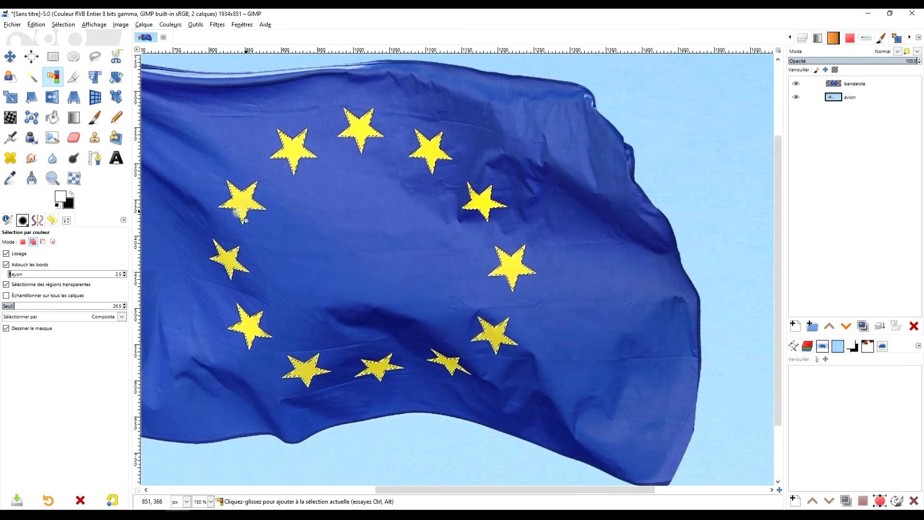
- Pick the flag's blue as the foreground color and fill the selected stars with it
{"action": "left_click", "coordinate": [8, 180]}
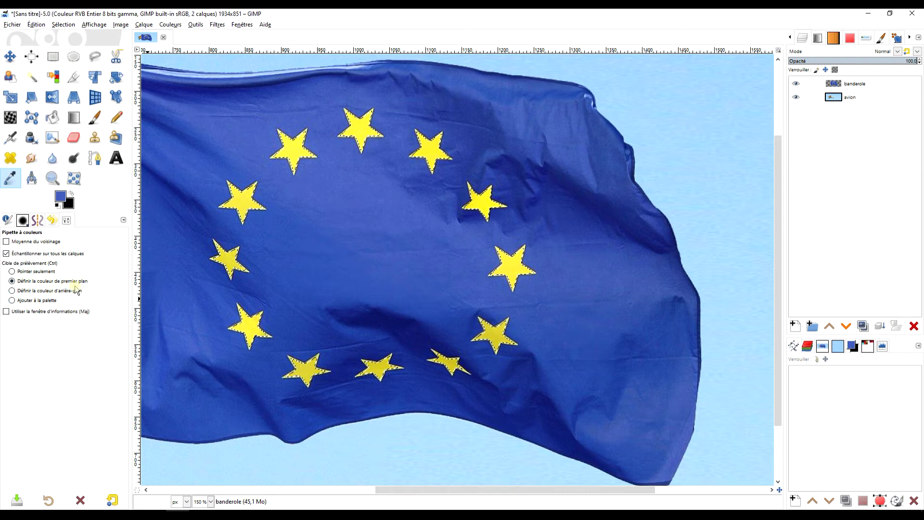
{"action": "left_click", "coordinate": [366, 139]}
{"action": "key", "text": "ctrl+comma"}
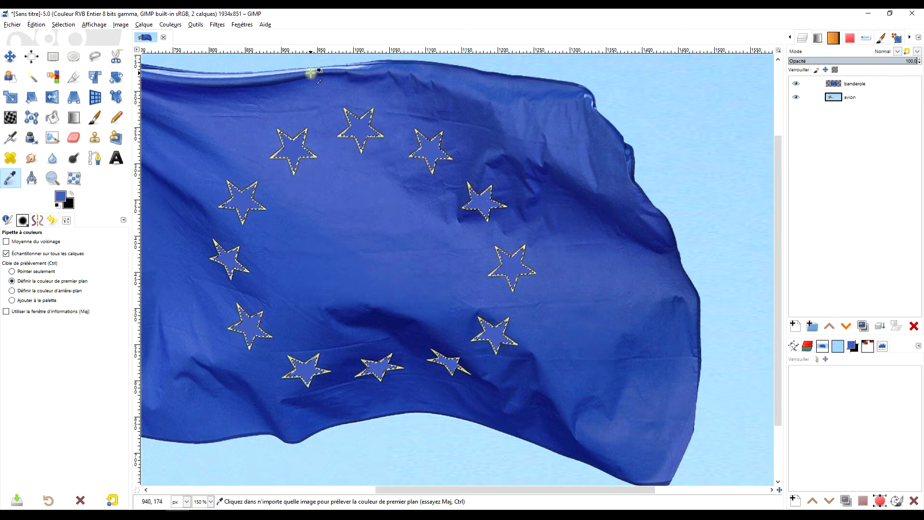
- Sample the color inside one of the filled stars and examine the star edges up close
{"action": "scroll", "coordinate": [366, 187], "scroll_direction": "left", "scroll_amount": 2}
{"action": "scroll", "coordinate": [366, 188], "scroll_direction": "up", "scroll_amount": 1}
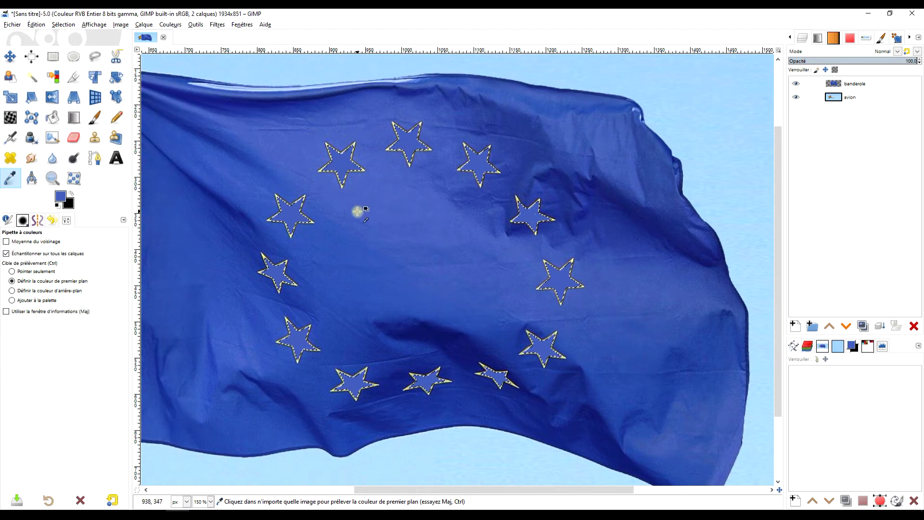
{"action": "left_click", "coordinate": [287, 213]}
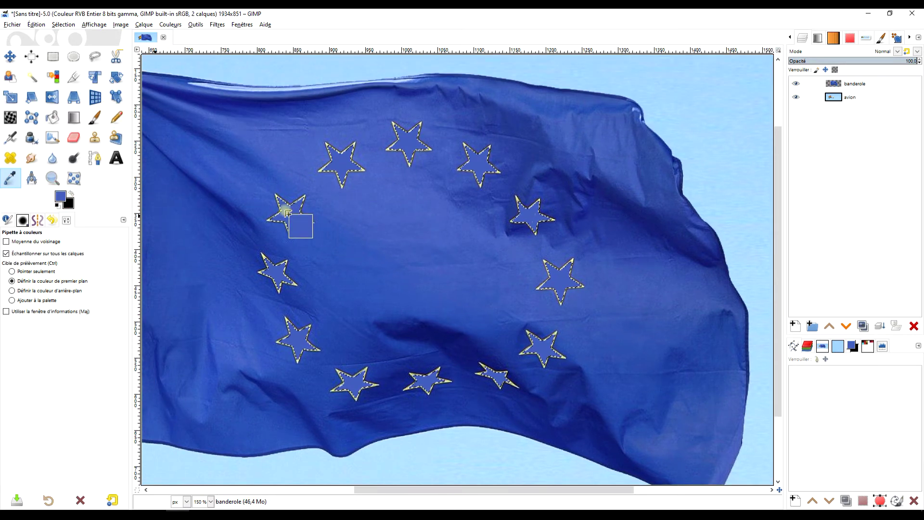
{"action": "left_click", "coordinate": [295, 208]}
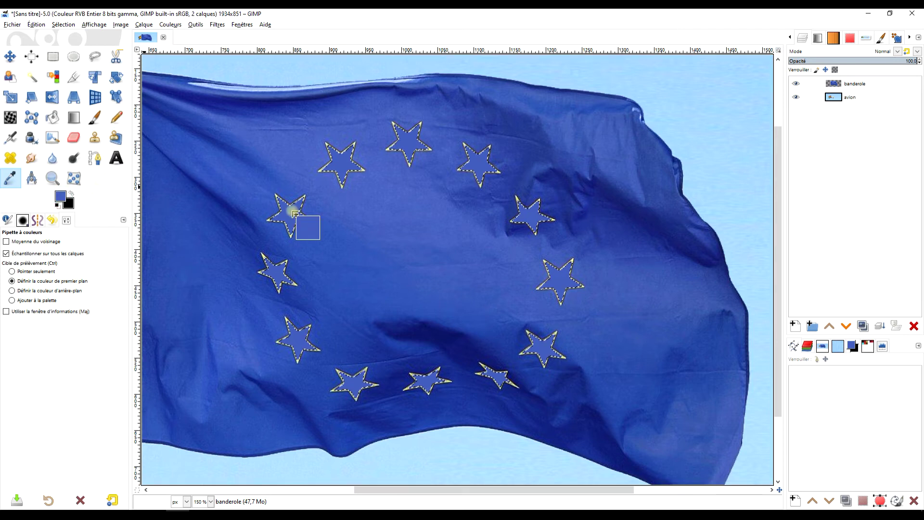
{"action": "scroll", "coordinate": [339, 233], "scroll_direction": "up", "scroll_amount": 2}
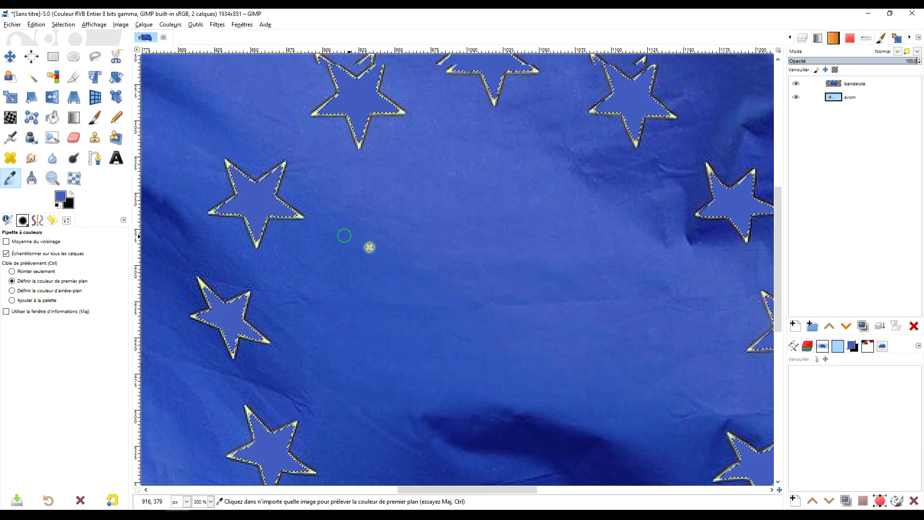
- Clear the selection around the filled stars
{"action": "left_click", "coordinate": [63, 24]}
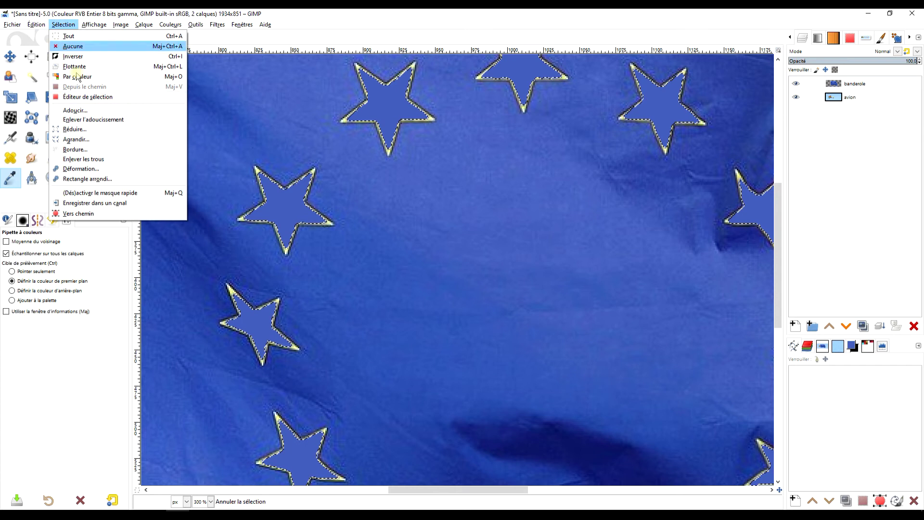
{"action": "left_click", "coordinate": [94, 44]}
{"action": "scroll", "coordinate": [427, 159], "scroll_direction": "right", "scroll_amount": 1}
{"action": "scroll", "coordinate": [427, 159], "scroll_direction": "up", "scroll_amount": 1}
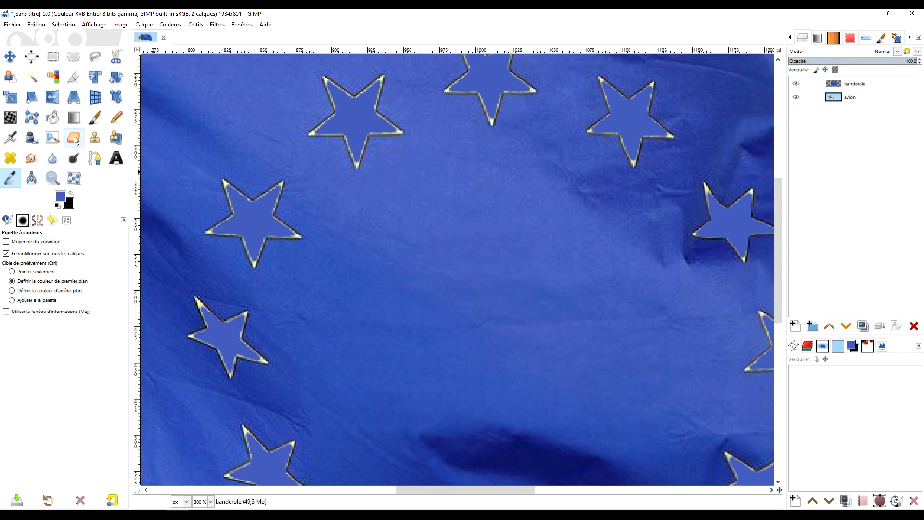
- Use the Heal tool to erase the upper-left side star's outline, sampling the plain blue fabric beside it
{"action": "left_click", "coordinate": [11, 158]}
{"action": "scroll", "coordinate": [402, 224], "scroll_direction": "down", "scroll_amount": 2}
{"action": "scroll", "coordinate": [402, 224], "scroll_direction": "left", "scroll_amount": 1}
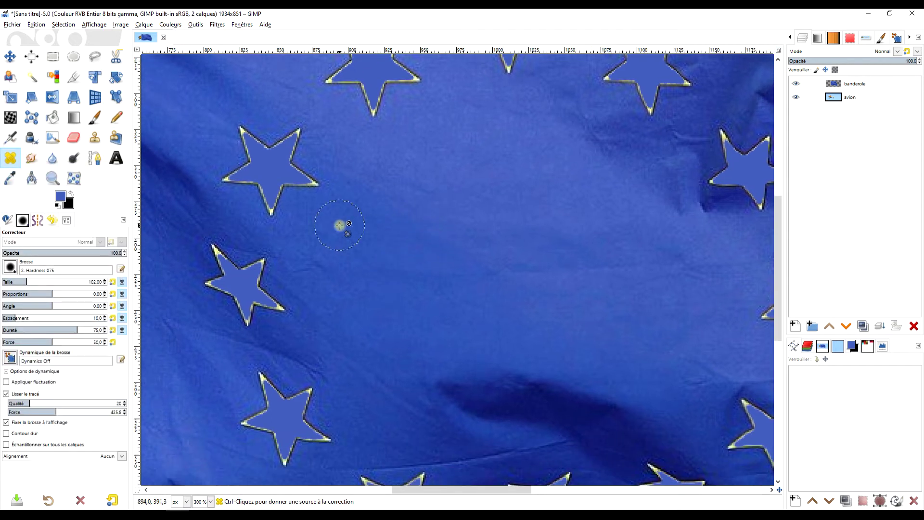
{"action": "key", "text": "ctrl"}
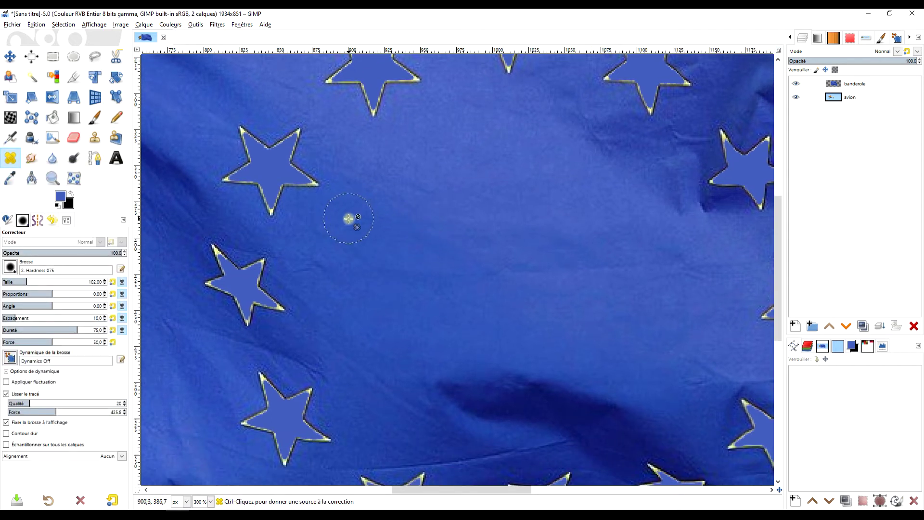
{"action": "left_click", "coordinate": [348, 219], "text": "ctrl"}
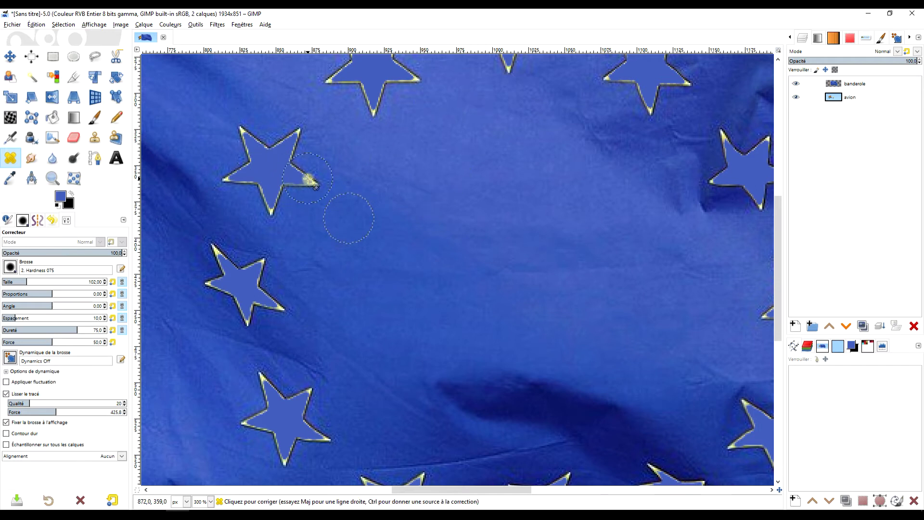
{"action": "left_click_drag", "start_coordinate": [295, 140], "coordinate": [270, 151]}
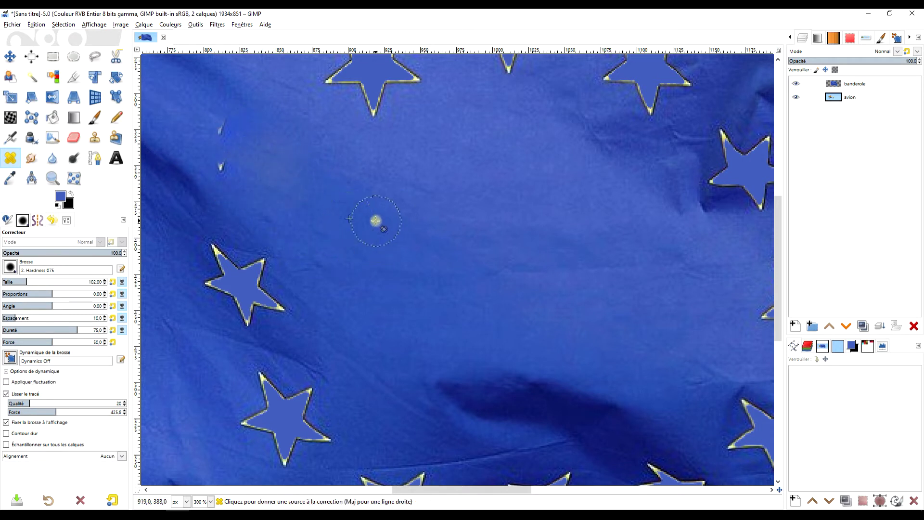
- Heal away the star left of the top one, resampling clean blue fabric near it for each stroke
{"action": "left_click", "coordinate": [374, 221], "text": "ctrl"}
{"action": "scroll", "coordinate": [428, 202], "scroll_direction": "up", "scroll_amount": 2}
{"action": "mouse_move", "coordinate": [408, 137]}
{"action": "left_mouse_down"}
{"action": "mouse_move", "coordinate": [378, 153]}
{"action": "mouse_move", "coordinate": [396, 143]}
{"action": "left_mouse_up"}
{"action": "left_click", "coordinate": [449, 182], "text": "ctrl"}
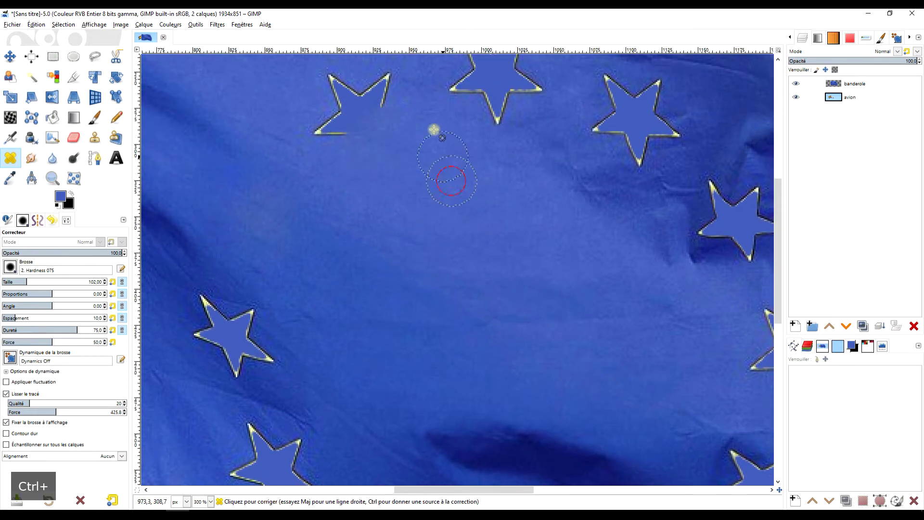
{"action": "scroll", "coordinate": [417, 202], "scroll_direction": "up", "scroll_amount": 4}
{"action": "left_click_drag", "start_coordinate": [380, 205], "coordinate": [363, 201]}
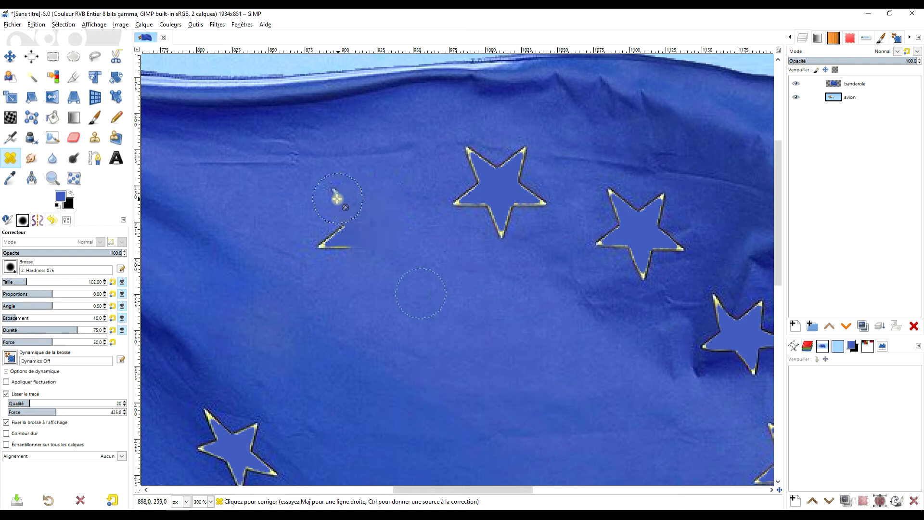
{"action": "left_click", "coordinate": [436, 314], "text": "ctrl"}
{"action": "mouse_move", "coordinate": [349, 248]}
{"action": "left_mouse_down"}
{"action": "mouse_move", "coordinate": [318, 251]}
{"action": "mouse_move", "coordinate": [332, 205]}
{"action": "left_mouse_up"}
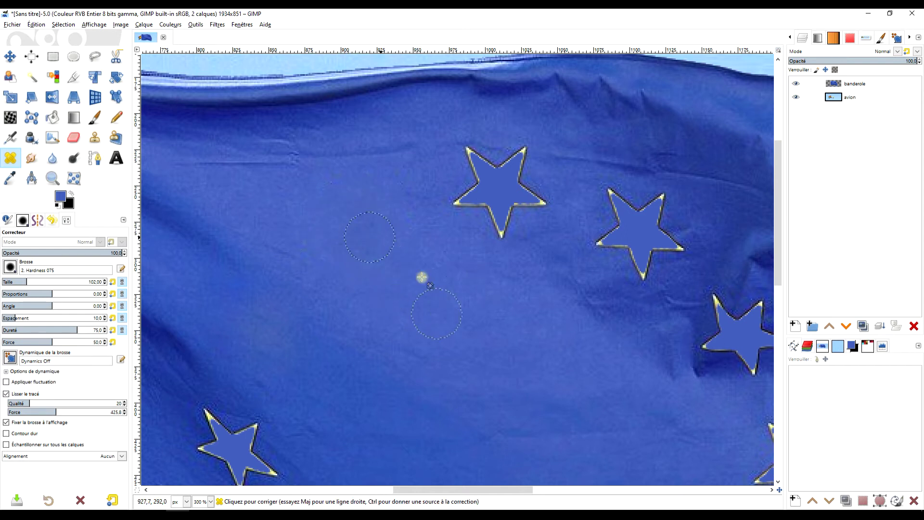
- Heal away the flag's top star, taking sources from the creased fabric on both sides of it
{"action": "scroll", "coordinate": [421, 277], "scroll_direction": "up", "scroll_amount": 1}
{"action": "scroll", "coordinate": [421, 277], "scroll_direction": "right", "scroll_amount": 2}
{"action": "left_click_drag", "start_coordinate": [430, 237], "coordinate": [393, 229]}
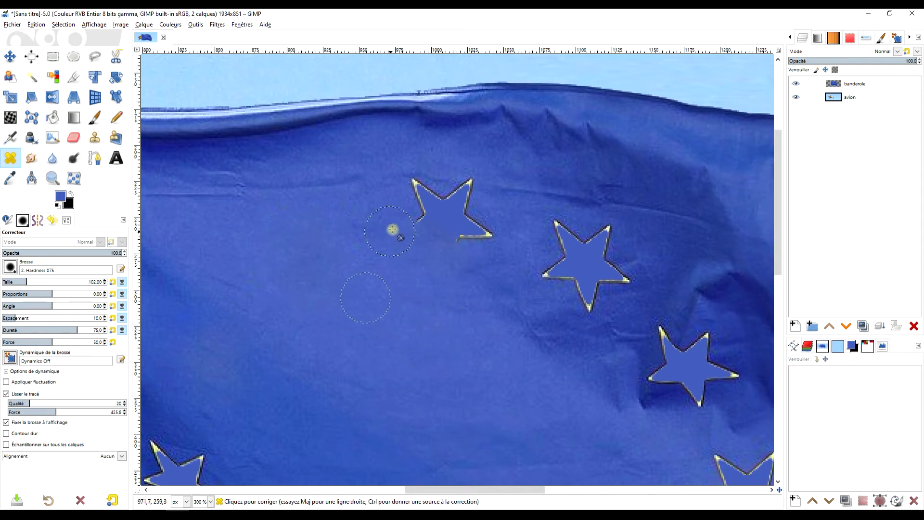
{"action": "left_click", "coordinate": [371, 219], "text": "ctrl"}
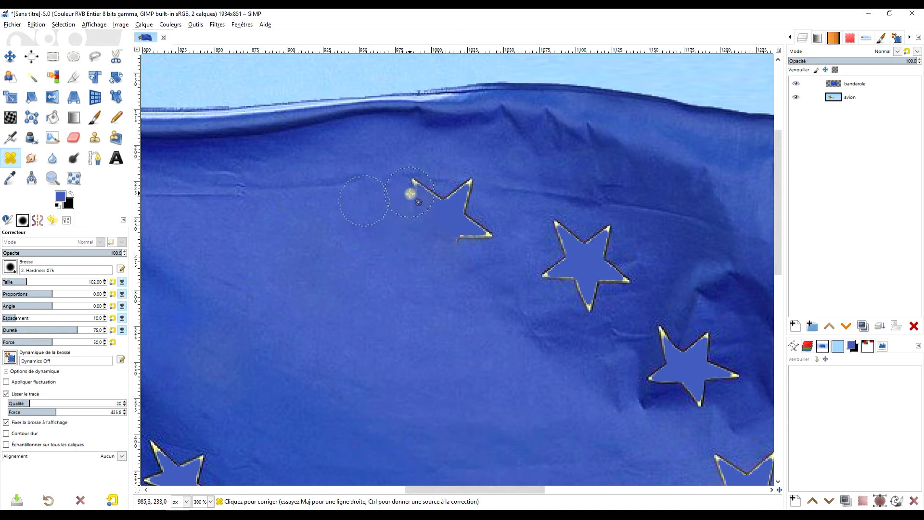
{"action": "left_click_drag", "start_coordinate": [412, 183], "coordinate": [448, 202]}
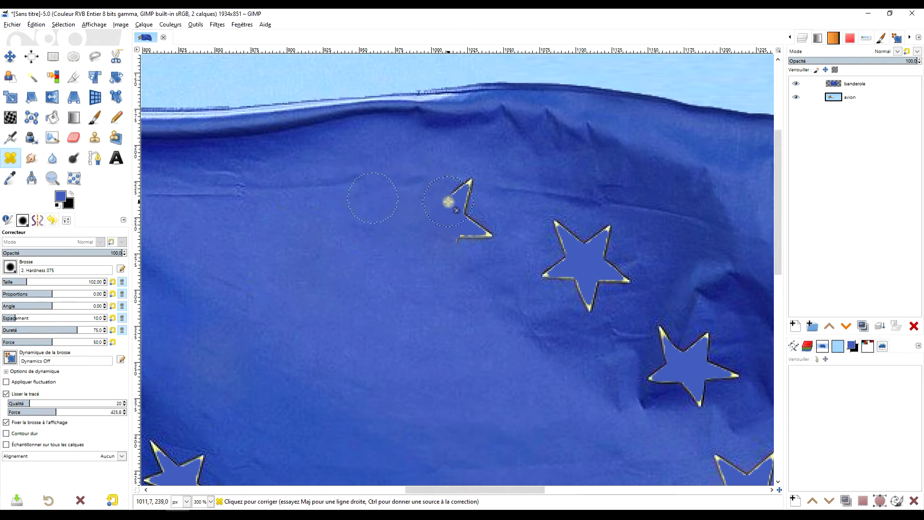
{"action": "left_click", "coordinate": [508, 203], "text": "ctrl"}
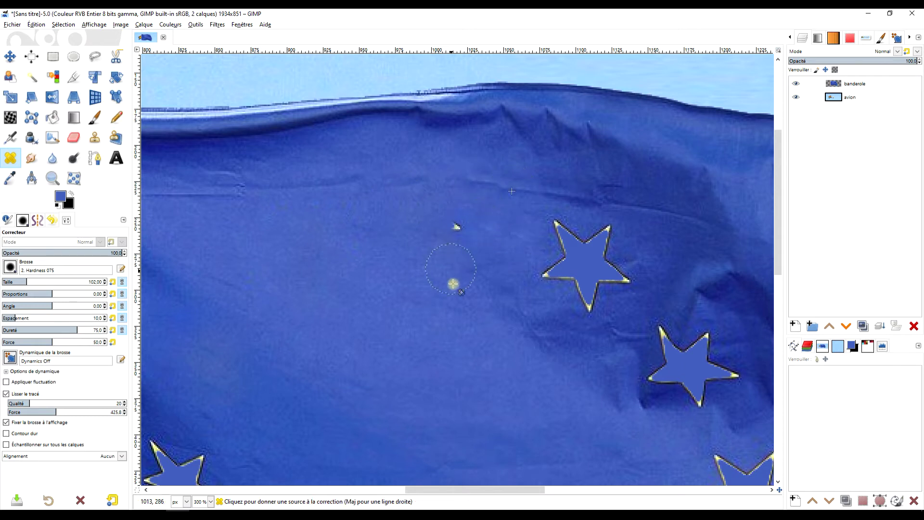
- Heal the right-hand points of the star right of the top one, using the darker fabric beside it as source
{"action": "scroll", "coordinate": [433, 230], "scroll_direction": "right", "scroll_amount": 4}
{"action": "scroll", "coordinate": [409, 250], "scroll_direction": "down", "scroll_amount": 2}
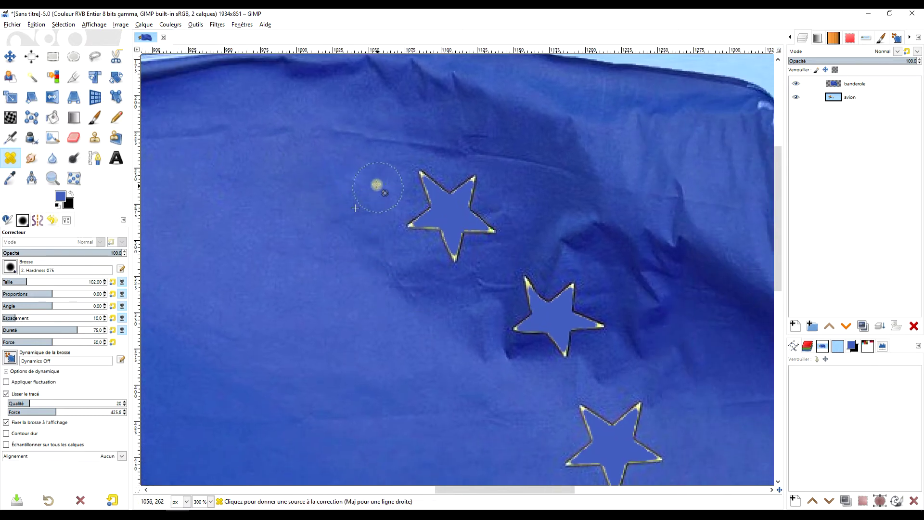
{"action": "scroll", "coordinate": [377, 184], "scroll_direction": "right", "scroll_amount": 4}
{"action": "left_click", "coordinate": [404, 210], "text": "ctrl"}
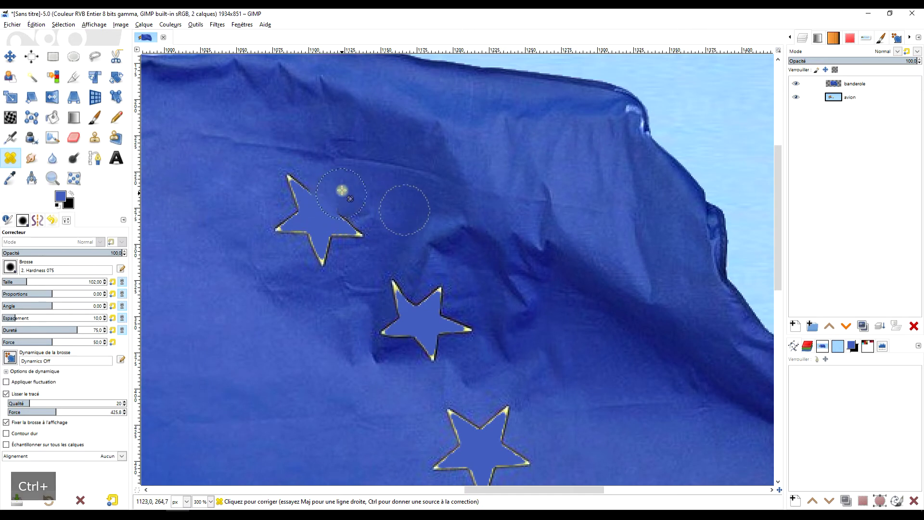
{"action": "left_click", "coordinate": [392, 212], "text": "ctrl"}
{"action": "left_click_drag", "start_coordinate": [361, 233], "coordinate": [346, 198]}
- Erase the lower and left points of the same star with healing sources from the surrounding fabric
{"action": "left_click", "coordinate": [282, 279], "text": "ctrl"}
{"action": "left_click_drag", "start_coordinate": [324, 250], "coordinate": [298, 241]}
{"action": "left_click", "coordinate": [235, 236], "text": "ctrl"}
{"action": "left_click", "coordinate": [374, 174], "text": "ctrl"}
{"action": "left_click_drag", "start_coordinate": [308, 193], "coordinate": [289, 181]}
{"action": "left_click", "coordinate": [374, 197], "text": "ctrl"}
{"action": "left_click", "coordinate": [384, 206], "text": "ctrl"}
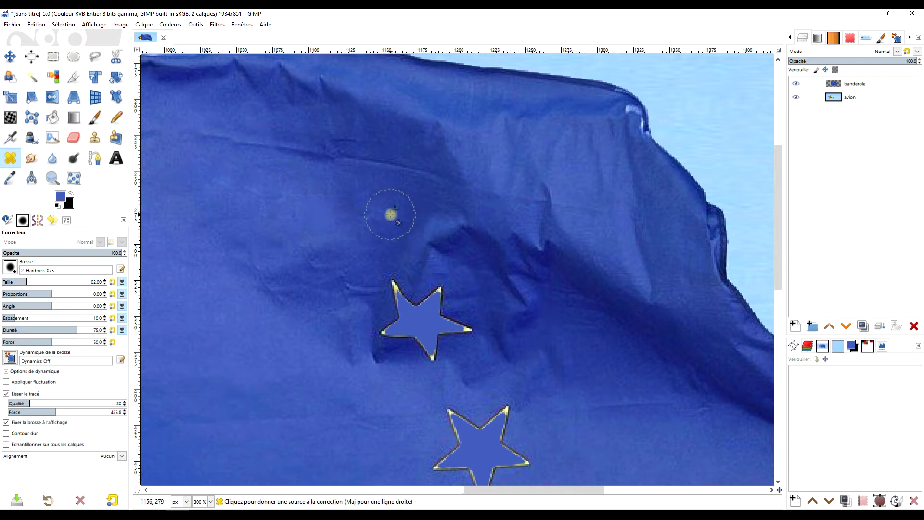
- Heal the right-hand points of the next star down the flag's right side, sampling the folds next to it
{"action": "scroll", "coordinate": [299, 186], "scroll_direction": "down", "scroll_amount": 3}
{"action": "scroll", "coordinate": [299, 186], "scroll_direction": "right", "scroll_amount": 3}
{"action": "scroll", "coordinate": [264, 202], "scroll_direction": "down", "scroll_amount": 3}
{"action": "scroll", "coordinate": [264, 202], "scroll_direction": "right", "scroll_amount": 2}
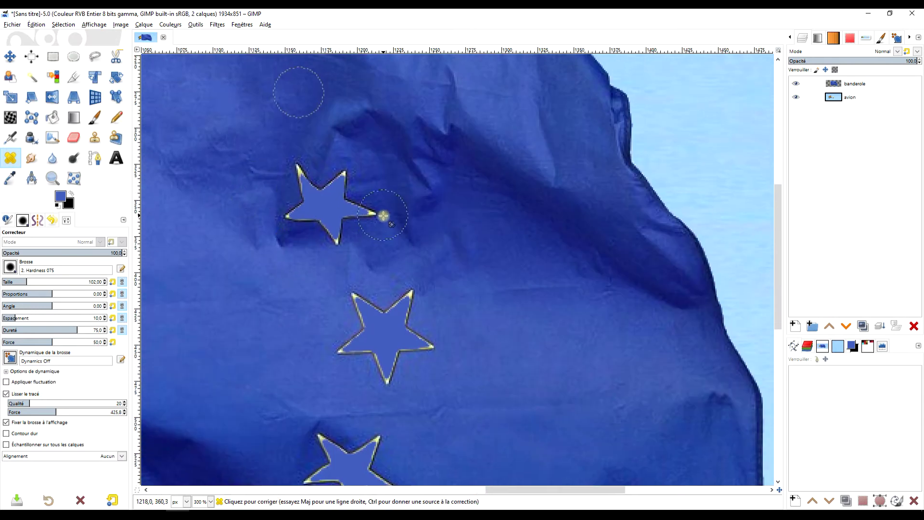
{"action": "scroll", "coordinate": [333, 206], "scroll_direction": "up", "scroll_amount": 2}
{"action": "scroll", "coordinate": [334, 206], "scroll_direction": "right", "scroll_amount": 2}
{"action": "left_click", "coordinate": [330, 216], "text": "ctrl"}
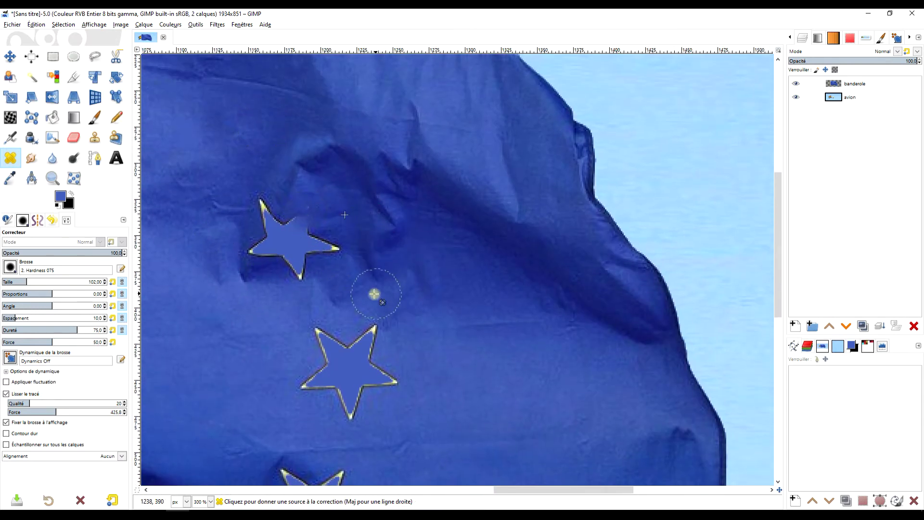
{"action": "left_click", "coordinate": [347, 284], "text": "ctrl"}
{"action": "left_click", "coordinate": [319, 244]}
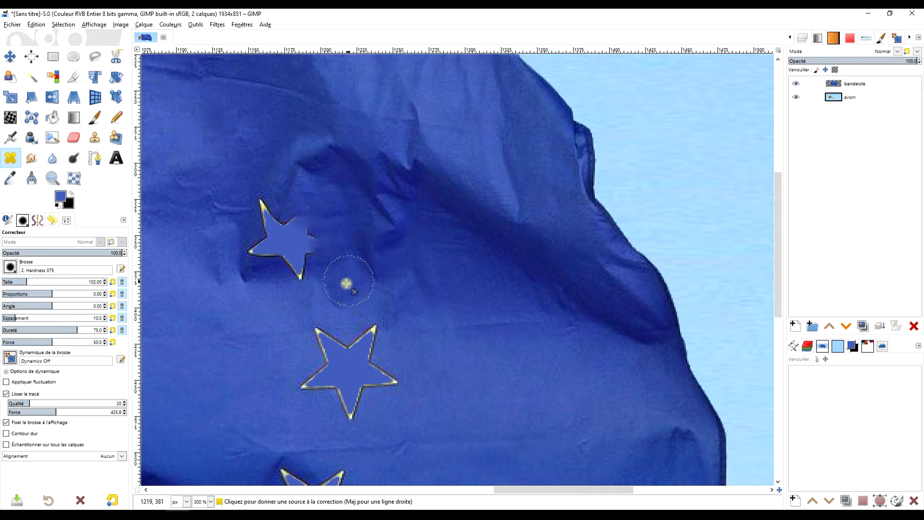
- Heal the upper-left and lower points of that star from the fabric above and beside it
{"action": "left_click", "coordinate": [233, 206], "text": "ctrl"}
{"action": "left_click", "coordinate": [264, 210]}
{"action": "left_click", "coordinate": [290, 179], "text": "ctrl"}
{"action": "left_click", "coordinate": [336, 204], "text": "ctrl"}
{"action": "left_click", "coordinate": [295, 222]}
{"action": "left_click", "coordinate": [335, 269], "text": "ctrl"}
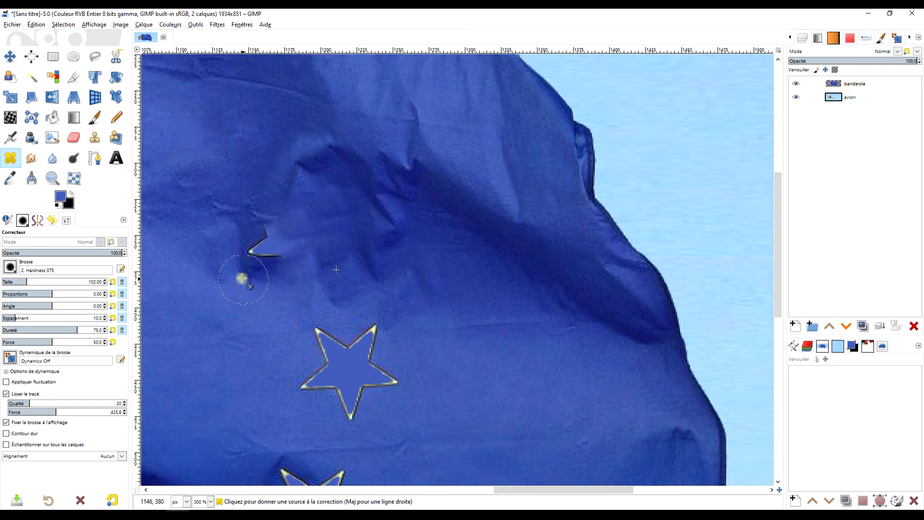
- Erase the star's remaining left point and blend the patch into the dark folds around it
{"action": "left_click", "coordinate": [336, 202], "text": "ctrl"}
{"action": "left_click_drag", "start_coordinate": [258, 252], "coordinate": [270, 252]}
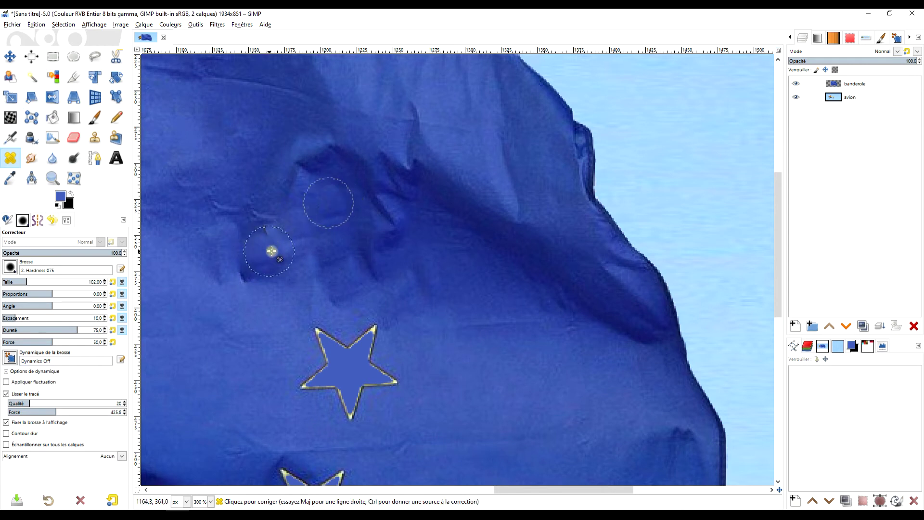
{"action": "left_click", "coordinate": [288, 187], "text": "ctrl"}
{"action": "left_click", "coordinate": [255, 230]}
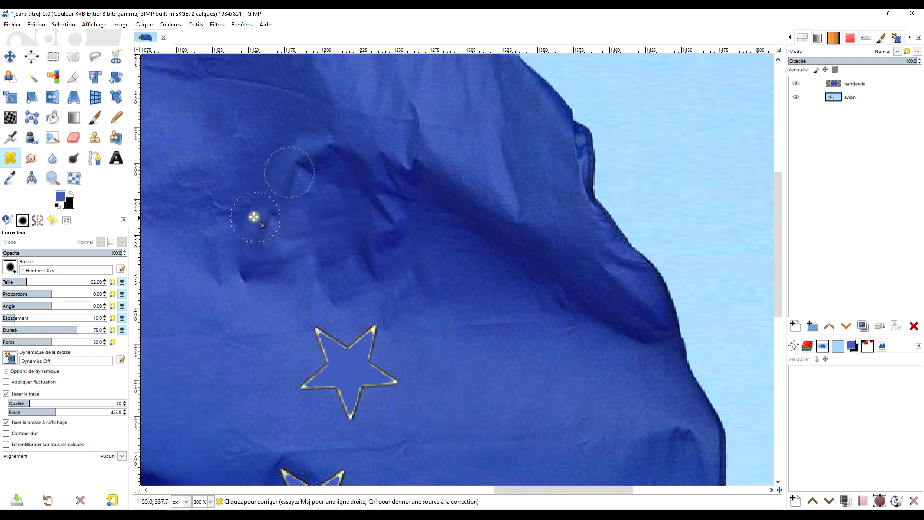
{"action": "left_click", "coordinate": [337, 212], "text": "ctrl"}
{"action": "left_click", "coordinate": [334, 214], "text": "ctrl"}
- Heal away the middle star on the flag's right side using the smooth blue fabric to its right
{"action": "scroll", "coordinate": [342, 264], "scroll_direction": "down", "scroll_amount": 1}
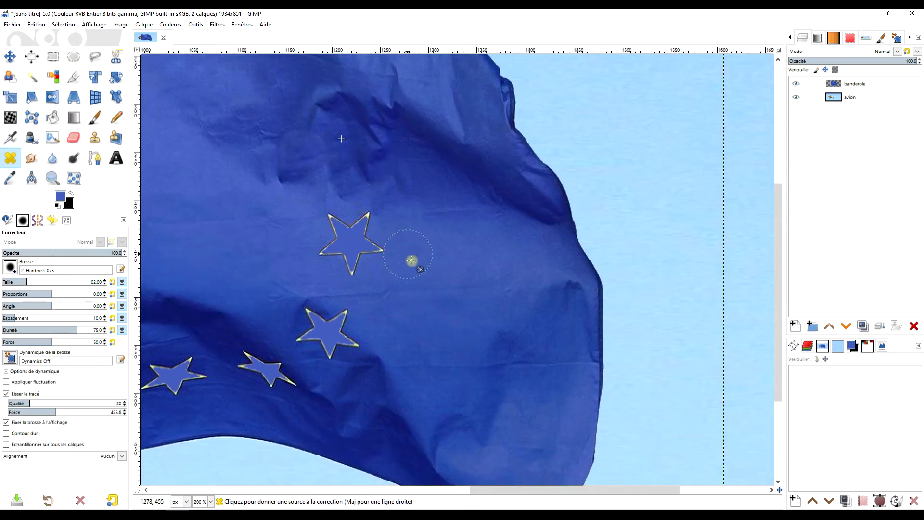
{"action": "left_click", "coordinate": [424, 256], "text": "ctrl"}
{"action": "left_click_drag", "start_coordinate": [367, 248], "coordinate": [365, 224]}
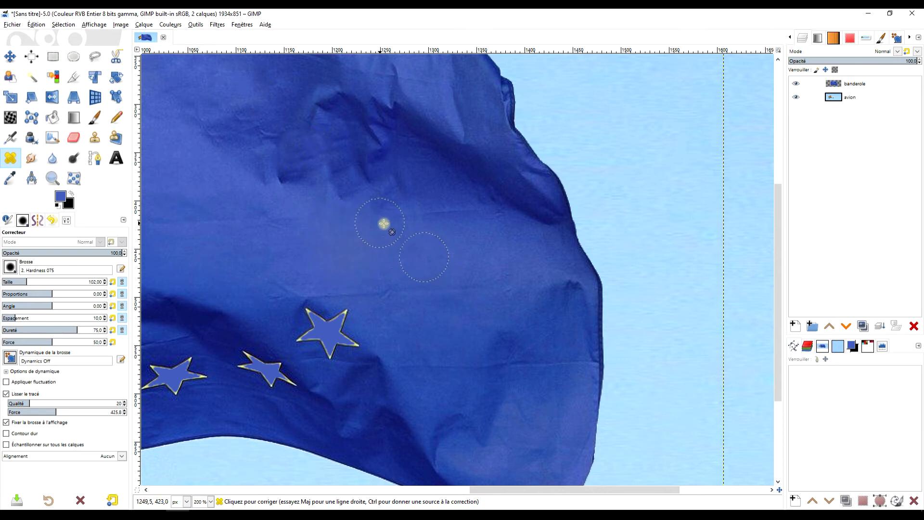
- Heal the upper-right and right points of the lower-right star, viewed up close
{"action": "scroll", "coordinate": [384, 223], "scroll_direction": "down", "scroll_amount": 2}
{"action": "scroll", "coordinate": [404, 258], "scroll_direction": "up", "scroll_amount": 5}
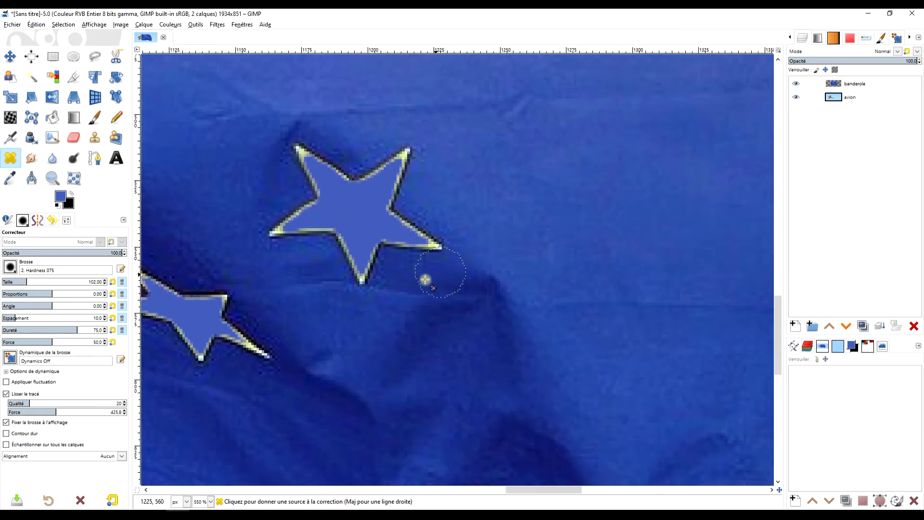
{"action": "left_click", "coordinate": [506, 175], "text": "ctrl"}
{"action": "left_click_drag", "start_coordinate": [422, 159], "coordinate": [380, 183]}
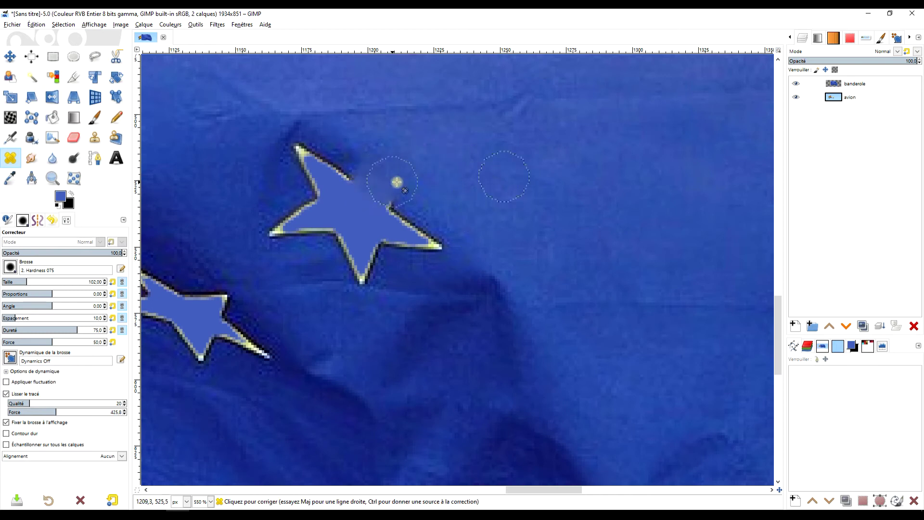
{"action": "left_click", "coordinate": [487, 263], "text": "ctrl"}
{"action": "mouse_move", "coordinate": [439, 247]}
{"action": "left_mouse_down"}
{"action": "mouse_move", "coordinate": [412, 223]}
{"action": "mouse_move", "coordinate": [438, 246]}
{"action": "left_mouse_up"}
- Heal the bottom and left points of the lower-right star, sampling the fabric below it
{"action": "left_click", "coordinate": [349, 332], "text": "ctrl"}
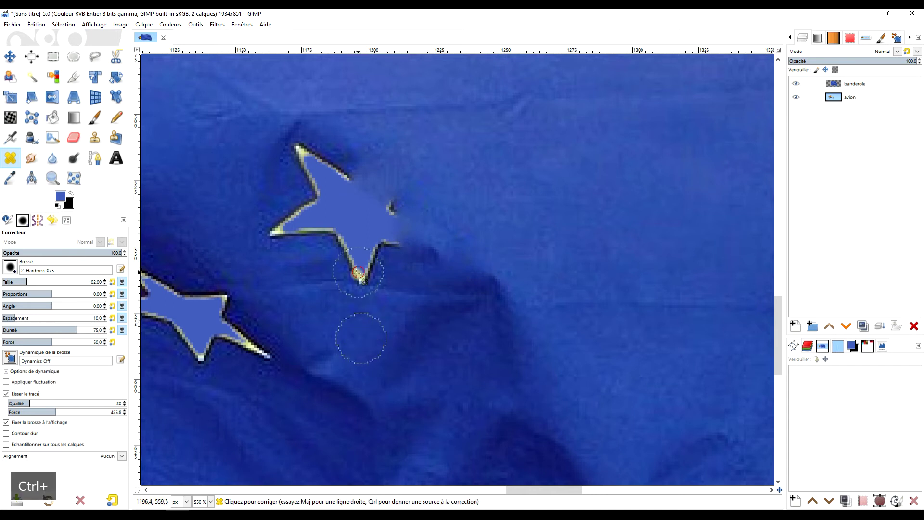
{"action": "left_click_drag", "start_coordinate": [355, 268], "coordinate": [392, 244]}
{"action": "left_click", "coordinate": [373, 316], "text": "ctrl"}
{"action": "mouse_move", "coordinate": [315, 258]}
{"action": "left_mouse_down"}
{"action": "mouse_move", "coordinate": [324, 241]}
{"action": "mouse_move", "coordinate": [345, 313]}
{"action": "mouse_move", "coordinate": [316, 244]}
{"action": "mouse_move", "coordinate": [274, 220]}
{"action": "left_mouse_up"}
{"action": "left_click", "coordinate": [335, 312], "text": "ctrl"}
{"action": "left_click", "coordinate": [226, 175], "text": "ctrl"}
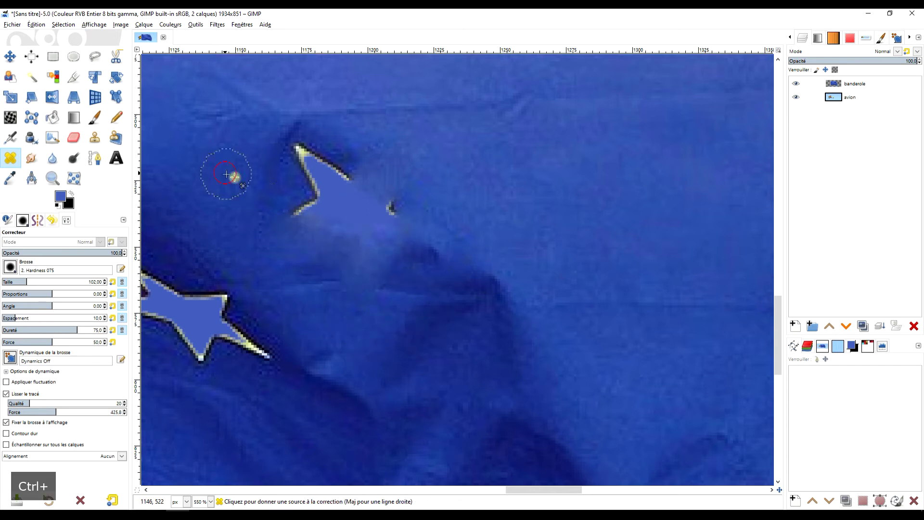
- Heal the upper-left point and the last outline fragments of the lower-right star
{"action": "left_click", "coordinate": [258, 96], "text": "ctrl"}
{"action": "left_click_drag", "start_coordinate": [298, 147], "coordinate": [337, 186]}
{"action": "left_click", "coordinate": [412, 129], "text": "ctrl"}
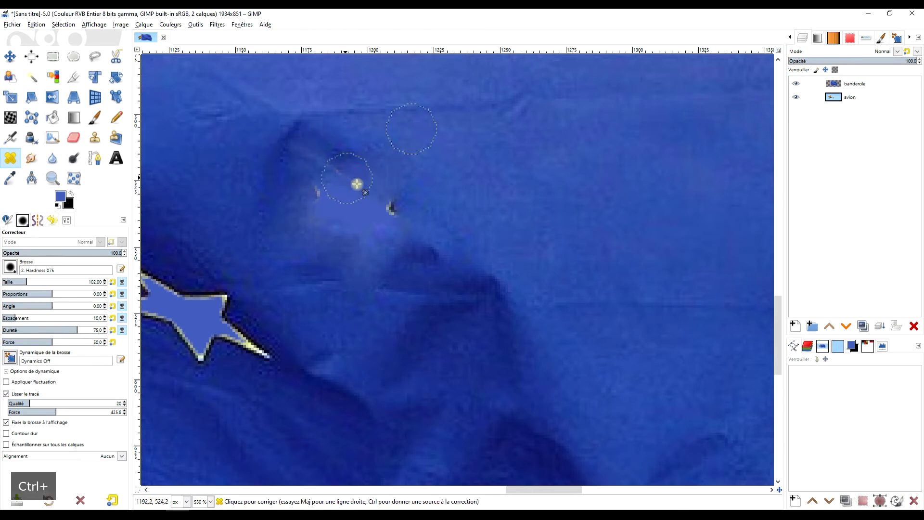
{"action": "left_click", "coordinate": [379, 206], "text": "ctrl"}
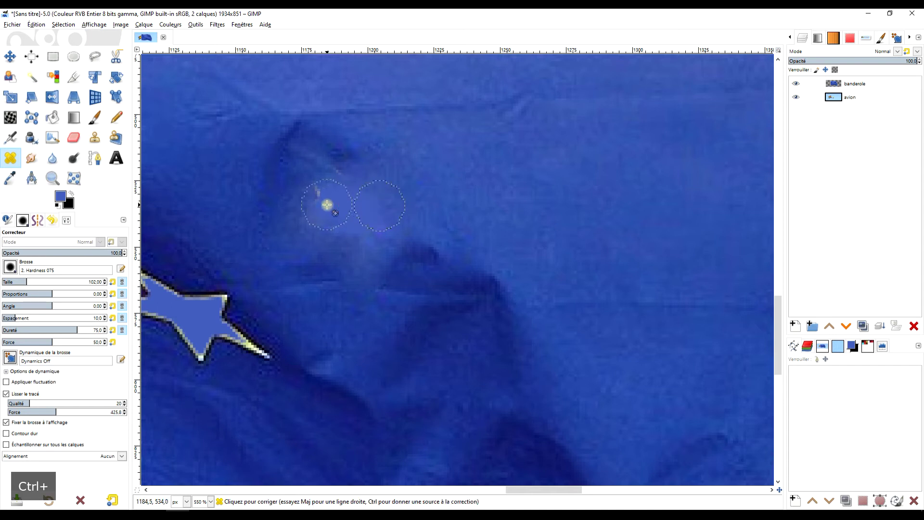
- Blend the pale patch left by the lower-right star using sources from the folds and fabric around it
{"action": "scroll", "coordinate": [365, 250], "scroll_direction": "down", "scroll_amount": 2}
{"action": "scroll", "coordinate": [365, 250], "scroll_direction": "left", "scroll_amount": 2}
{"action": "left_click", "coordinate": [366, 257], "text": "ctrl"}
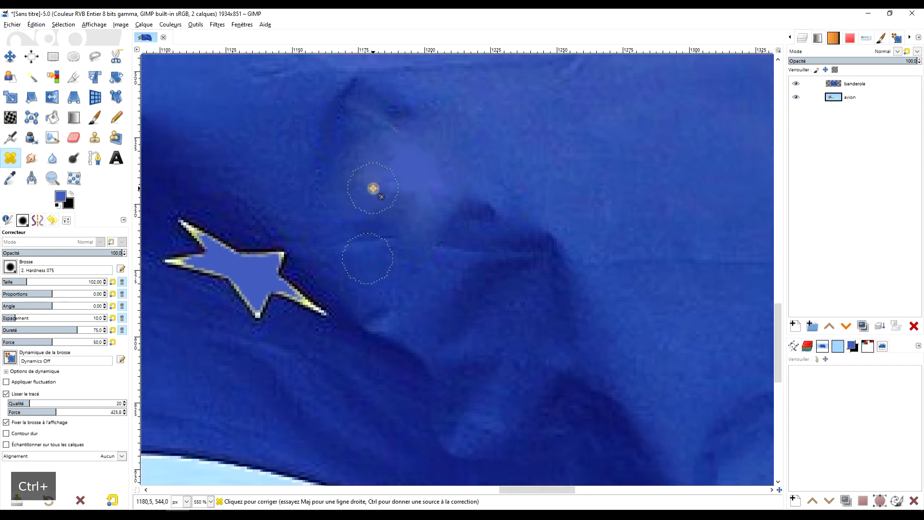
{"action": "left_click", "coordinate": [457, 283], "text": "ctrl"}
{"action": "left_click_drag", "start_coordinate": [371, 177], "coordinate": [403, 192]}
{"action": "left_click", "coordinate": [516, 129], "text": "ctrl"}
{"action": "left_click", "coordinate": [488, 101], "text": "ctrl"}
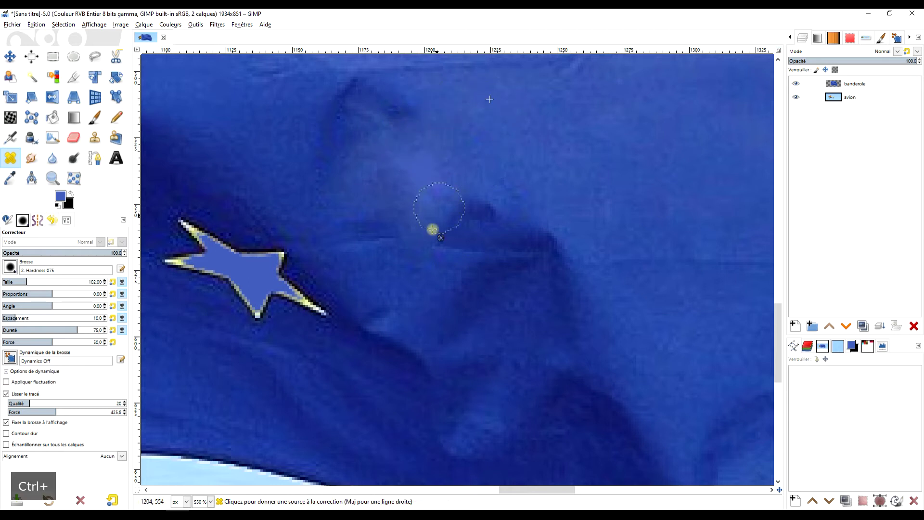
- Heal the remaining light area of that patch with the dark fold to its right as source
{"action": "scroll", "coordinate": [420, 252], "scroll_direction": "down", "scroll_amount": 1}
{"action": "scroll", "coordinate": [447, 243], "scroll_direction": "down", "scroll_amount": 2}
{"action": "scroll", "coordinate": [447, 243], "scroll_direction": "left", "scroll_amount": 2}
{"action": "scroll", "coordinate": [481, 224], "scroll_direction": "down", "scroll_amount": 1}
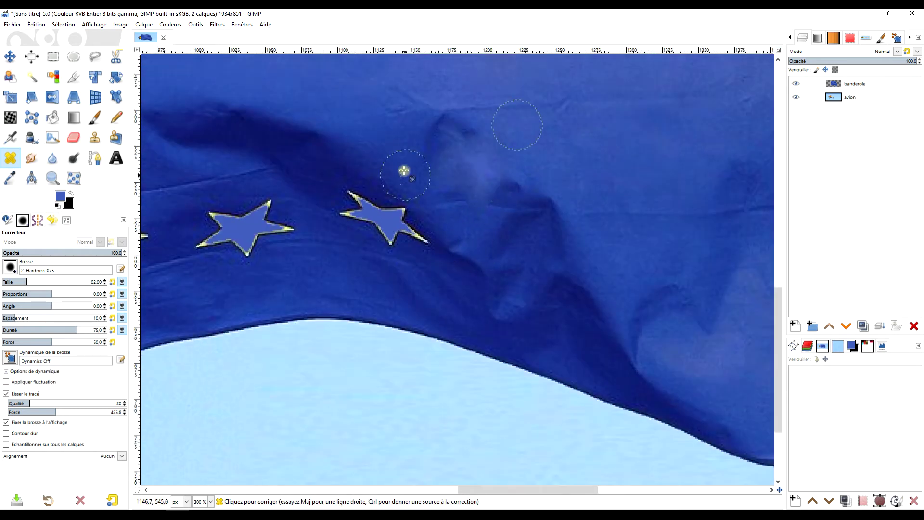
{"action": "key", "text": "ctrl"}
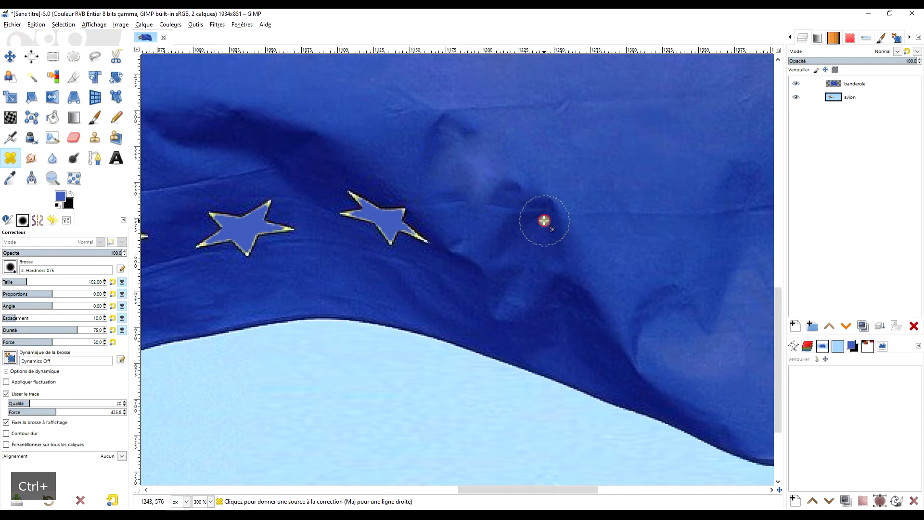
{"action": "left_click", "coordinate": [543, 220], "text": "ctrl"}
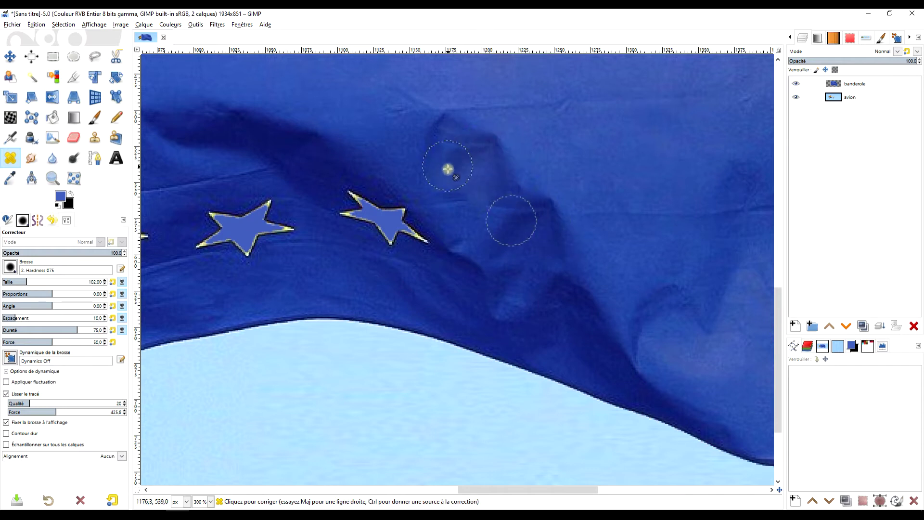
- Heal the centre of the rightmost remaining star on the dark fold, sampling the shaded fabric to its upper left
{"action": "scroll", "coordinate": [481, 207], "scroll_direction": "down", "scroll_amount": 3}
{"action": "scroll", "coordinate": [481, 207], "scroll_direction": "left", "scroll_amount": 1}
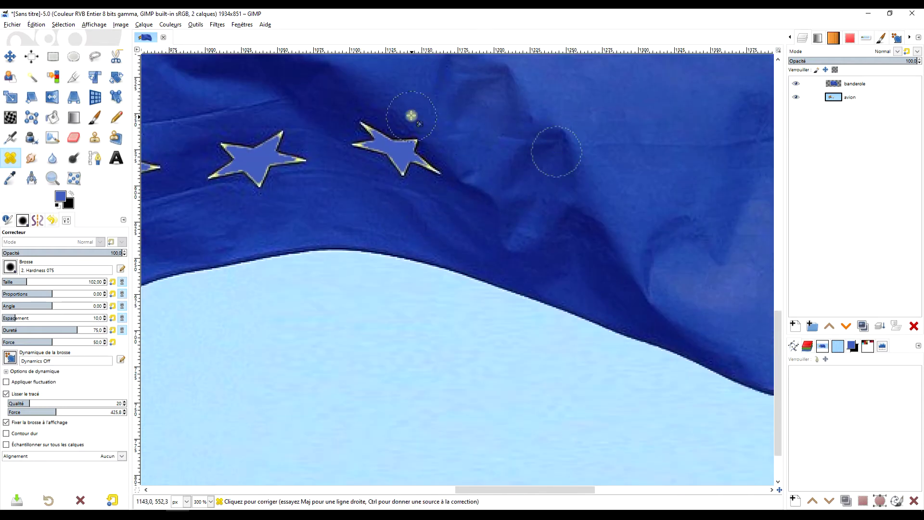
{"action": "scroll", "coordinate": [365, 140], "scroll_direction": "up", "scroll_amount": 3}
{"action": "key", "text": "ctrl"}
{"action": "left_click", "coordinate": [332, 163], "text": "ctrl"}
{"action": "left_click_drag", "start_coordinate": [381, 212], "coordinate": [406, 235]}
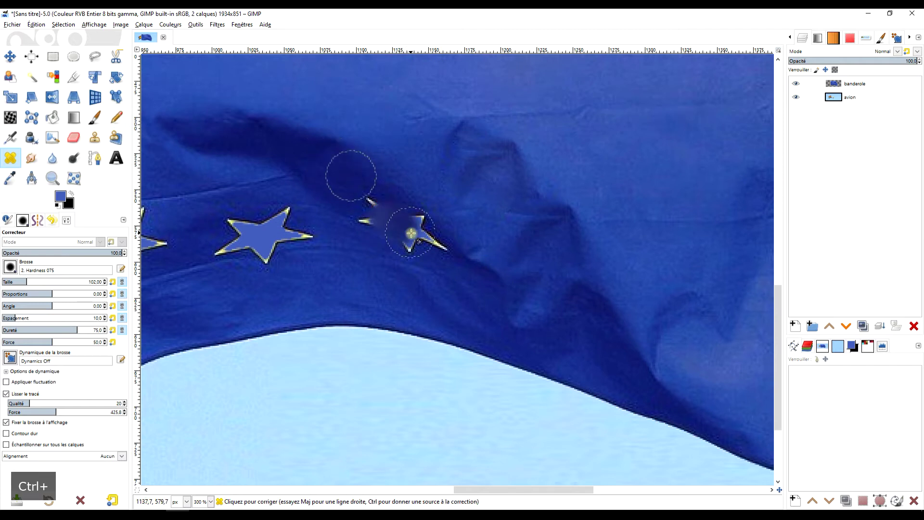
- Heal the leftover points and lower right part of that star, resampling from the dark fold above it
{"action": "key", "text": "ctrl"}
{"action": "left_click", "coordinate": [329, 160], "text": "ctrl"}
{"action": "left_click_drag", "start_coordinate": [367, 200], "coordinate": [368, 221]}
{"action": "key", "text": "ctrl"}
{"action": "left_click", "coordinate": [330, 159], "text": "ctrl"}
{"action": "mouse_move", "coordinate": [424, 233]}
{"action": "left_mouse_down"}
{"action": "mouse_move", "coordinate": [401, 216]}
{"action": "mouse_move", "coordinate": [421, 231]}
{"action": "mouse_move", "coordinate": [411, 250]}
{"action": "mouse_move", "coordinate": [449, 256]}
{"action": "mouse_move", "coordinate": [399, 236]}
{"action": "left_mouse_up"}
{"action": "left_click", "coordinate": [437, 270], "text": "ctrl"}
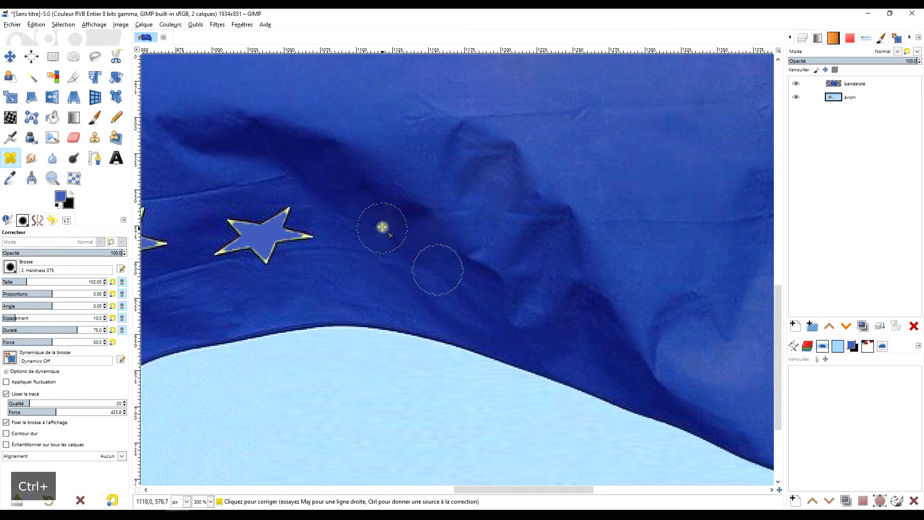
- Heal away the neighbouring star to the left, using the smooth dark fabric to its lower right as source
{"action": "scroll", "coordinate": [386, 234], "scroll_direction": "left", "scroll_amount": 2}
{"action": "left_click", "coordinate": [392, 262], "text": "ctrl"}
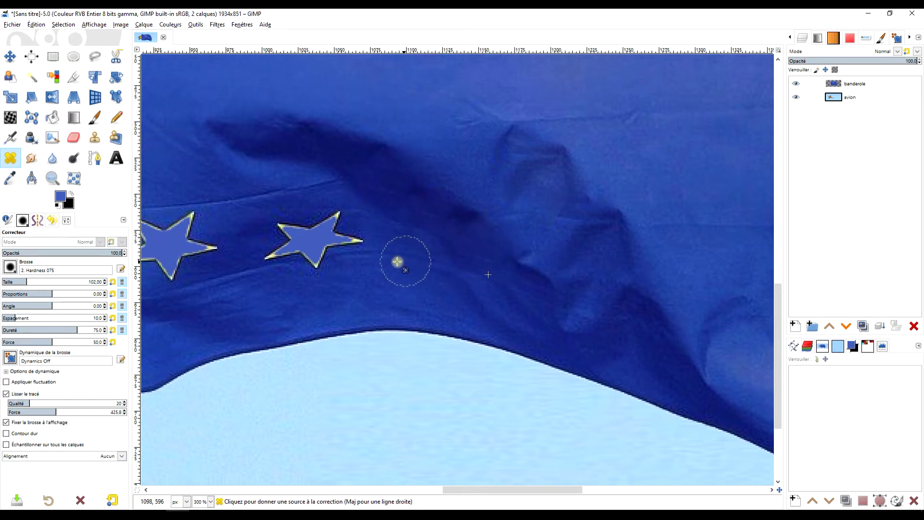
{"action": "mouse_move", "coordinate": [351, 237]}
{"action": "left_mouse_down"}
{"action": "mouse_move", "coordinate": [337, 248]}
{"action": "mouse_move", "coordinate": [337, 230]}
{"action": "mouse_move", "coordinate": [378, 262]}
{"action": "mouse_move", "coordinate": [407, 269]}
{"action": "mouse_move", "coordinate": [352, 229]}
{"action": "mouse_move", "coordinate": [320, 239]}
{"action": "mouse_move", "coordinate": [334, 254]}
{"action": "mouse_move", "coordinate": [408, 253]}
{"action": "mouse_move", "coordinate": [275, 241]}
{"action": "left_mouse_up"}
{"action": "left_click", "coordinate": [406, 268], "text": "ctrl"}
{"action": "left_click", "coordinate": [390, 261], "text": "ctrl"}
{"action": "mouse_move", "coordinate": [321, 219]}
{"action": "left_mouse_down"}
{"action": "mouse_move", "coordinate": [255, 234]}
{"action": "mouse_move", "coordinate": [381, 250]}
{"action": "mouse_move", "coordinate": [336, 219]}
{"action": "mouse_move", "coordinate": [256, 263]}
{"action": "mouse_move", "coordinate": [400, 274]}
{"action": "mouse_move", "coordinate": [320, 250]}
{"action": "mouse_move", "coordinate": [283, 254]}
{"action": "left_mouse_up"}
{"action": "left_click", "coordinate": [273, 261]}
{"action": "left_click", "coordinate": [396, 270], "text": "ctrl"}
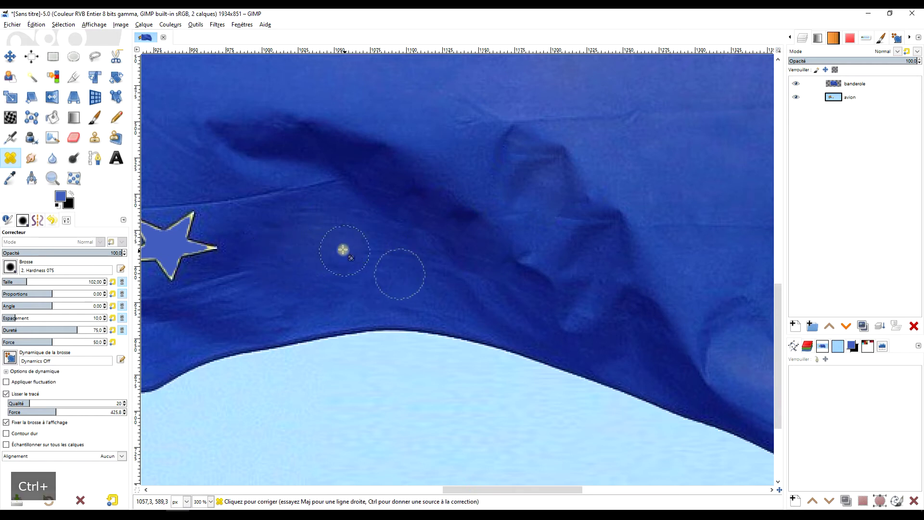
- Heal away the uppermost of the three remaining stars, sampling the plain fabric to its right
{"action": "scroll", "coordinate": [343, 249], "scroll_direction": "down", "scroll_amount": 3}
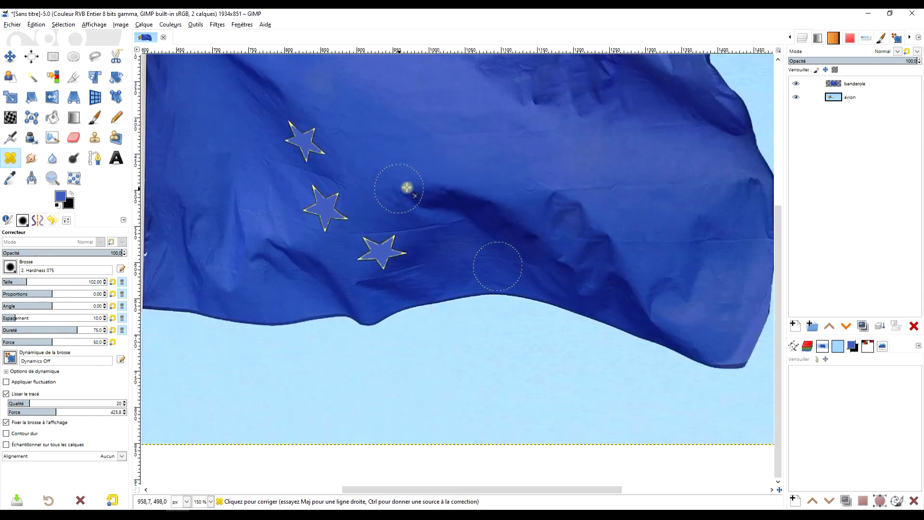
{"action": "scroll", "coordinate": [407, 187], "scroll_direction": "up", "scroll_amount": 3}
{"action": "left_click", "coordinate": [318, 208], "text": "ctrl"}
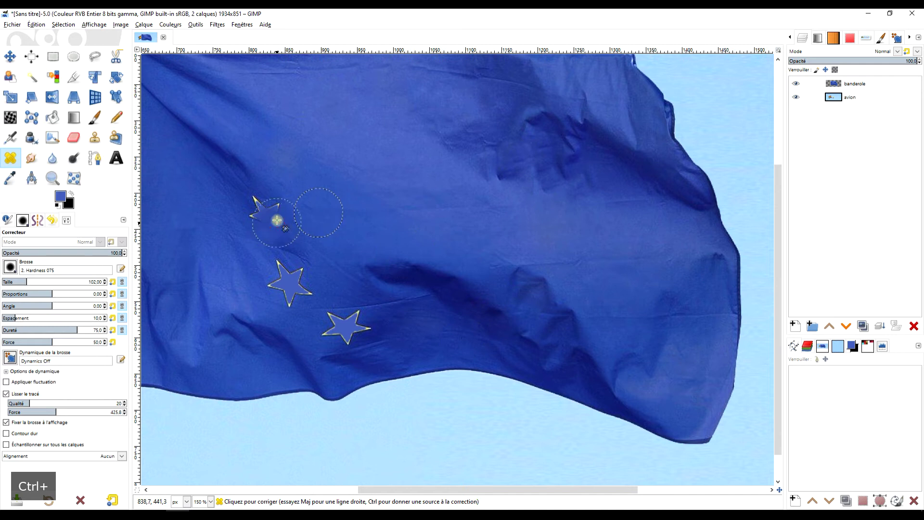
{"action": "left_click_drag", "start_coordinate": [277, 220], "coordinate": [262, 213]}
- Heal the upper part of the upper of the two remaining stars, sampling the plain fabric to its upper right
{"action": "scroll", "coordinate": [360, 215], "scroll_direction": "down", "scroll_amount": 1}
{"action": "scroll", "coordinate": [360, 215], "scroll_direction": "right", "scroll_amount": 1}
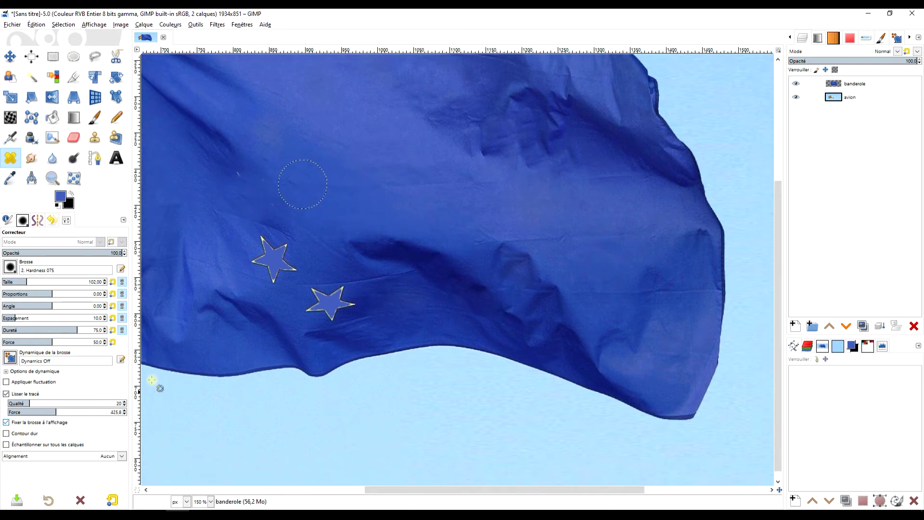
{"action": "scroll", "coordinate": [303, 213], "scroll_direction": "down", "scroll_amount": 2}
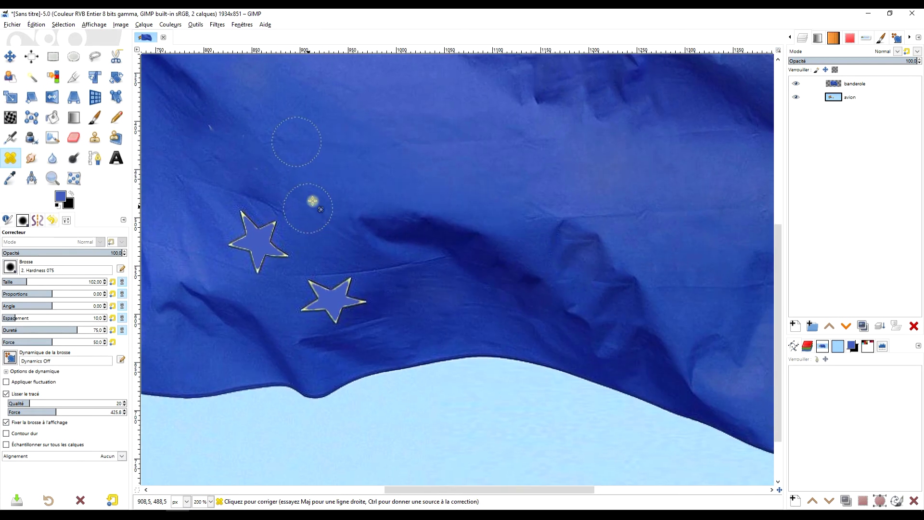
{"action": "scroll", "coordinate": [311, 202], "scroll_direction": "down", "scroll_amount": 2}
{"action": "left_click", "coordinate": [302, 129], "text": "ctrl"}
{"action": "left_click", "coordinate": [344, 159], "text": "ctrl"}
{"action": "left_click", "coordinate": [252, 165]}
{"action": "left_click_drag", "start_coordinate": [335, 196], "coordinate": [322, 151]}
- Heal the centre, left and lower points of that star with fresh sources from the lighter fabric at its upper right
{"action": "left_click", "coordinate": [305, 142], "text": "ctrl"}
{"action": "left_click", "coordinate": [257, 188]}
{"action": "left_click", "coordinate": [239, 191]}
{"action": "left_click", "coordinate": [317, 143], "text": "ctrl"}
{"action": "left_click", "coordinate": [324, 125], "text": "ctrl"}
{"action": "left_click", "coordinate": [232, 216]}
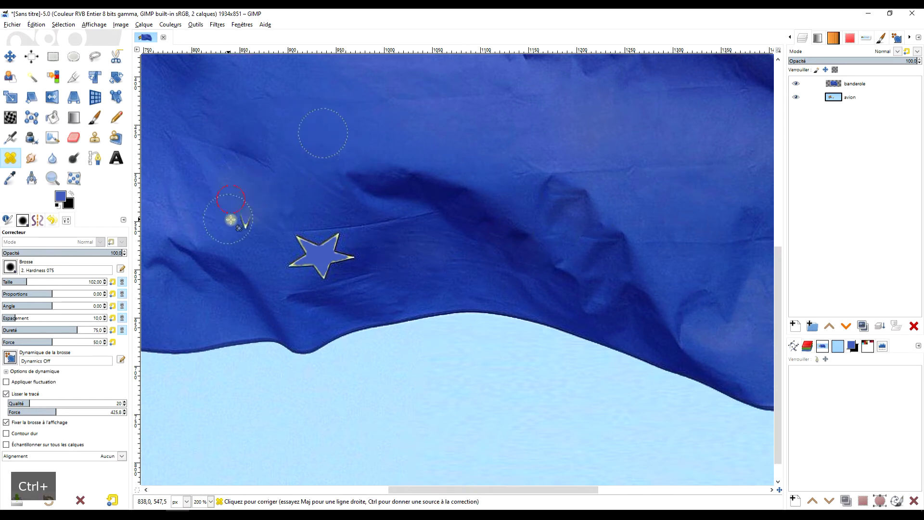
{"action": "left_click", "coordinate": [304, 138], "text": "ctrl"}
{"action": "left_click", "coordinate": [318, 141], "text": "ctrl"}
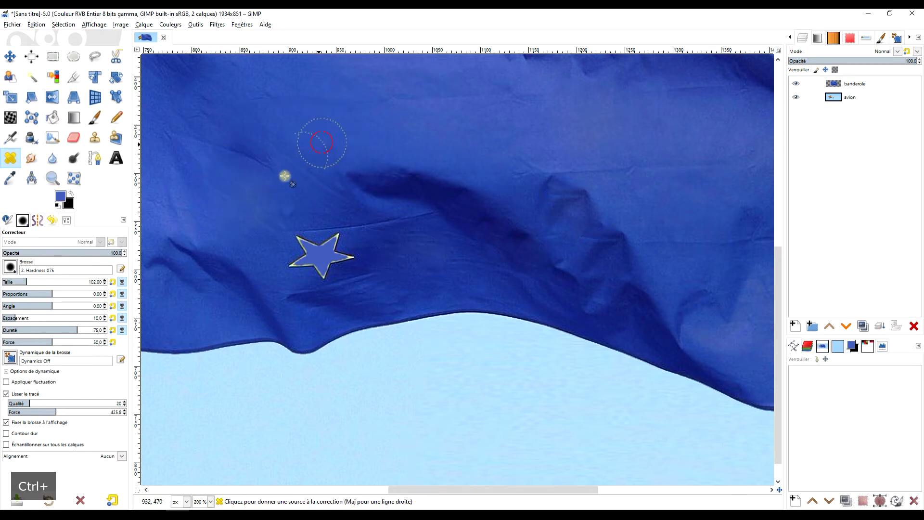
- Heal away the last star near the flag's lower edge, repeatedly sampling the dark fabric to its right
{"action": "scroll", "coordinate": [322, 166], "scroll_direction": "down", "scroll_amount": 2}
{"action": "scroll", "coordinate": [322, 166], "scroll_direction": "right", "scroll_amount": 2}
{"action": "left_click", "coordinate": [345, 219], "text": "ctrl"}
{"action": "mouse_move", "coordinate": [289, 221]}
{"action": "left_mouse_down"}
{"action": "mouse_move", "coordinate": [269, 227]}
{"action": "mouse_move", "coordinate": [301, 227]}
{"action": "mouse_move", "coordinate": [271, 221]}
{"action": "mouse_move", "coordinate": [341, 192]}
{"action": "mouse_move", "coordinate": [336, 201]}
{"action": "mouse_move", "coordinate": [280, 193]}
{"action": "mouse_move", "coordinate": [241, 214]}
{"action": "mouse_move", "coordinate": [246, 226]}
{"action": "mouse_move", "coordinate": [327, 219]}
{"action": "mouse_move", "coordinate": [232, 228]}
{"action": "mouse_move", "coordinate": [361, 216]}
{"action": "mouse_move", "coordinate": [334, 223]}
{"action": "mouse_move", "coordinate": [243, 192]}
{"action": "mouse_move", "coordinate": [188, 155]}
{"action": "mouse_move", "coordinate": [247, 220]}
{"action": "mouse_move", "coordinate": [278, 227]}
{"action": "mouse_move", "coordinate": [295, 216]}
{"action": "mouse_move", "coordinate": [241, 215]}
{"action": "left_mouse_up"}
{"action": "left_click", "coordinate": [354, 202], "text": "ctrl"}
{"action": "left_click", "coordinate": [372, 208], "text": "ctrl"}
{"action": "left_click", "coordinate": [362, 217], "text": "ctrl"}
{"action": "left_click", "coordinate": [340, 224], "text": "ctrl"}
{"action": "mouse_move", "coordinate": [297, 222]}
{"action": "left_mouse_down"}
{"action": "mouse_move", "coordinate": [236, 224]}
{"action": "mouse_move", "coordinate": [289, 202]}
{"action": "mouse_move", "coordinate": [248, 225]}
{"action": "left_mouse_up"}
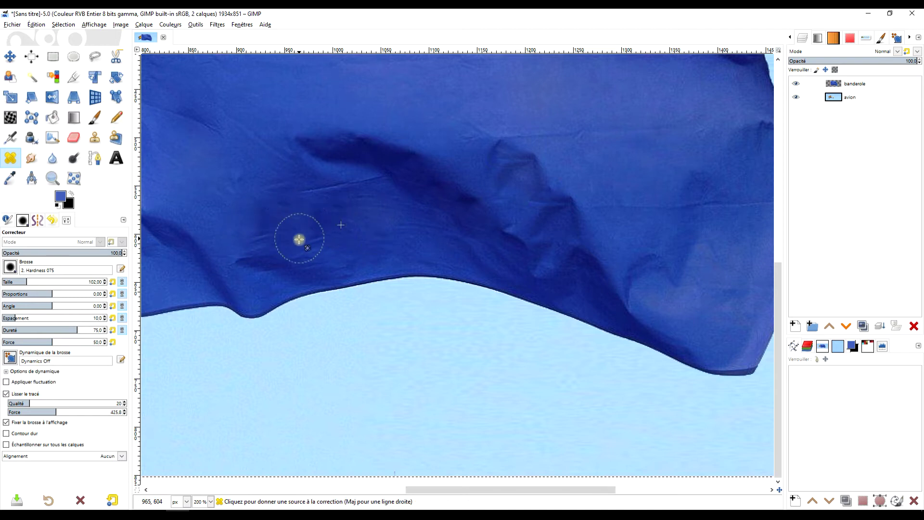
- Retouch the fabric beside the last removed star and in the flag's upper middle, sampling nearby areas, and inspect the whole flag
{"action": "left_click", "coordinate": [452, 211], "text": "ctrl"}
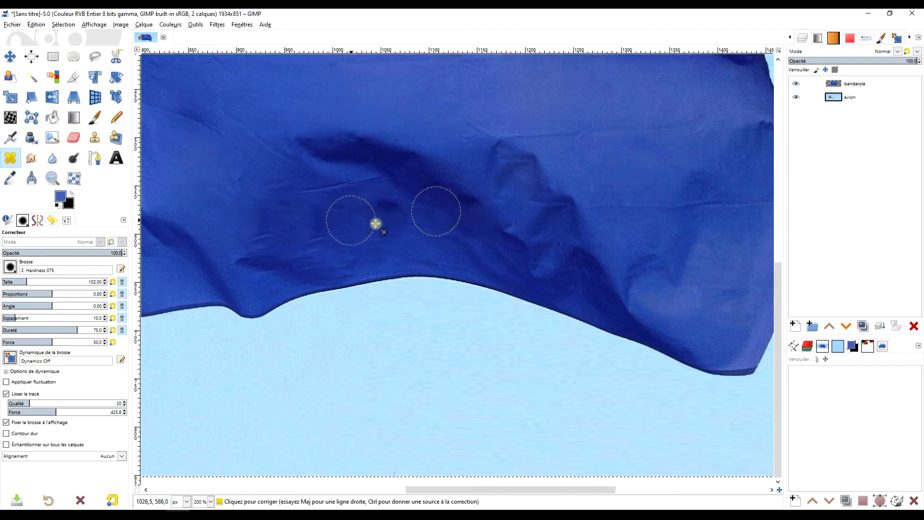
{"action": "scroll", "coordinate": [376, 223], "scroll_direction": "down", "scroll_amount": 2, "text": "ctrl"}
{"action": "scroll", "coordinate": [485, 149], "scroll_direction": "up", "scroll_amount": 3}
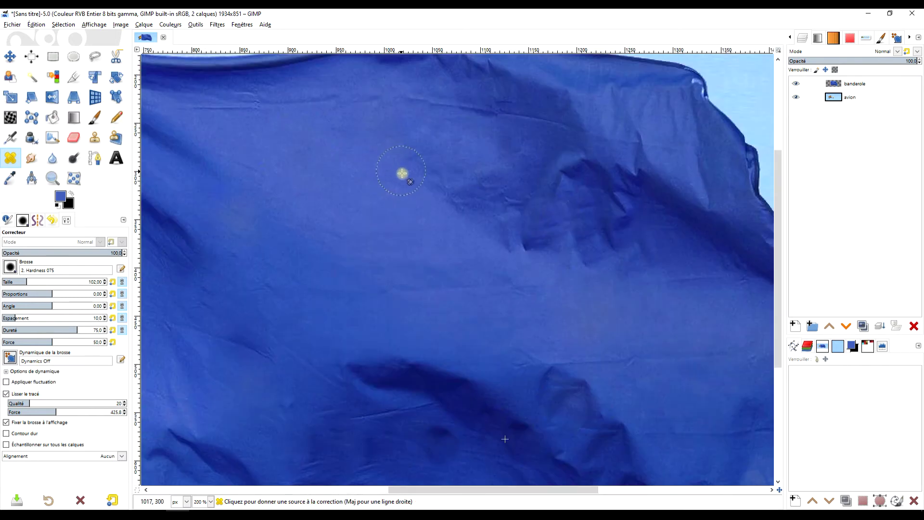
{"action": "scroll", "coordinate": [402, 173], "scroll_direction": "up", "scroll_amount": 2, "text": "ctrl"}
{"action": "left_click", "coordinate": [372, 199], "text": "ctrl"}
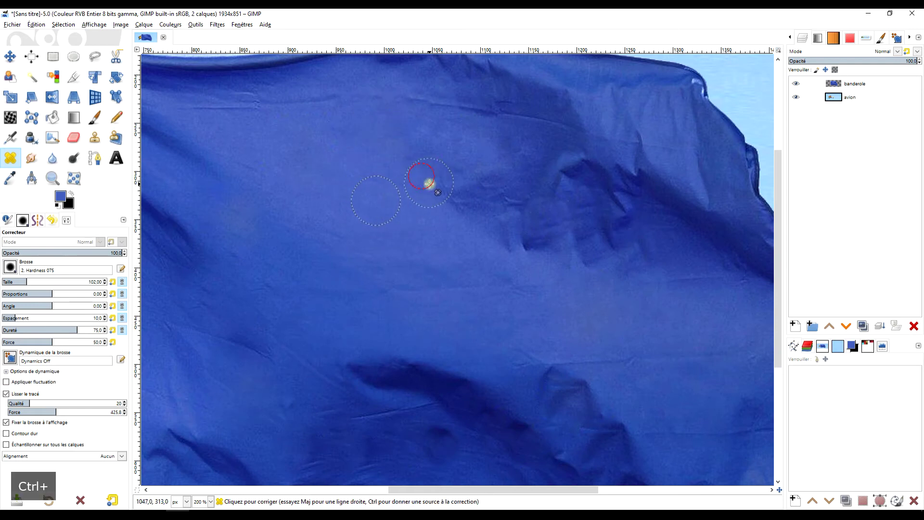
{"action": "scroll", "coordinate": [439, 207], "scroll_direction": "down", "scroll_amount": 2, "text": "ctrl"}
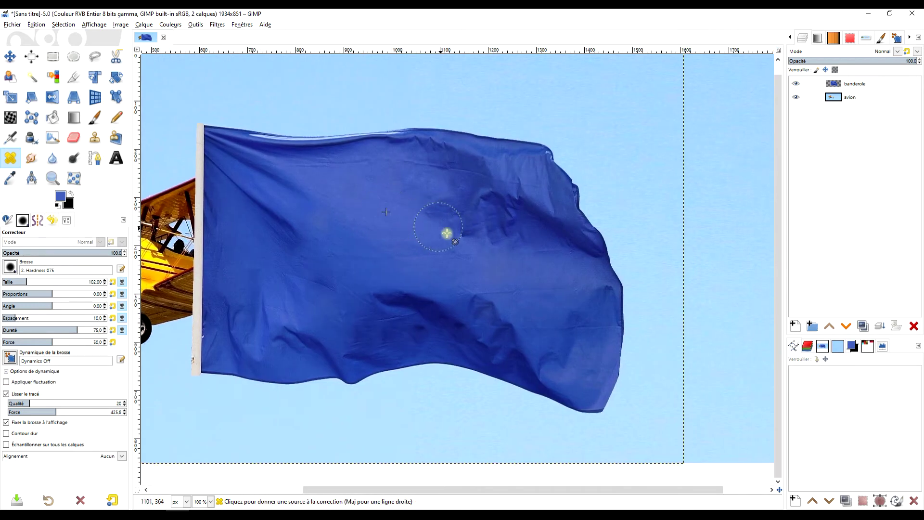
{"action": "scroll", "coordinate": [553, 216], "scroll_direction": "up", "scroll_amount": 3, "text": "ctrl"}
{"action": "scroll", "coordinate": [457, 173], "scroll_direction": "down", "scroll_amount": 3, "text": "ctrl"}
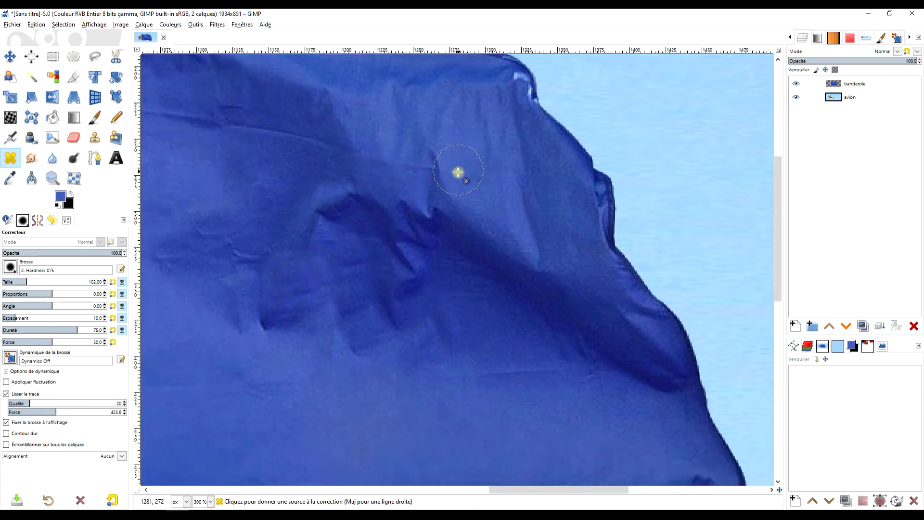
{"action": "scroll", "coordinate": [531, 226], "scroll_direction": "down", "scroll_amount": 1, "text": "ctrl"}
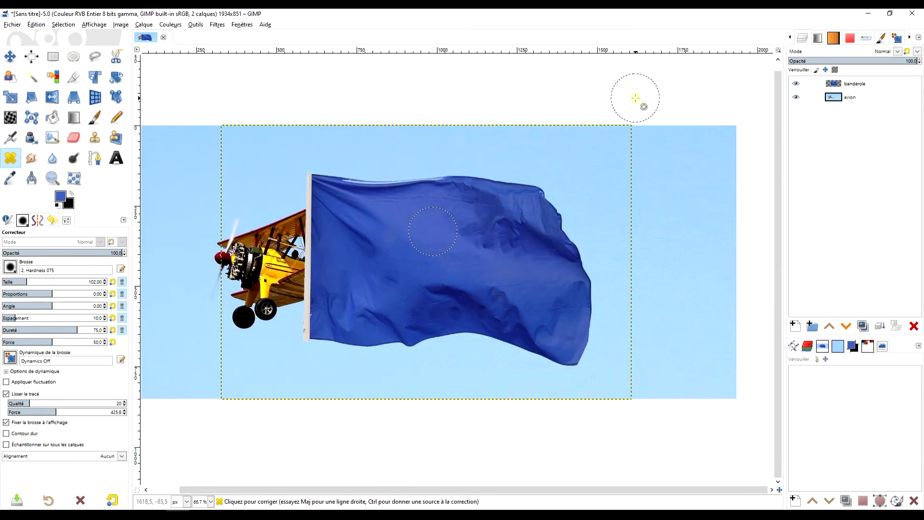
- Desaturate the banderole layer using the Luminosité (TSL) mode
{"action": "left_click", "coordinate": [833, 84]}
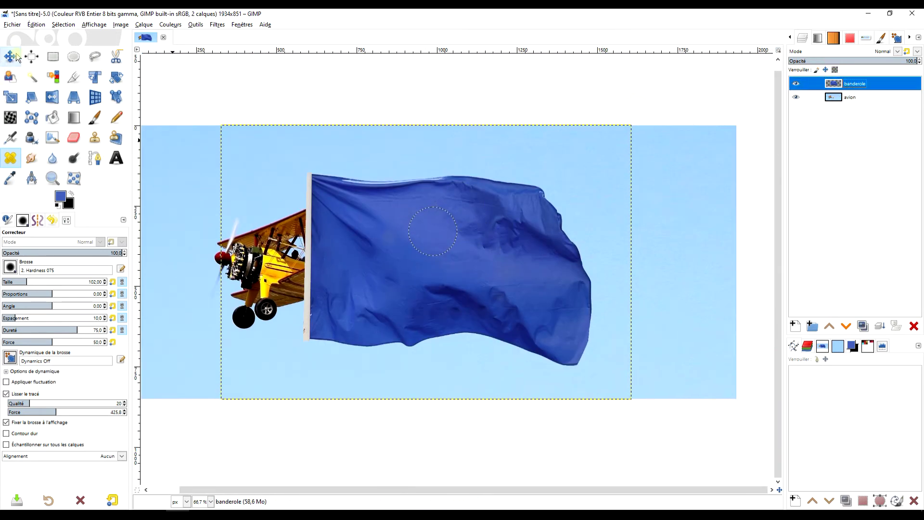
{"action": "left_click", "coordinate": [53, 56]}
{"action": "left_click", "coordinate": [211, 100]}
{"action": "key", "text": "Page_Up"}
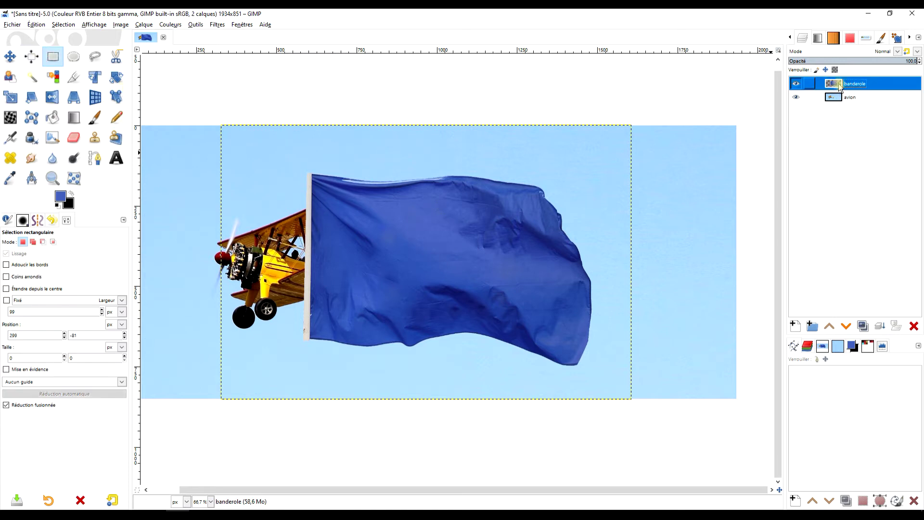
{"action": "left_click", "coordinate": [170, 24]}
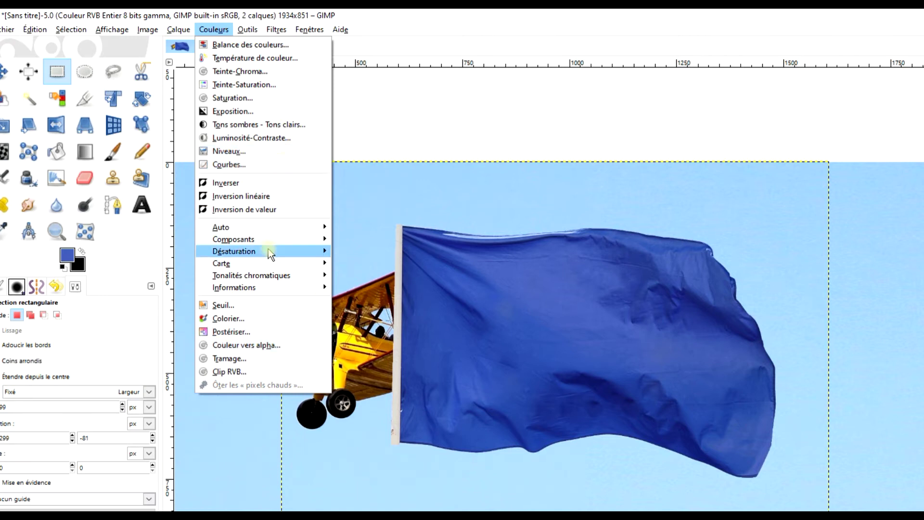
{"action": "mouse_move", "coordinate": [268, 260]}
{"action": "left_click", "coordinate": [388, 264]}
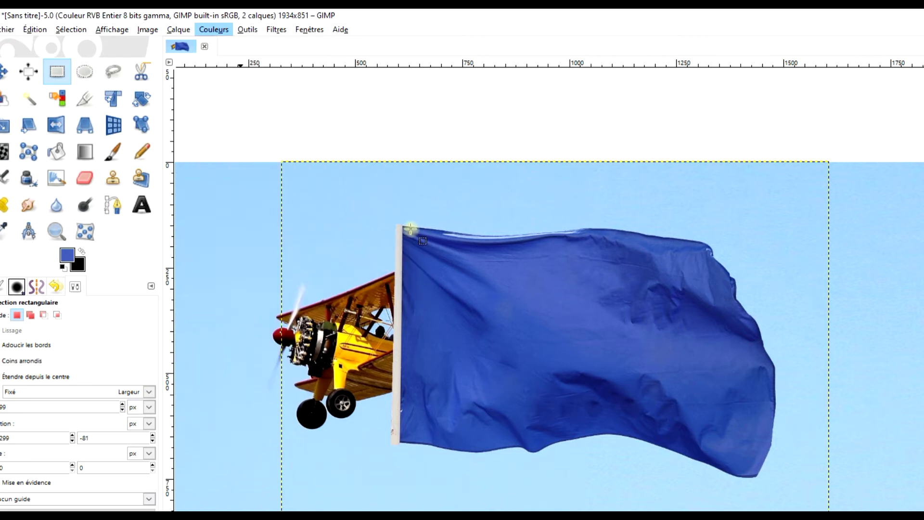
{"action": "left_click", "coordinate": [176, 187]}
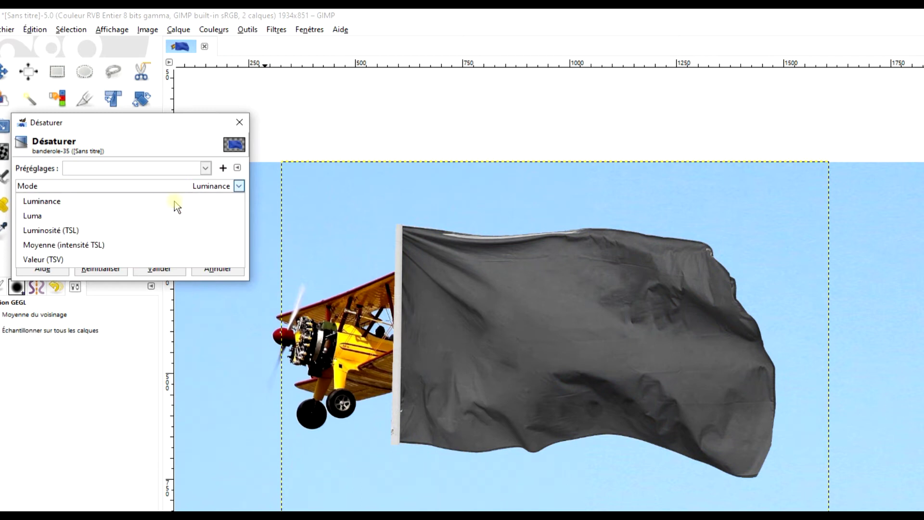
{"action": "left_click", "coordinate": [163, 231]}
{"action": "left_click", "coordinate": [157, 266]}
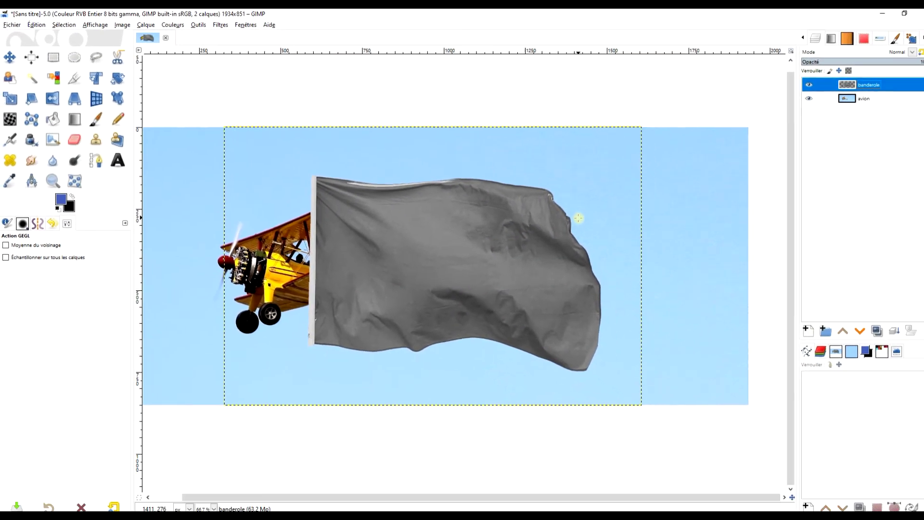
- Try to crop the banderole layer to its content
{"action": "left_click_drag", "start_coordinate": [524, 198], "coordinate": [509, 214]}
{"action": "left_click", "coordinate": [139, 24]}
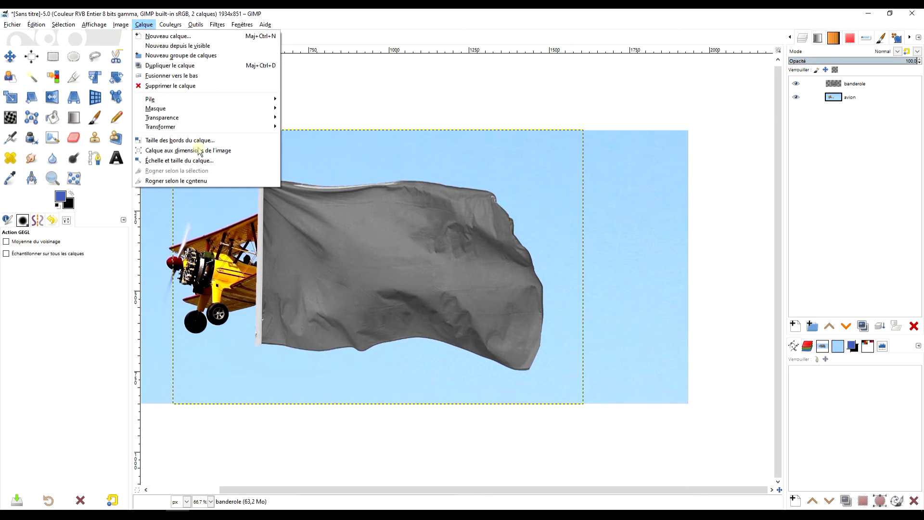
{"action": "left_click", "coordinate": [207, 182]}
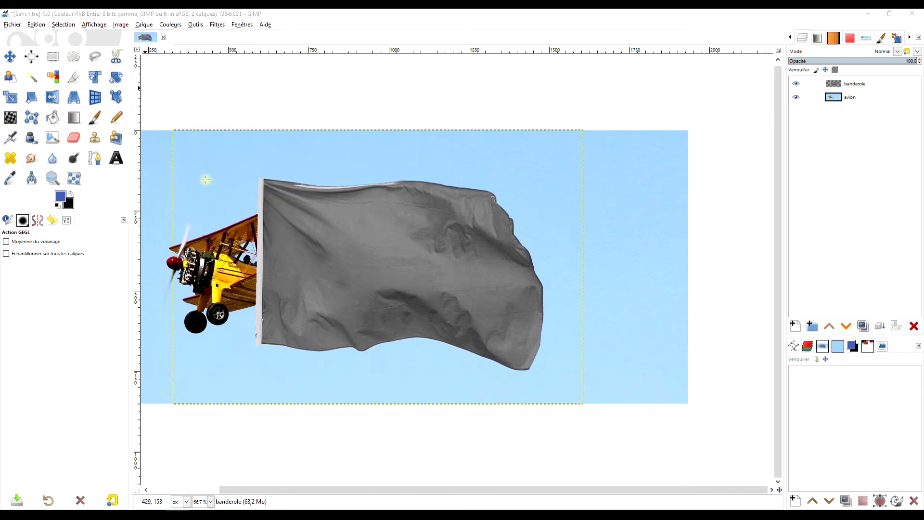
{"action": "left_click", "coordinate": [510, 298]}
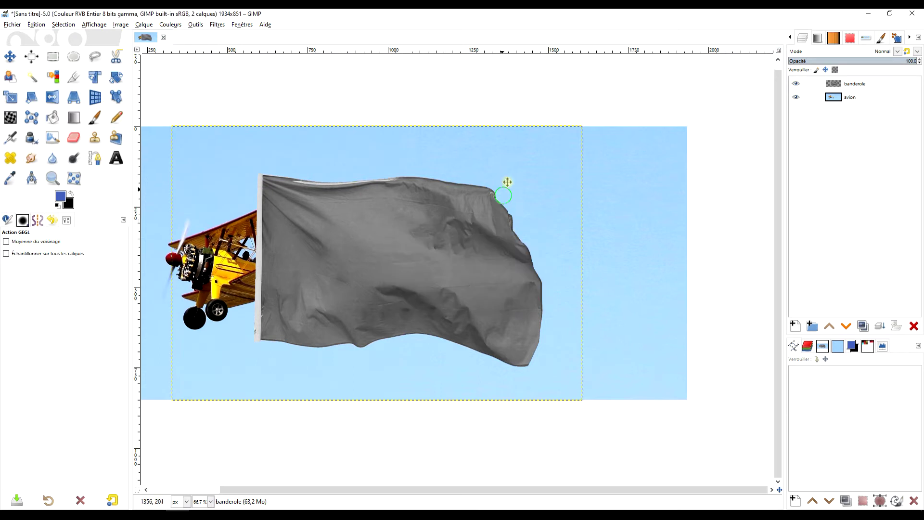
{"action": "left_click_drag", "start_coordinate": [503, 181], "coordinate": [527, 155]}
- Crop only the current layer to a 948 × 649 px rectangle around the flag at position 554, 119
{"action": "left_click", "coordinate": [74, 81]}
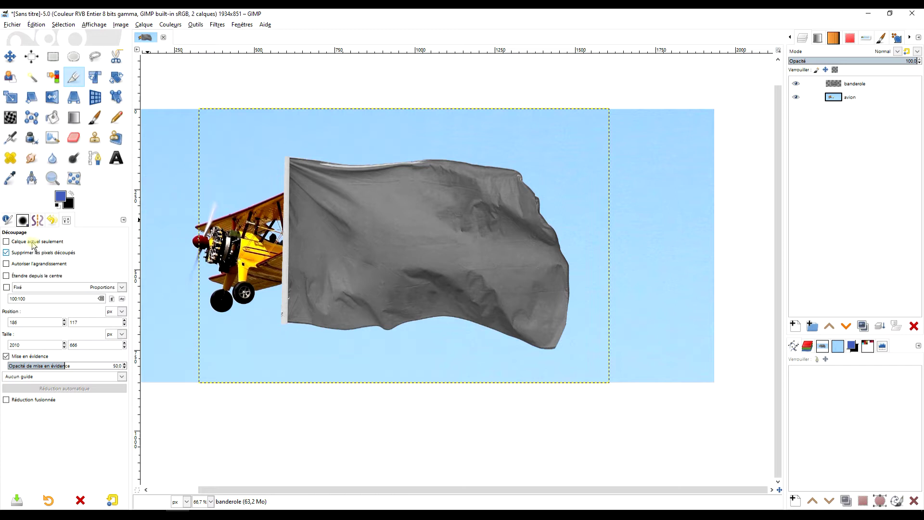
{"action": "left_click", "coordinate": [30, 242]}
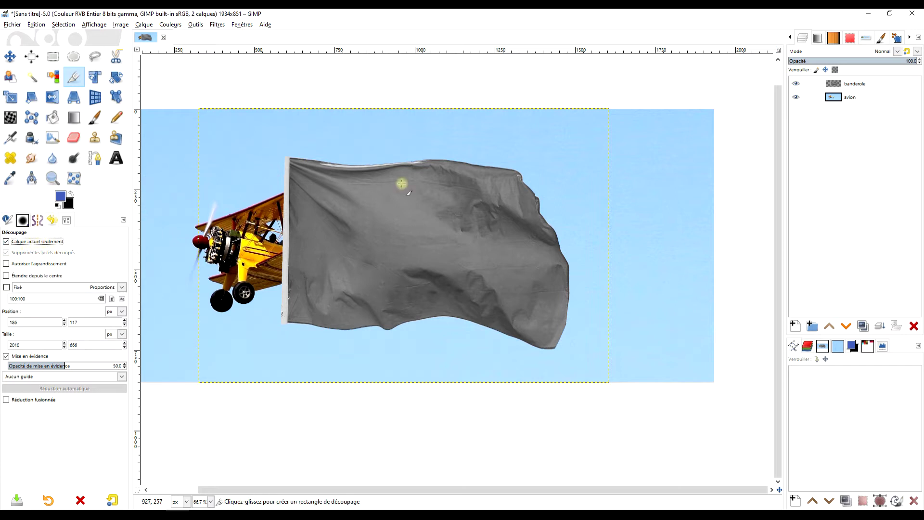
{"action": "left_click_drag", "start_coordinate": [272, 147], "coordinate": [574, 355]}
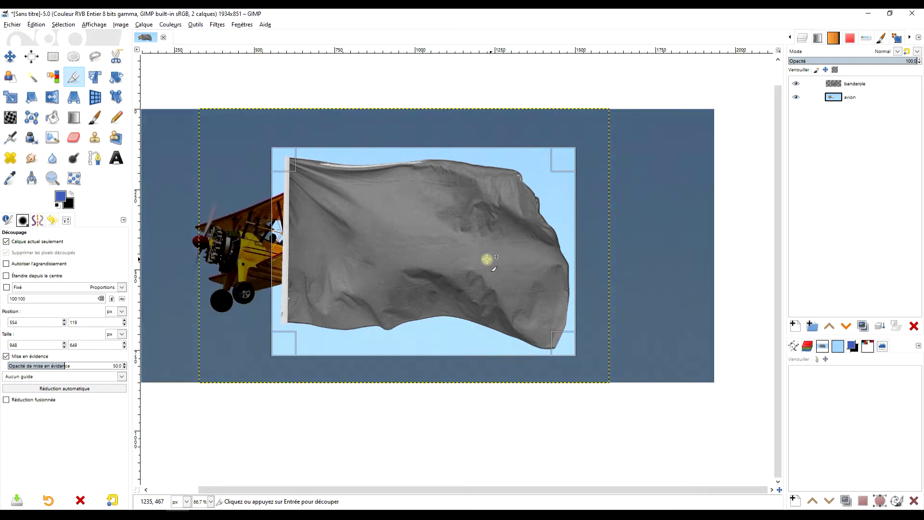
{"action": "left_click", "coordinate": [423, 255]}
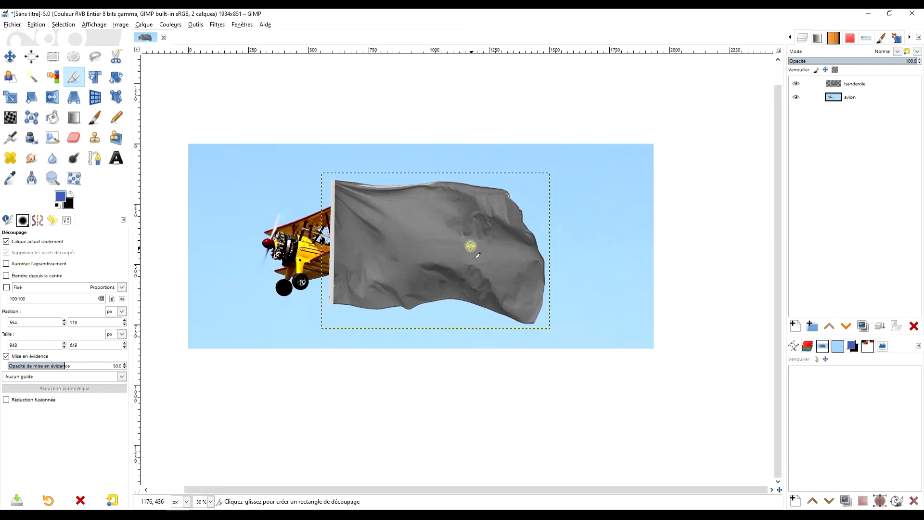
- Move the banderole layer to the right so the flag sits just behind the biplane's tail
{"action": "left_click", "coordinate": [859, 84]}
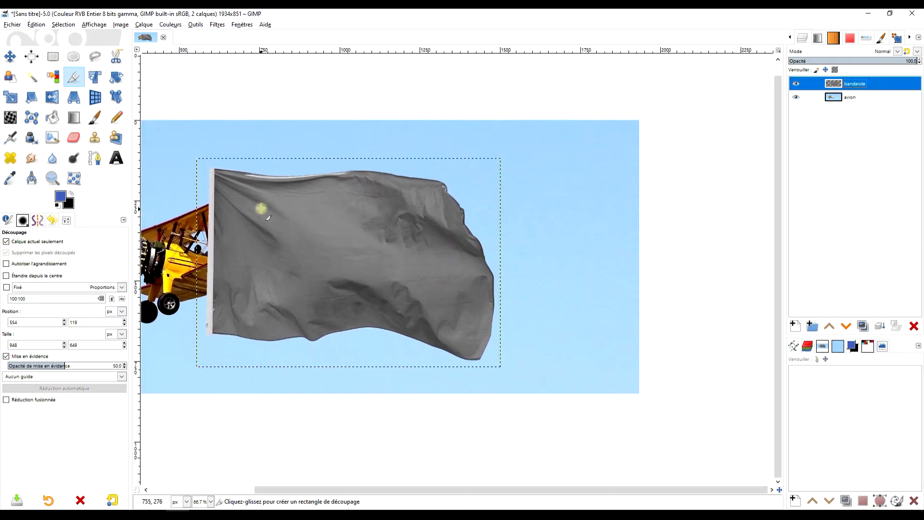
{"action": "key", "text": "minus"}
{"action": "key", "text": "m"}
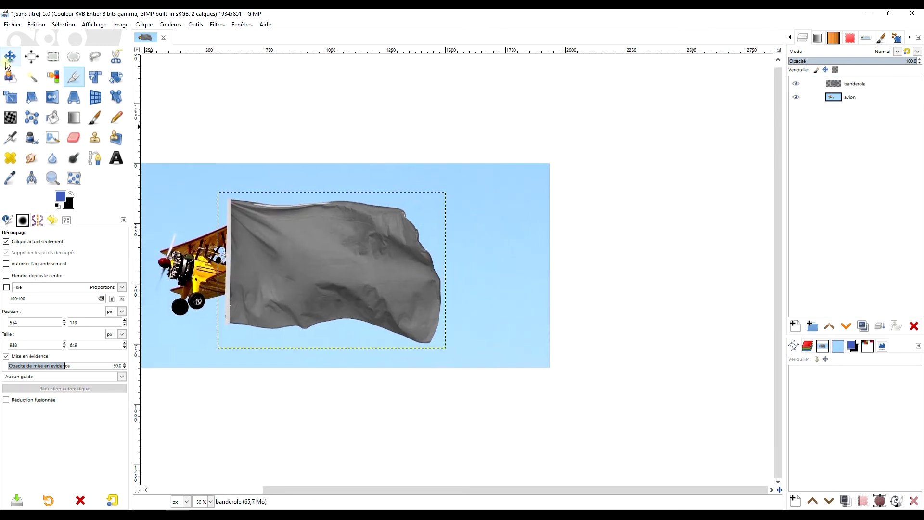
{"action": "left_click_drag", "start_coordinate": [294, 249], "coordinate": [410, 258]}
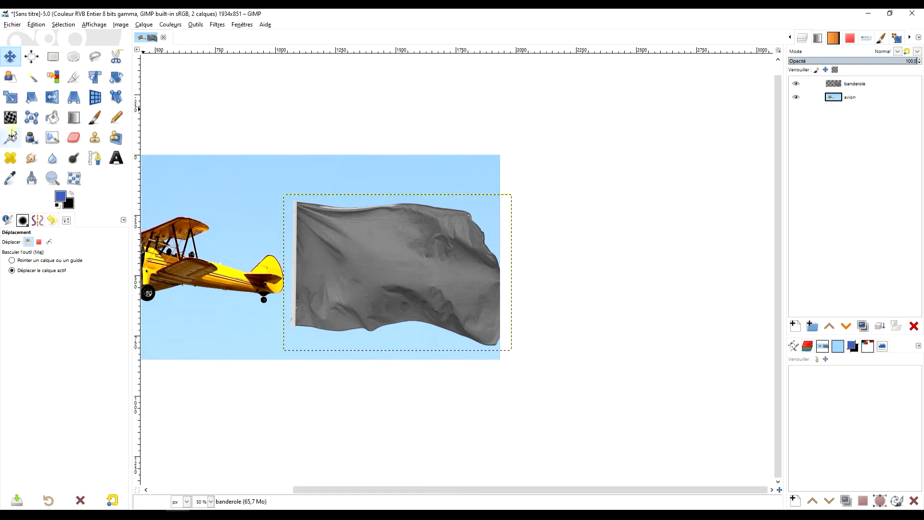
- Scale the banderole layer to 806 × 289 px, leaving a small gap behind the biplane's tail
{"action": "left_click", "coordinate": [10, 97]}
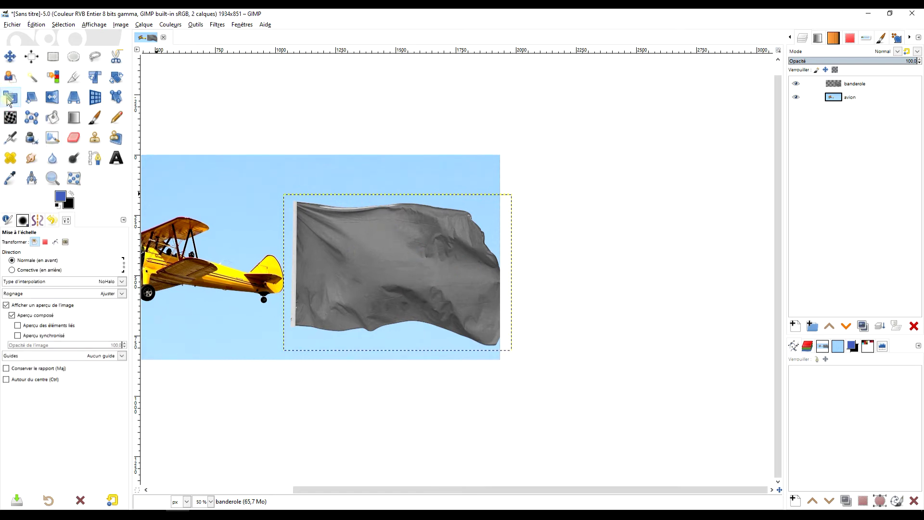
{"action": "left_click", "coordinate": [401, 255]}
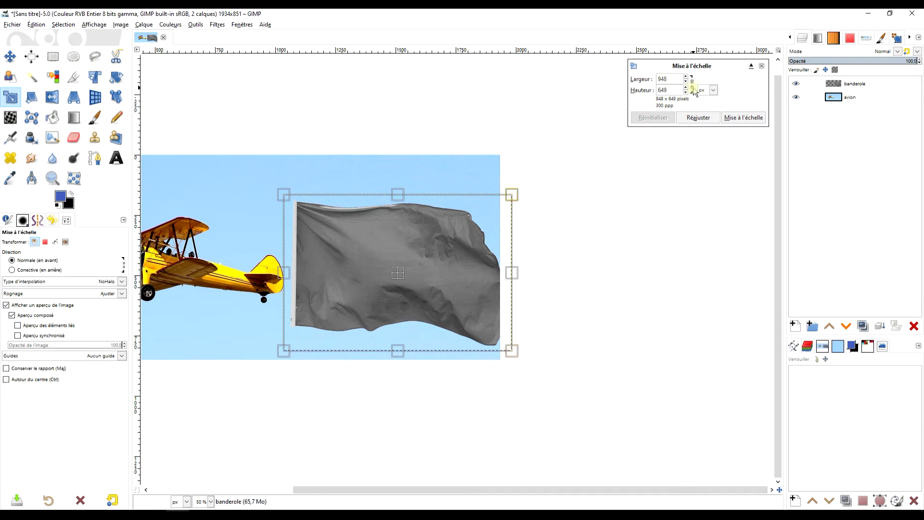
{"action": "left_click_drag", "start_coordinate": [398, 350], "coordinate": [403, 288]}
{"action": "scroll", "coordinate": [403, 288], "scroll_direction": "up", "scroll_amount": 1, "text": "ctrl"}
{"action": "left_click_drag", "start_coordinate": [559, 276], "coordinate": [523, 276]}
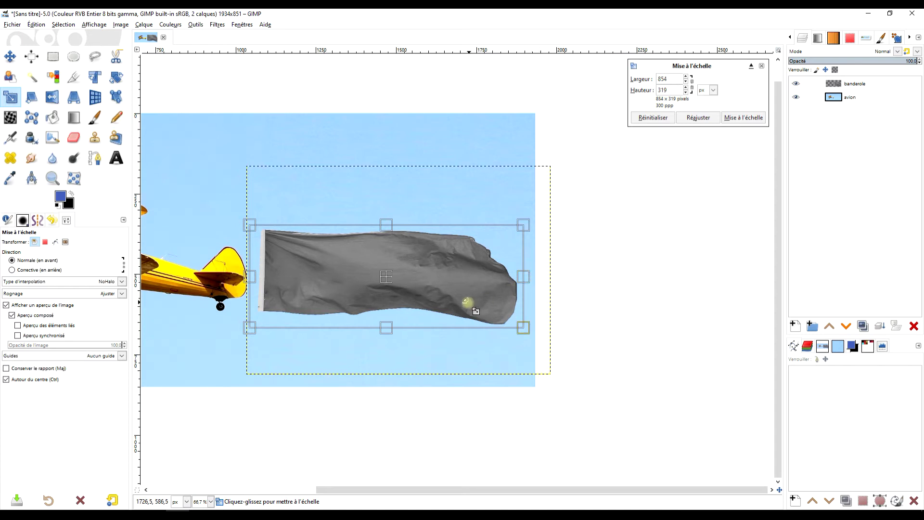
{"action": "scroll", "coordinate": [475, 311], "scroll_direction": "down", "scroll_amount": 2, "text": "ctrl"}
{"action": "scroll", "coordinate": [448, 305], "scroll_direction": "up", "scroll_amount": 1, "text": "ctrl"}
{"action": "left_click_drag", "start_coordinate": [342, 308], "coordinate": [354, 308]}
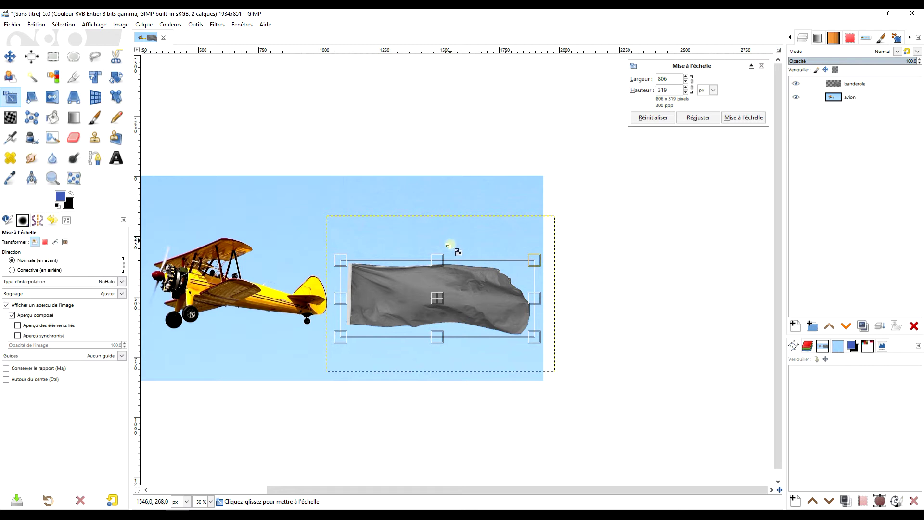
{"action": "left_click_drag", "start_coordinate": [439, 261], "coordinate": [442, 268]}
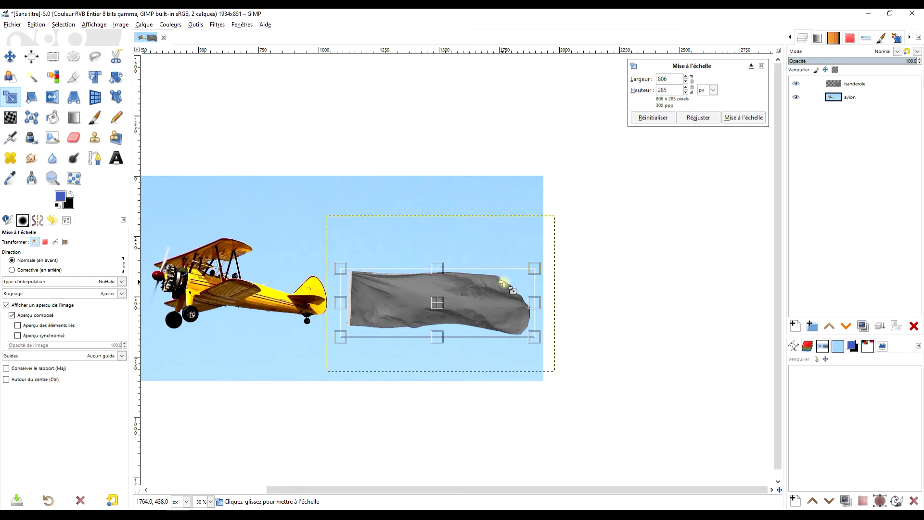
{"action": "scroll", "coordinate": [501, 298], "scroll_direction": "up", "scroll_amount": 5}
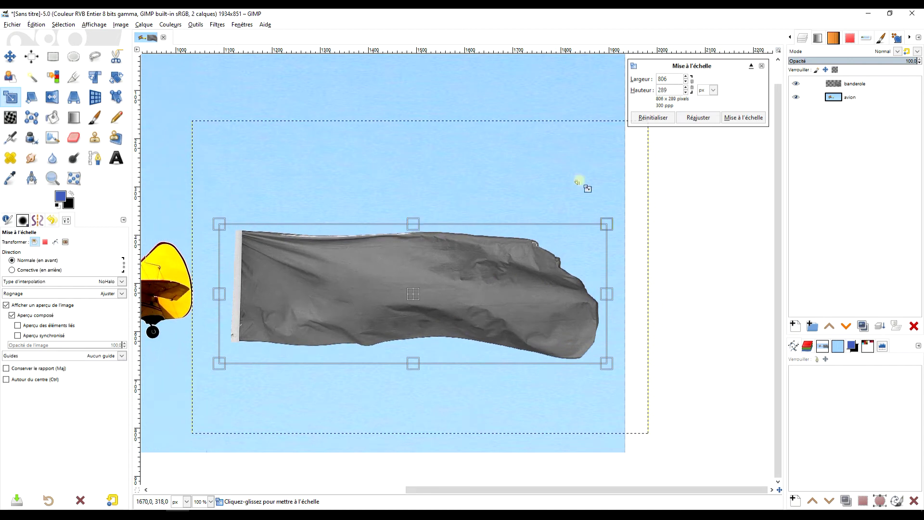
{"action": "left_click", "coordinate": [743, 118]}
{"action": "scroll", "coordinate": [602, 244], "scroll_direction": "down", "scroll_amount": 1}
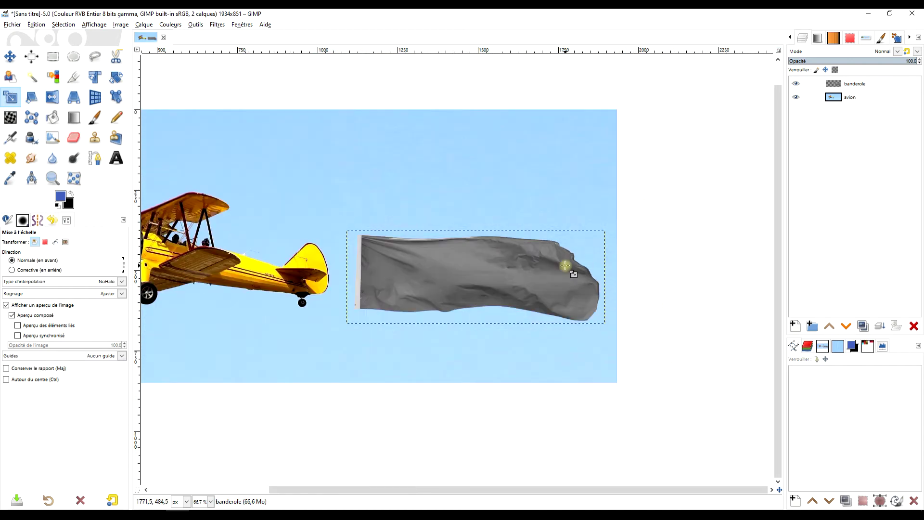
- Expand the banderole layer to the image dimensions
{"action": "scroll", "coordinate": [565, 265], "scroll_direction": "down", "scroll_amount": 2}
{"action": "right_click", "coordinate": [834, 85]}
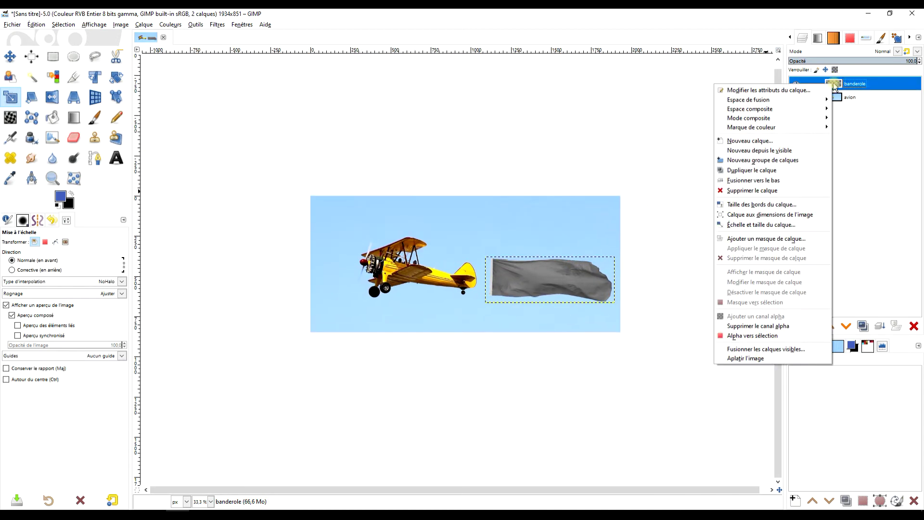
{"action": "left_click", "coordinate": [782, 214]}
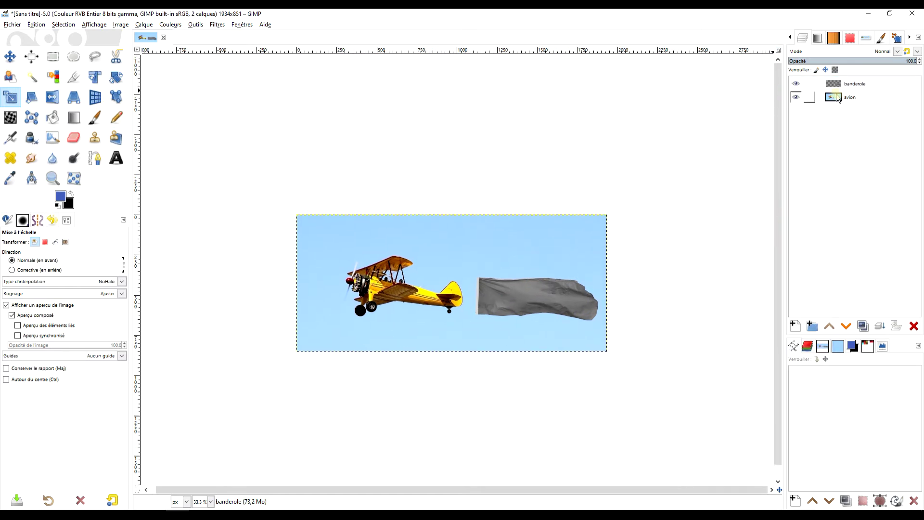
{"action": "scroll", "coordinate": [566, 264], "scroll_direction": "up", "scroll_amount": 1}
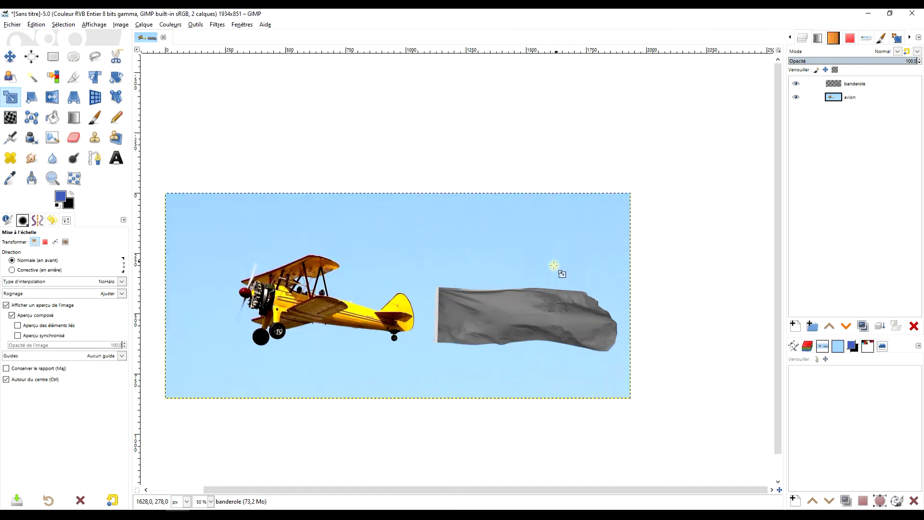
{"action": "key", "text": "space"}
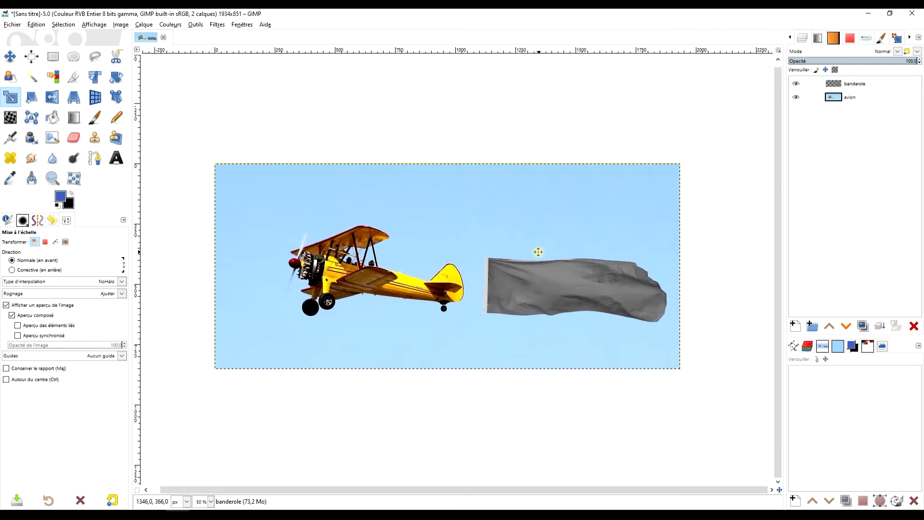
- Create a selection from the banderole layer's alpha channel
{"action": "left_click", "coordinate": [830, 87]}
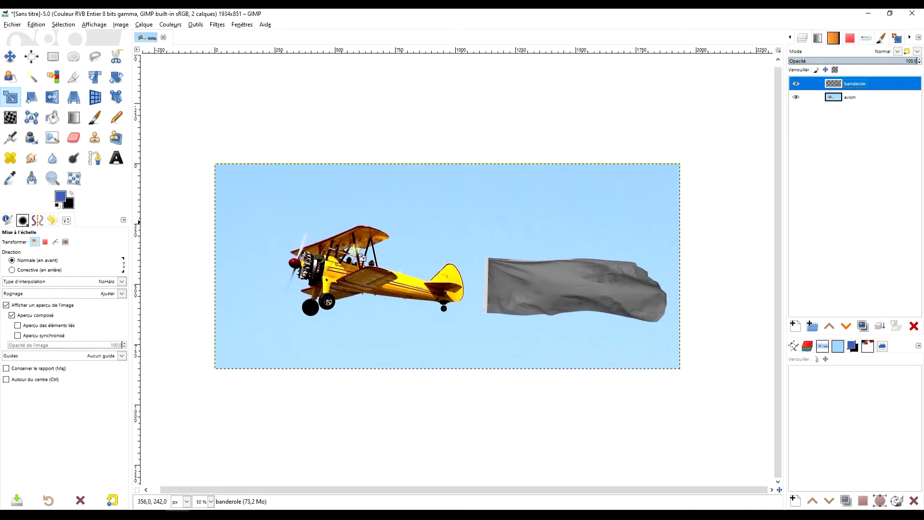
{"action": "right_click", "coordinate": [837, 85]}
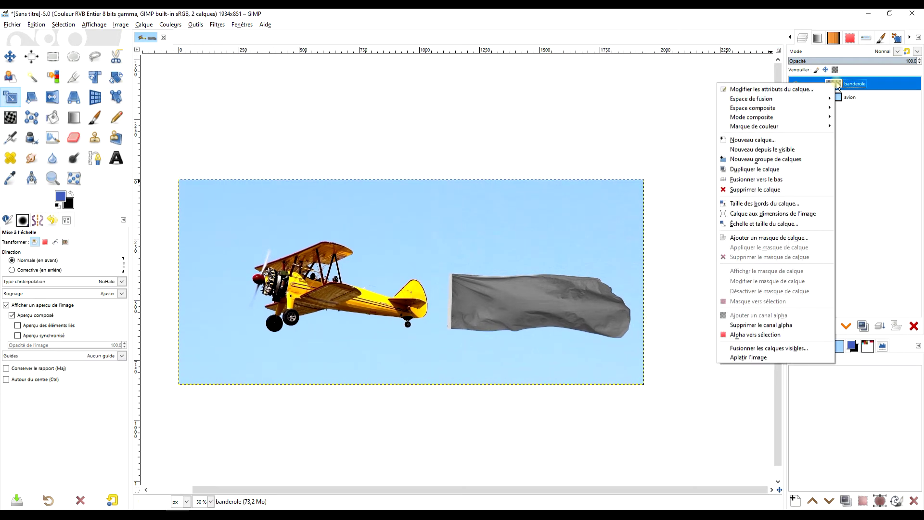
{"action": "left_click", "coordinate": [765, 334]}
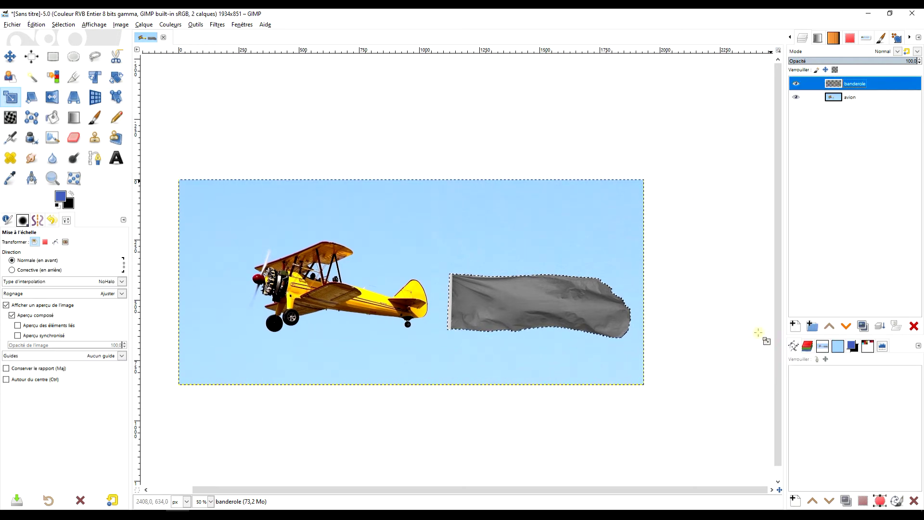
{"action": "scroll", "coordinate": [584, 322], "scroll_direction": "up", "scroll_amount": 1}
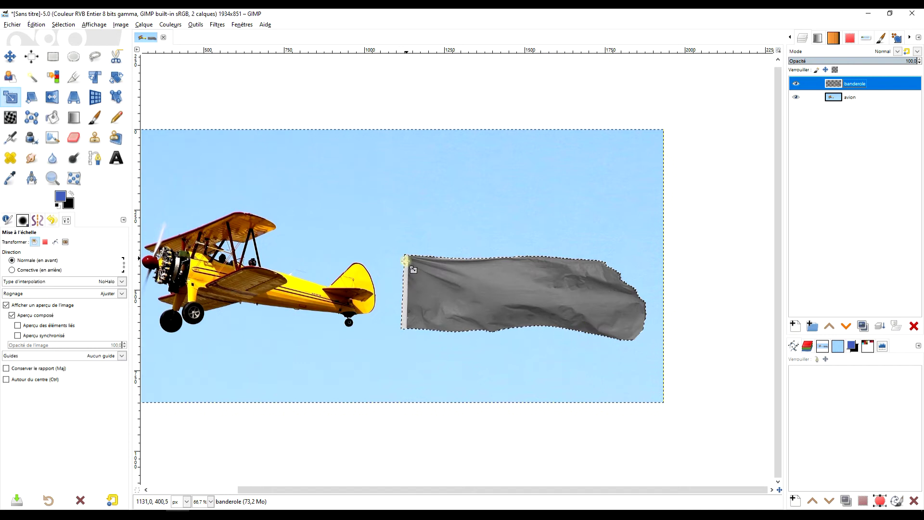
{"action": "left_click_drag", "start_coordinate": [600, 273], "coordinate": [613, 258]}
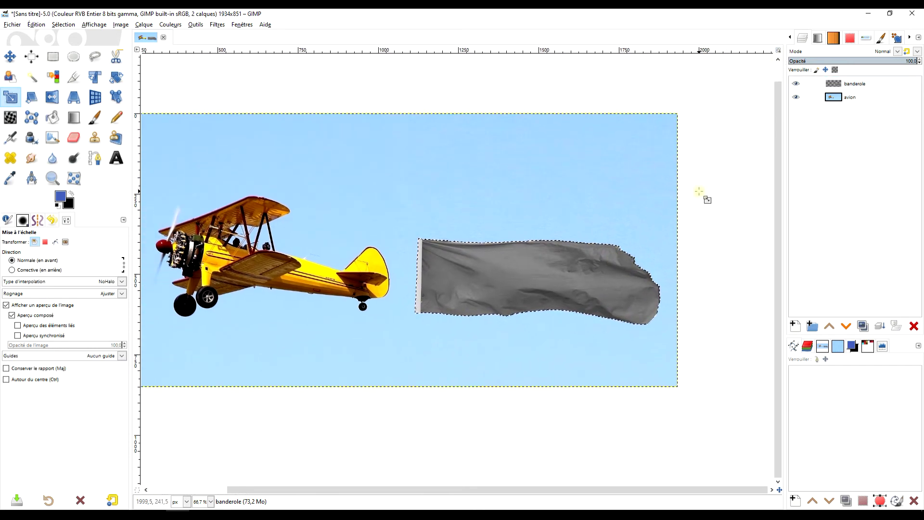
- Create a new transparent layer named écrit at 1934 × 851 px above the banderole layer
{"action": "left_click", "coordinate": [795, 326]}
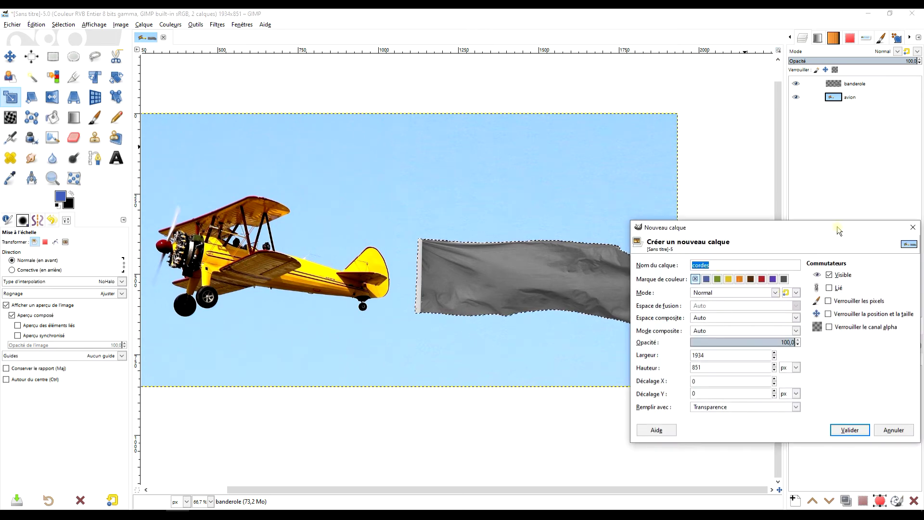
{"action": "left_click", "coordinate": [917, 230]}
{"action": "left_click", "coordinate": [797, 330]}
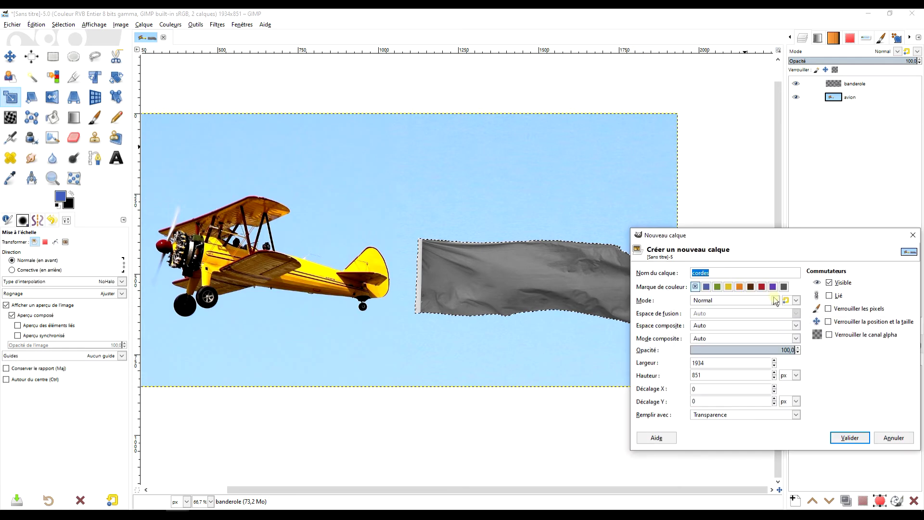
{"action": "type", "text": "é"}
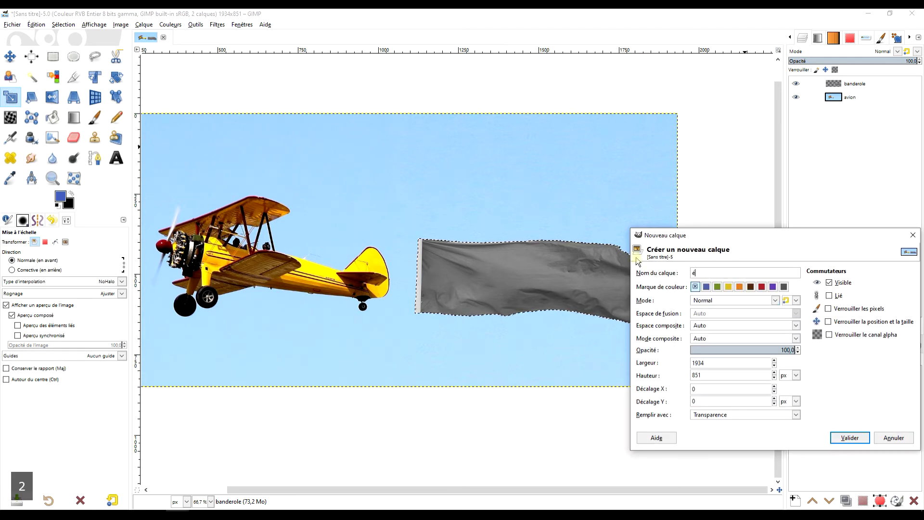
{"action": "type", "text": "crit"}
{"action": "key", "text": "Return"}
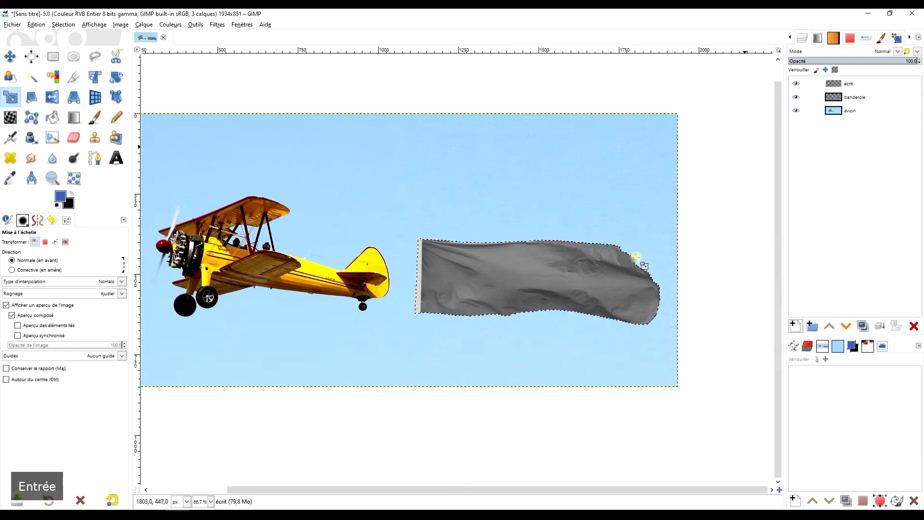
{"action": "left_click", "coordinate": [794, 327]}
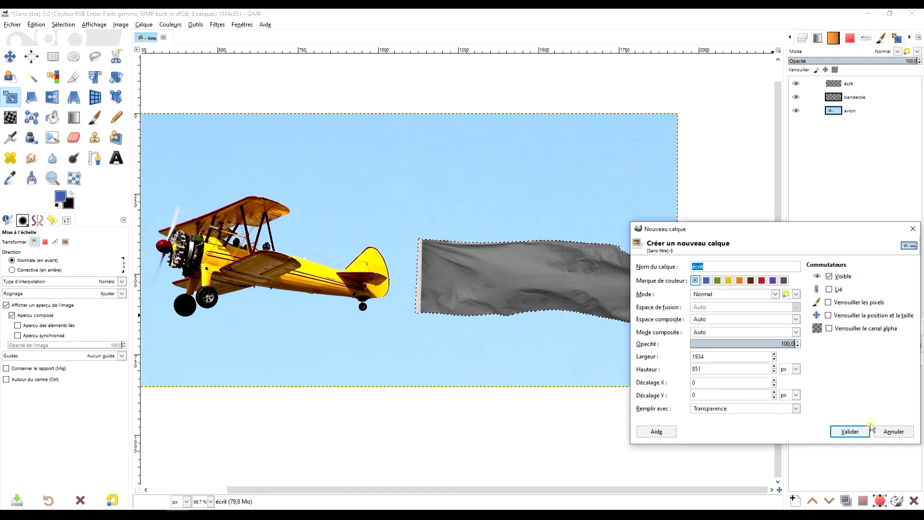
{"action": "left_click", "coordinate": [891, 431]}
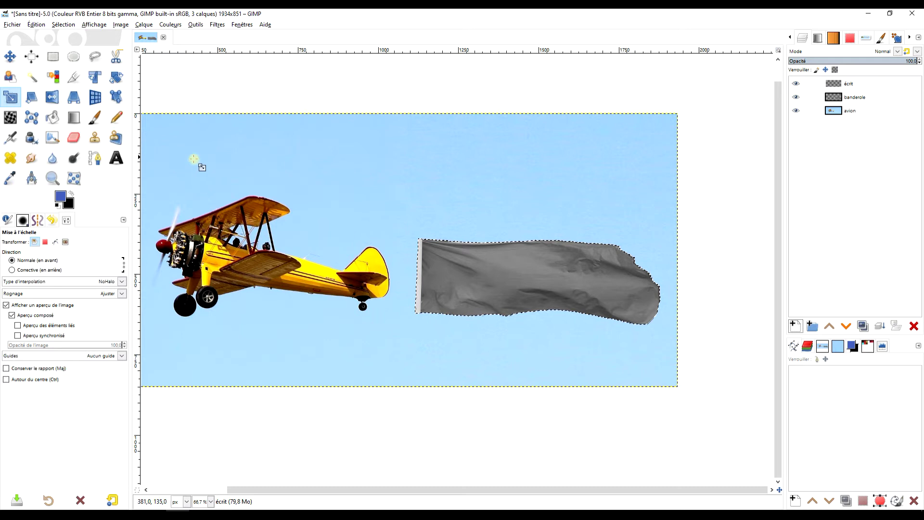
- Fill the flag selection on the écrit layer with white using the default colours, and lower the layer's opacity to 42.2
{"action": "left_click", "coordinate": [58, 206]}
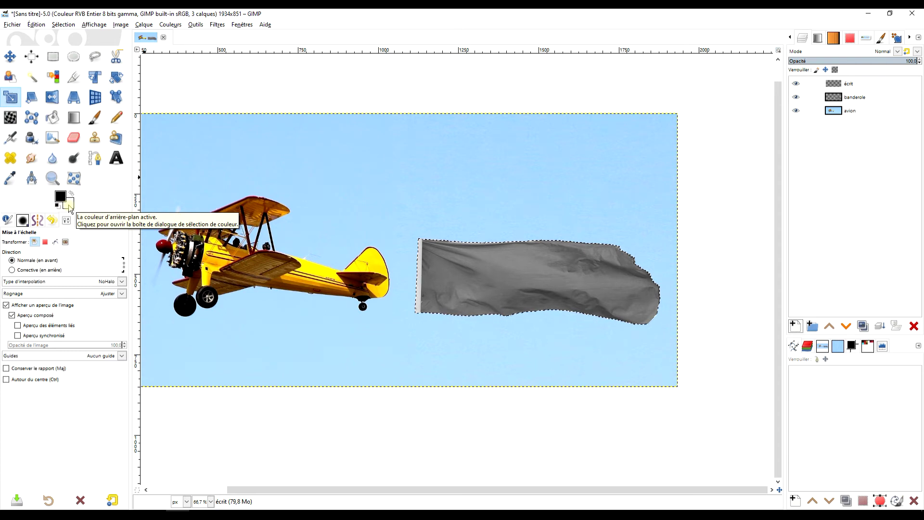
{"action": "left_click_drag", "start_coordinate": [69, 208], "coordinate": [482, 267]}
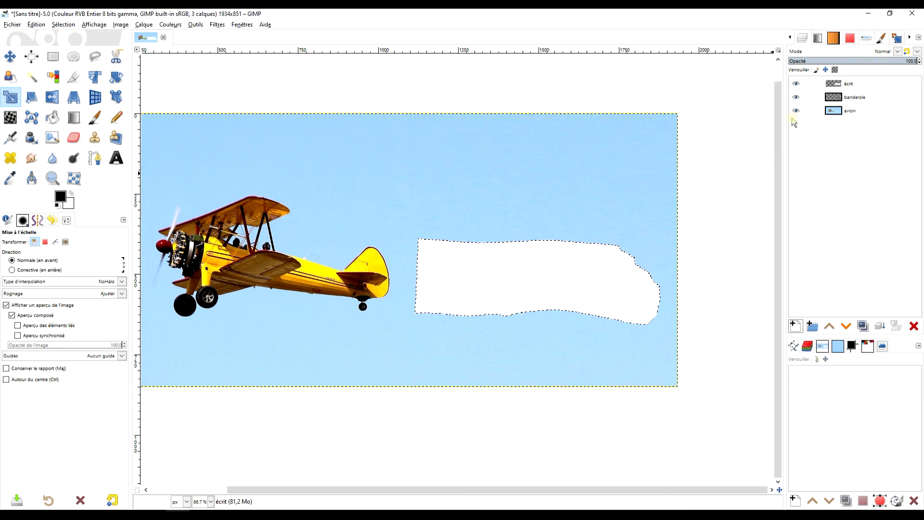
{"action": "scroll", "coordinate": [561, 279], "scroll_direction": "up", "scroll_amount": 2}
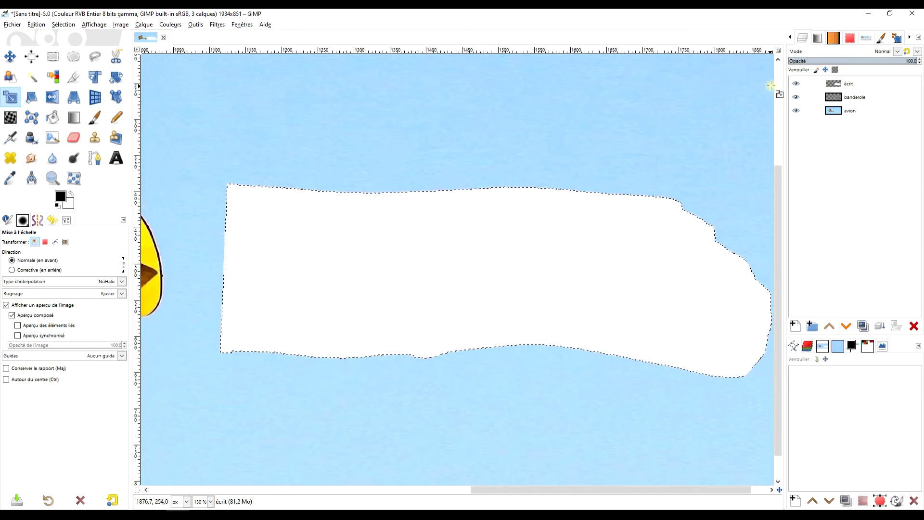
{"action": "left_click", "coordinate": [843, 61]}
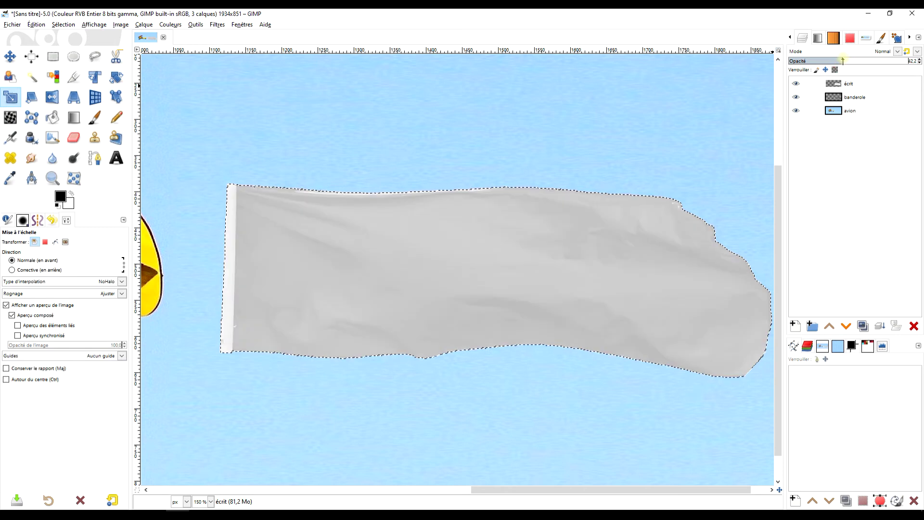
- Hide the écrit layer and outline the light pole strip at the flag's front edge with a straight-sided freehand selection
{"action": "left_click", "coordinate": [796, 84]}
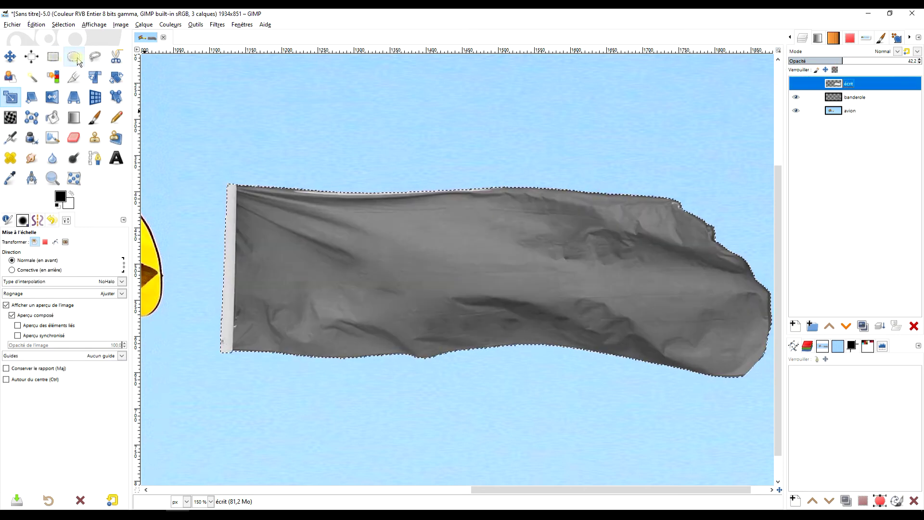
{"action": "left_click", "coordinate": [95, 57]}
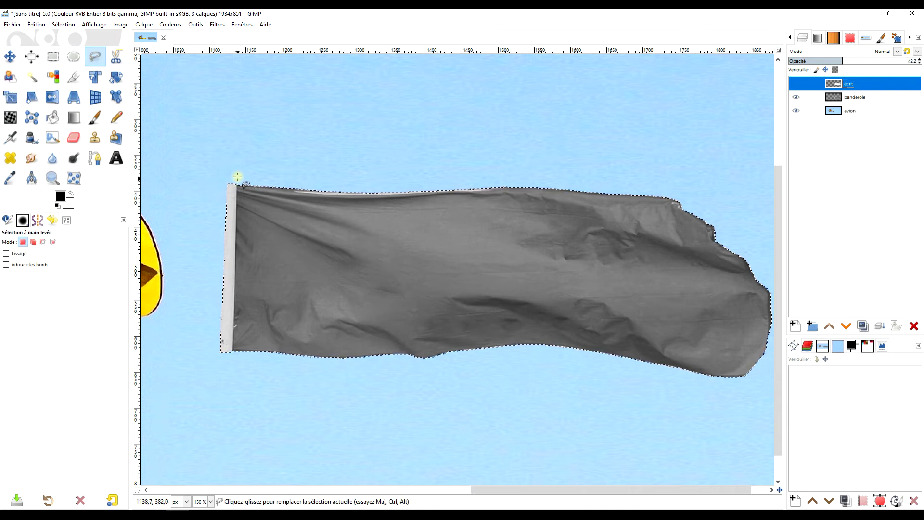
{"action": "left_click", "coordinate": [239, 175]}
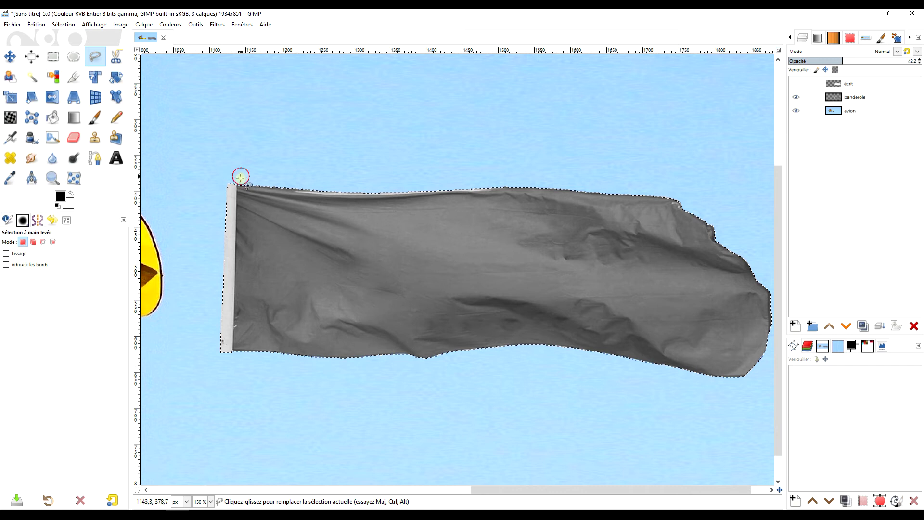
{"action": "left_click", "coordinate": [231, 386]}
{"action": "left_click", "coordinate": [179, 341]}
{"action": "left_click", "coordinate": [184, 190]}
{"action": "left_click", "coordinate": [204, 152]}
{"action": "left_click", "coordinate": [238, 180]}
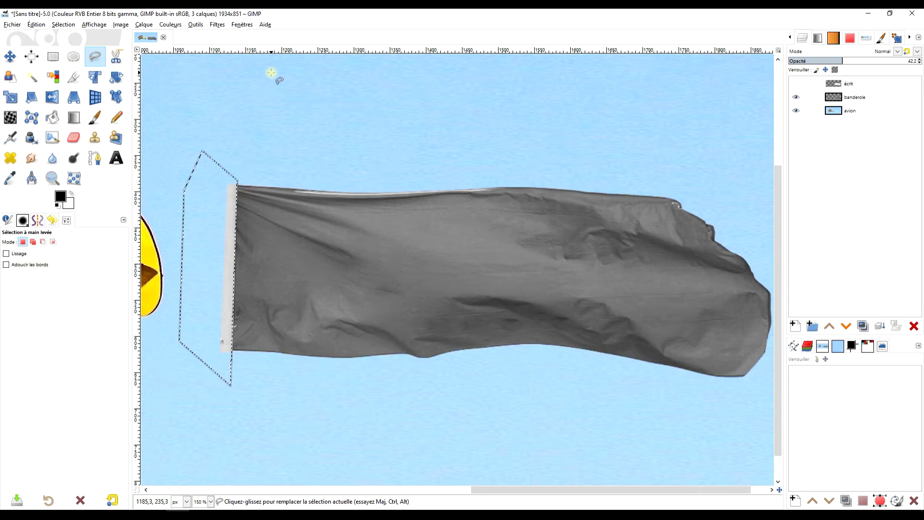
{"action": "key", "text": "Return"}
- Show the écrit layer again, delete its white fill over the selected pole strip and set its opacity to 100
{"action": "left_click", "coordinate": [800, 84]}
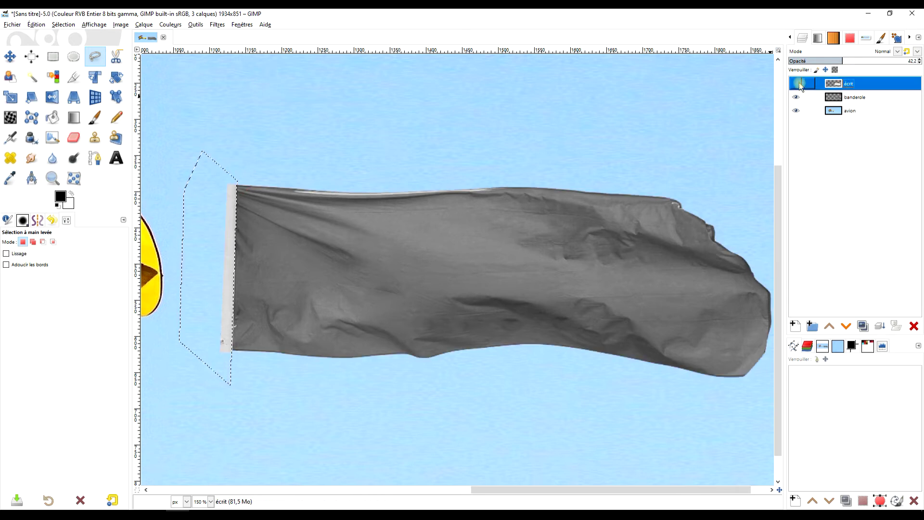
{"action": "left_click", "coordinate": [797, 83]}
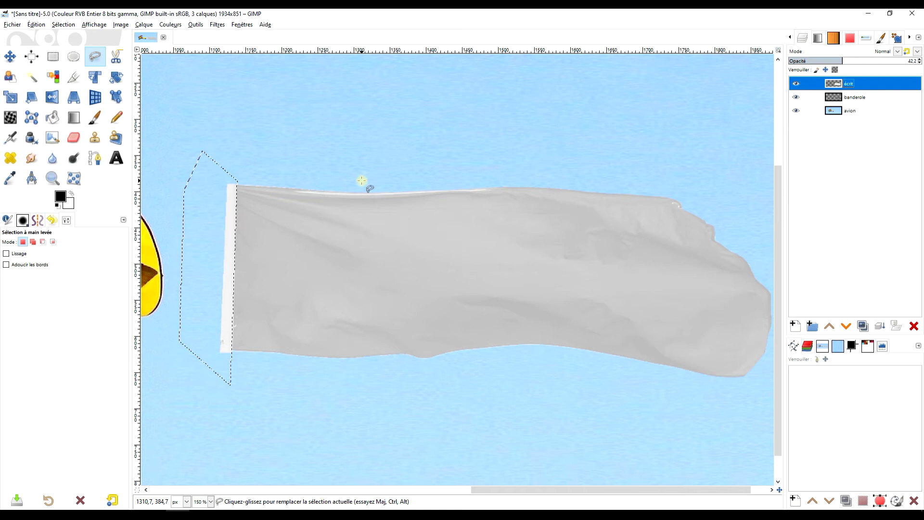
{"action": "key", "text": "Delete"}
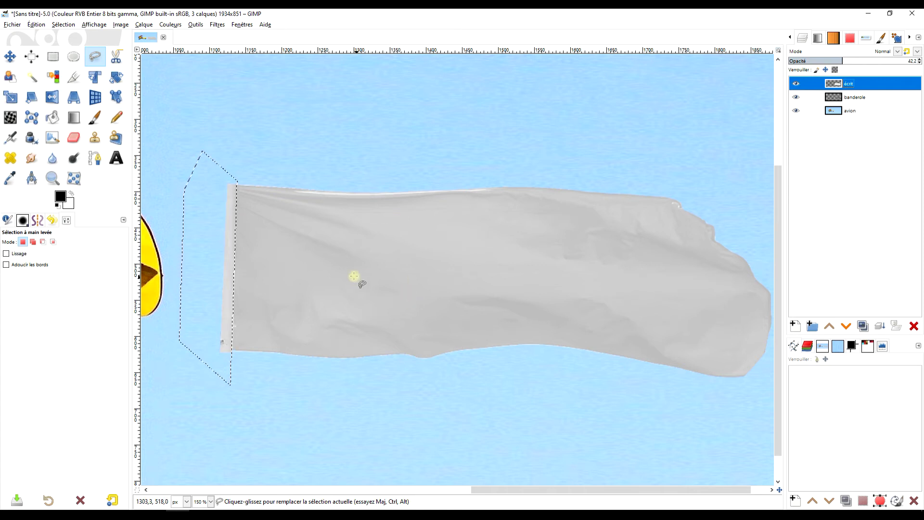
{"action": "left_click_drag", "start_coordinate": [880, 62], "coordinate": [919, 61]}
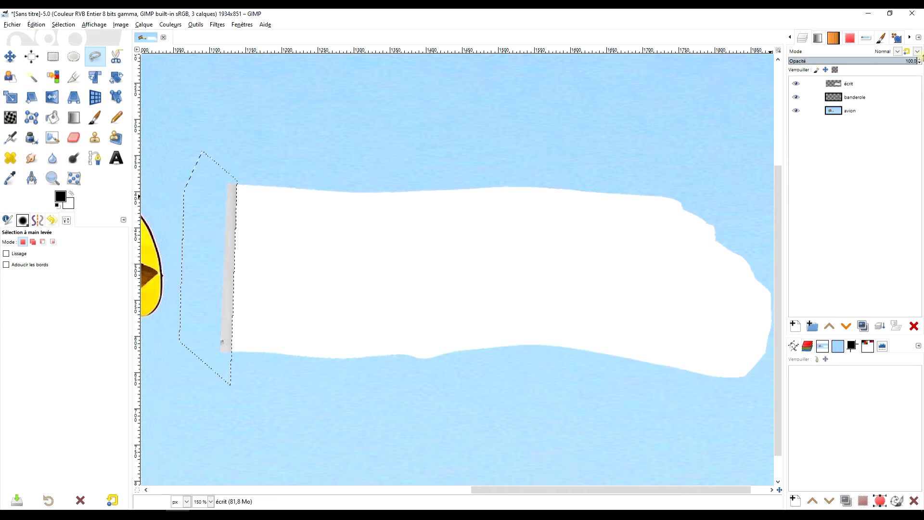
{"action": "key", "text": "Delete"}
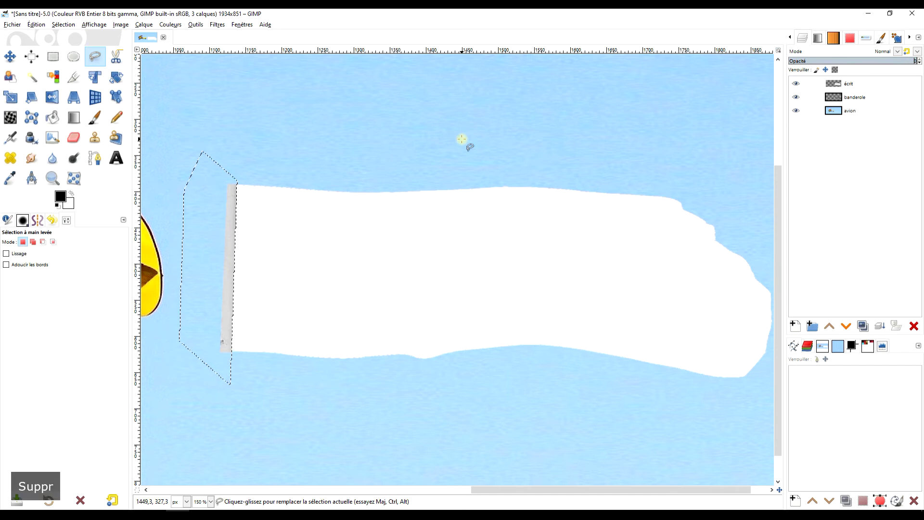
- Set the écrit layer's opacity to 0 and clear the selection around the pole strip
{"action": "left_click", "coordinate": [888, 83]}
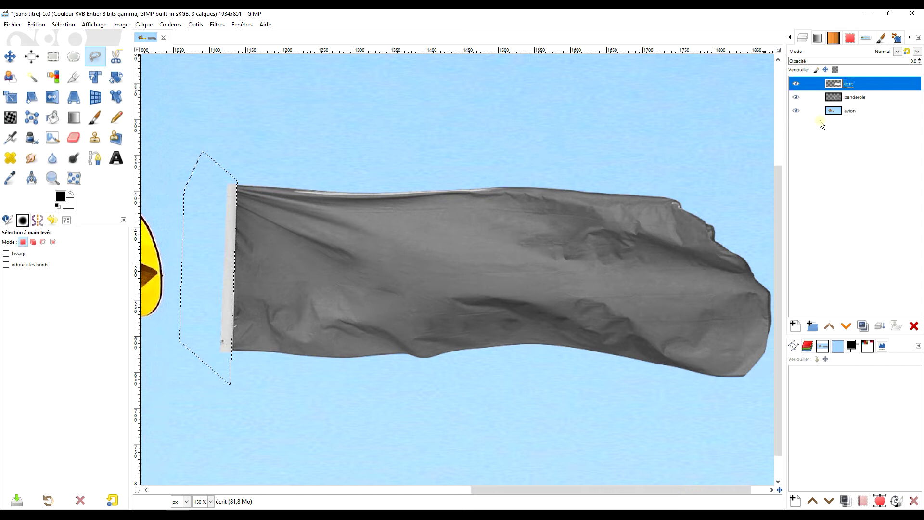
{"action": "left_click", "coordinate": [53, 56]}
{"action": "left_click", "coordinate": [331, 118]}
{"action": "mouse_move", "coordinate": [522, 128]}
{"action": "left_mouse_down"}
{"action": "mouse_move", "coordinate": [451, 111]}
{"action": "mouse_move", "coordinate": [514, 119]}
{"action": "mouse_move", "coordinate": [507, 129]}
{"action": "left_mouse_up"}
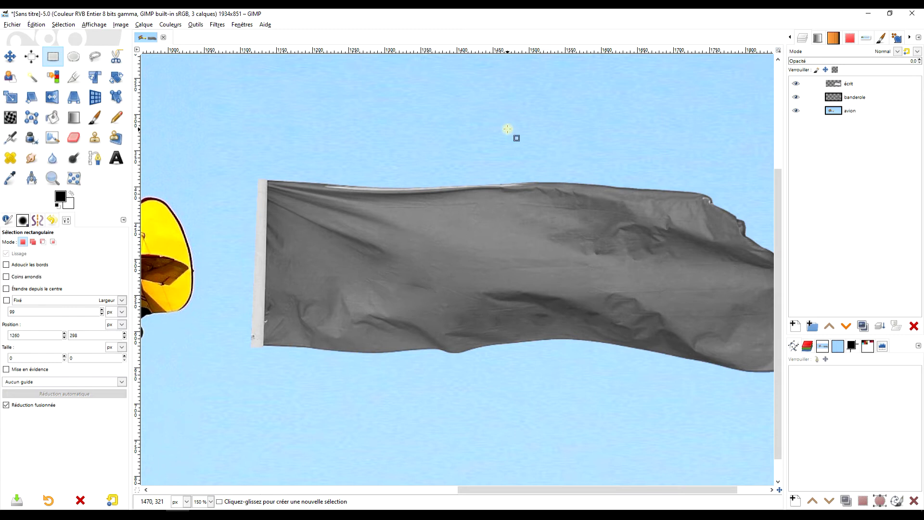
- Select the écrit layer and set the Text tool's font to Impact Condensed
{"action": "left_click", "coordinate": [861, 87]}
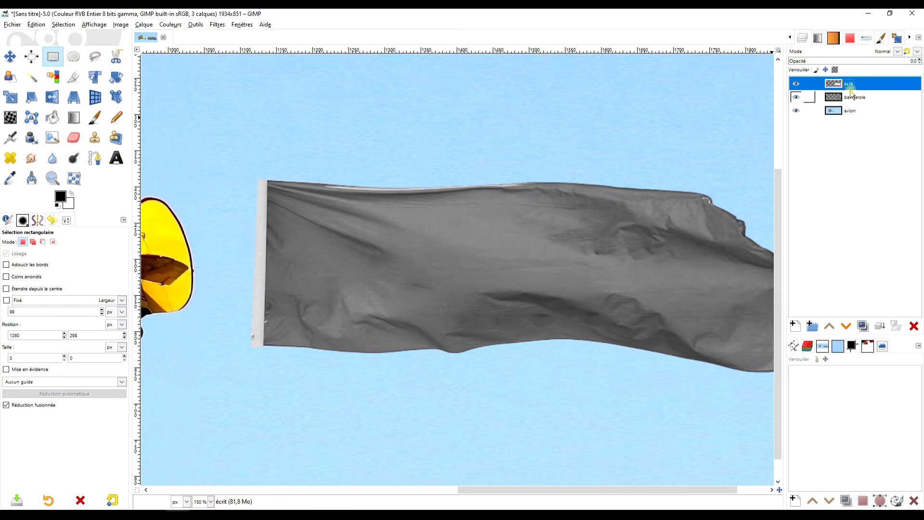
{"action": "key", "text": "1"}
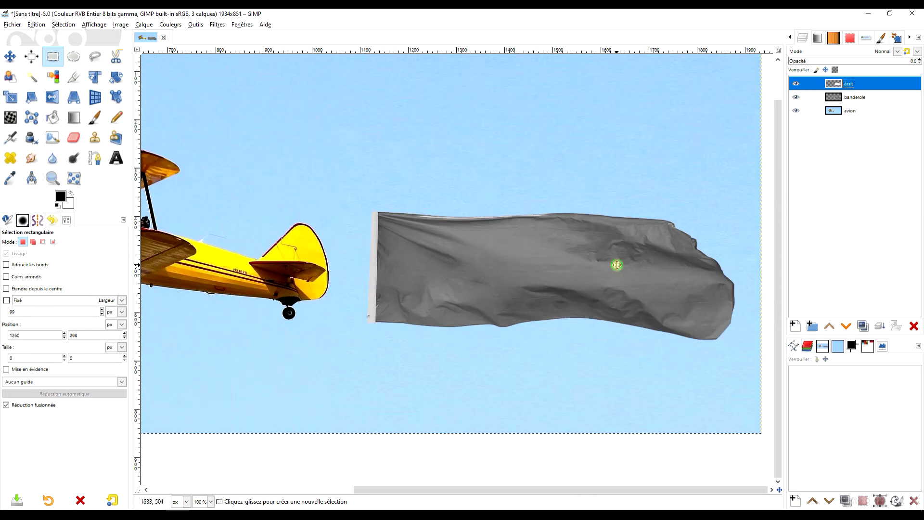
{"action": "left_click_drag", "start_coordinate": [615, 264], "coordinate": [571, 284]}
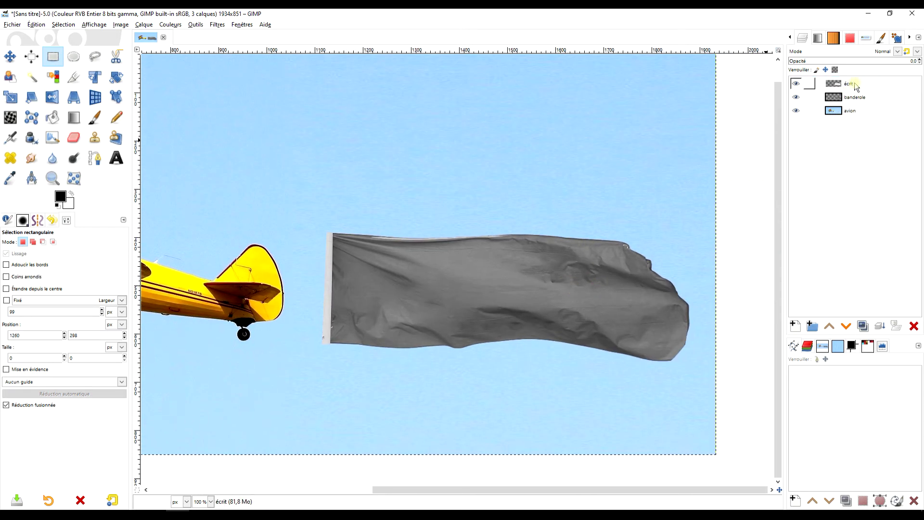
{"action": "left_click", "coordinate": [116, 158]}
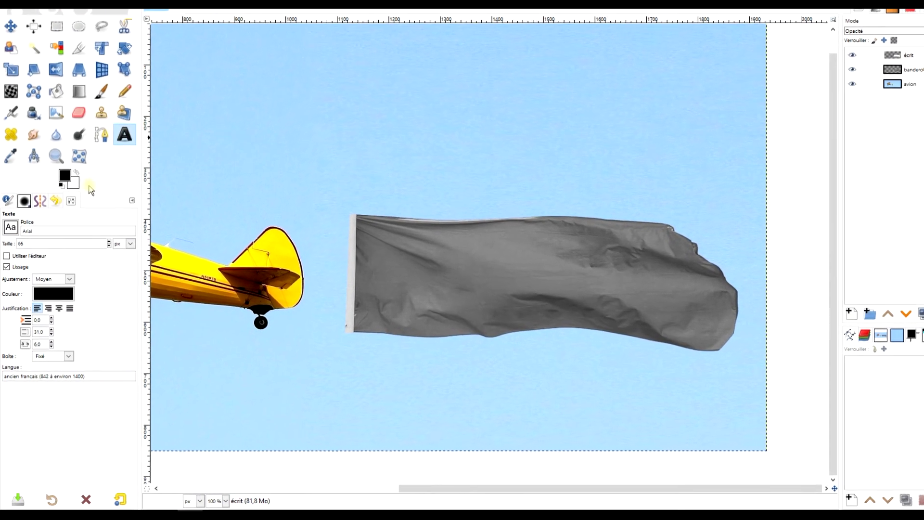
{"action": "double_click", "coordinate": [28, 230]}
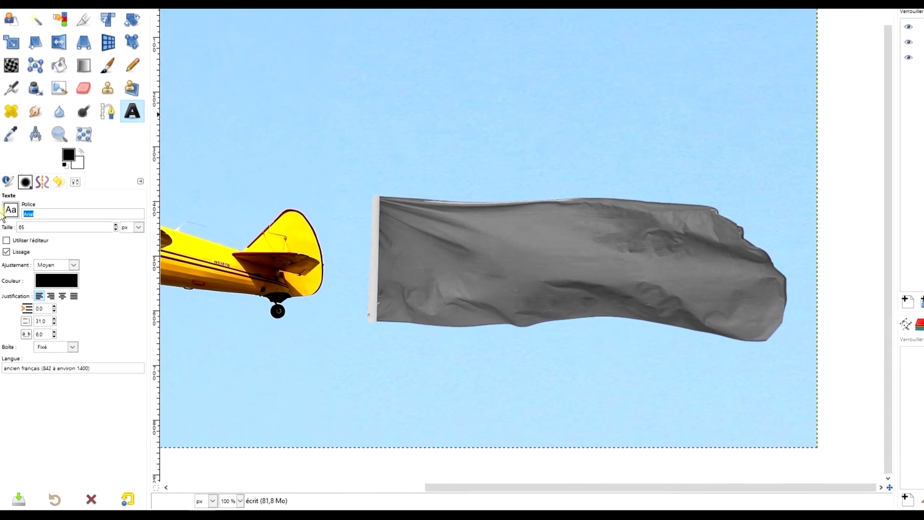
{"action": "type", "text": "I"}
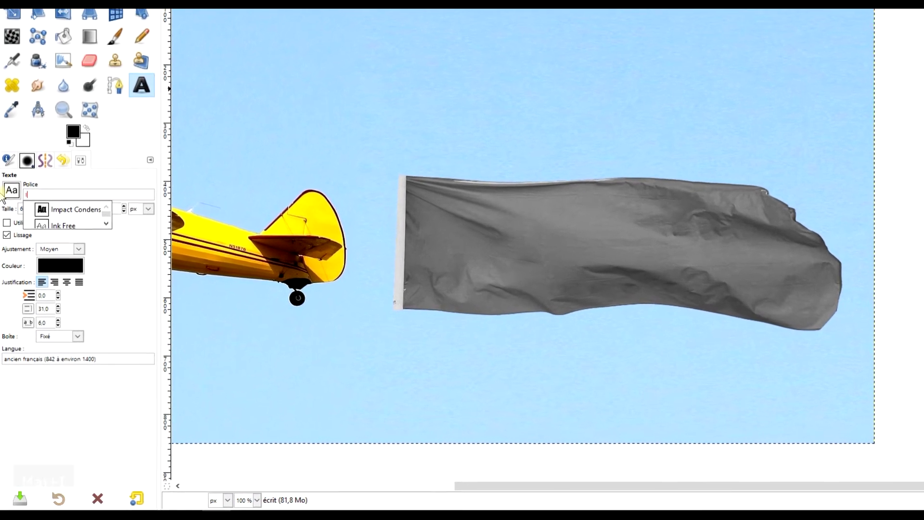
{"action": "left_click", "coordinate": [76, 209]}
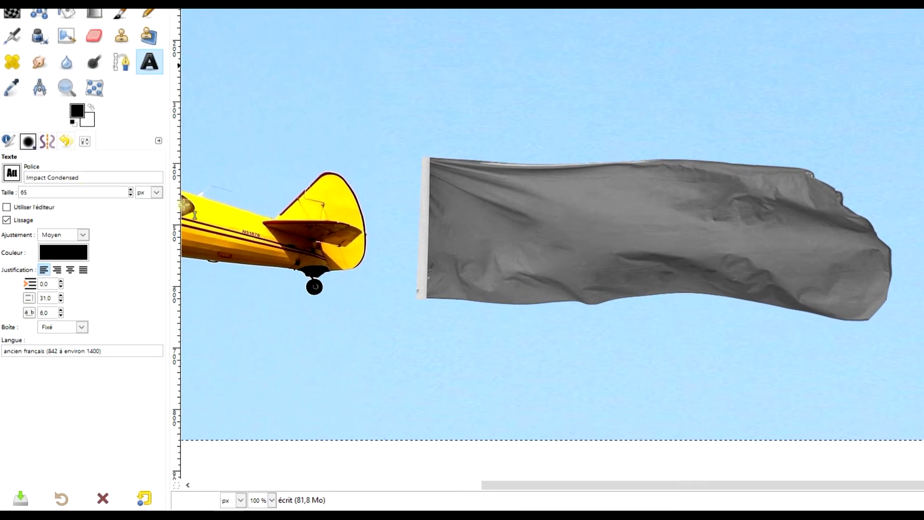
- Draw a wide text box over the flag's grey fabric, from just behind the pole almost to its trailing end
{"action": "scroll", "coordinate": [546, 190], "scroll_direction": "right", "scroll_amount": 3}
{"action": "scroll", "coordinate": [546, 189], "scroll_direction": "down", "scroll_amount": 1}
{"action": "left_click_drag", "start_coordinate": [340, 156], "coordinate": [766, 270]}
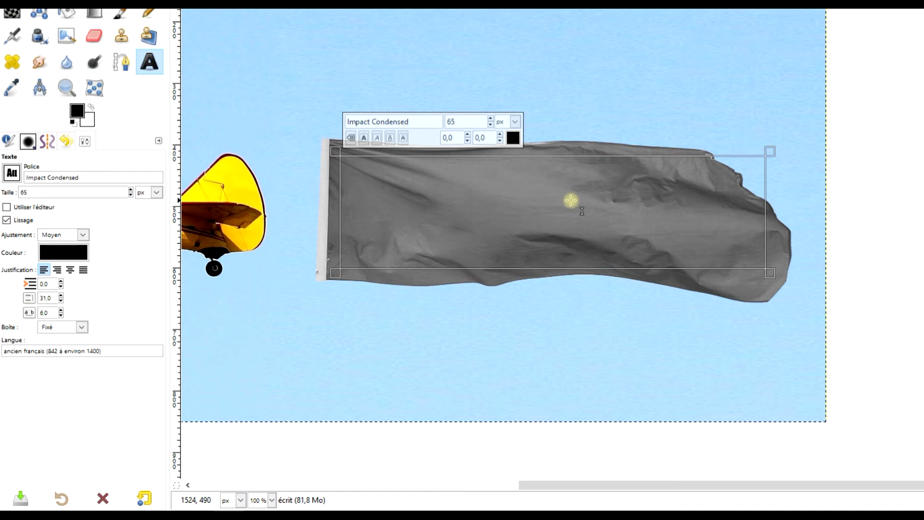
- Enter the banner text "+ de 500 abonnés" with "sur ma chaîne" on a second line
{"action": "type", "text": "+"}
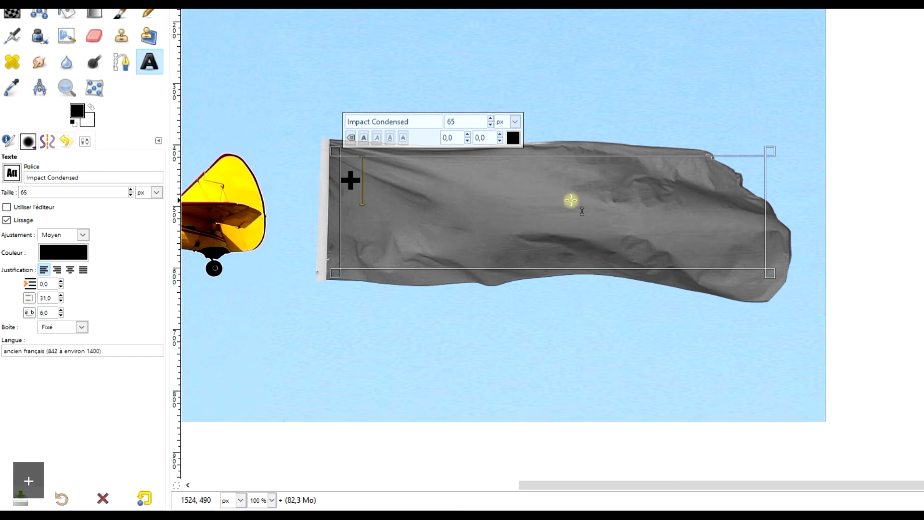
{"action": "type", "text": " de 50"}
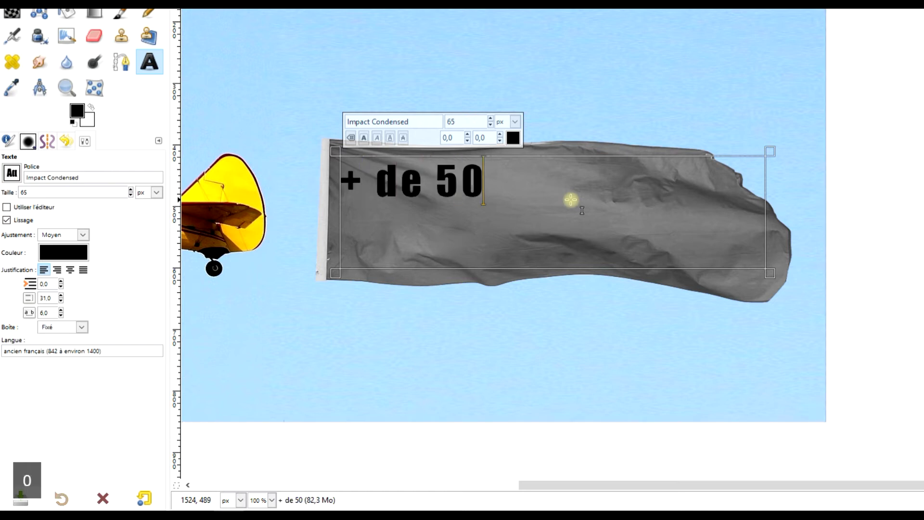
{"action": "type", "text": "0 ab"}
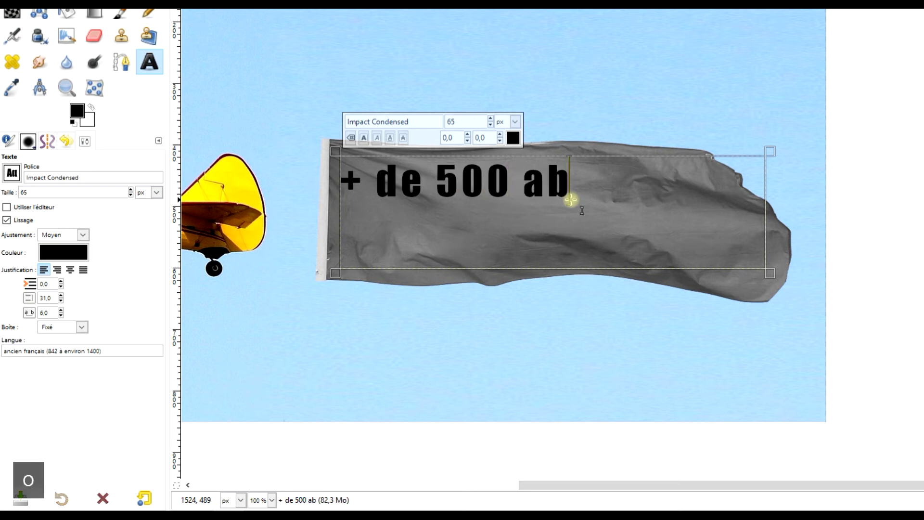
{"action": "type", "text": "onnés"}
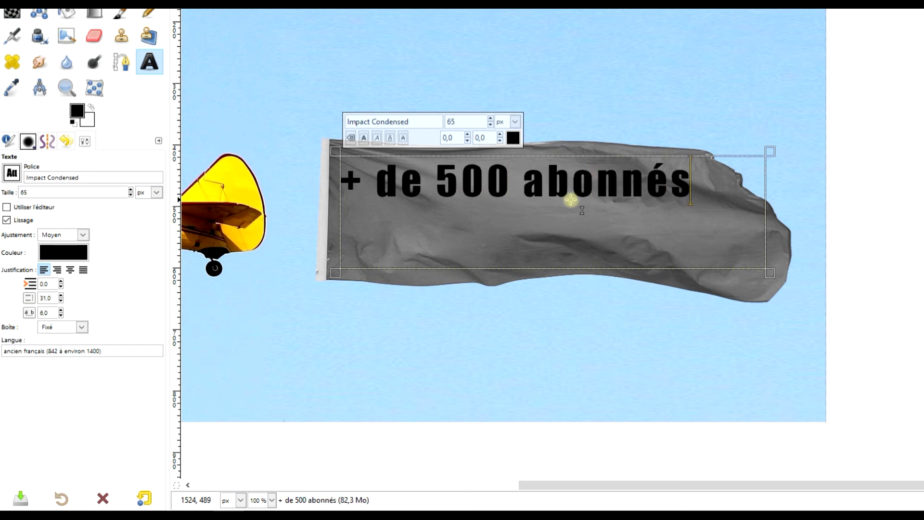
{"action": "key", "text": "Return"}
{"action": "type", "text": "sur "}
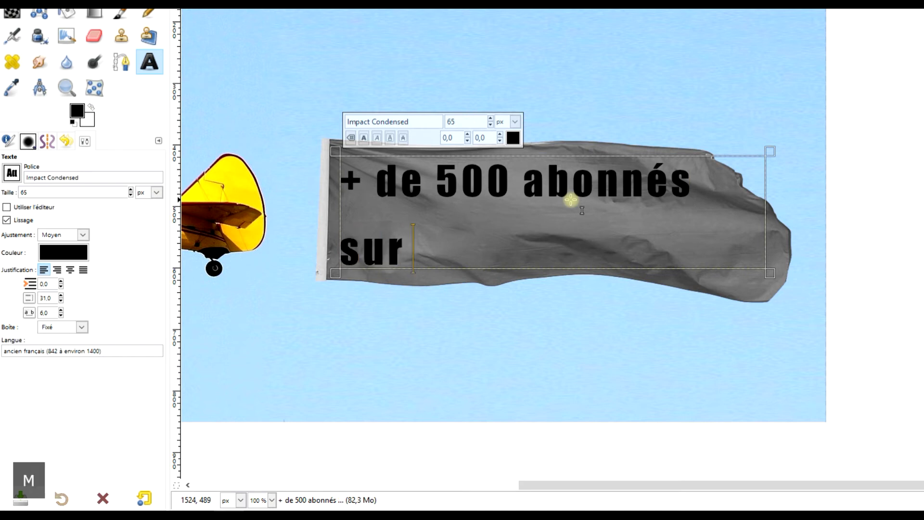
{"action": "type", "text": "ma cha"}
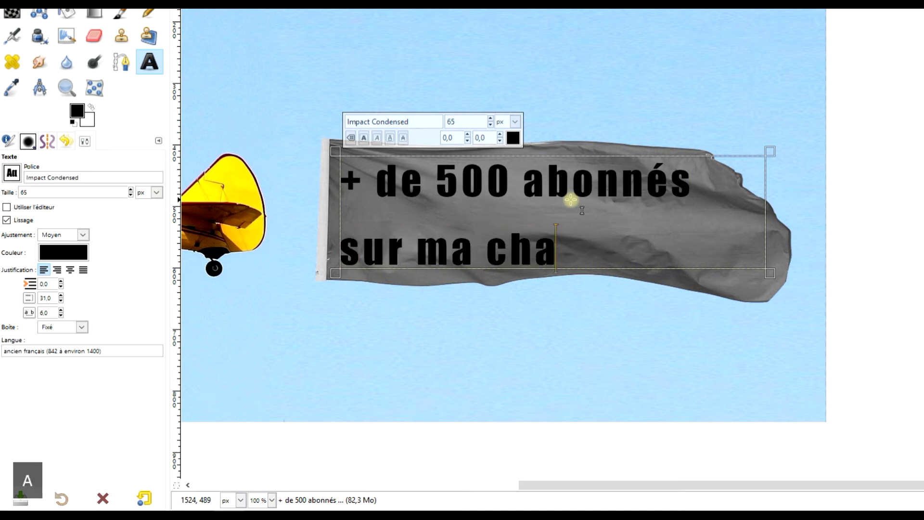
{"action": "type", "text": "îne"}
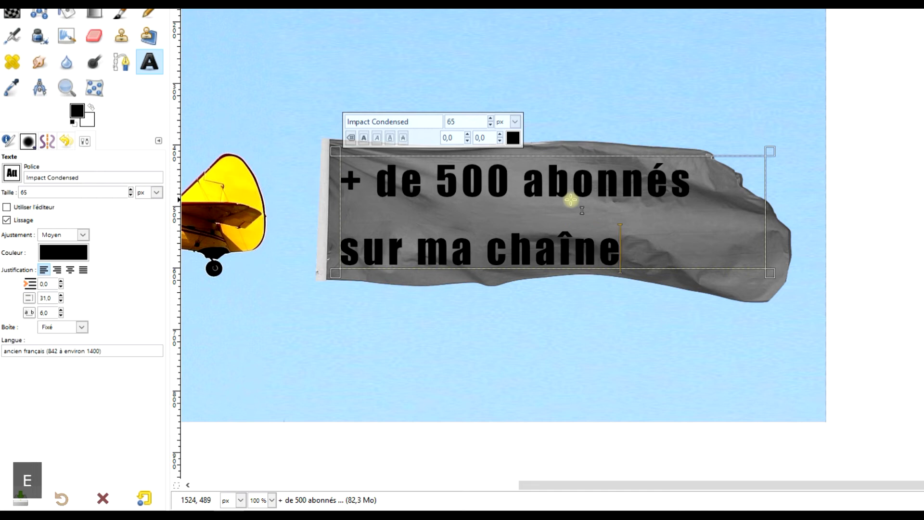
- Reduce all the banner text to 31 px and set its line spacing to 10
{"action": "key", "text": "ctrl+a"}
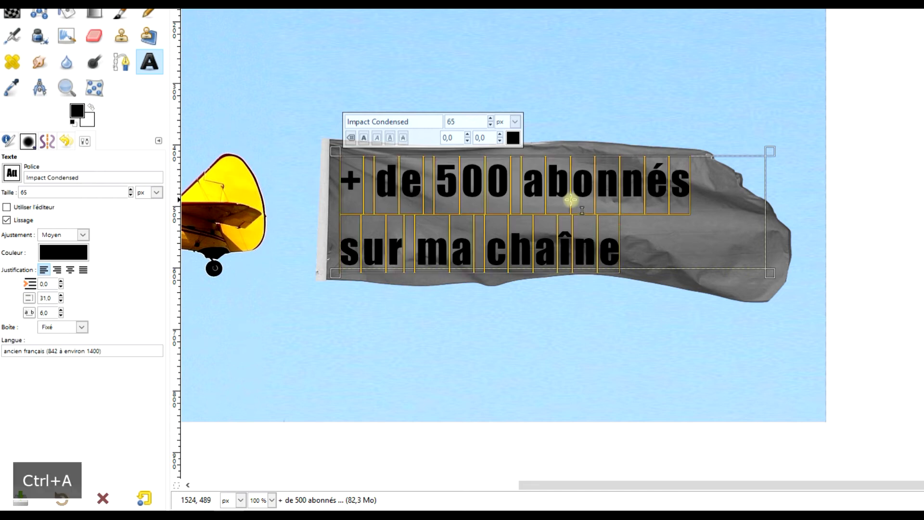
{"action": "left_click", "coordinate": [490, 125]}
{"action": "left_click", "coordinate": [489, 125]}
{"action": "left_click_drag", "start_coordinate": [490, 124], "coordinate": [490, 125]}
{"action": "left_click", "coordinate": [489, 119]}
{"action": "left_click", "coordinate": [489, 119]}
{"action": "left_click", "coordinate": [491, 119]}
{"action": "left_click", "coordinate": [491, 119]}
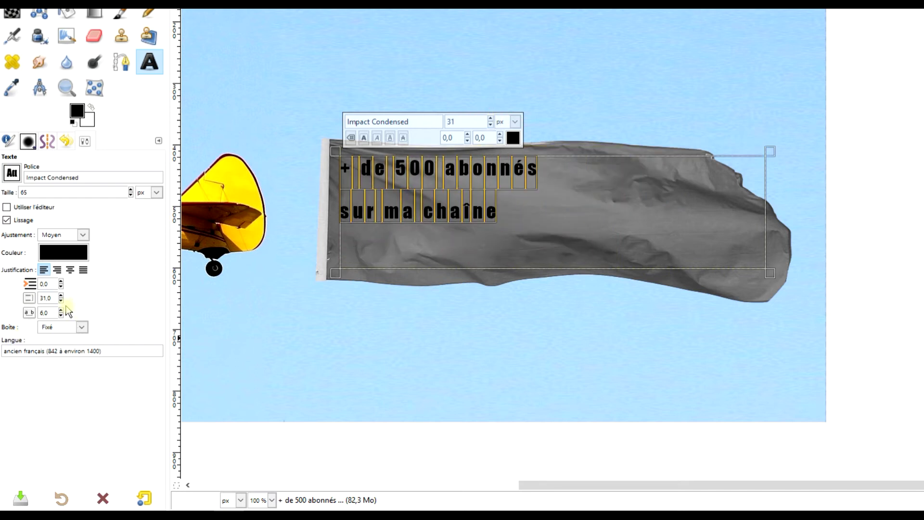
{"action": "left_click_drag", "start_coordinate": [61, 301], "coordinate": [61, 301]}
- Add a third line reading "Merci pour votre soutien" below "sur ma chaîne"
{"action": "left_click", "coordinate": [514, 203]}
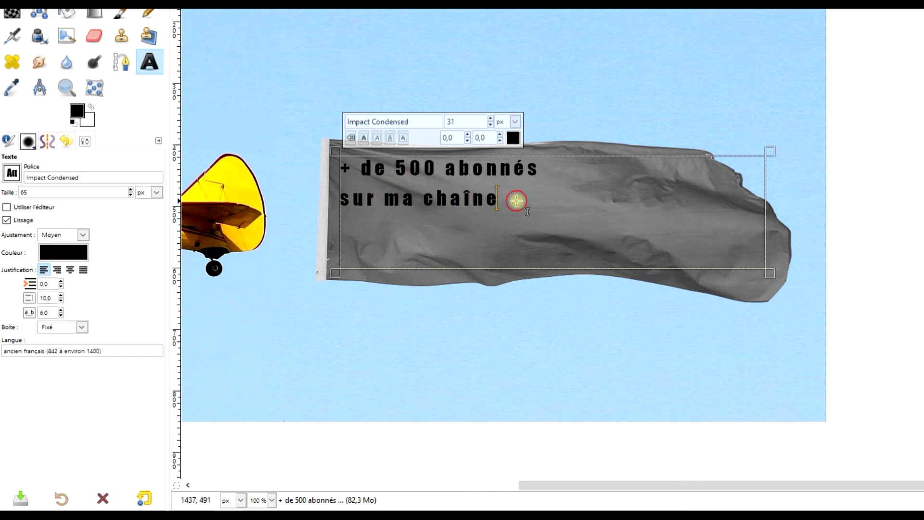
{"action": "key", "text": "Return"}
{"action": "type", "text": "Merci"}
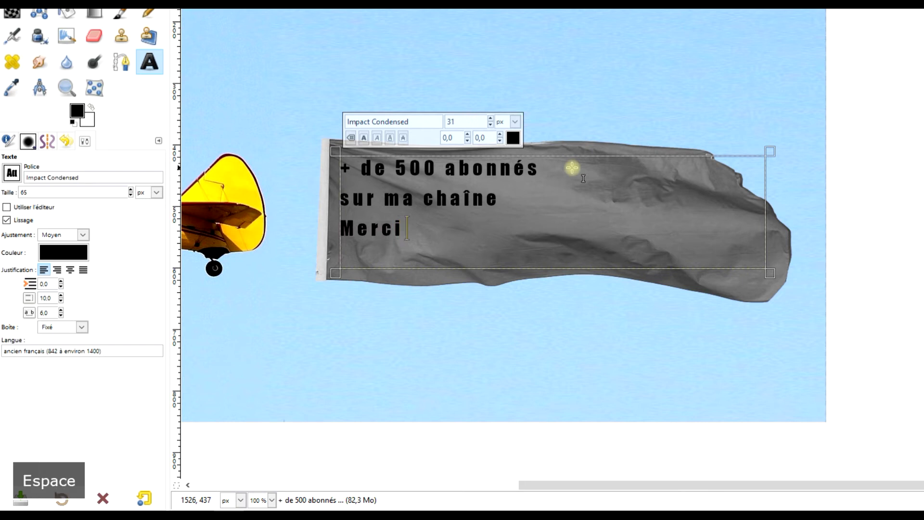
{"action": "type", "text": " pour votre soutien"}
- Enlarge all three lines of banner text to 45 px and set the line spacing to 4
{"action": "key", "text": "ctrl+a"}
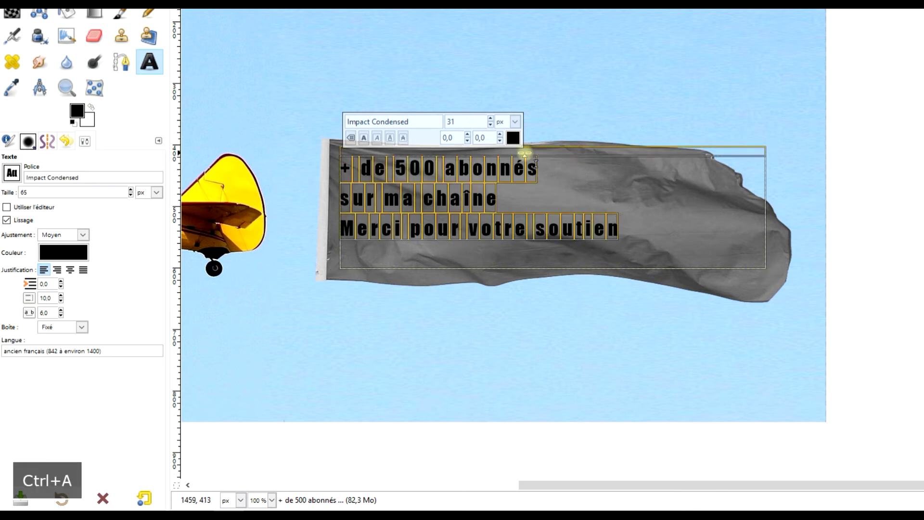
{"action": "left_click", "coordinate": [490, 119]}
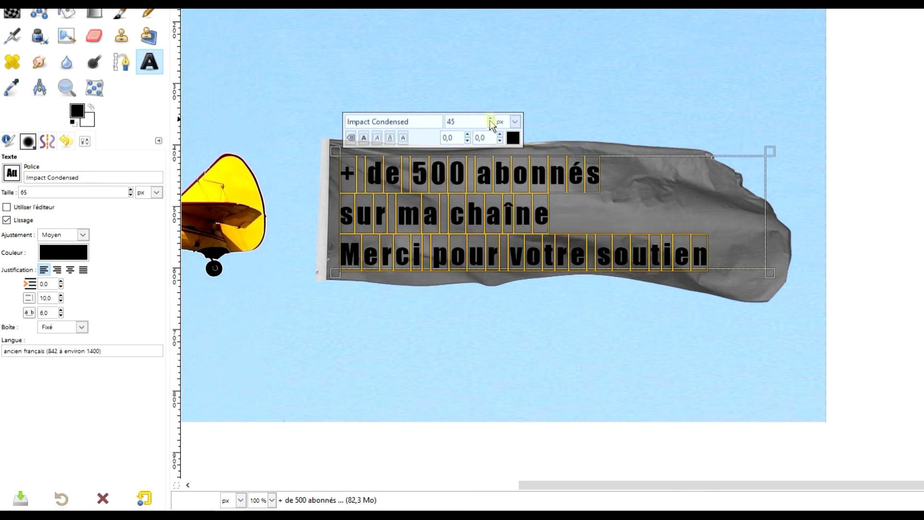
{"action": "left_click", "coordinate": [61, 301]}
{"action": "left_click", "coordinate": [61, 300]}
{"action": "left_click", "coordinate": [62, 301]}
{"action": "left_click", "coordinate": [61, 300]}
{"action": "left_click", "coordinate": [61, 300]}
{"action": "left_click", "coordinate": [61, 300]}
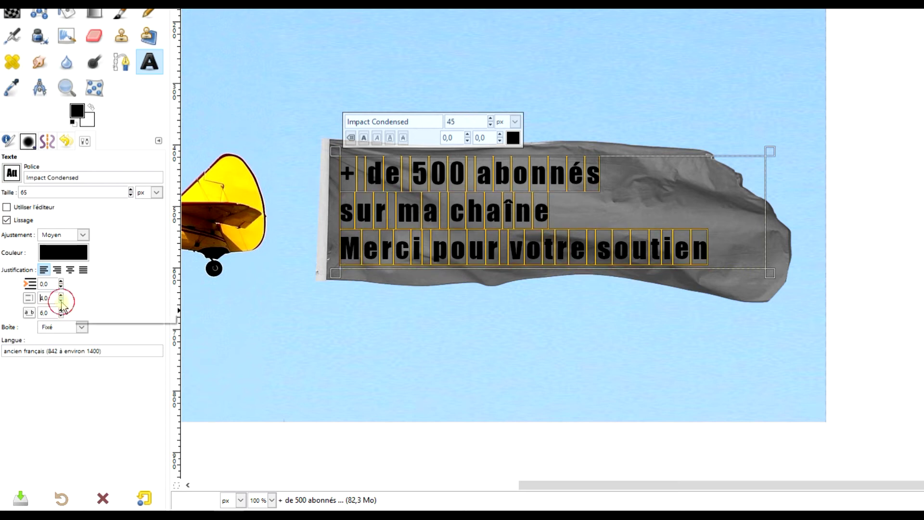
- Set the banner text's letter spacing to 8 and finish text editing by switching to rectangular selection
{"action": "left_click", "coordinate": [61, 310]}
{"action": "left_click", "coordinate": [62, 310]}
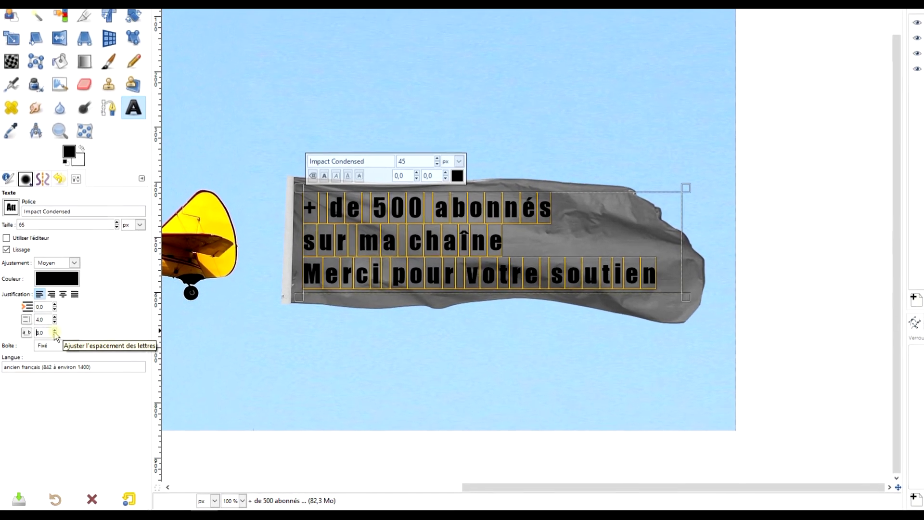
{"action": "left_click", "coordinate": [53, 333]}
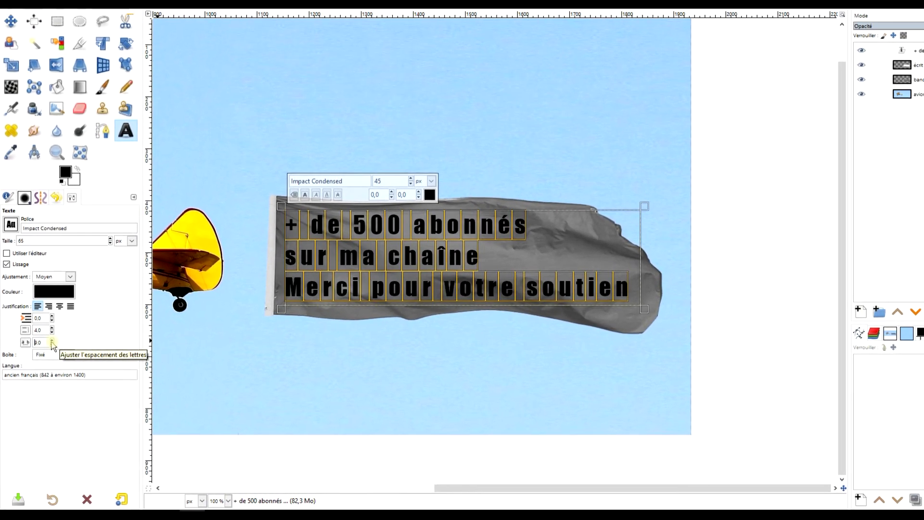
{"action": "left_click", "coordinate": [51, 347]}
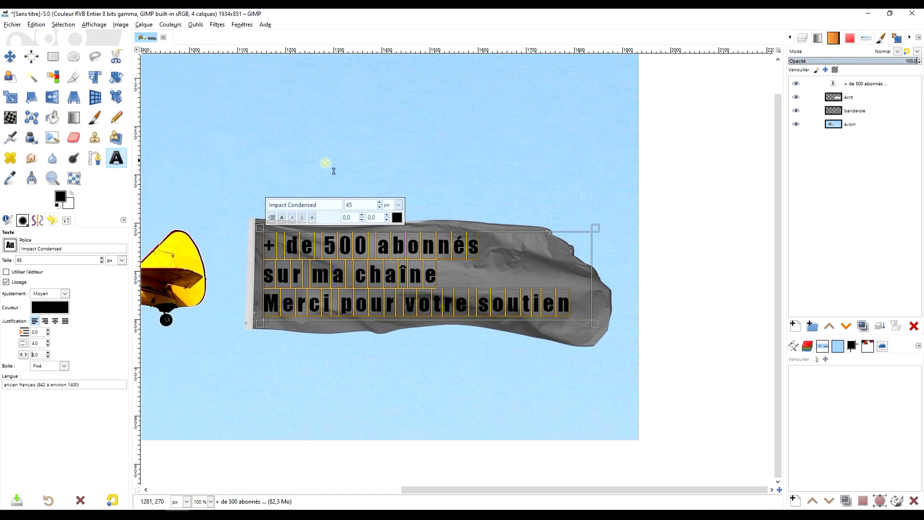
{"action": "left_click", "coordinate": [52, 56]}
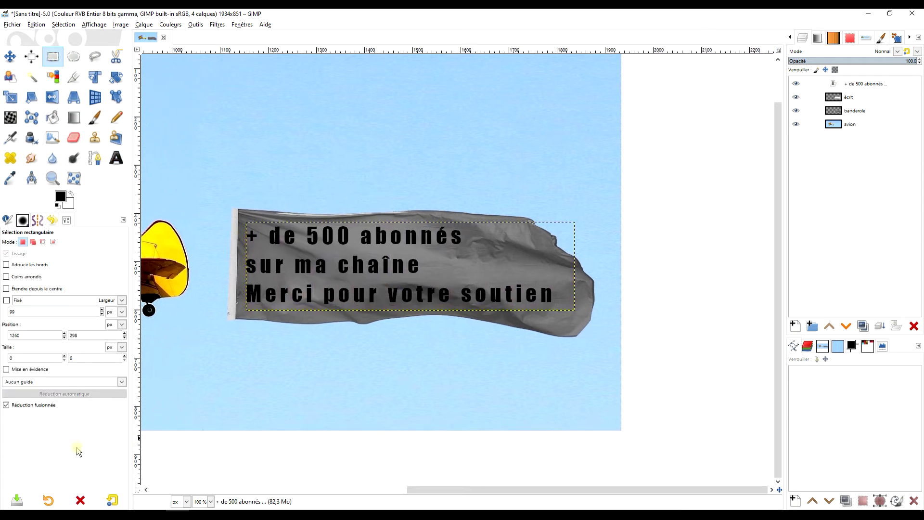
- Switch to the browser and copy the red YouTube play-button logo from the Google Images results
{"action": "left_click", "coordinate": [83, 506]}
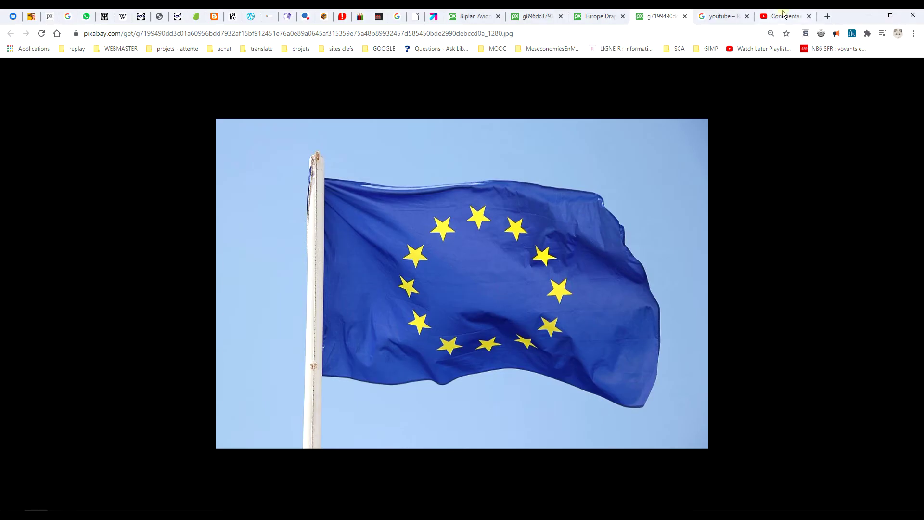
{"action": "left_click", "coordinate": [721, 16]}
{"action": "right_click", "coordinate": [691, 212]}
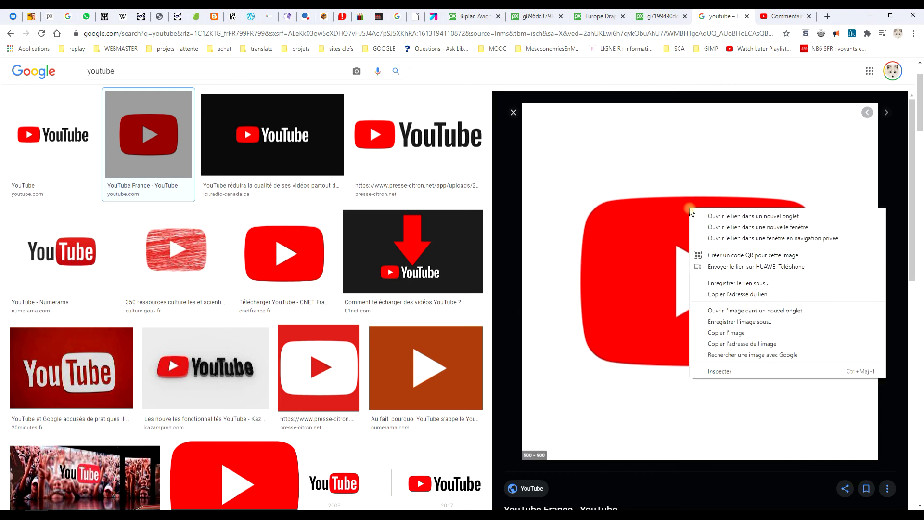
{"action": "left_click", "coordinate": [728, 332]}
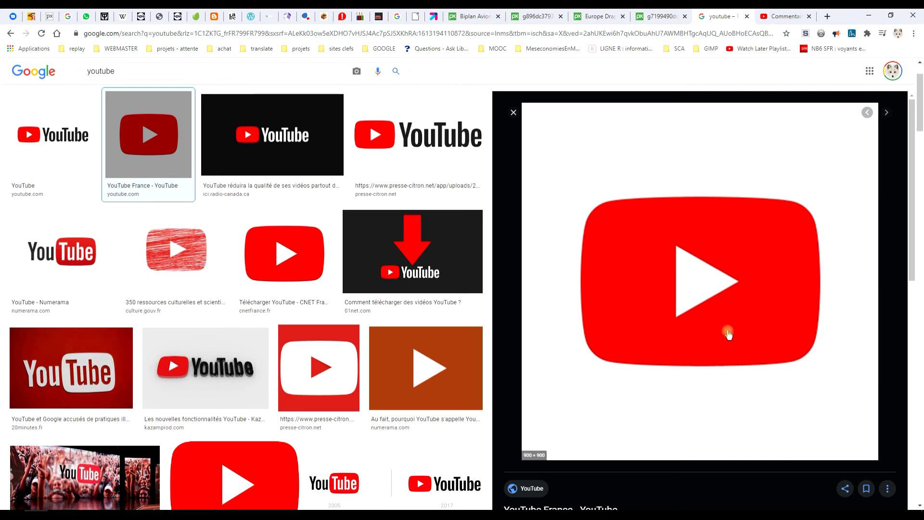
{"action": "right_click", "coordinate": [657, 225]}
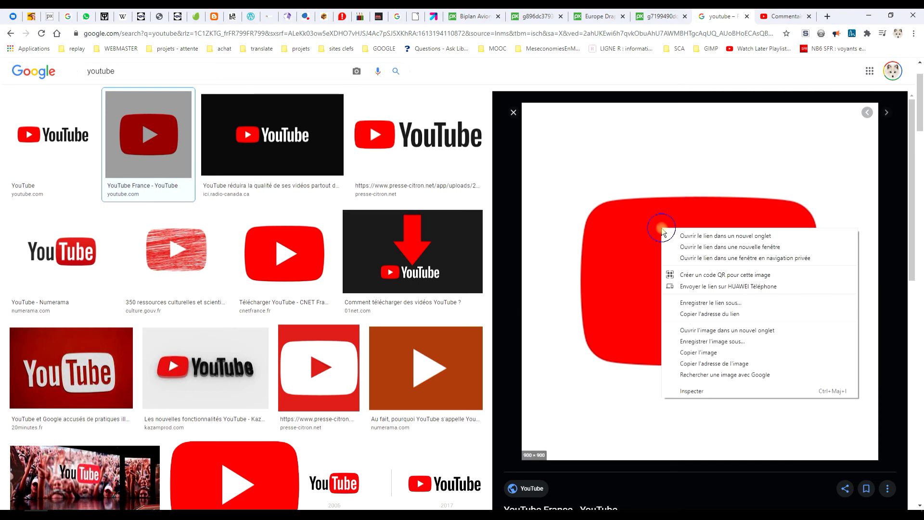
{"action": "left_click", "coordinate": [686, 349]}
- Return to GIMP and paste the copied YouTube logo as a new layer
{"action": "key", "text": "alt+Tab"}
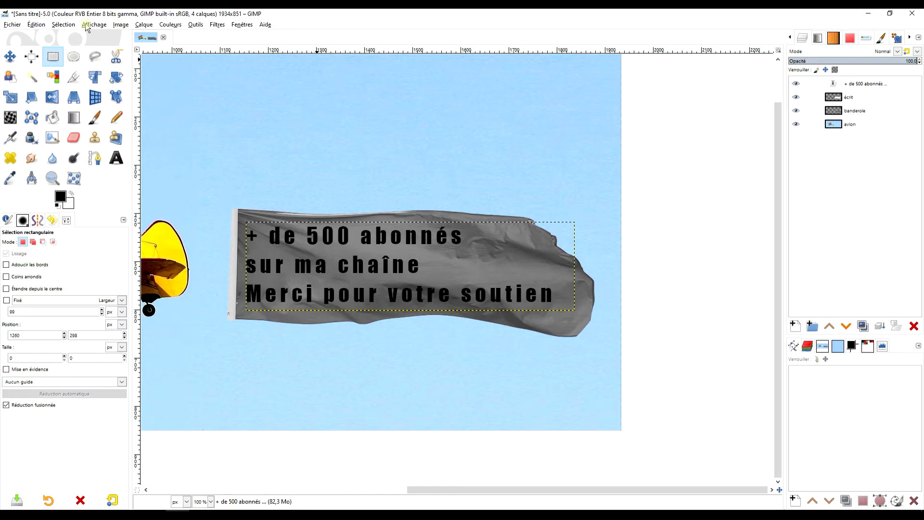
{"action": "left_click", "coordinate": [37, 25]}
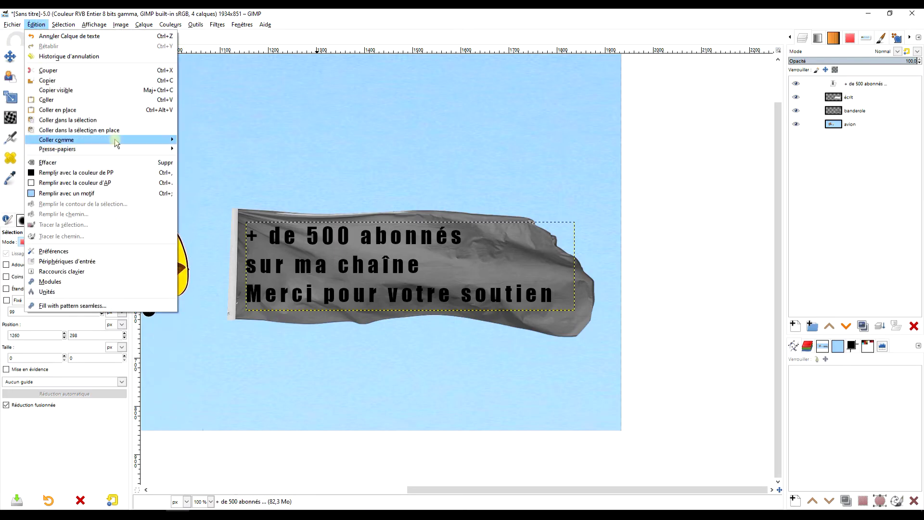
{"action": "mouse_move", "coordinate": [106, 139]}
{"action": "left_click", "coordinate": [226, 141]}
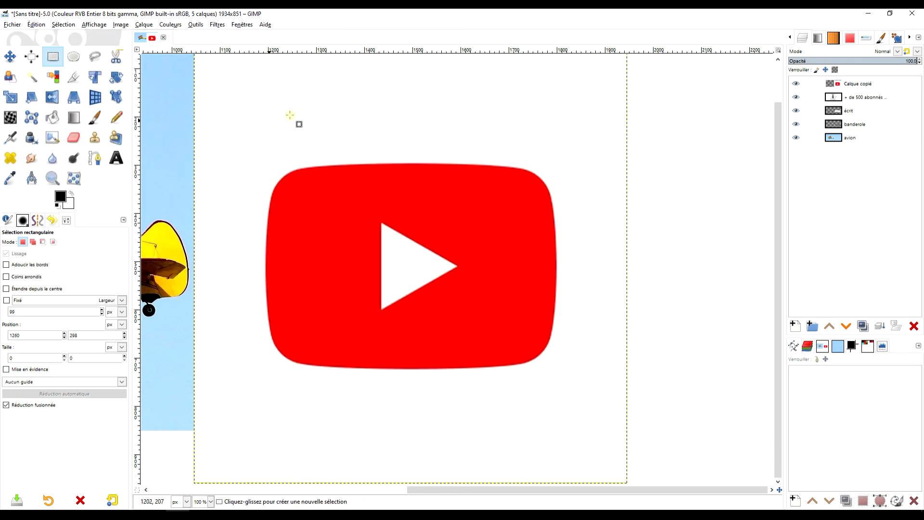
- Crop only the pasted logo layer to about 655 × 454 px, closely around the red logo
{"action": "left_click", "coordinate": [72, 77]}
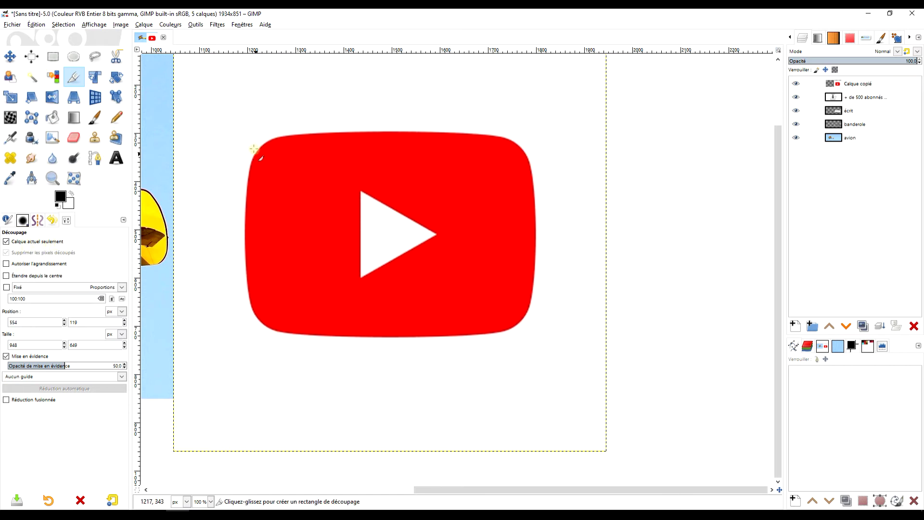
{"action": "left_click_drag", "start_coordinate": [231, 125], "coordinate": [256, 162]}
{"action": "mouse_move", "coordinate": [313, 221]}
{"action": "left_mouse_down"}
{"action": "mouse_move", "coordinate": [549, 355]}
{"action": "mouse_move", "coordinate": [546, 344]}
{"action": "left_mouse_up"}
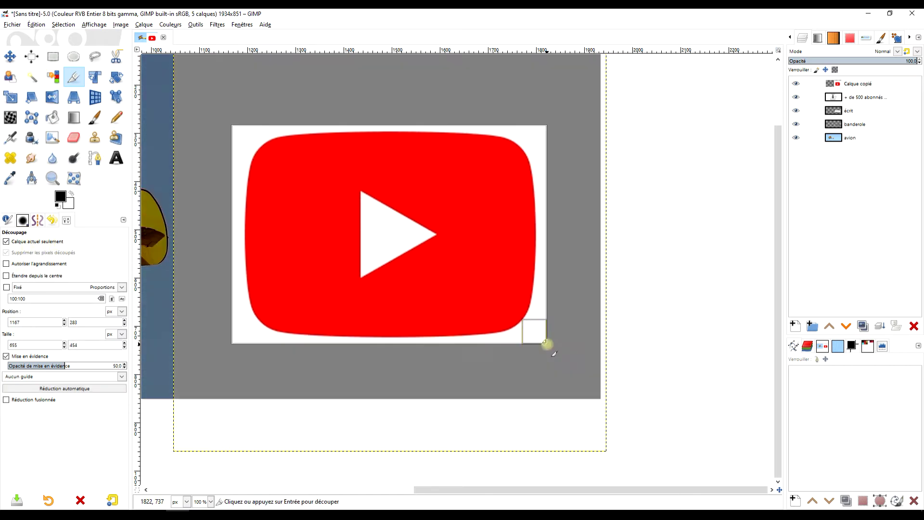
{"action": "left_click", "coordinate": [386, 212]}
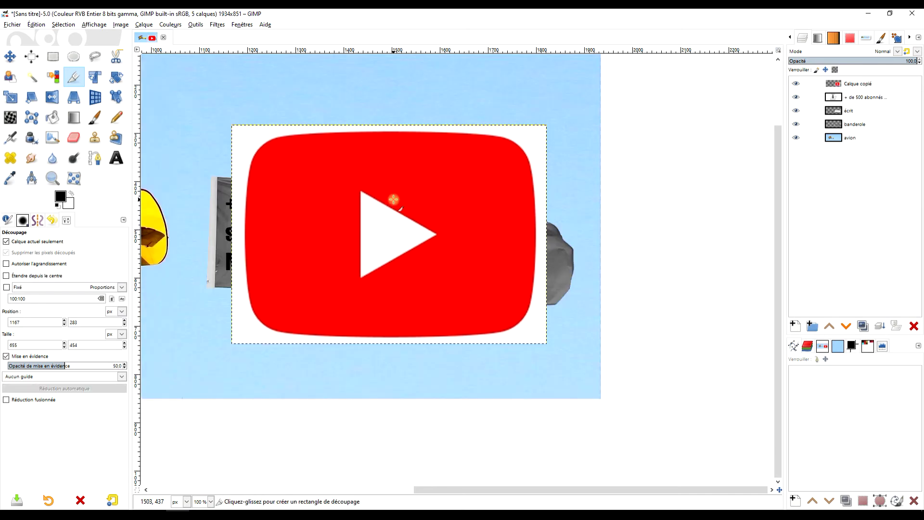
- Raise the opacity of the "écrit" layer to 100
{"action": "scroll", "coordinate": [394, 199], "scroll_direction": "up", "scroll_amount": 2}
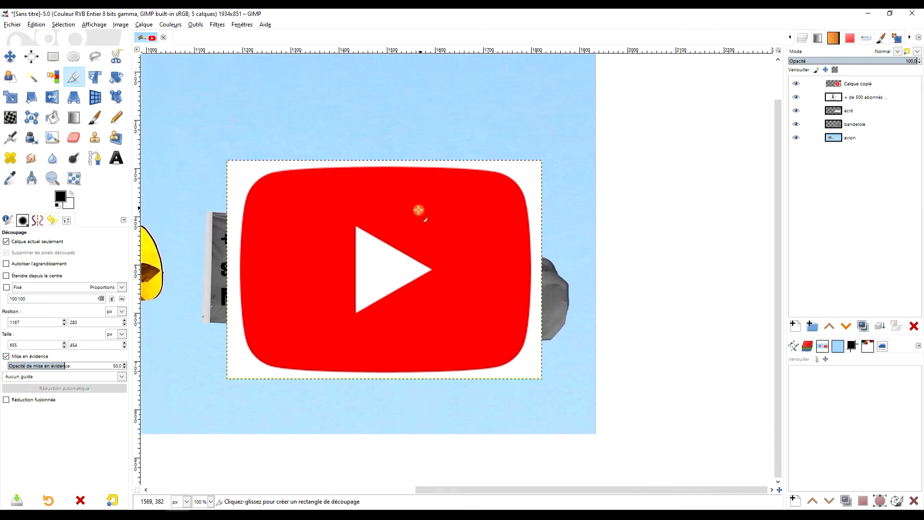
{"action": "scroll", "coordinate": [419, 210], "scroll_direction": "down", "scroll_amount": 1}
{"action": "scroll", "coordinate": [409, 214], "scroll_direction": "up", "scroll_amount": 1}
{"action": "scroll", "coordinate": [405, 206], "scroll_direction": "down", "scroll_amount": 1}
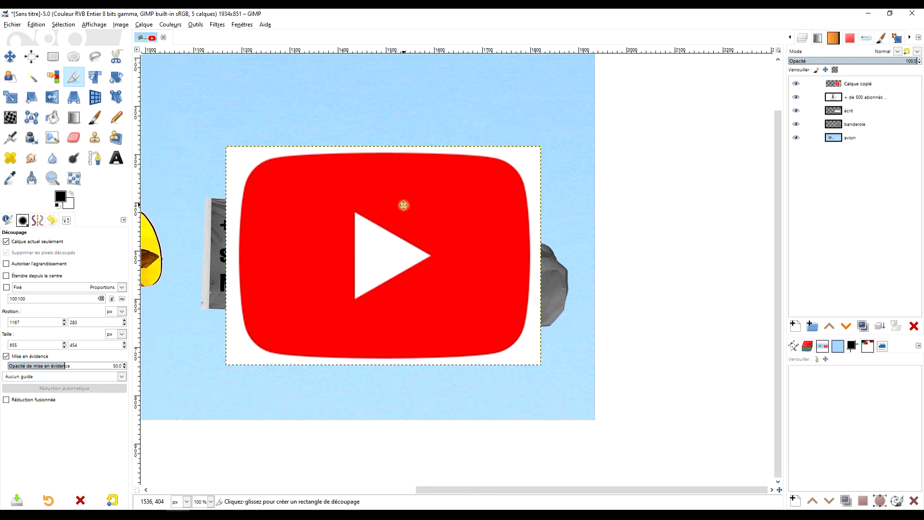
{"action": "left_click", "coordinate": [844, 110]}
{"action": "left_click", "coordinate": [838, 111]}
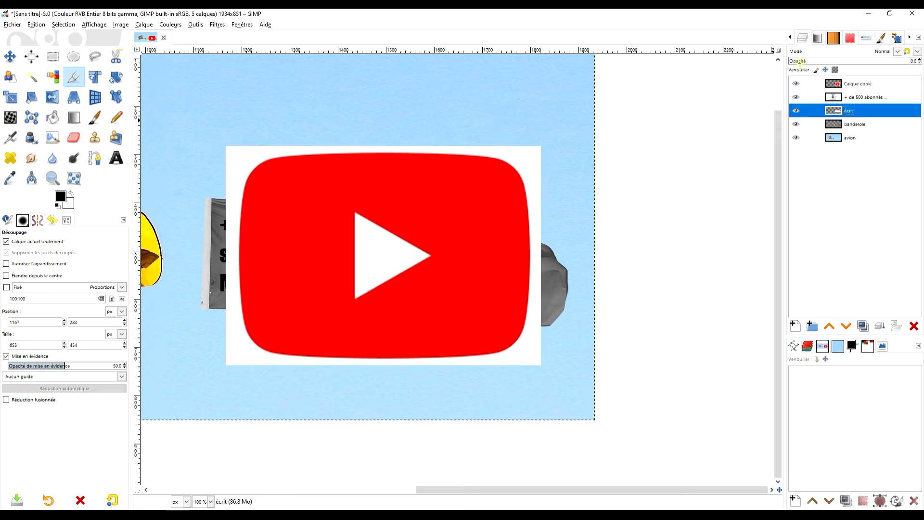
{"action": "left_click_drag", "start_coordinate": [796, 62], "coordinate": [920, 61]}
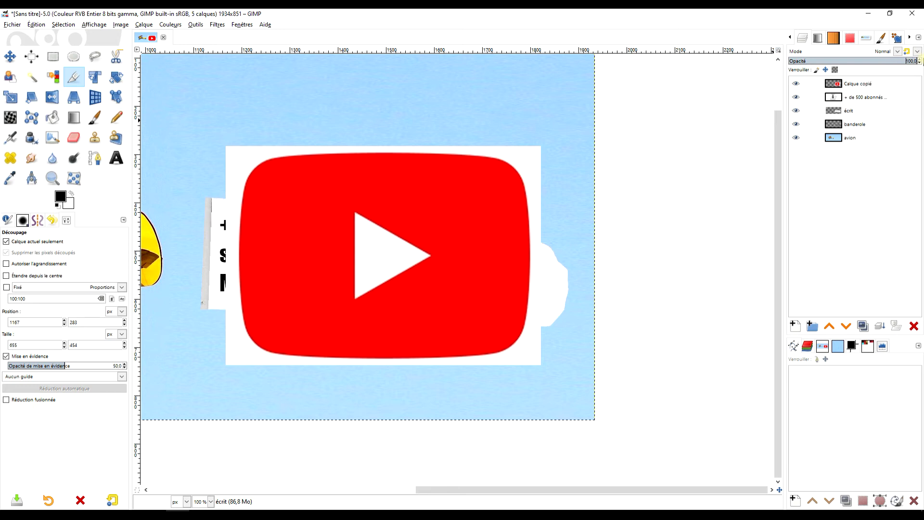
{"action": "left_click", "coordinate": [835, 112]}
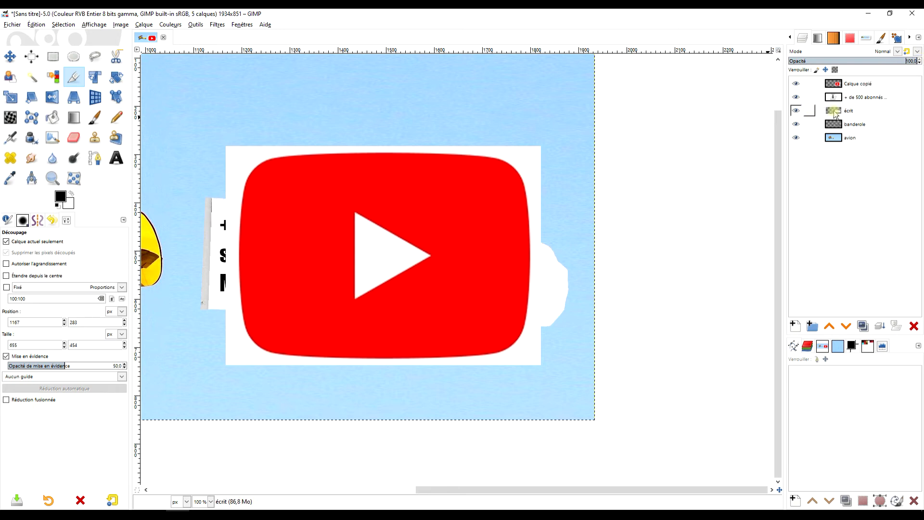
- Scale the pasted YouTube logo layer down to about 92 × 64 px, keeping its aspect ratio
{"action": "left_click", "coordinate": [863, 85]}
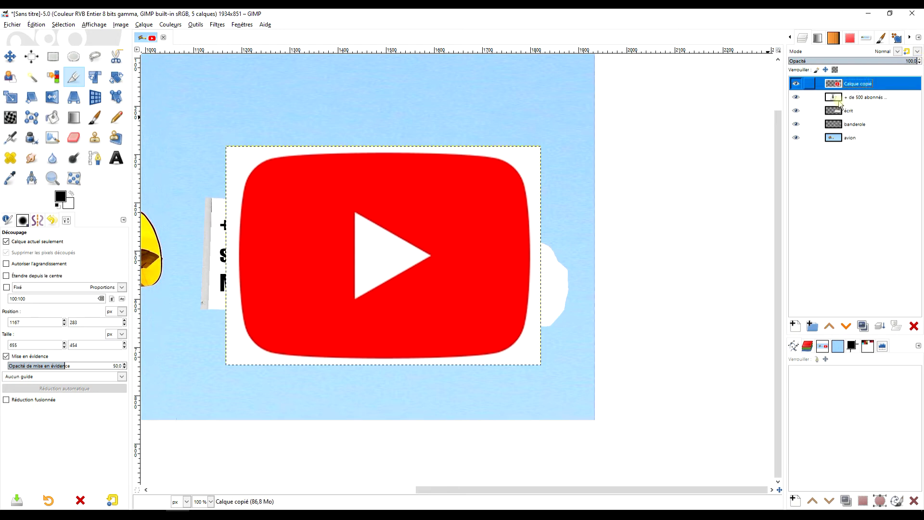
{"action": "left_click", "coordinate": [345, 180]}
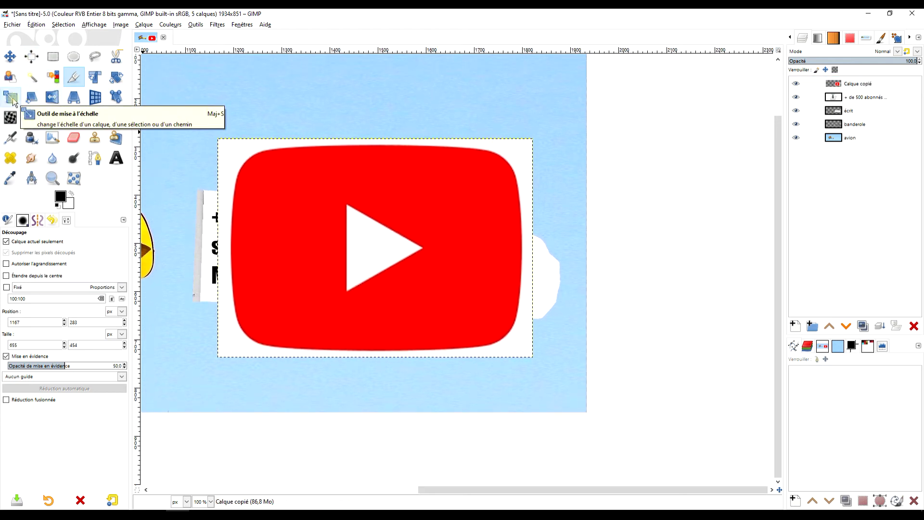
{"action": "left_click", "coordinate": [10, 98]}
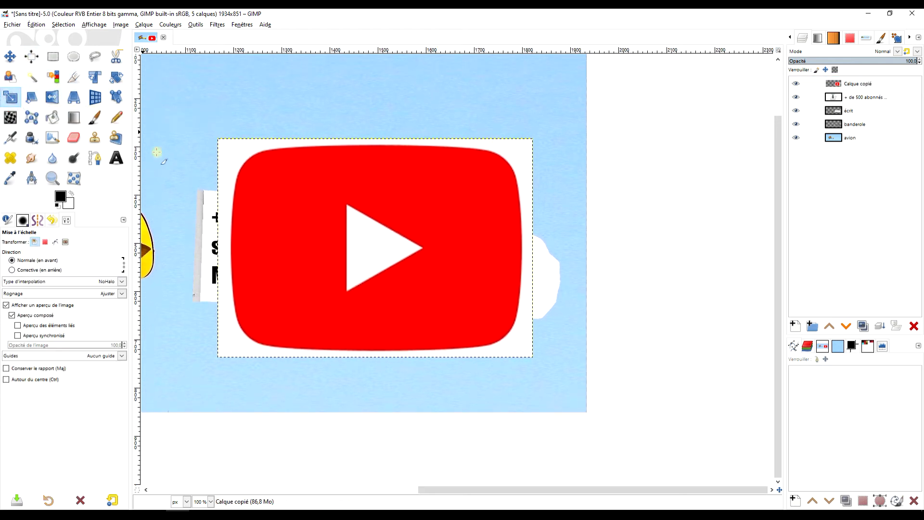
{"action": "left_click", "coordinate": [374, 230]}
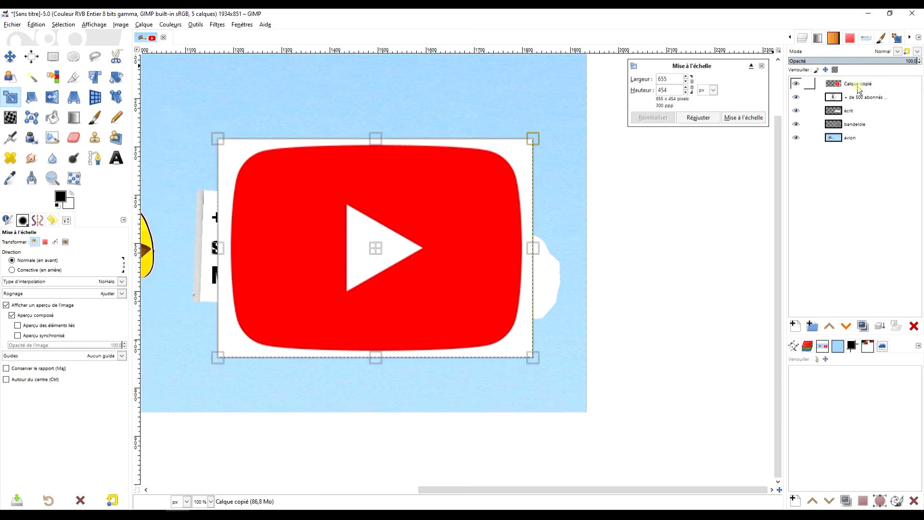
{"action": "left_click_drag", "start_coordinate": [218, 140], "coordinate": [393, 232]}
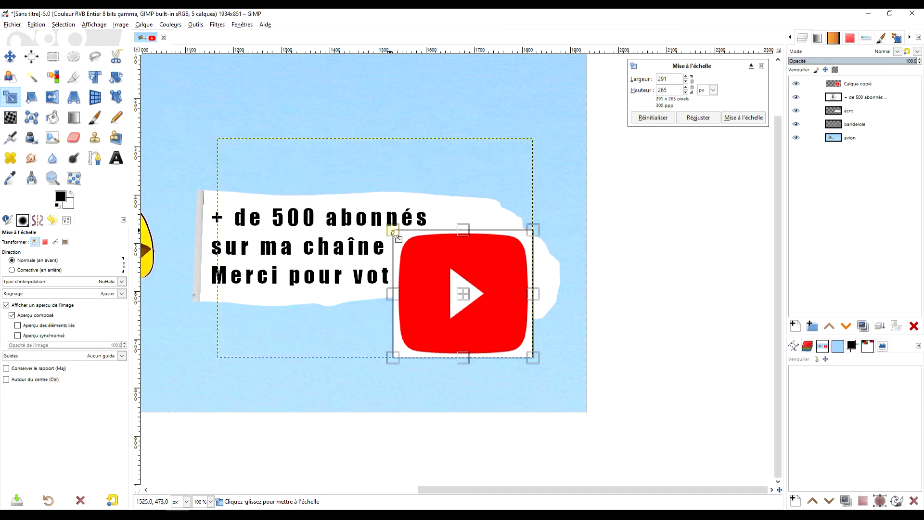
{"action": "left_click", "coordinate": [653, 118]}
{"action": "left_click", "coordinate": [692, 85]}
{"action": "left_click_drag", "start_coordinate": [217, 140], "coordinate": [422, 248]}
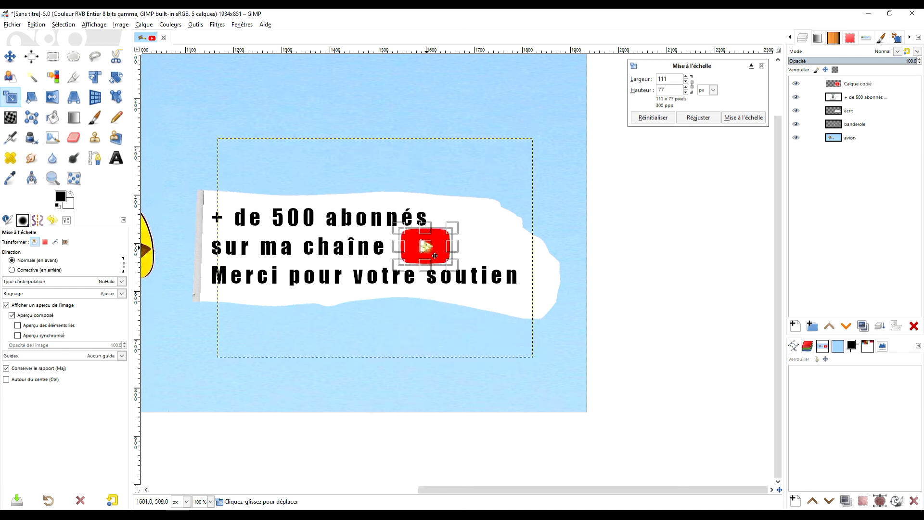
{"action": "left_click_drag", "start_coordinate": [463, 275], "coordinate": [432, 257]}
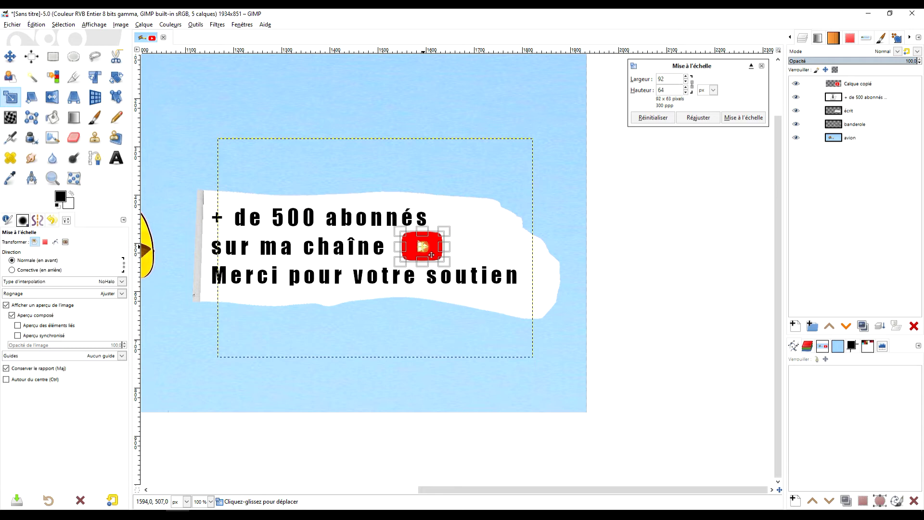
- Hide the "écrit" layer, place the small logo just after "sur ma chaîne" on the banner, and apply the scaling
{"action": "left_click", "coordinate": [795, 111]}
{"action": "scroll", "coordinate": [456, 267], "scroll_direction": "up", "scroll_amount": 1}
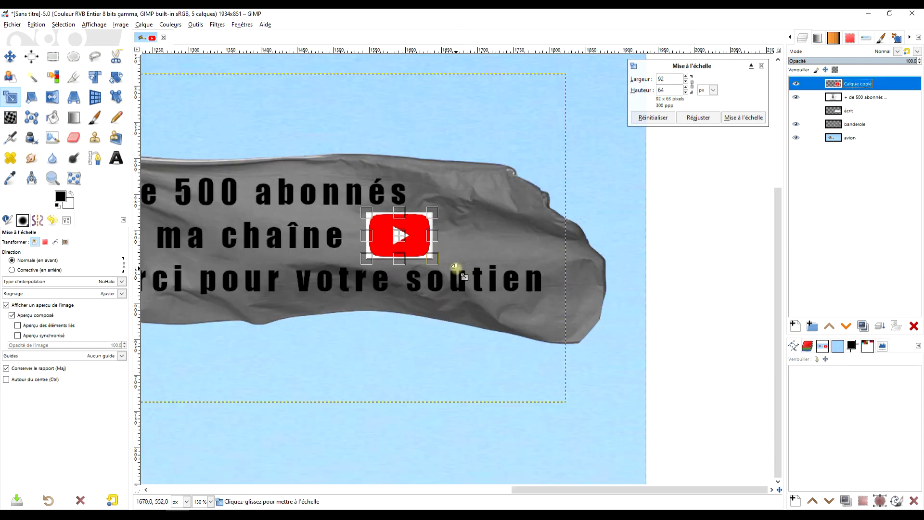
{"action": "scroll", "coordinate": [455, 277], "scroll_direction": "up", "scroll_amount": 1}
{"action": "scroll", "coordinate": [454, 277], "scroll_direction": "left", "scroll_amount": 2}
{"action": "left_click_drag", "start_coordinate": [440, 257], "coordinate": [459, 256]}
{"action": "scroll", "coordinate": [423, 260], "scroll_direction": "down", "scroll_amount": 1}
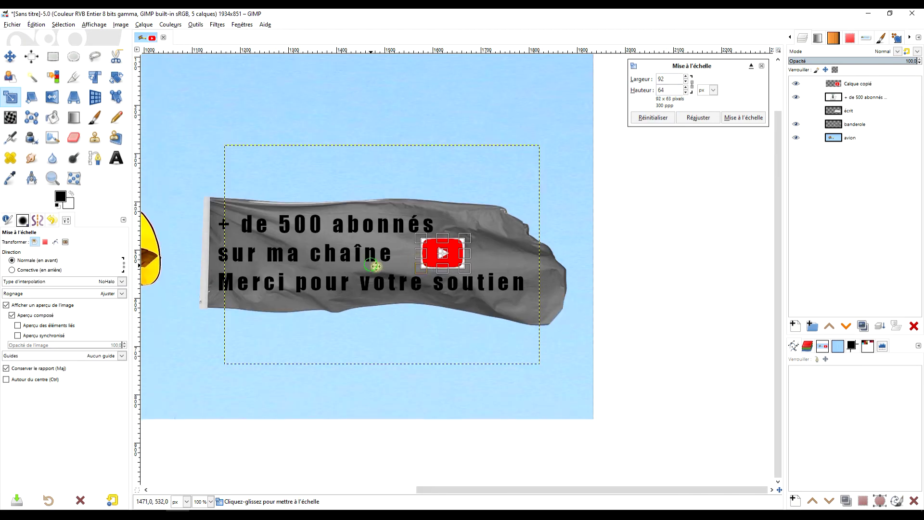
{"action": "scroll", "coordinate": [427, 260], "scroll_direction": "up", "scroll_amount": 1}
{"action": "scroll", "coordinate": [433, 257], "scroll_direction": "up", "scroll_amount": 1}
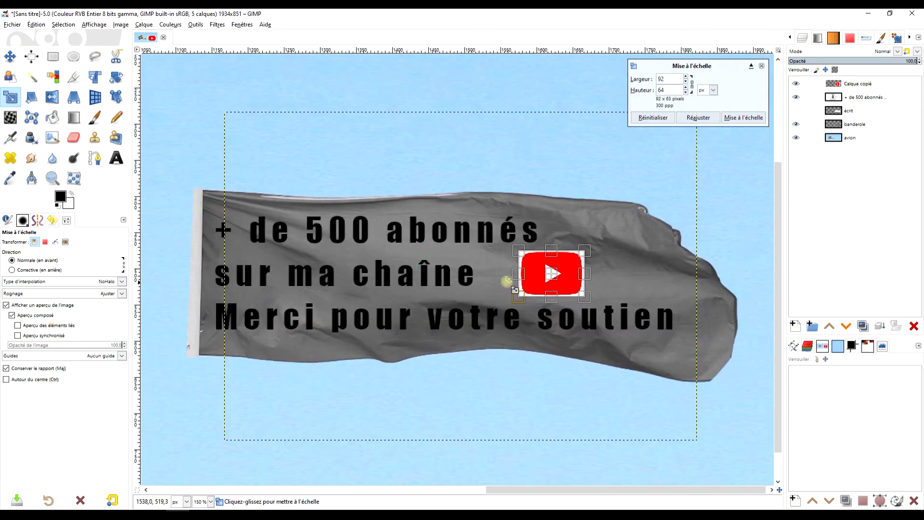
{"action": "left_click_drag", "start_coordinate": [552, 273], "coordinate": [550, 271]}
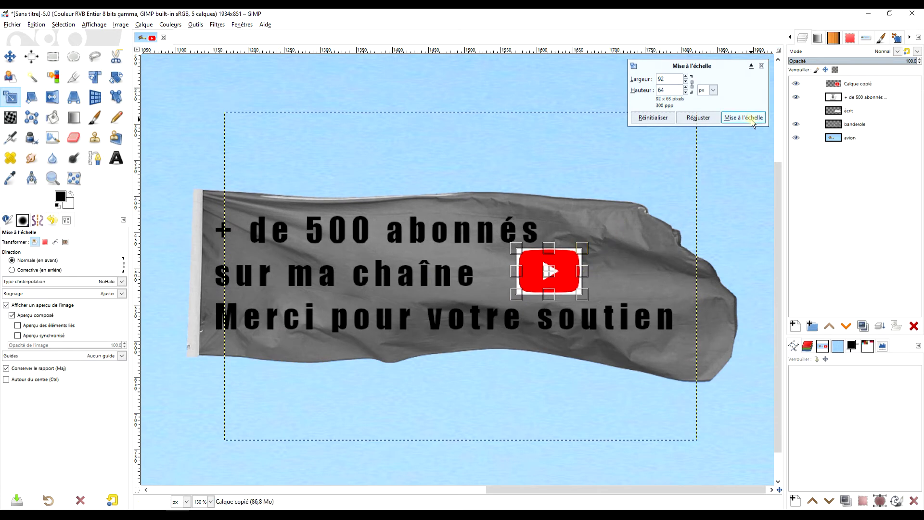
{"action": "left_click_drag", "start_coordinate": [555, 279], "coordinate": [537, 281]}
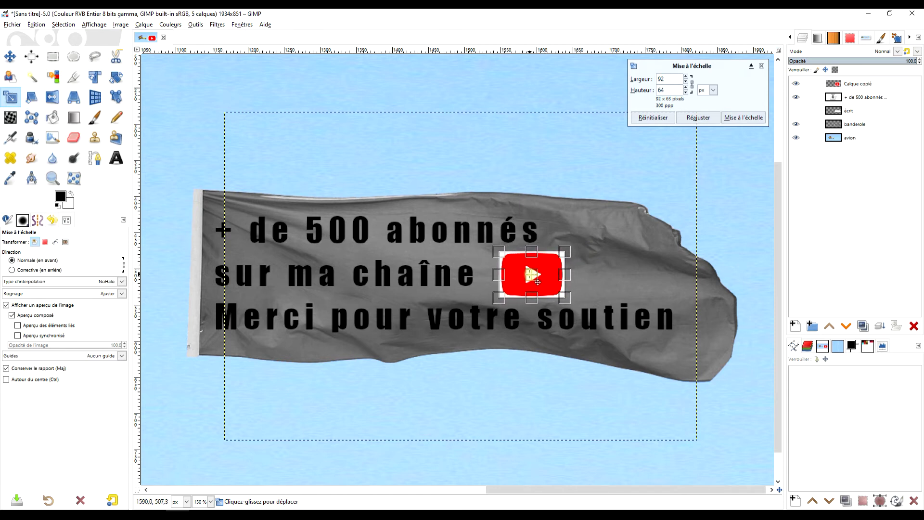
{"action": "left_click", "coordinate": [743, 118]}
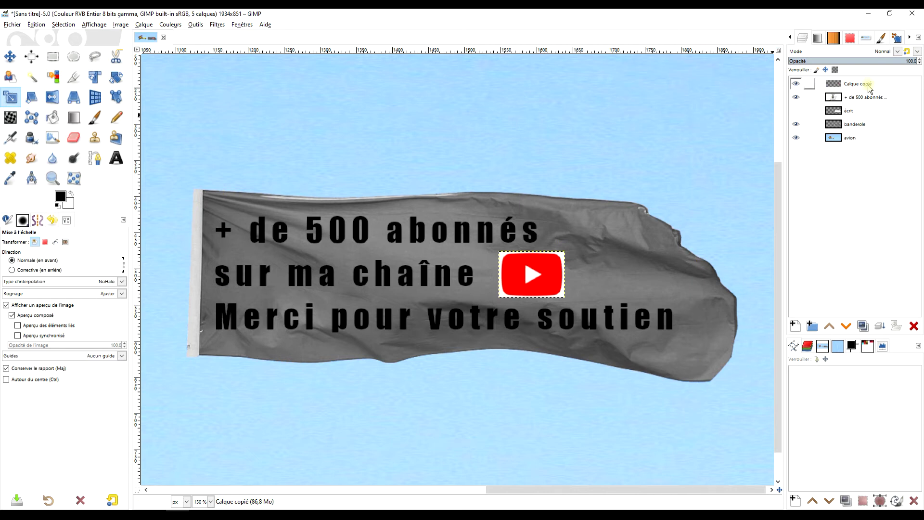
- Merge the YouTube logo layer down into the "+ de 500 abonnés" text layer
{"action": "left_click", "coordinate": [796, 111]}
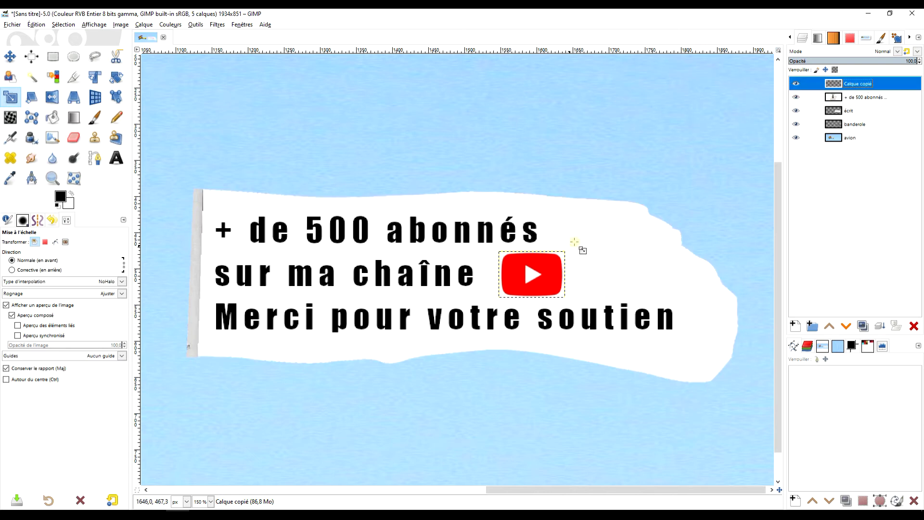
{"action": "scroll", "coordinate": [594, 210], "scroll_direction": "down", "scroll_amount": 2}
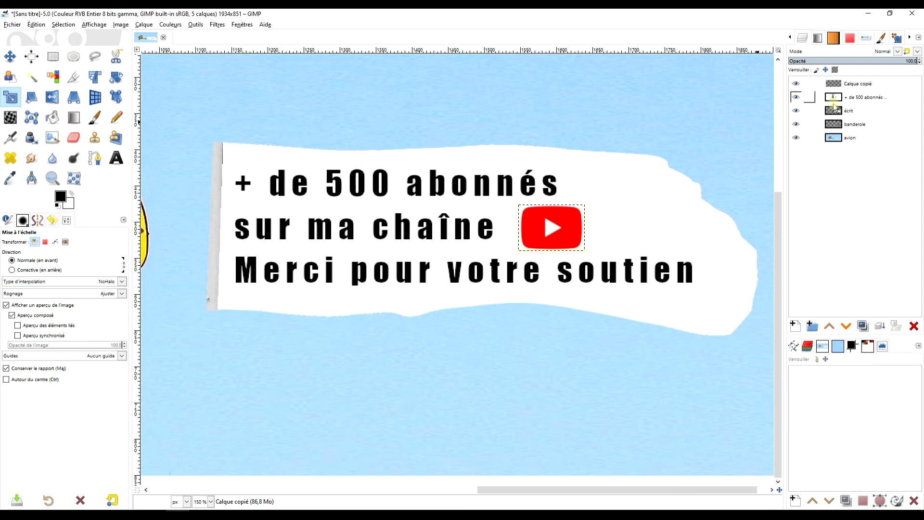
{"action": "left_click", "coordinate": [832, 113]}
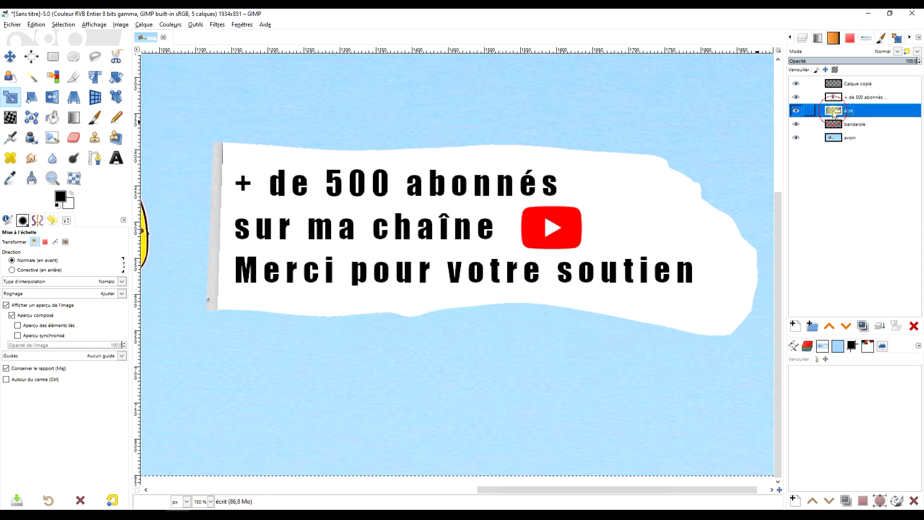
{"action": "left_click", "coordinate": [795, 111]}
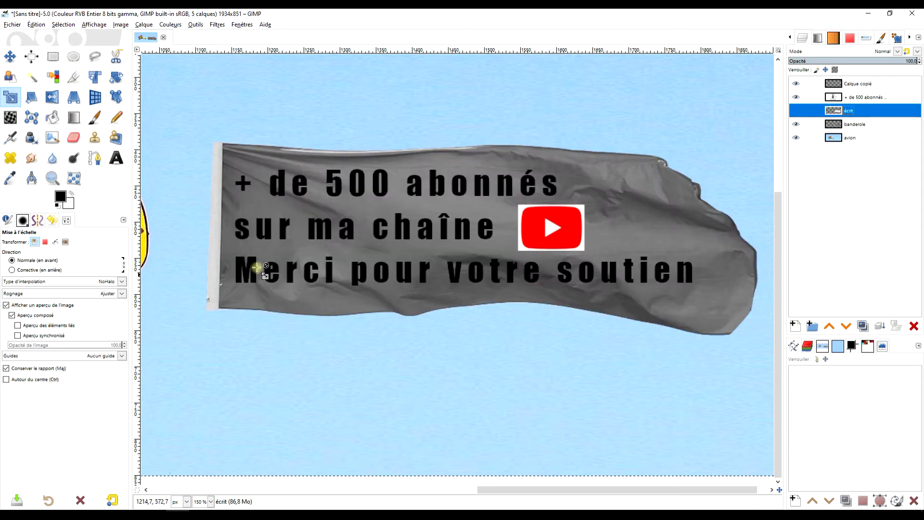
{"action": "left_click", "coordinate": [888, 84]}
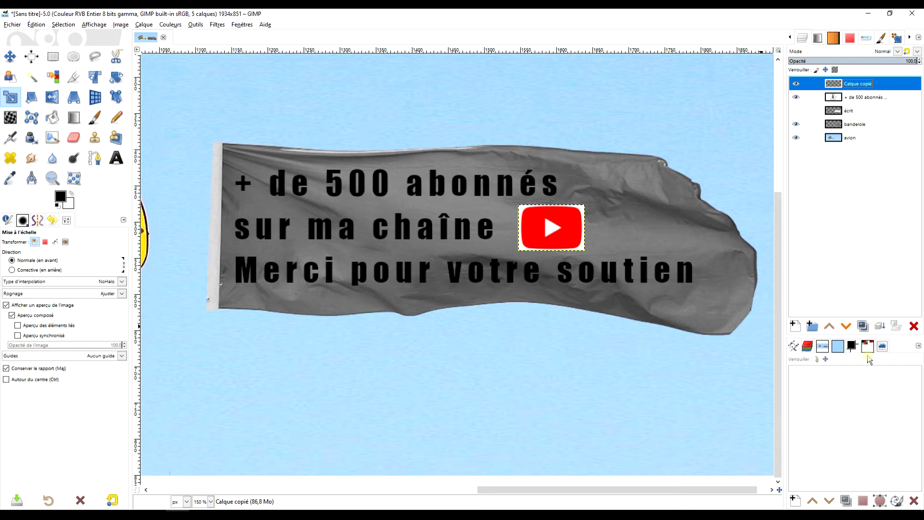
{"action": "left_click", "coordinate": [880, 327]}
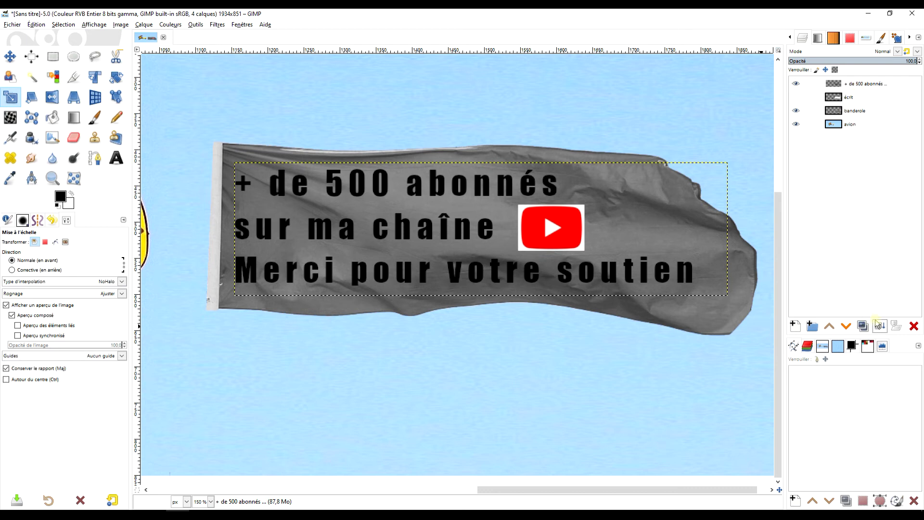
- Try merging the combined text and logo layer into the "écrit" layer and lowering the merged layer's opacity
{"action": "left_click", "coordinate": [796, 97]}
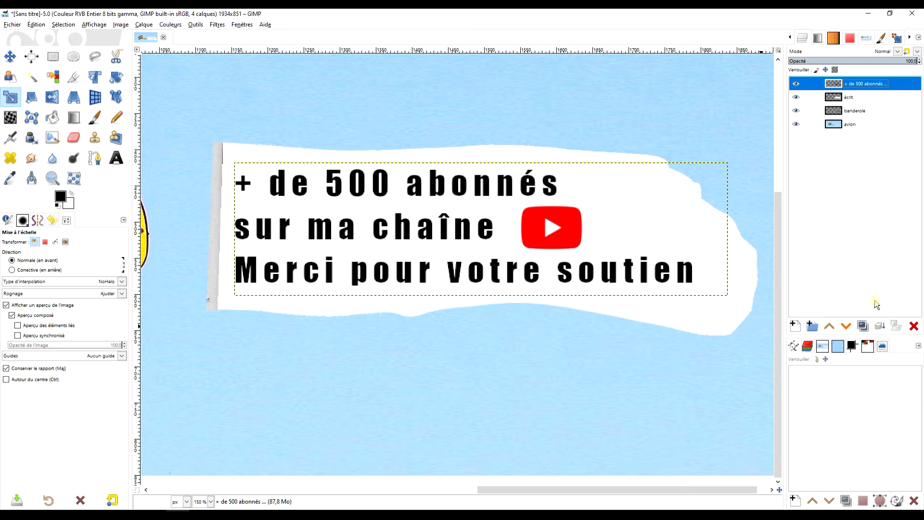
{"action": "left_click", "coordinate": [876, 326]}
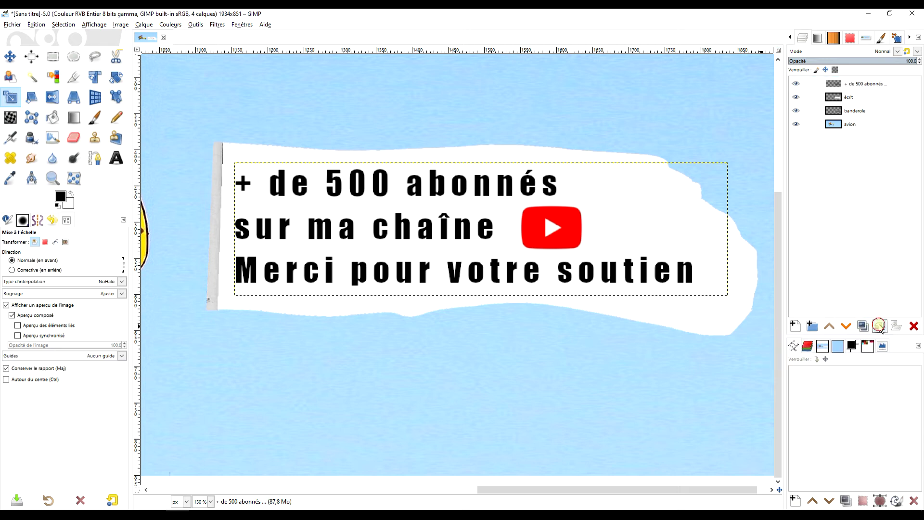
{"action": "left_click", "coordinate": [895, 53]}
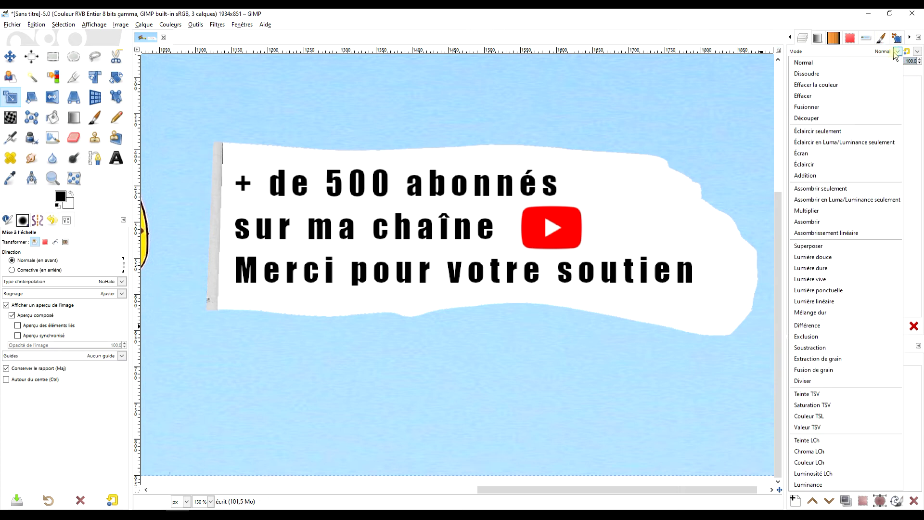
{"action": "left_click", "coordinate": [895, 53]}
{"action": "left_click_drag", "start_coordinate": [868, 61], "coordinate": [920, 61]}
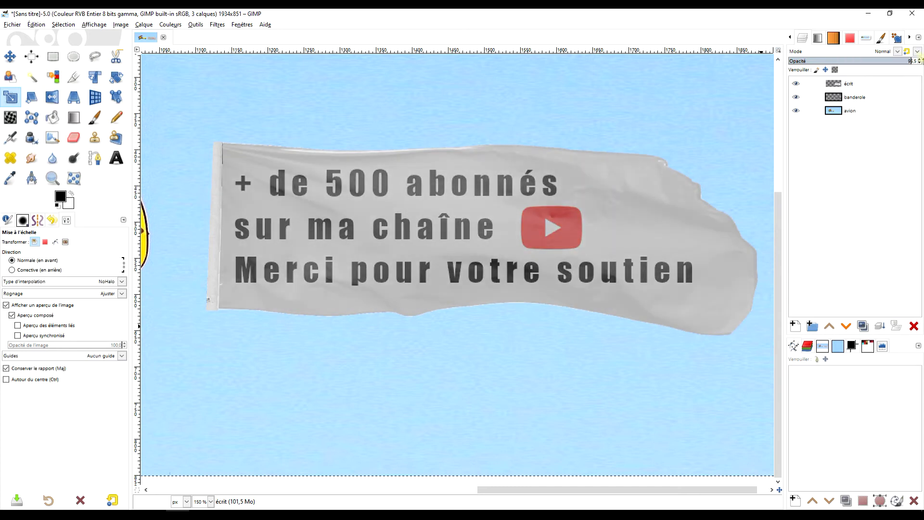
{"action": "left_click", "coordinate": [797, 84]}
{"action": "left_click", "coordinate": [797, 84]}
{"action": "left_click_drag", "start_coordinate": [633, 210], "coordinate": [607, 221]}
- Undo the opacity change and the merge into the "écrit" layer
{"action": "key", "text": "ctrl+z"}
{"action": "key", "text": "ctrl+z"}
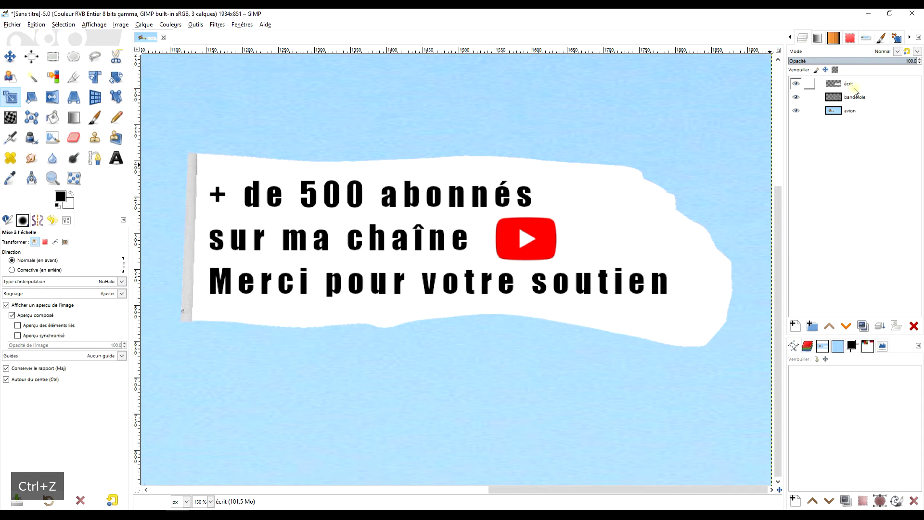
{"action": "key", "text": "ctrl+z"}
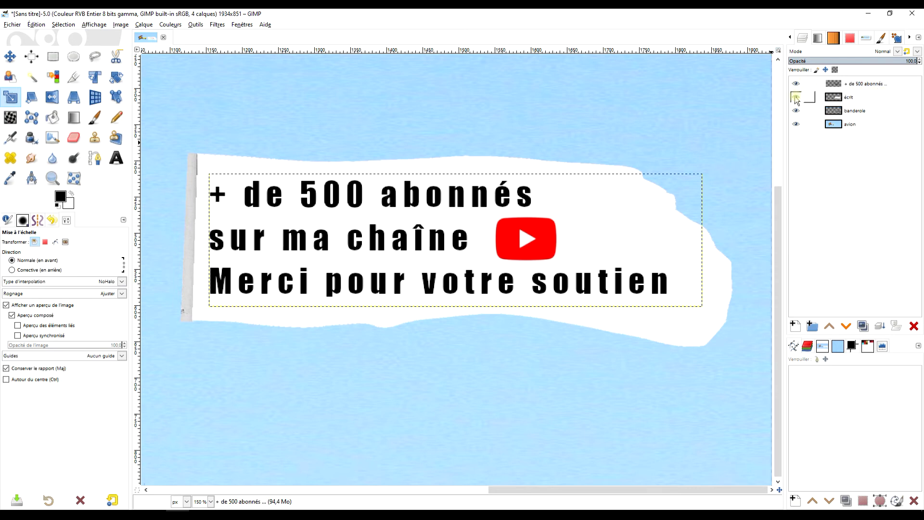
- Hide the "écrit" layer and shear the combined text and logo layer horizontally by -9
{"action": "left_click", "coordinate": [835, 84]}
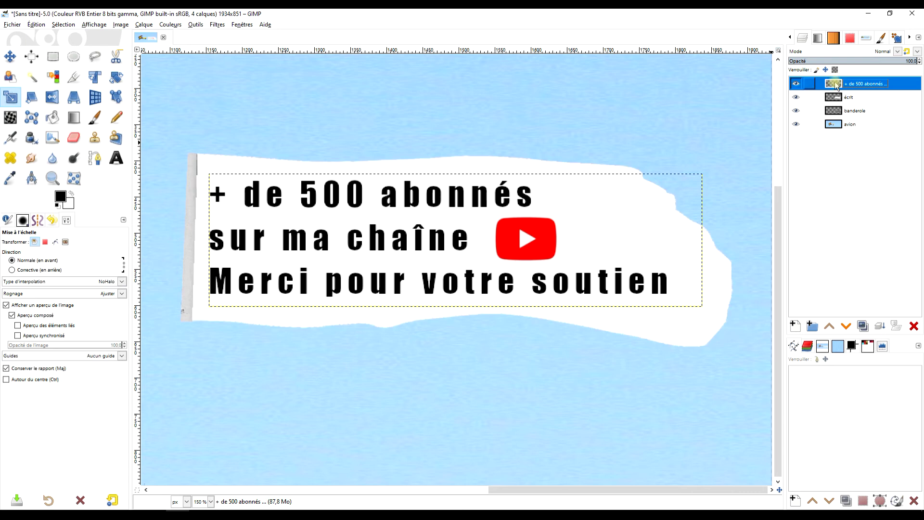
{"action": "left_click", "coordinate": [795, 97]}
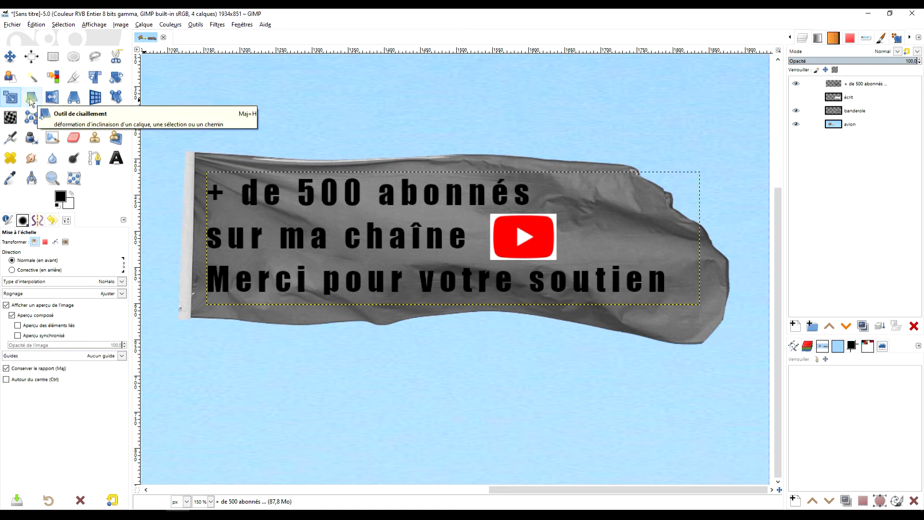
{"action": "left_click", "coordinate": [31, 99]}
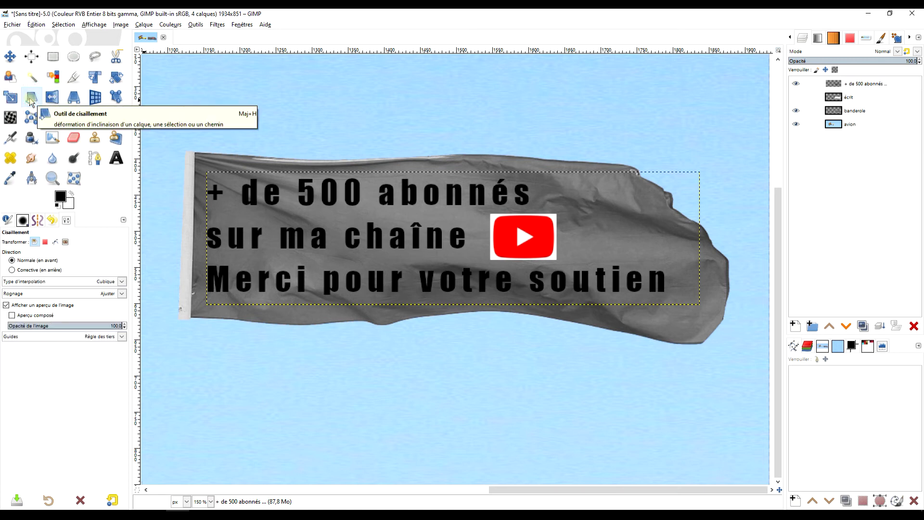
{"action": "left_click", "coordinate": [357, 197]}
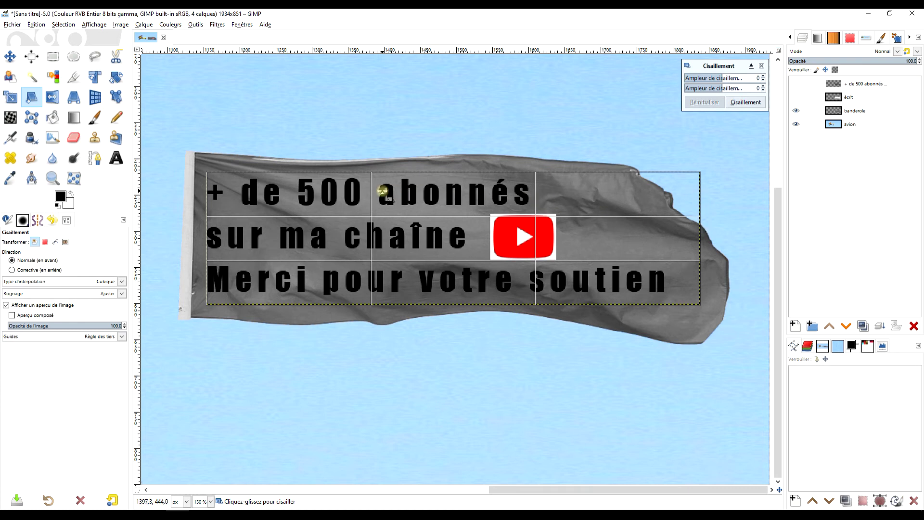
{"action": "left_click_drag", "start_coordinate": [359, 192], "coordinate": [346, 186]}
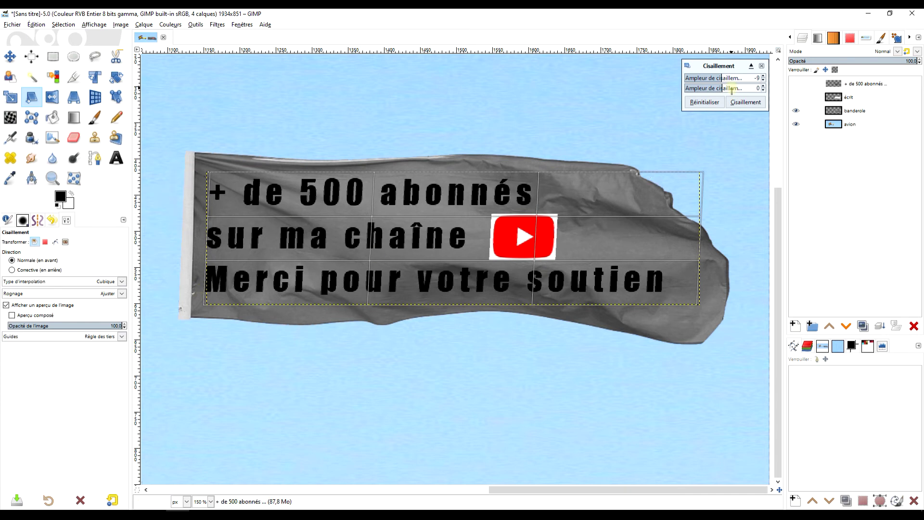
{"action": "left_click", "coordinate": [757, 100]}
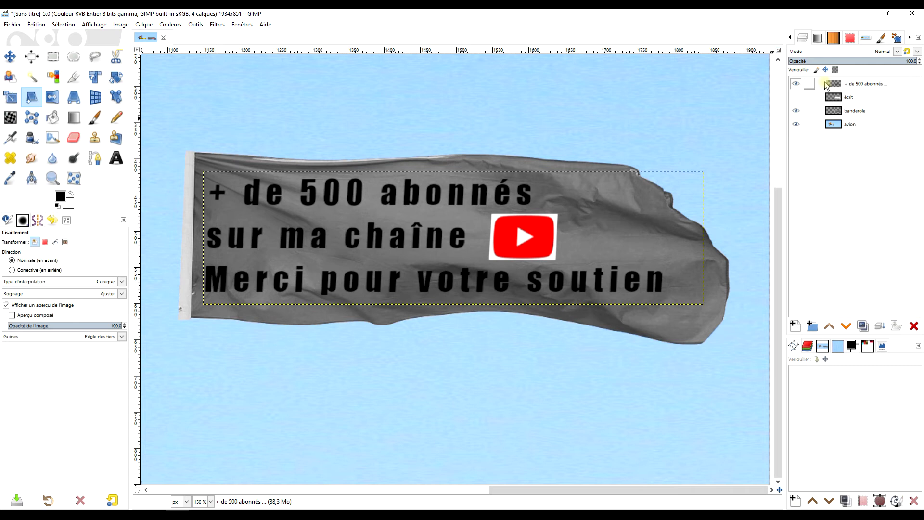
- Show the "écrit" layer again and merge the sheared text and logo layer down into it
{"action": "left_click", "coordinate": [795, 98]}
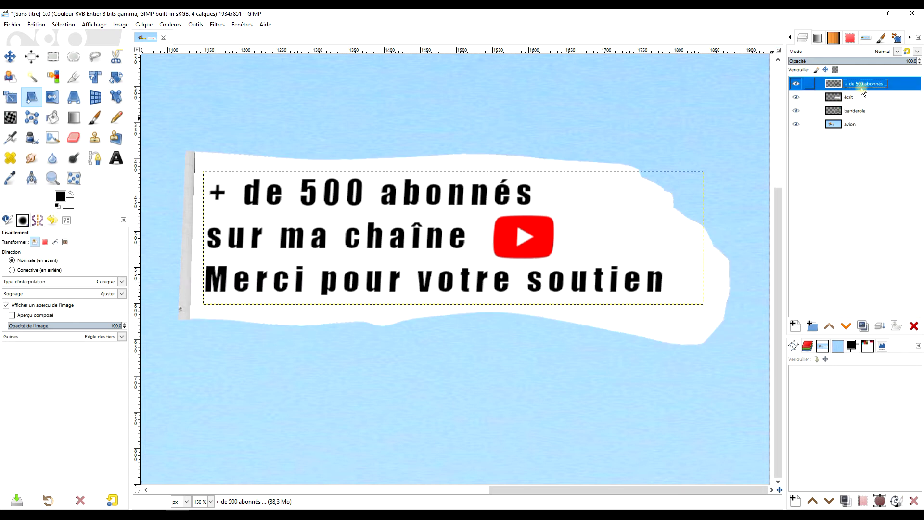
{"action": "scroll", "coordinate": [577, 202], "scroll_direction": "down", "scroll_amount": 1}
{"action": "scroll", "coordinate": [578, 202], "scroll_direction": "left", "scroll_amount": 1}
{"action": "scroll", "coordinate": [581, 190], "scroll_direction": "right", "scroll_amount": 3}
{"action": "scroll", "coordinate": [583, 192], "scroll_direction": "up", "scroll_amount": 2}
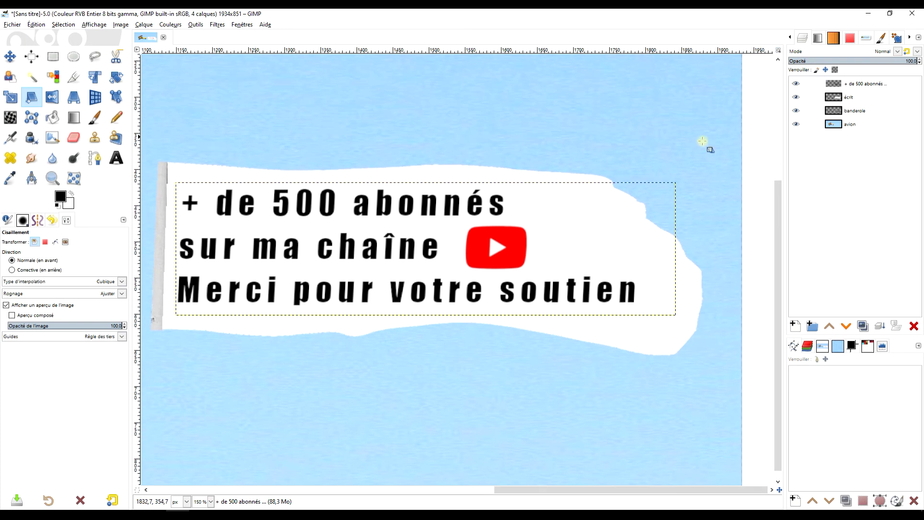
{"action": "left_click", "coordinate": [849, 84]}
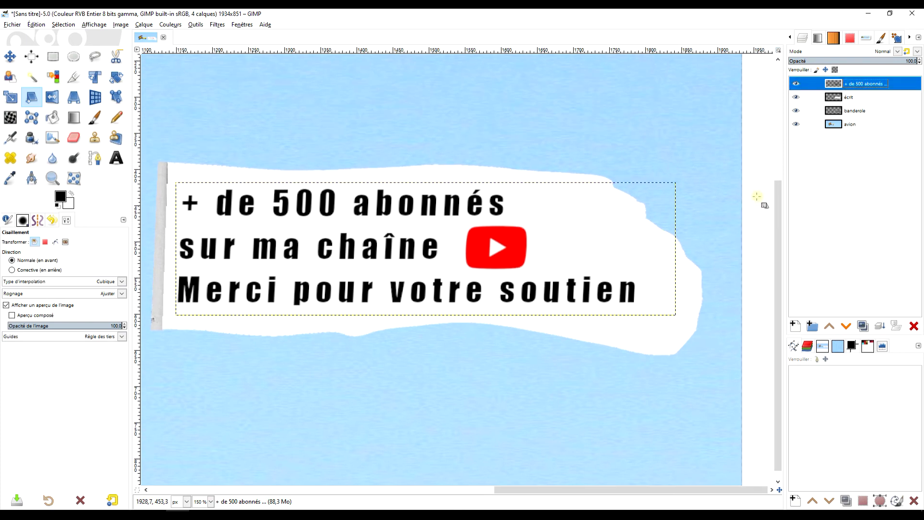
{"action": "left_click", "coordinate": [880, 327]}
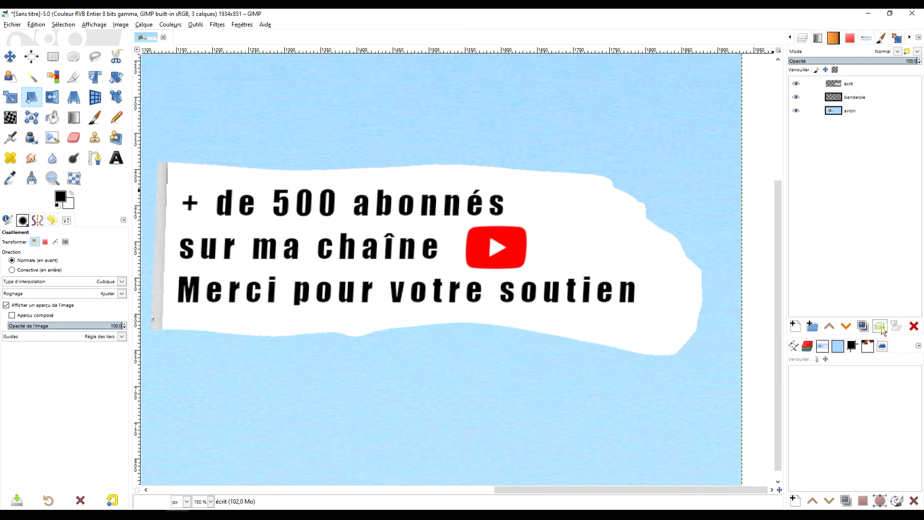
- Resize the "écrit" and "banderole" layers to the image dimensions
{"action": "scroll", "coordinate": [524, 276], "scroll_direction": "down", "scroll_amount": 2}
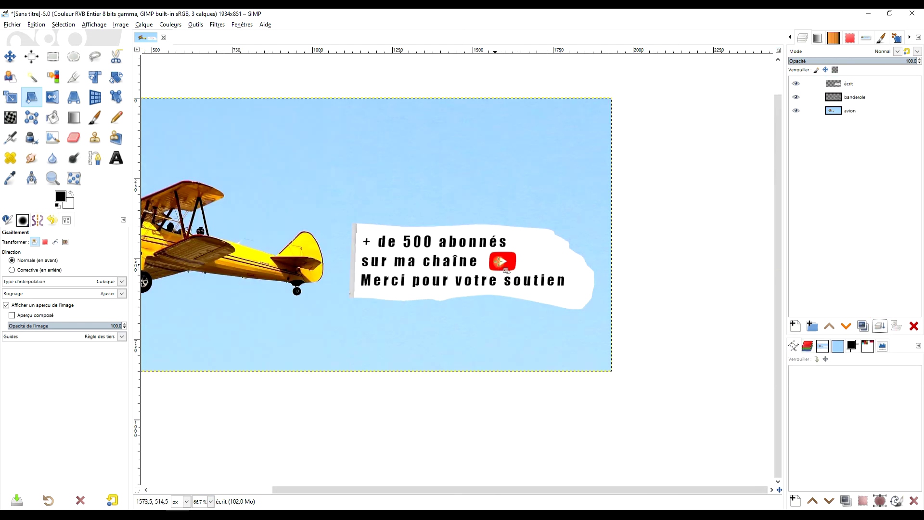
{"action": "scroll", "coordinate": [500, 262], "scroll_direction": "up", "scroll_amount": 1}
{"action": "left_click", "coordinate": [859, 85]}
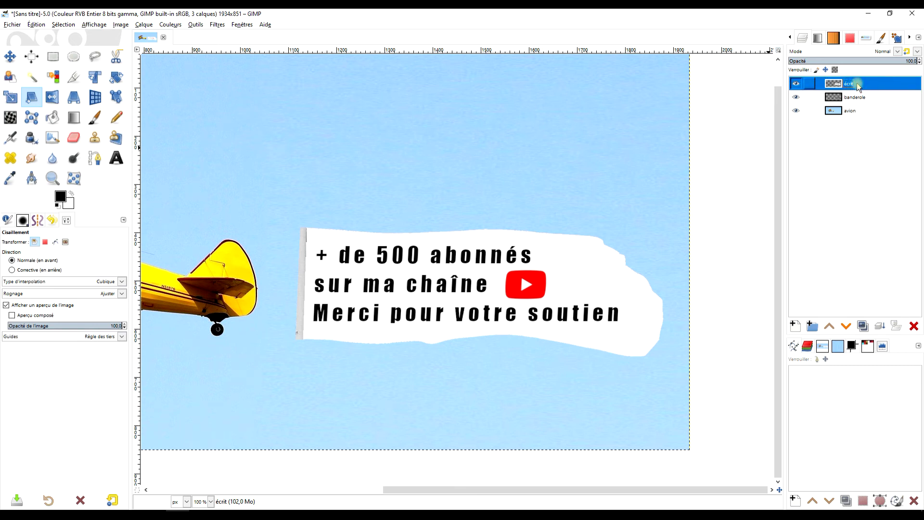
{"action": "left_click", "coordinate": [796, 85]}
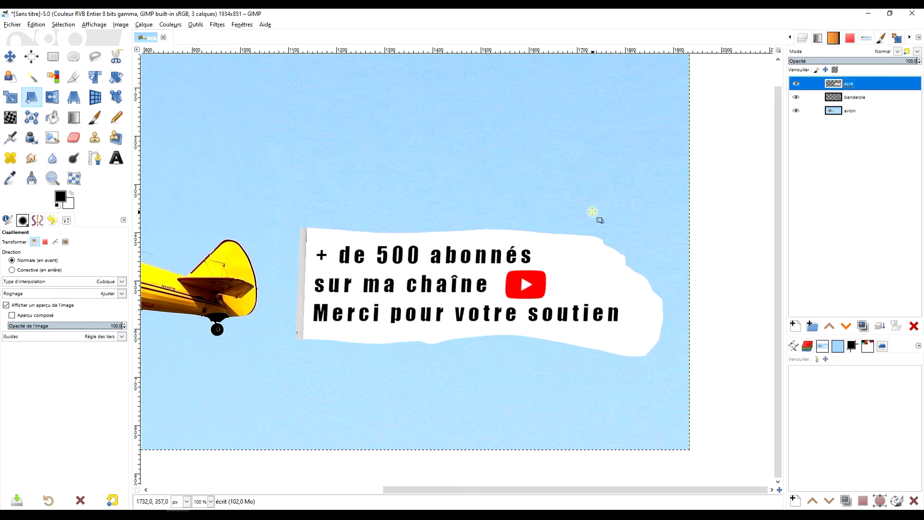
{"action": "scroll", "coordinate": [594, 212], "scroll_direction": "down", "scroll_amount": 1}
{"action": "scroll", "coordinate": [623, 221], "scroll_direction": "down", "scroll_amount": 1}
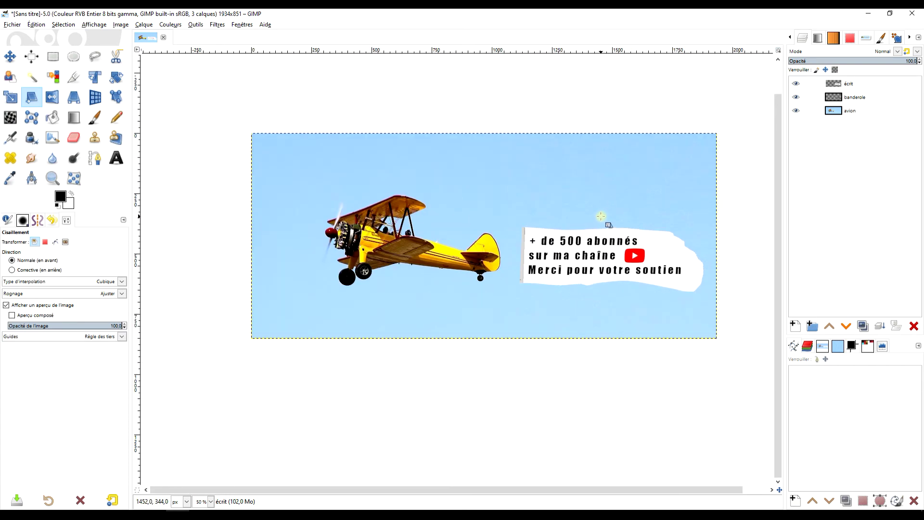
{"action": "right_click", "coordinate": [837, 86]}
{"action": "left_click", "coordinate": [774, 217]}
{"action": "right_click", "coordinate": [835, 99]}
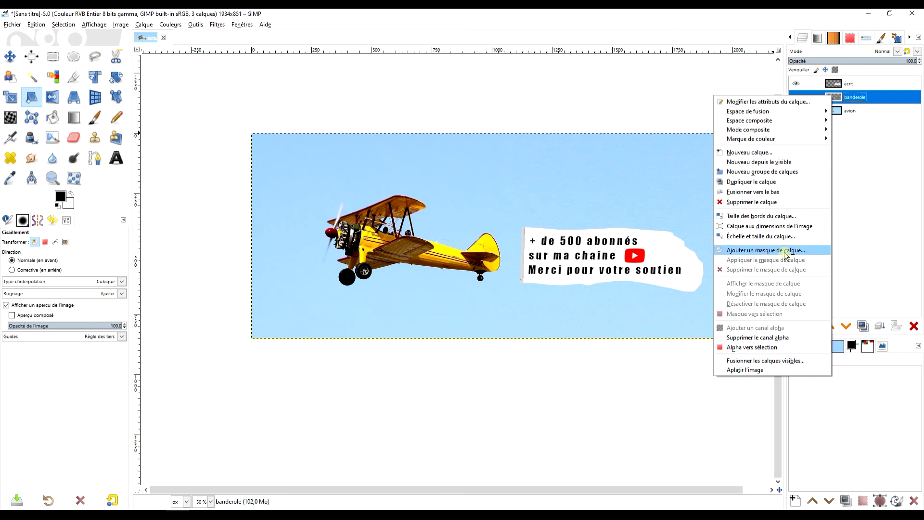
{"action": "left_click", "coordinate": [774, 226]}
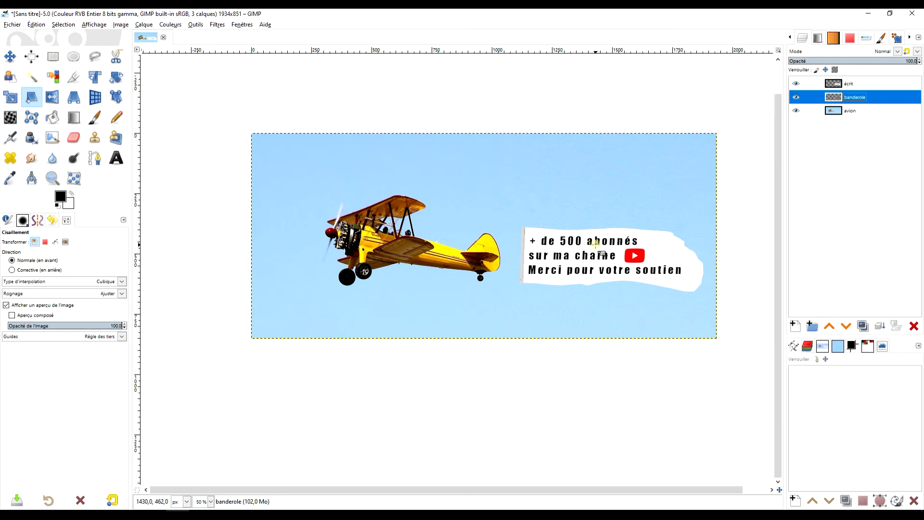
- Set the blending mode of the "écrit" layer to Fusion de grain
{"action": "scroll", "coordinate": [595, 243], "scroll_direction": "up", "scroll_amount": 3, "text": "ctrl"}
{"action": "scroll", "coordinate": [621, 260], "scroll_direction": "right", "scroll_amount": 3}
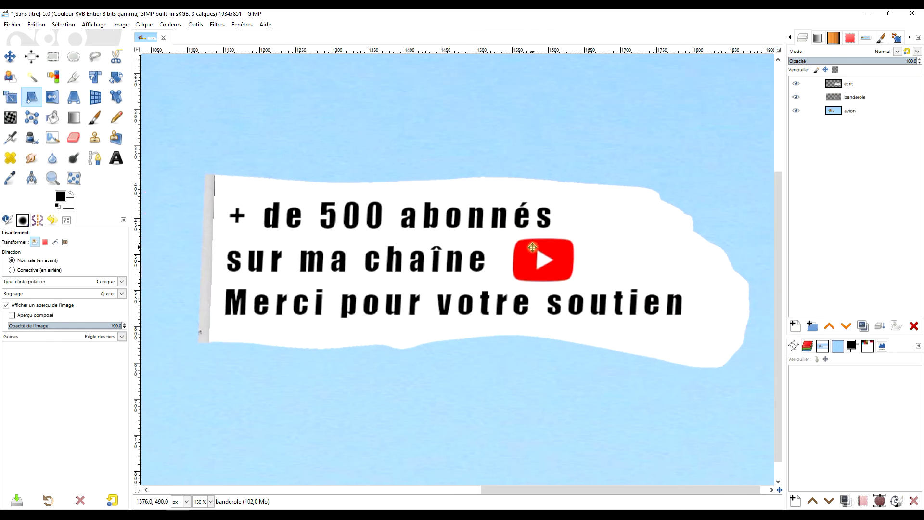
{"action": "left_click", "coordinate": [891, 52]}
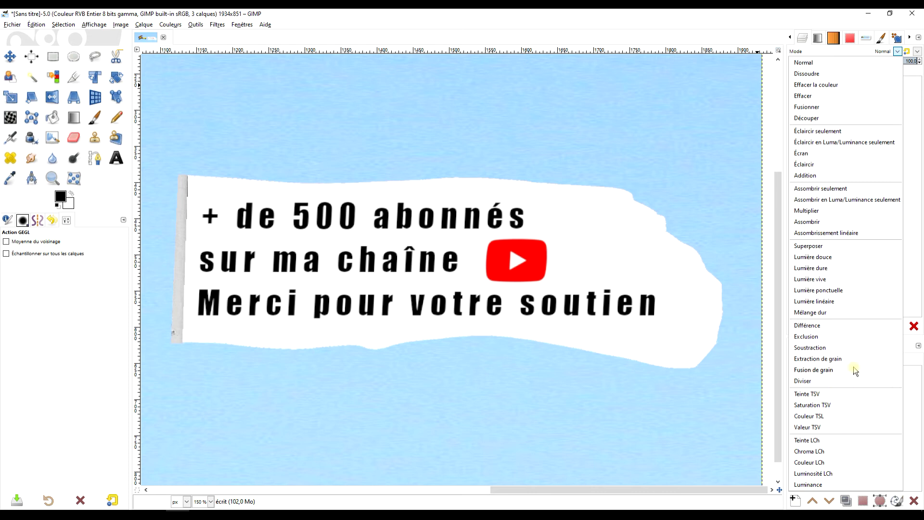
{"action": "left_click", "coordinate": [827, 369]}
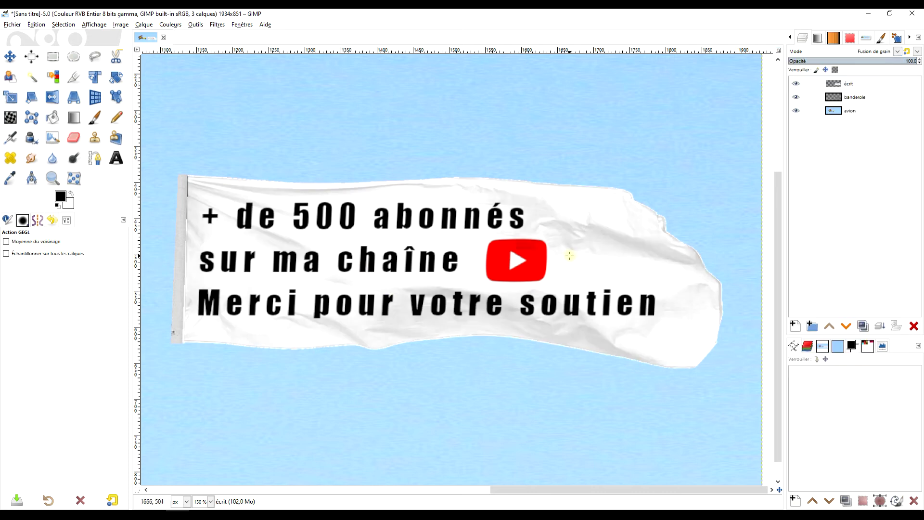
- Start the Déplacer map filter on the "écrit" layer with "banderole" as both the Aux and Aux2 inputs
{"action": "left_click", "coordinate": [847, 83]}
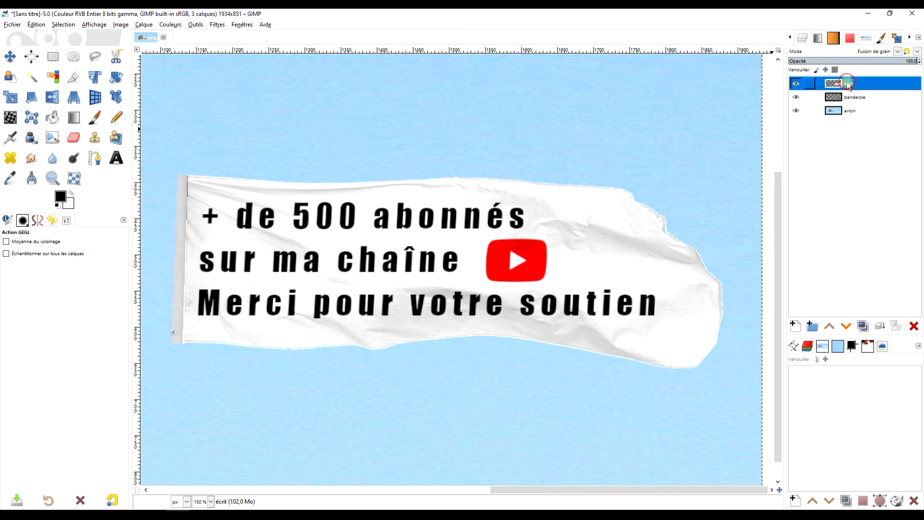
{"action": "left_click", "coordinate": [217, 25]}
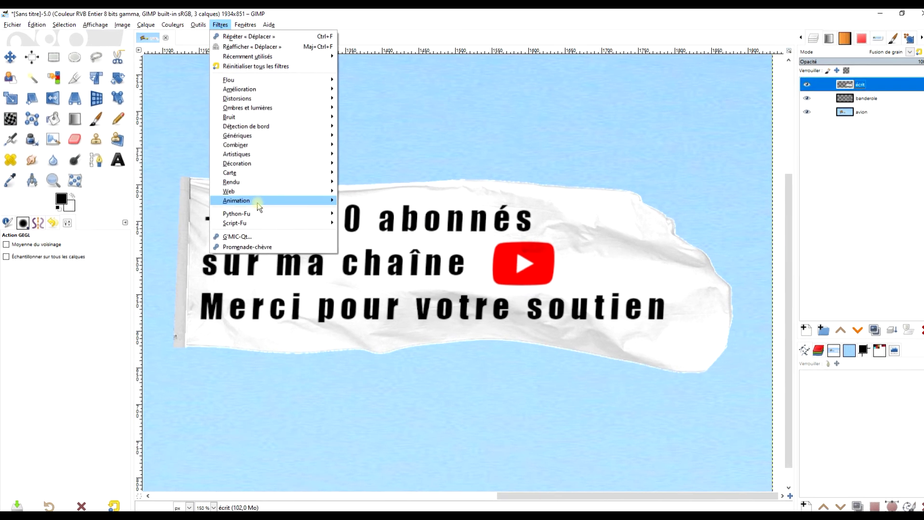
{"action": "mouse_move", "coordinate": [276, 176]}
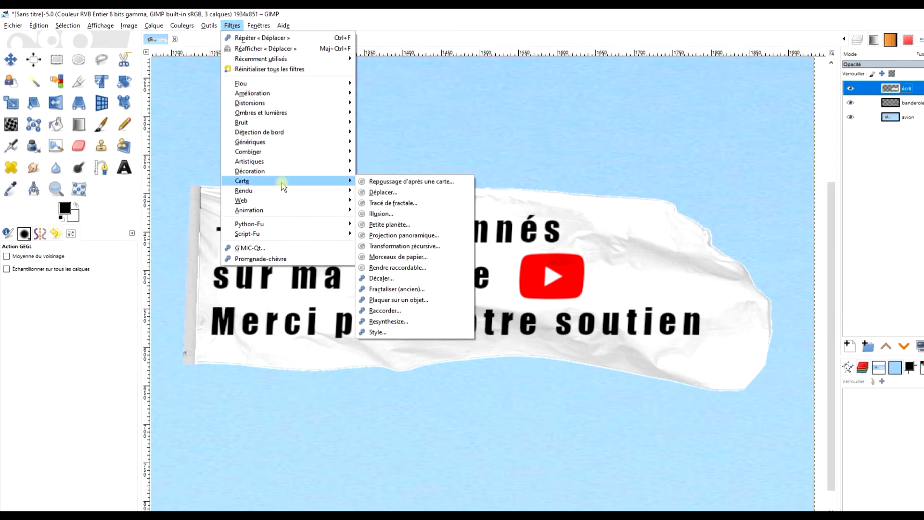
{"action": "left_click", "coordinate": [393, 197]}
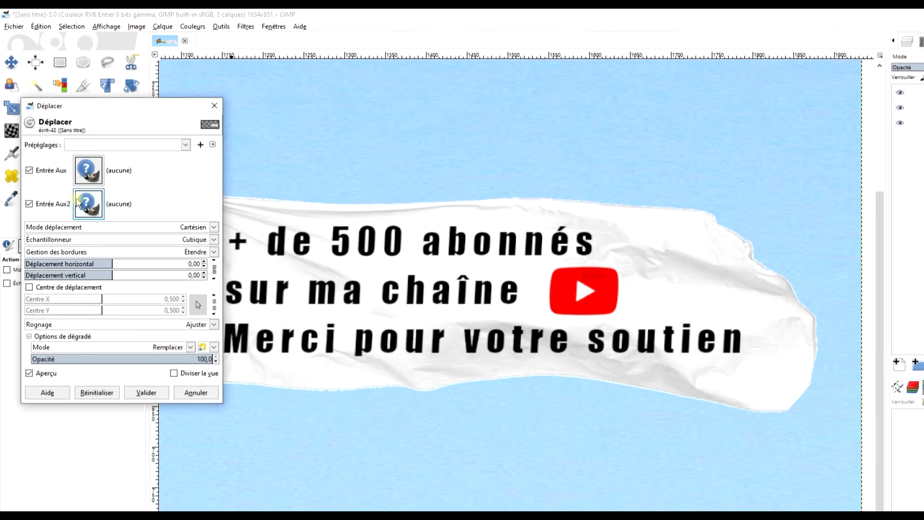
{"action": "left_click", "coordinate": [86, 165]}
{"action": "left_click", "coordinate": [247, 246]}
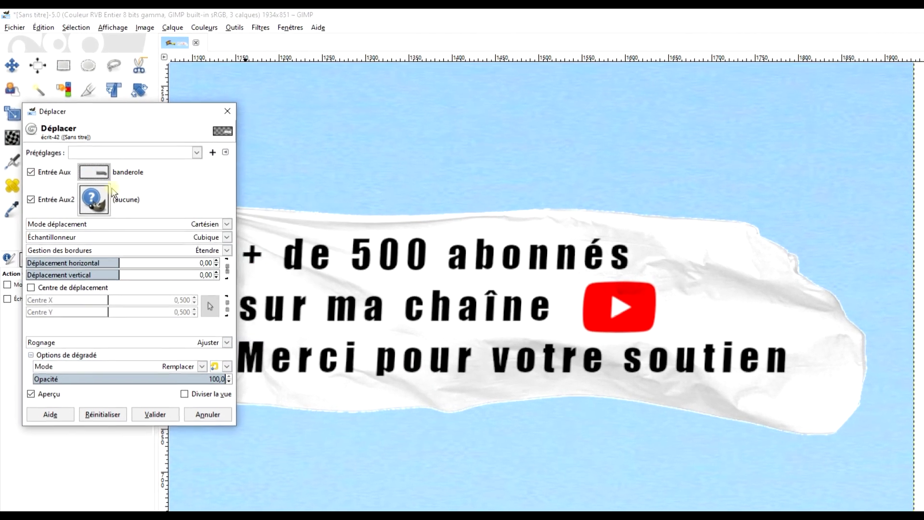
{"action": "left_click", "coordinate": [91, 207]}
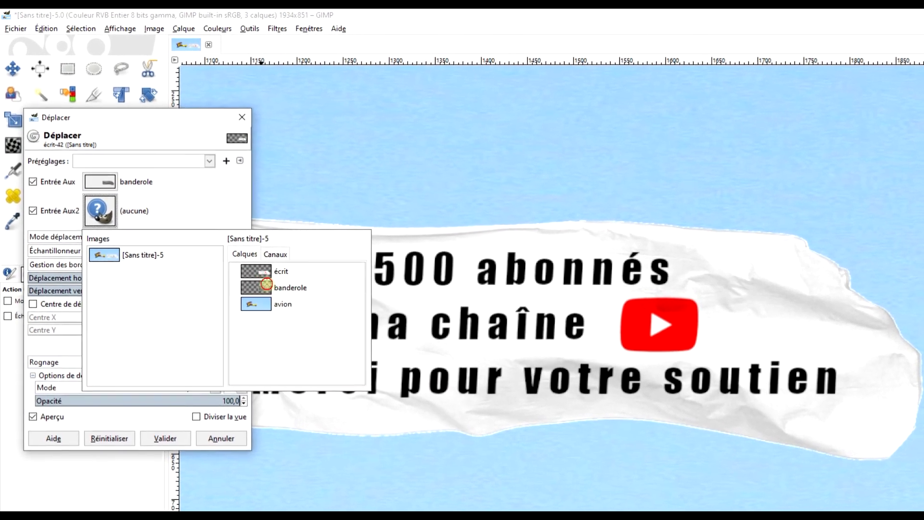
{"action": "left_click", "coordinate": [316, 283]}
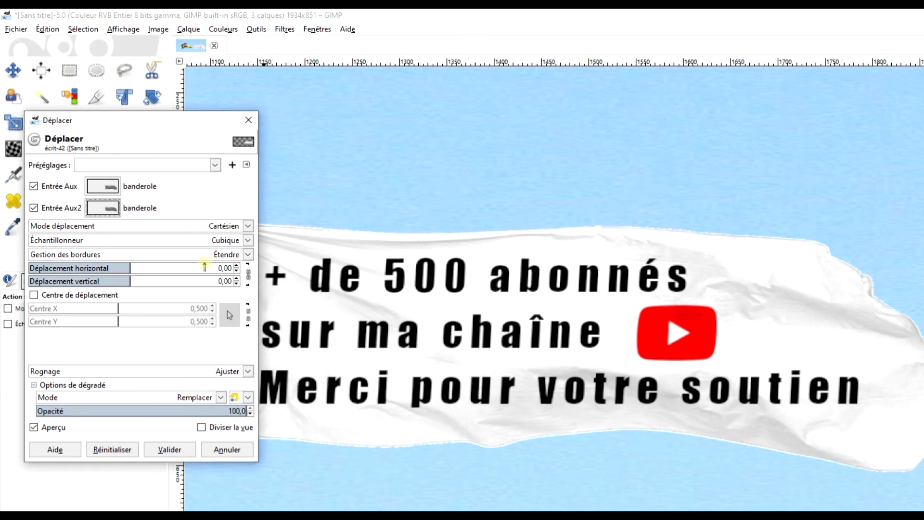
- Set the filter's sampler to SansHalo and unlink the horizontal and vertical displacement values
{"action": "left_click", "coordinate": [239, 241]}
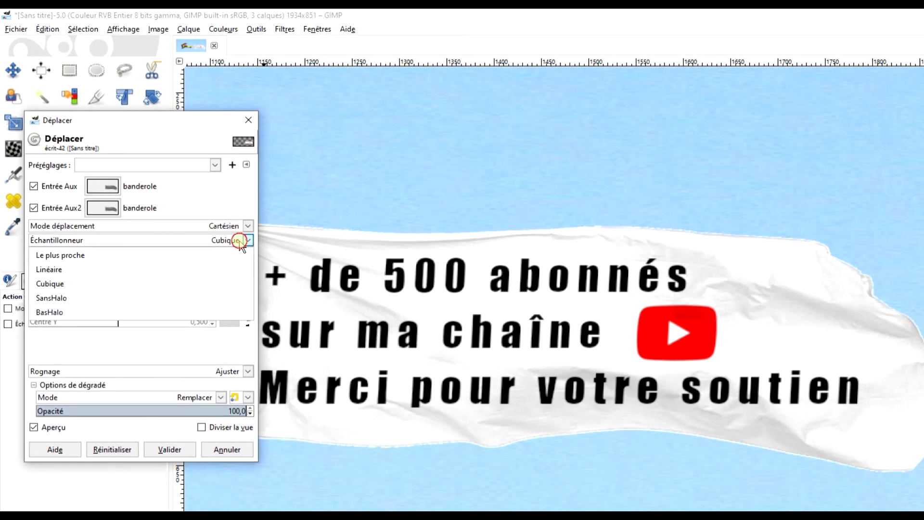
{"action": "left_click", "coordinate": [107, 298]}
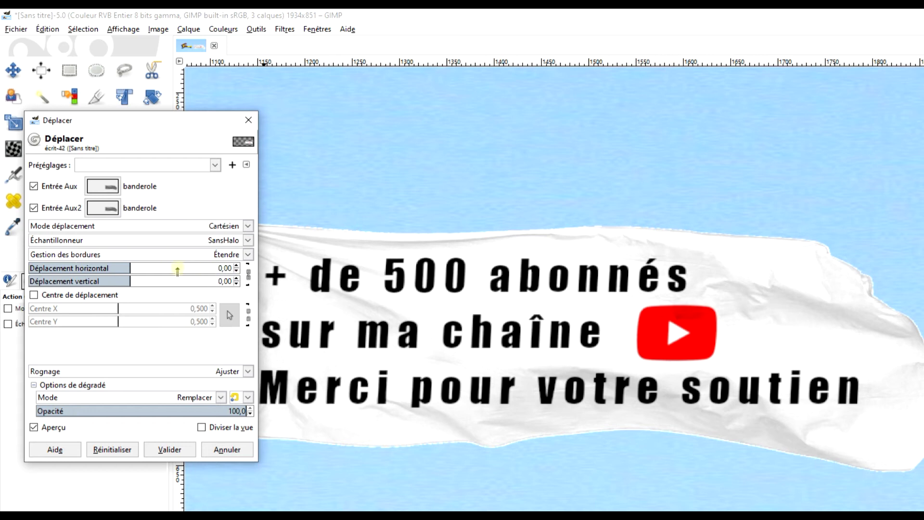
{"action": "left_click", "coordinate": [248, 275]}
- Try a horizontal displacement of 8 and reduce it to 4
{"action": "left_click", "coordinate": [236, 266]}
{"action": "left_click", "coordinate": [237, 266]}
{"action": "left_click", "coordinate": [236, 265]}
{"action": "left_click", "coordinate": [236, 266]}
{"action": "left_click", "coordinate": [236, 266]}
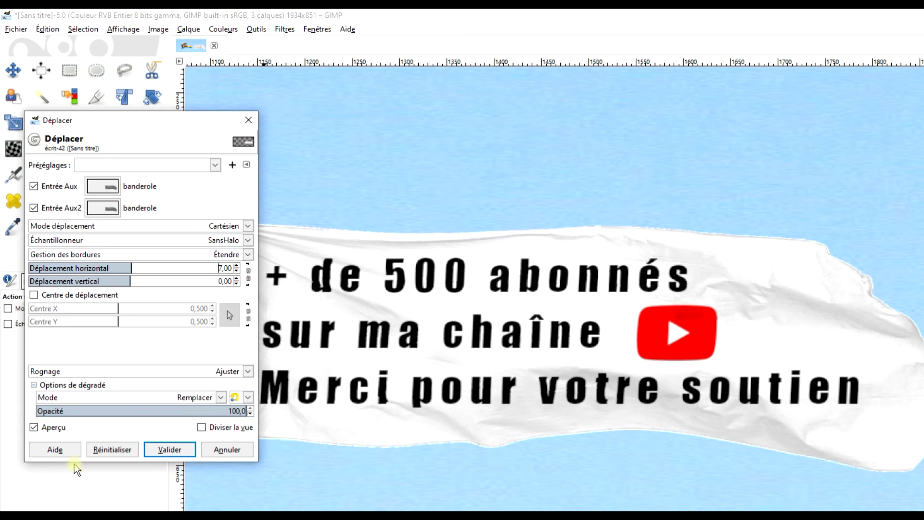
{"action": "left_click", "coordinate": [237, 266]}
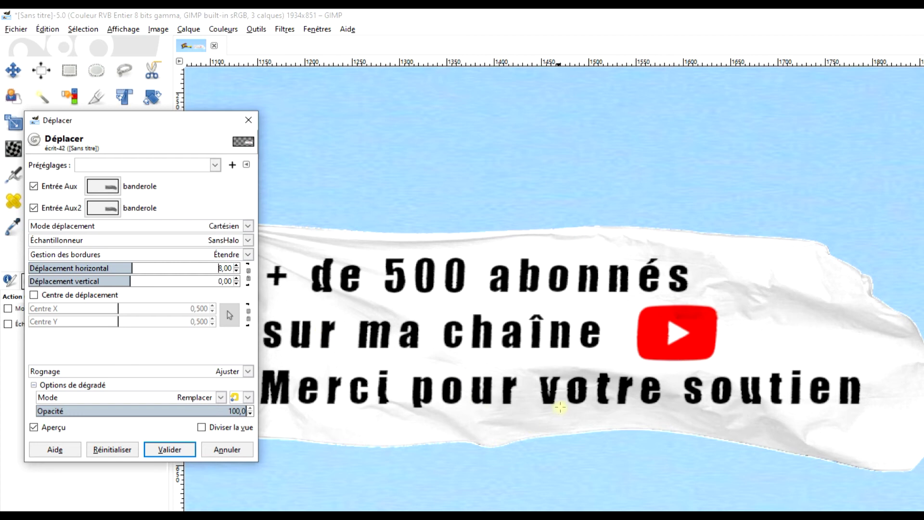
{"action": "left_click", "coordinate": [236, 270]}
{"action": "left_click", "coordinate": [236, 269]}
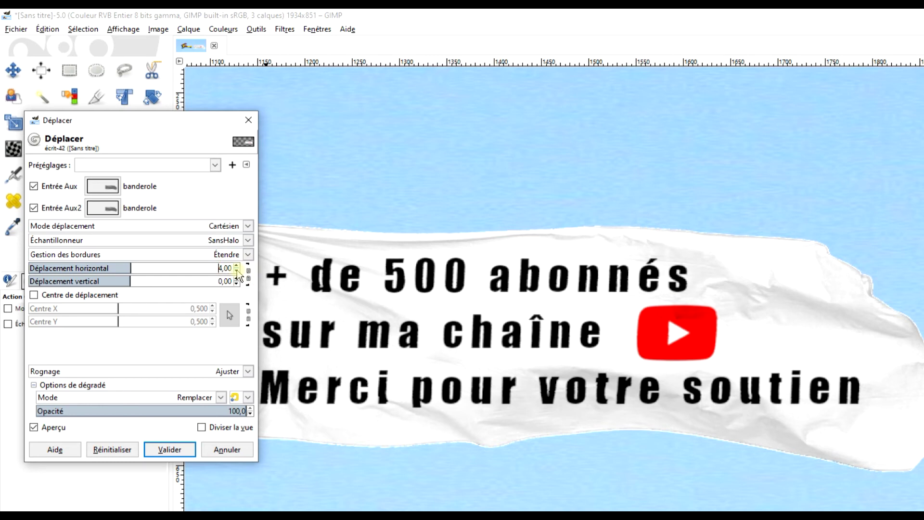
- Try a vertical displacement of 11 for the banner text
{"action": "left_click", "coordinate": [236, 278]}
{"action": "left_click", "coordinate": [236, 278]}
{"action": "left_click", "coordinate": [236, 278]}
{"action": "left_click", "coordinate": [235, 278]}
{"action": "left_click", "coordinate": [236, 279]}
{"action": "left_click", "coordinate": [235, 278]}
{"action": "left_click", "coordinate": [235, 278]}
{"action": "left_click", "coordinate": [236, 278]}
{"action": "left_click", "coordinate": [236, 278]}
{"action": "left_click", "coordinate": [236, 278]}
{"action": "left_click", "coordinate": [236, 278]}
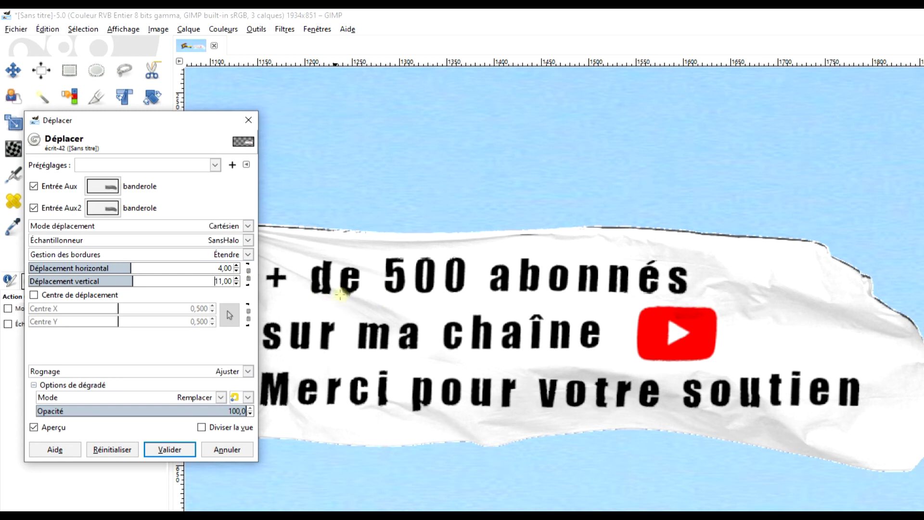
- Inspect the distorted lettering up close and try a vertical displacement of -8
{"action": "left_click_drag", "start_coordinate": [341, 282], "coordinate": [397, 308]}
{"action": "scroll", "coordinate": [414, 318], "scroll_direction": "up", "scroll_amount": 2}
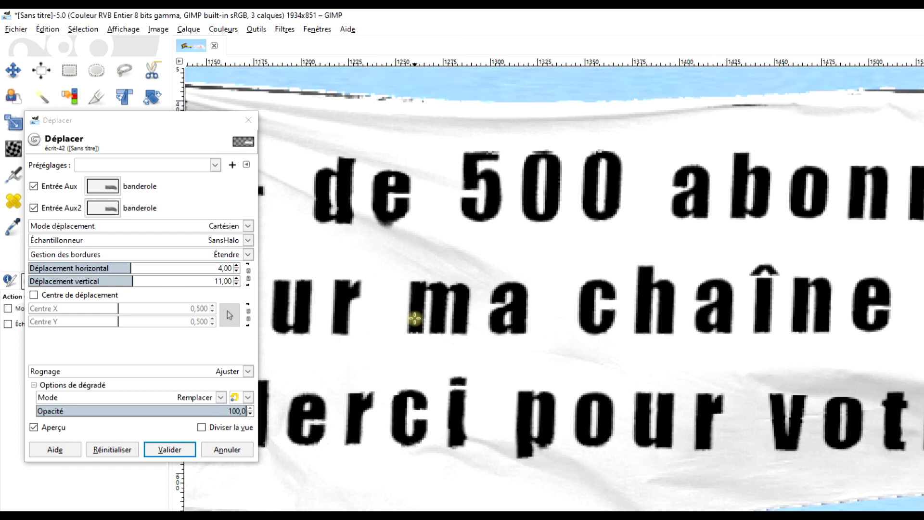
{"action": "scroll", "coordinate": [414, 317], "scroll_direction": "down", "scroll_amount": 2}
{"action": "scroll", "coordinate": [412, 315], "scroll_direction": "up", "scroll_amount": 2}
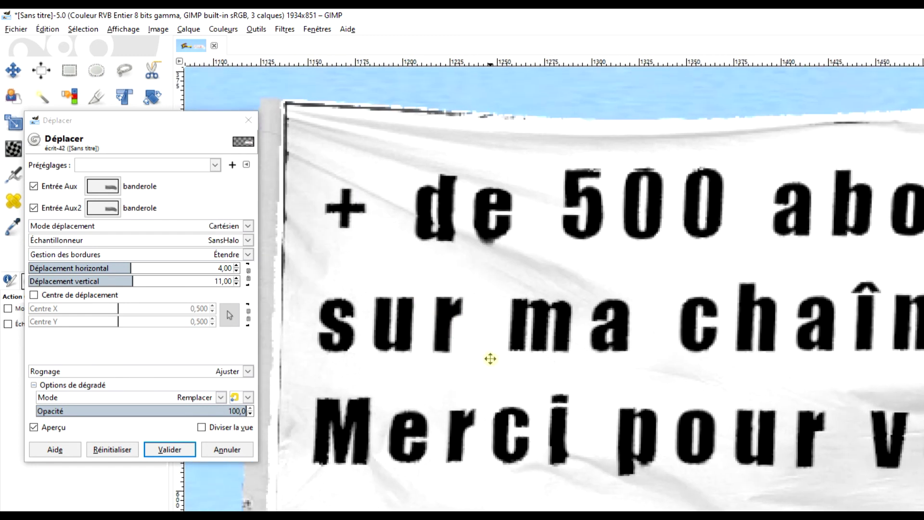
{"action": "left_click_drag", "start_coordinate": [490, 359], "coordinate": [474, 342]}
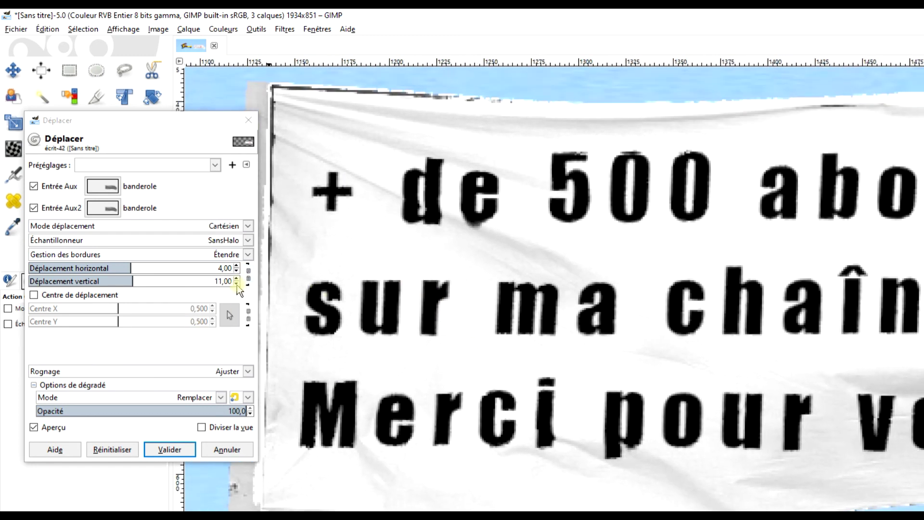
{"action": "left_click", "coordinate": [236, 284]}
{"action": "left_click", "coordinate": [237, 284]}
{"action": "left_click", "coordinate": [236, 284]}
{"action": "left_click", "coordinate": [236, 284]}
{"action": "left_click", "coordinate": [237, 284]}
{"action": "left_click", "coordinate": [236, 284]}
{"action": "left_click", "coordinate": [236, 285]}
{"action": "left_click", "coordinate": [237, 284]}
{"action": "left_click", "coordinate": [236, 284]}
{"action": "left_click", "coordinate": [237, 284]}
{"action": "left_click", "coordinate": [237, 284]}
{"action": "left_click", "coordinate": [237, 285]}
{"action": "left_click", "coordinate": [237, 285]}
{"action": "left_click", "coordinate": [237, 284]}
{"action": "left_click", "coordinate": [237, 285]}
{"action": "left_click", "coordinate": [236, 284]}
{"action": "left_click", "coordinate": [237, 284]}
{"action": "left_click", "coordinate": [237, 284]}
{"action": "left_click", "coordinate": [237, 284]}
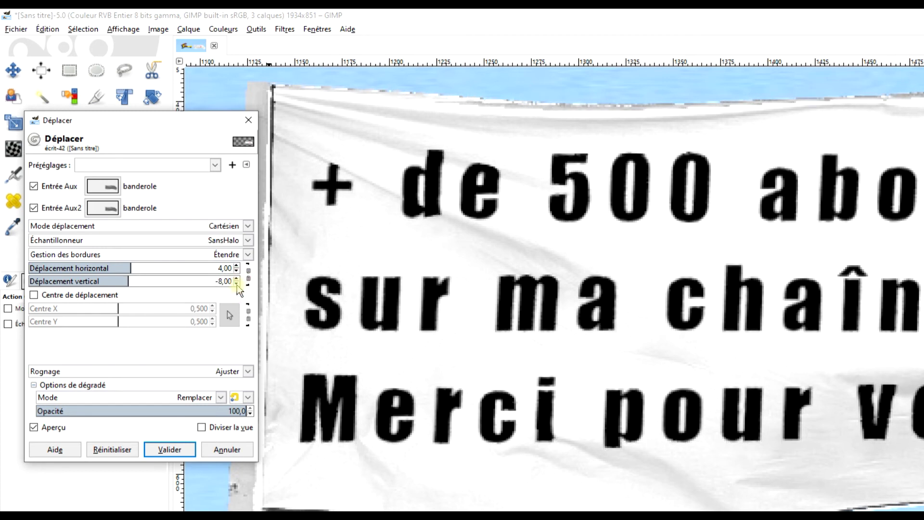
- Bring the vertical displacement back to 0, briefly trying 1
{"action": "left_click", "coordinate": [236, 278]}
{"action": "left_click", "coordinate": [236, 279]}
{"action": "left_click", "coordinate": [236, 279]}
{"action": "left_click", "coordinate": [237, 279]}
{"action": "left_click", "coordinate": [236, 279]}
{"action": "left_click", "coordinate": [236, 278]}
{"action": "left_click", "coordinate": [237, 279]}
{"action": "left_click", "coordinate": [236, 279]}
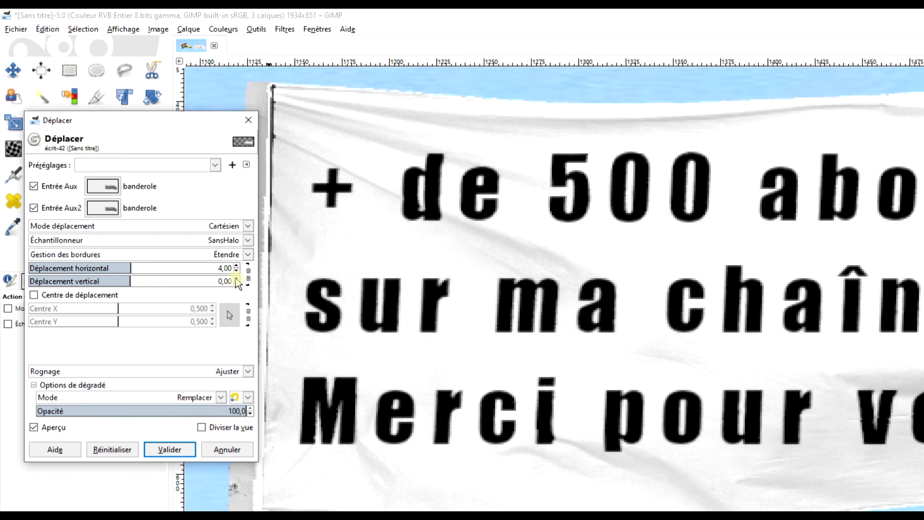
{"action": "left_click", "coordinate": [236, 279]}
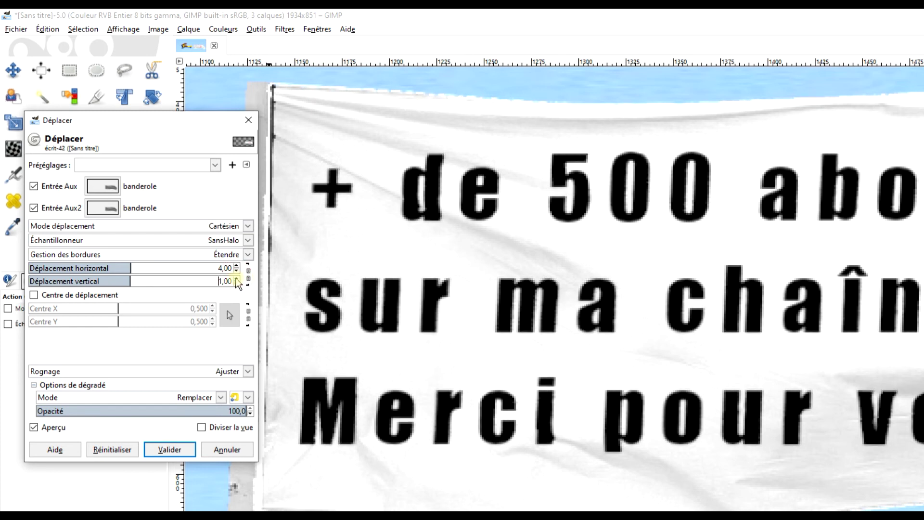
{"action": "left_click", "coordinate": [236, 284]}
- Try a horizontal displacement of 1, raise it to 5, and set the vertical displacement to 2
{"action": "left_click", "coordinate": [236, 271]}
{"action": "left_click", "coordinate": [236, 271]}
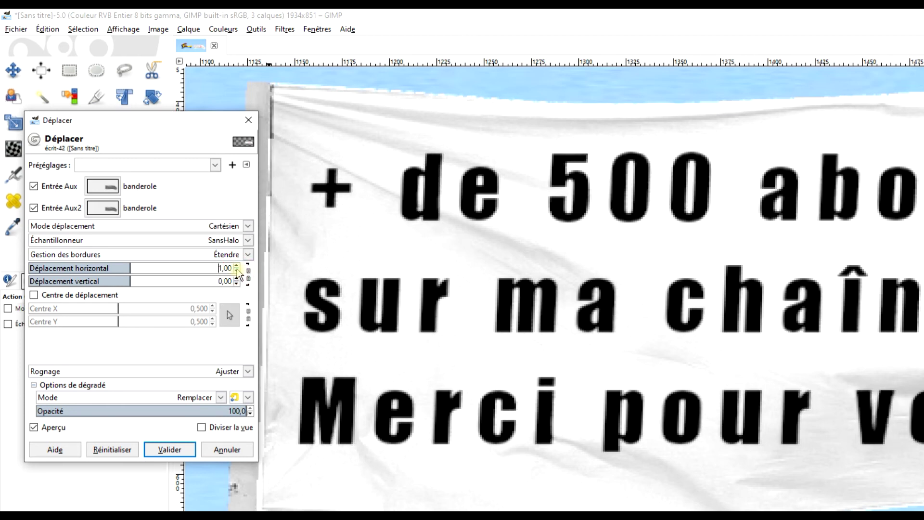
{"action": "left_click", "coordinate": [236, 266]}
{"action": "left_click", "coordinate": [236, 266]}
{"action": "left_click", "coordinate": [236, 266]}
{"action": "left_click", "coordinate": [237, 267]}
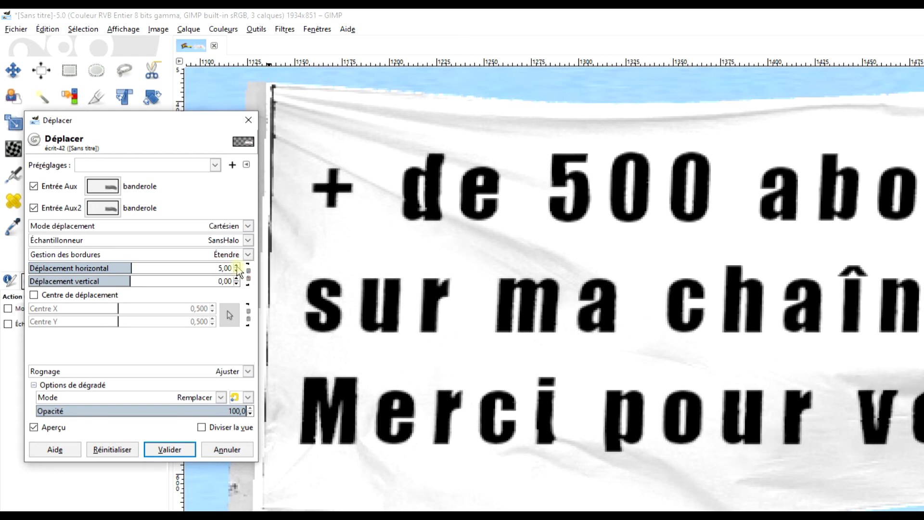
{"action": "left_click", "coordinate": [236, 278]}
{"action": "left_click", "coordinate": [236, 278]}
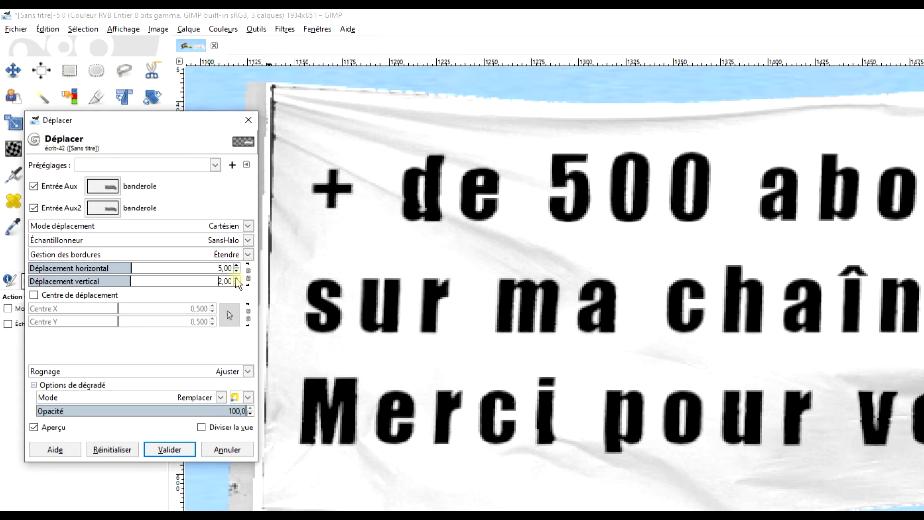
- Set the horizontal displacement to 3 while checking the lettering and logo along the banner
{"action": "left_click_drag", "start_coordinate": [777, 361], "coordinate": [531, 337]}
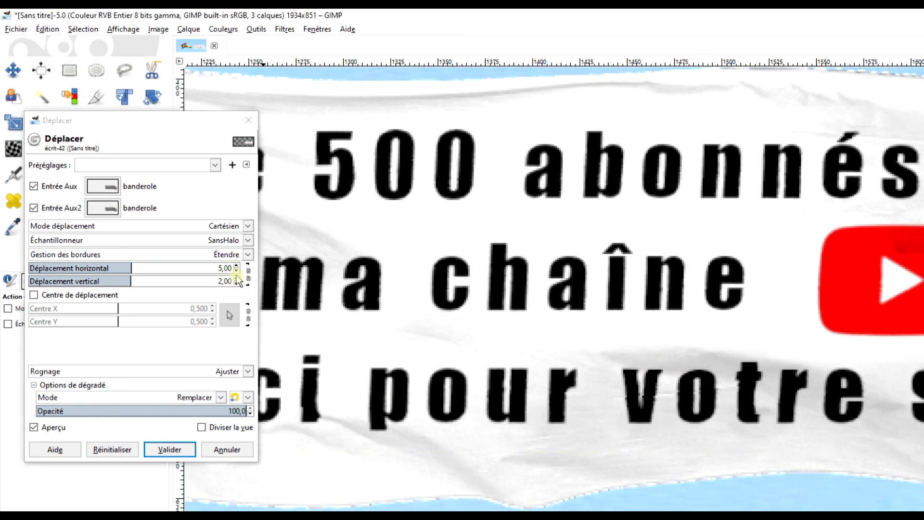
{"action": "left_click", "coordinate": [236, 269]}
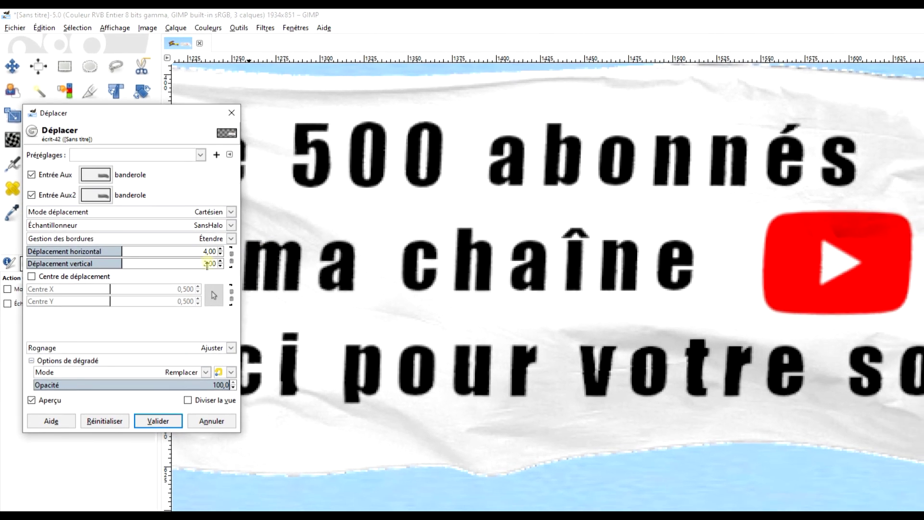
{"action": "left_click", "coordinate": [220, 254]}
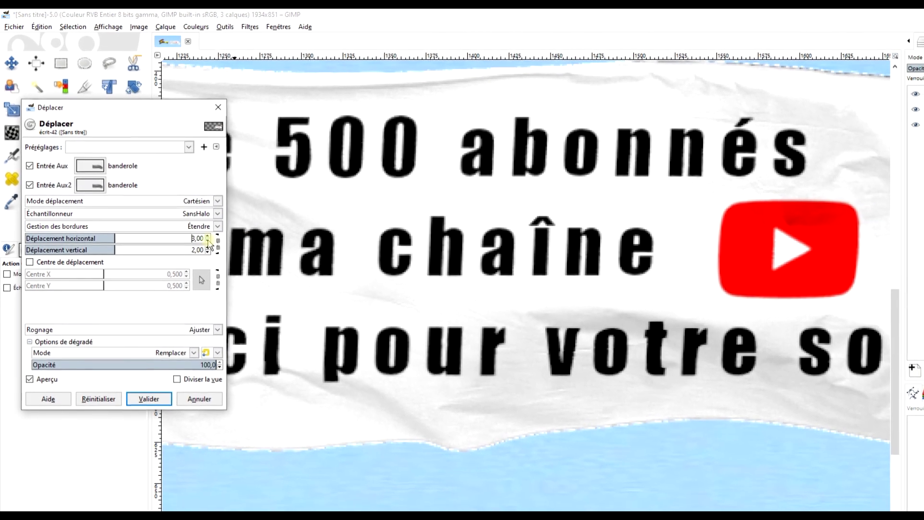
{"action": "left_click_drag", "start_coordinate": [583, 316], "coordinate": [379, 329]}
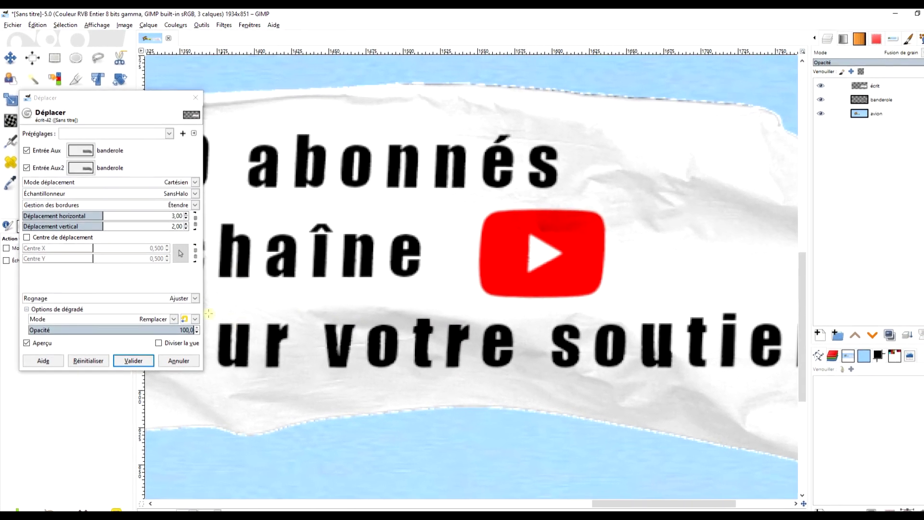
- Apply the displacement filter to the écrit layer and view the whole banner
{"action": "left_click", "coordinate": [119, 353]}
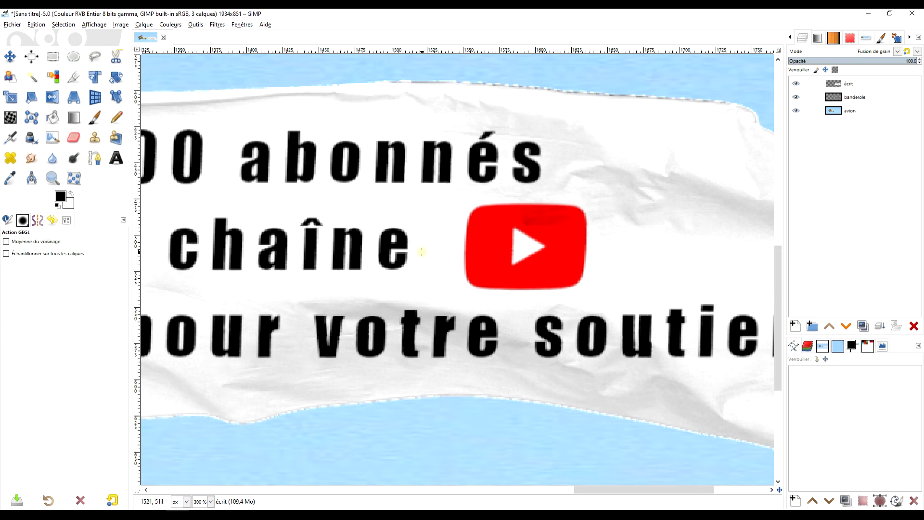
{"action": "scroll", "coordinate": [422, 252], "scroll_direction": "down", "scroll_amount": 5}
{"action": "scroll", "coordinate": [496, 284], "scroll_direction": "up", "scroll_amount": 3}
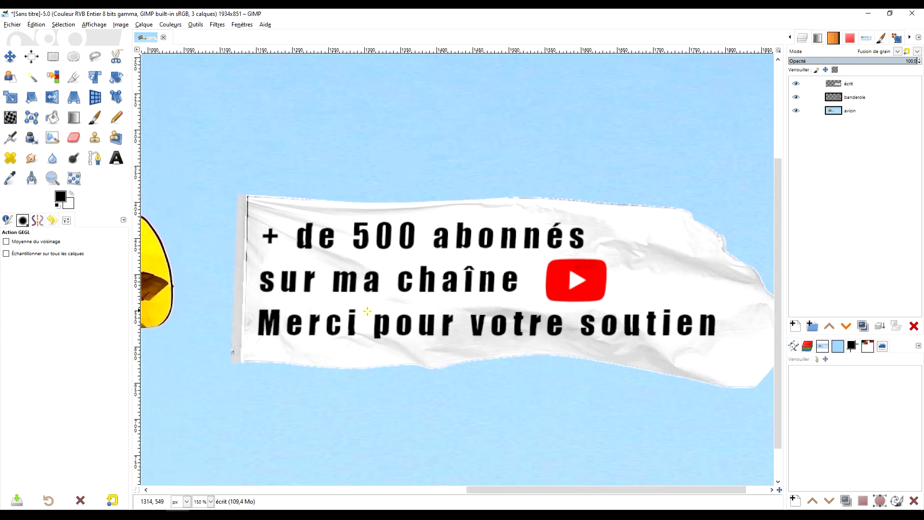
{"action": "left_click", "coordinate": [889, 82]}
{"action": "left_click_drag", "start_coordinate": [389, 255], "coordinate": [382, 263]}
{"action": "left_click_drag", "start_coordinate": [546, 269], "coordinate": [521, 276]}
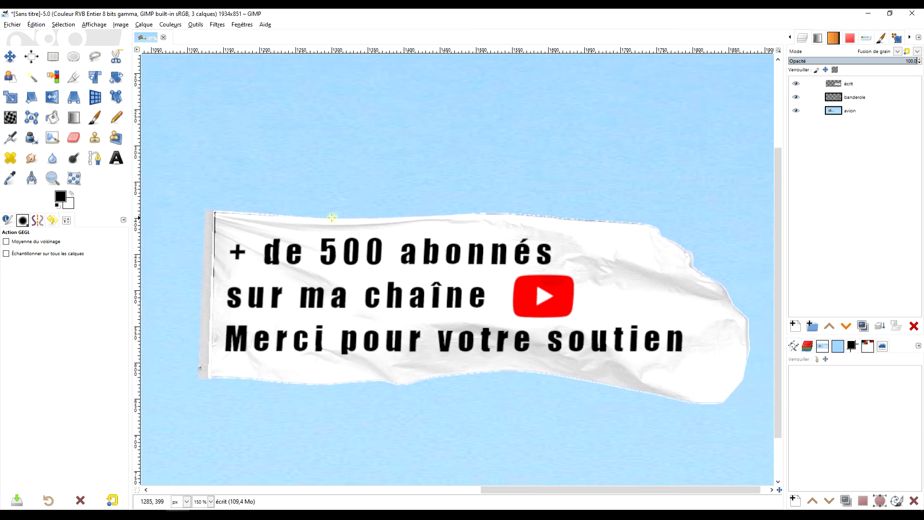
- Turn the banderole layer's alpha channel into a selection and make écrit the active layer
{"action": "right_click", "coordinate": [835, 98]}
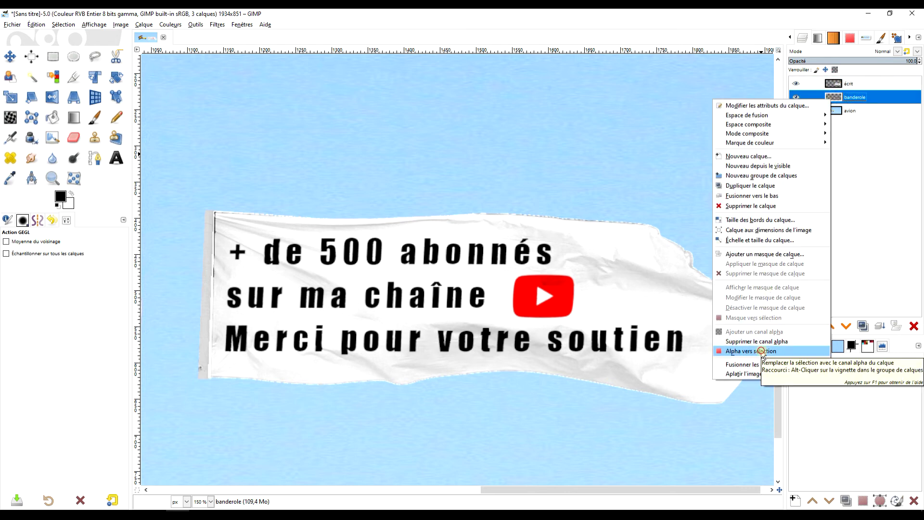
{"action": "left_click", "coordinate": [760, 351]}
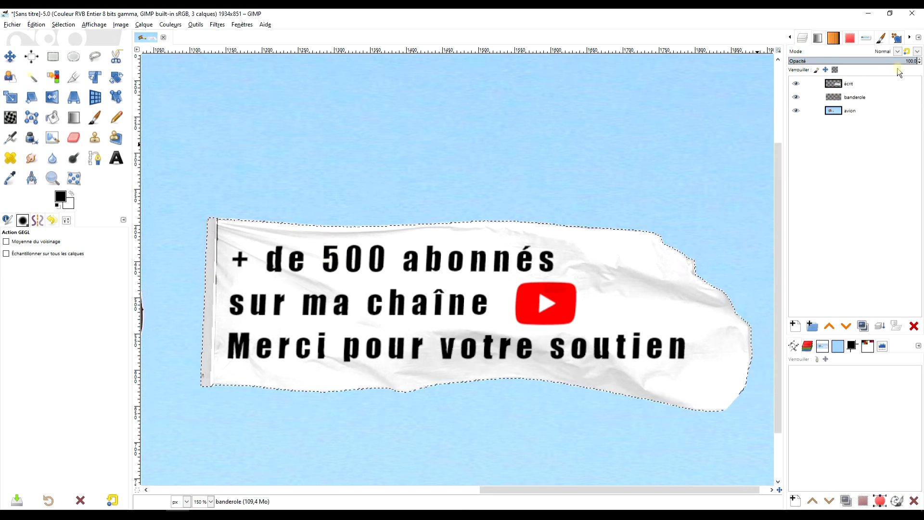
{"action": "left_click", "coordinate": [845, 86]}
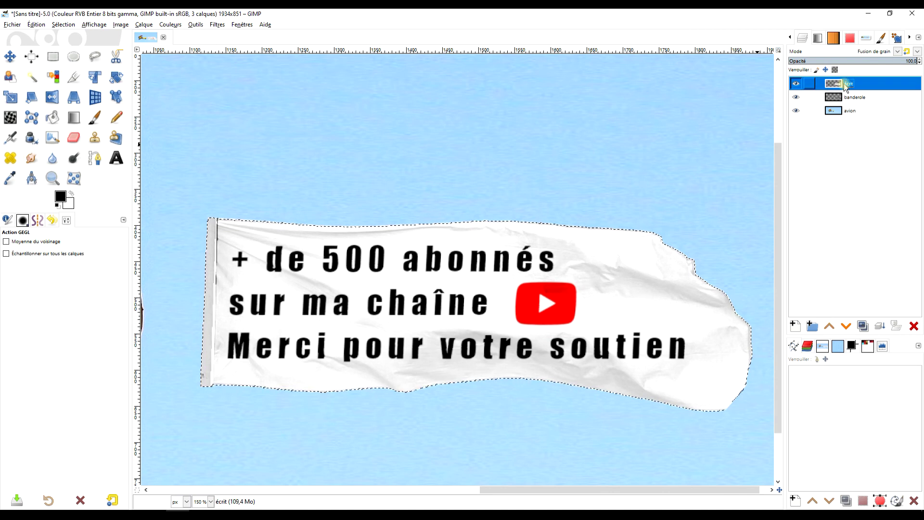
- Paint white with the Paintbrush on the écrit layer along the banner's upper edge near the pole
{"action": "left_click", "coordinate": [94, 119]}
{"action": "left_click", "coordinate": [71, 194]}
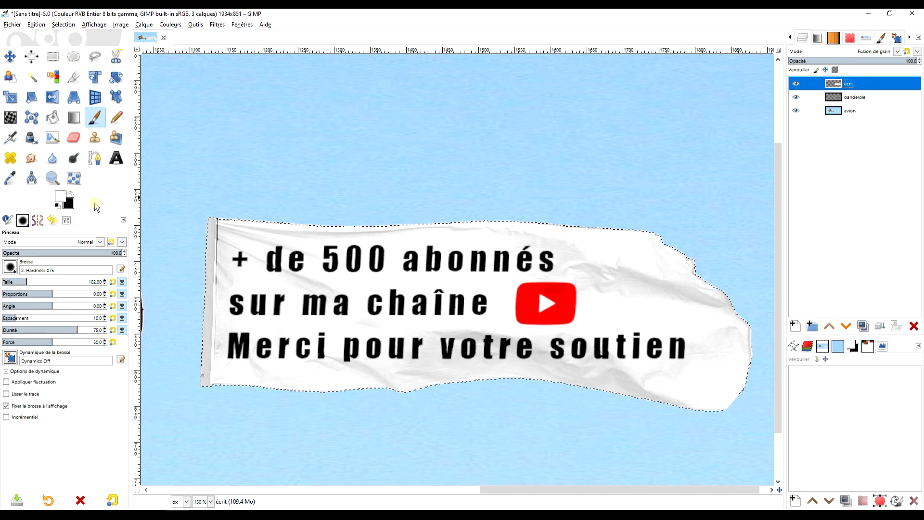
{"action": "scroll", "coordinate": [276, 245], "scroll_direction": "up", "scroll_amount": 1}
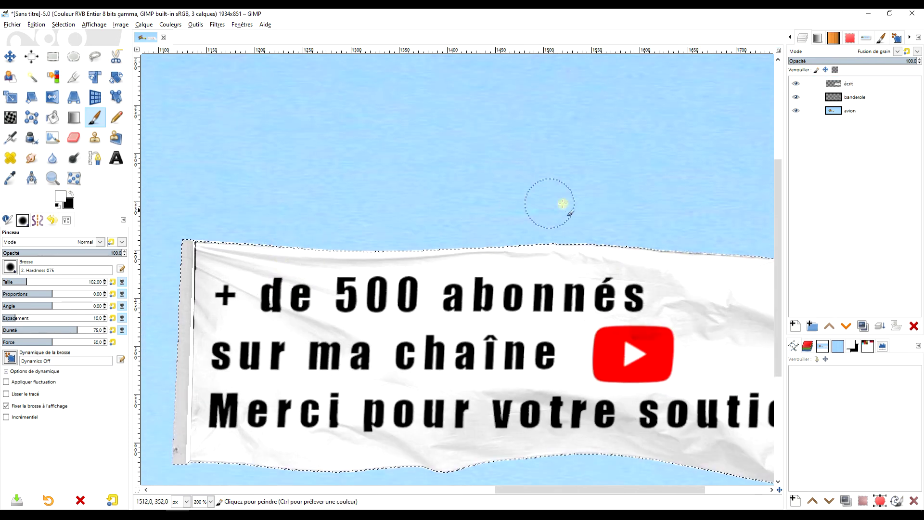
{"action": "scroll", "coordinate": [333, 222], "scroll_direction": "up", "scroll_amount": 1}
{"action": "left_click_drag", "start_coordinate": [309, 254], "coordinate": [396, 245]}
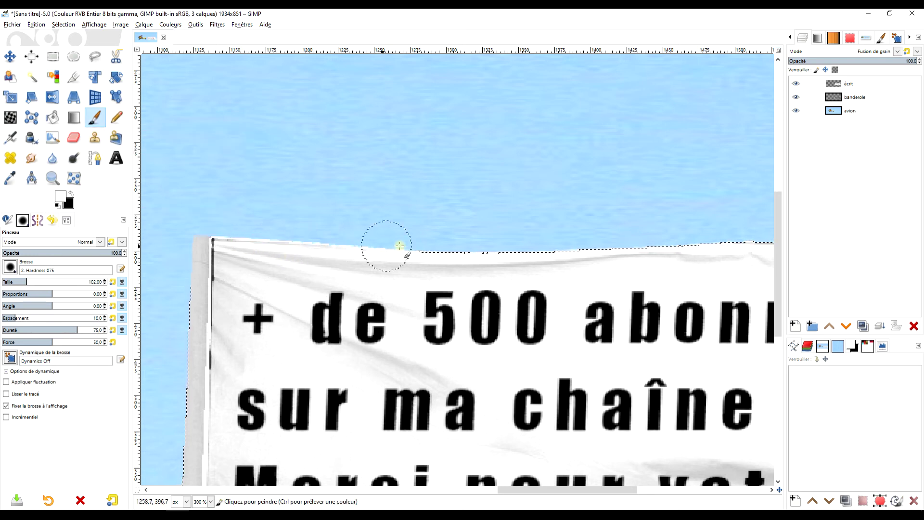
- Set the écrit layer's blend mode to Normal and paint white along the banner's upper edge, trailing end and lower edge
{"action": "left_click", "coordinate": [873, 51]}
{"action": "left_click", "coordinate": [828, 67]}
{"action": "scroll", "coordinate": [439, 238], "scroll_direction": "right", "scroll_amount": 5}
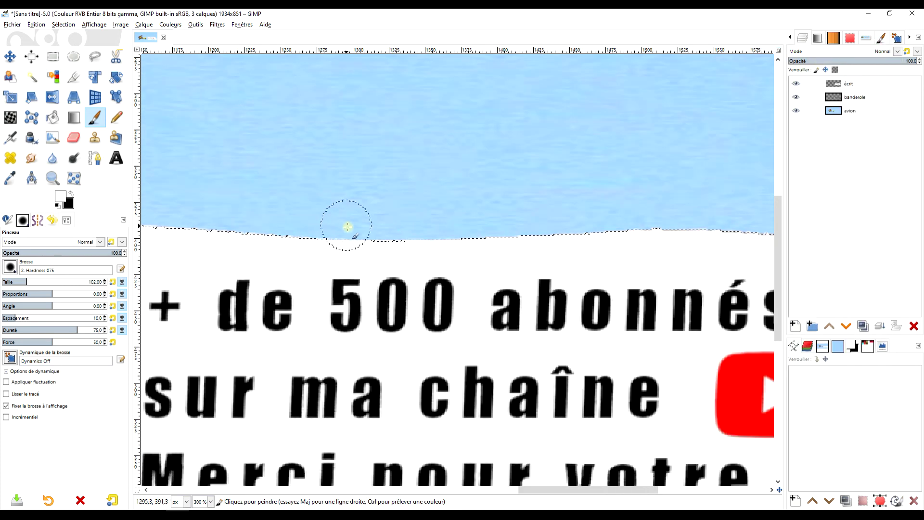
{"action": "scroll", "coordinate": [392, 212], "scroll_direction": "right", "scroll_amount": 4}
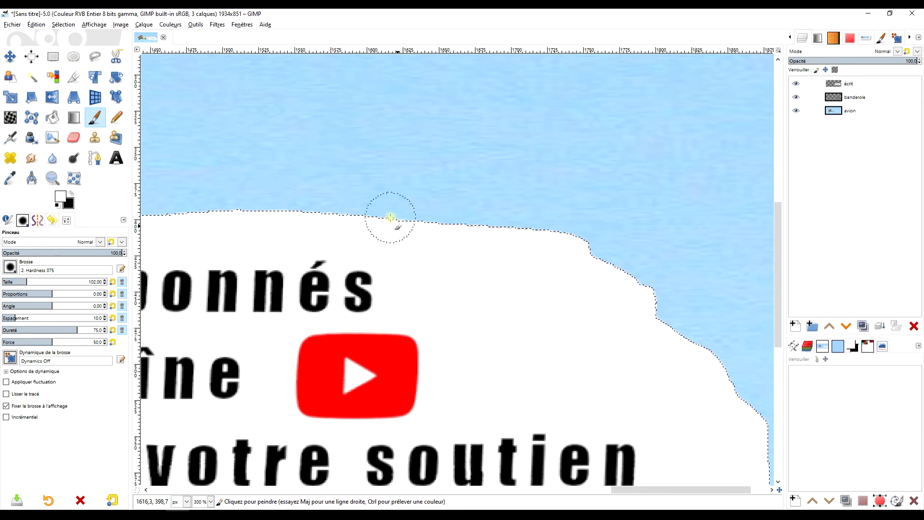
{"action": "scroll", "coordinate": [577, 144], "scroll_direction": "down", "scroll_amount": 2}
{"action": "scroll", "coordinate": [577, 145], "scroll_direction": "right", "scroll_amount": 2}
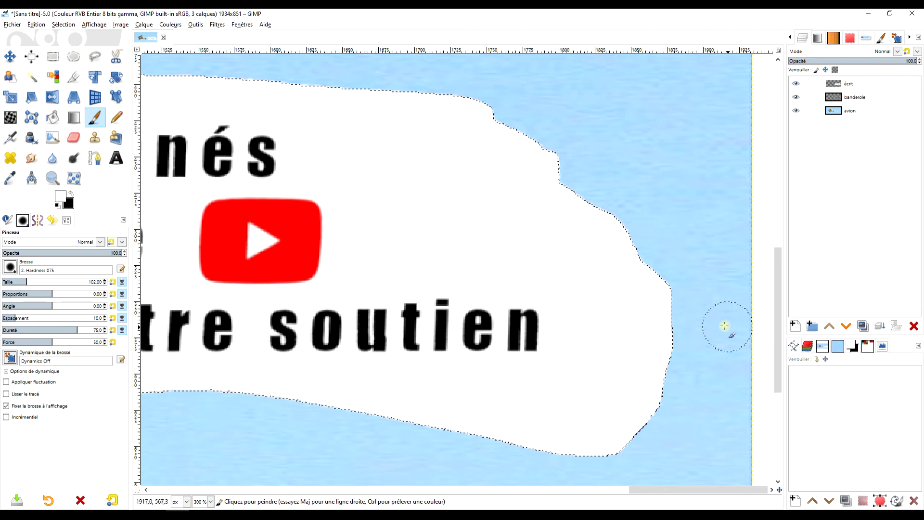
{"action": "scroll", "coordinate": [724, 325], "scroll_direction": "down", "scroll_amount": 3}
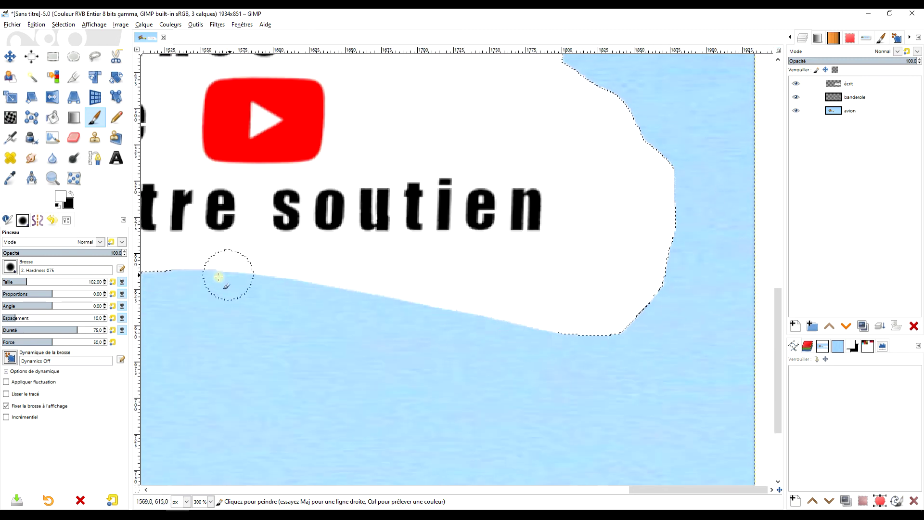
{"action": "scroll", "coordinate": [665, 272], "scroll_direction": "left", "scroll_amount": 8}
{"action": "scroll", "coordinate": [227, 299], "scroll_direction": "left", "scroll_amount": 5}
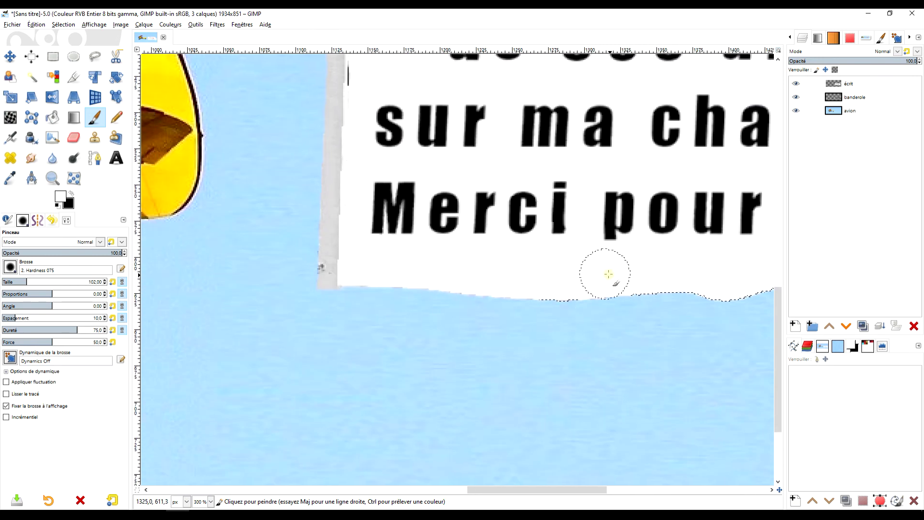
- Paint over the dark line beside the banner's pole in white, following its full height
{"action": "scroll", "coordinate": [398, 213], "scroll_direction": "up", "scroll_amount": 4}
{"action": "scroll", "coordinate": [505, 206], "scroll_direction": "up", "scroll_amount": 2}
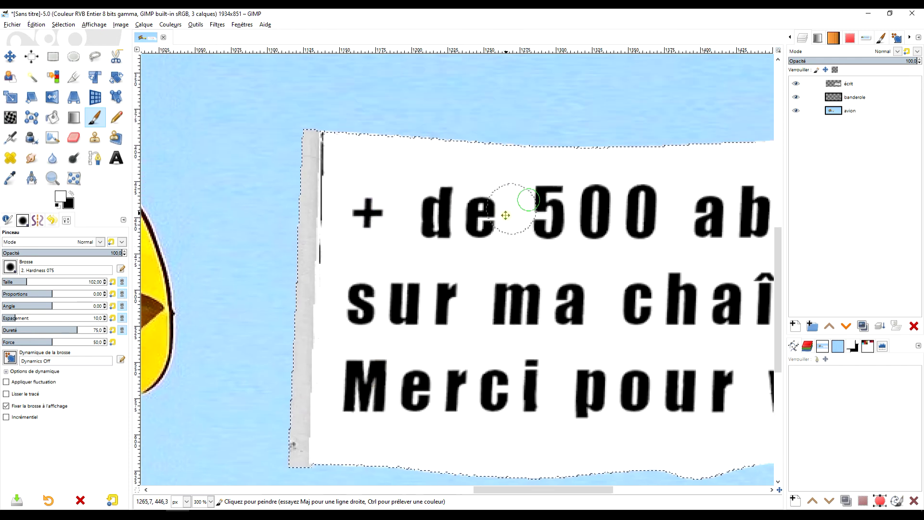
{"action": "scroll", "coordinate": [337, 191], "scroll_direction": "up", "scroll_amount": 2}
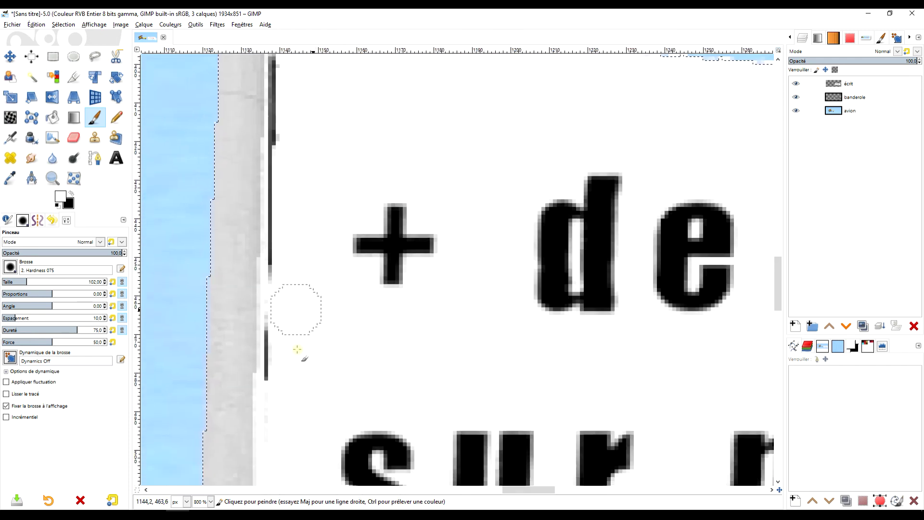
{"action": "left_click", "coordinate": [284, 73], "text": "shift"}
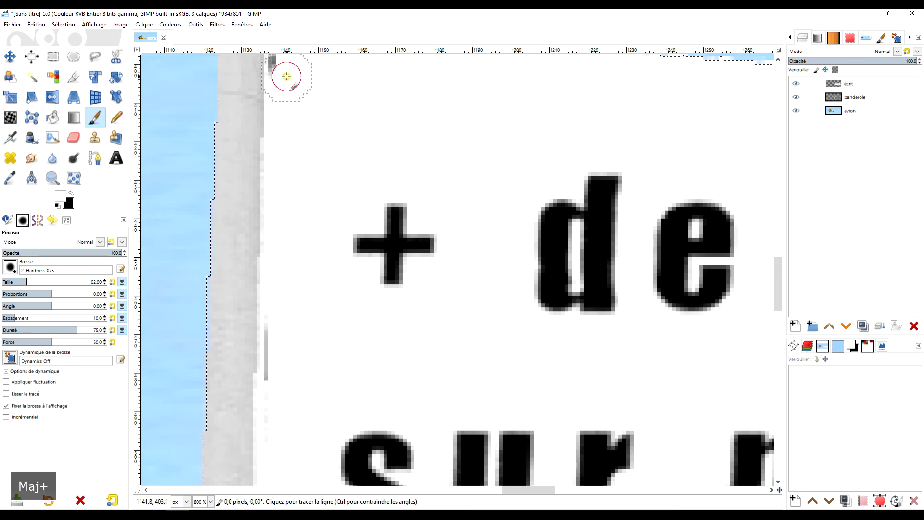
{"action": "scroll", "coordinate": [332, 217], "scroll_direction": "up", "scroll_amount": 3}
{"action": "left_click", "coordinate": [289, 126], "text": "shift"}
{"action": "left_click_drag", "start_coordinate": [290, 153], "coordinate": [291, 181]}
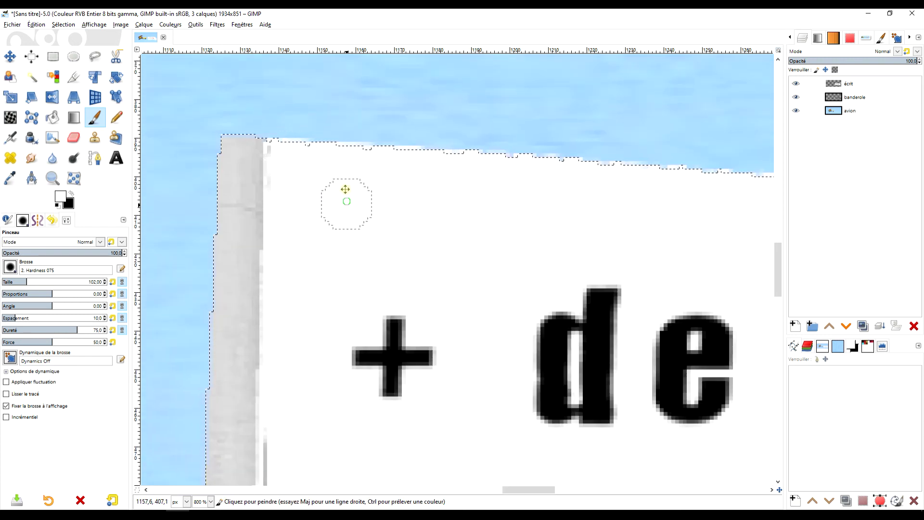
{"action": "scroll", "coordinate": [345, 189], "scroll_direction": "down", "scroll_amount": 4}
{"action": "left_click_drag", "start_coordinate": [288, 282], "coordinate": [281, 317]}
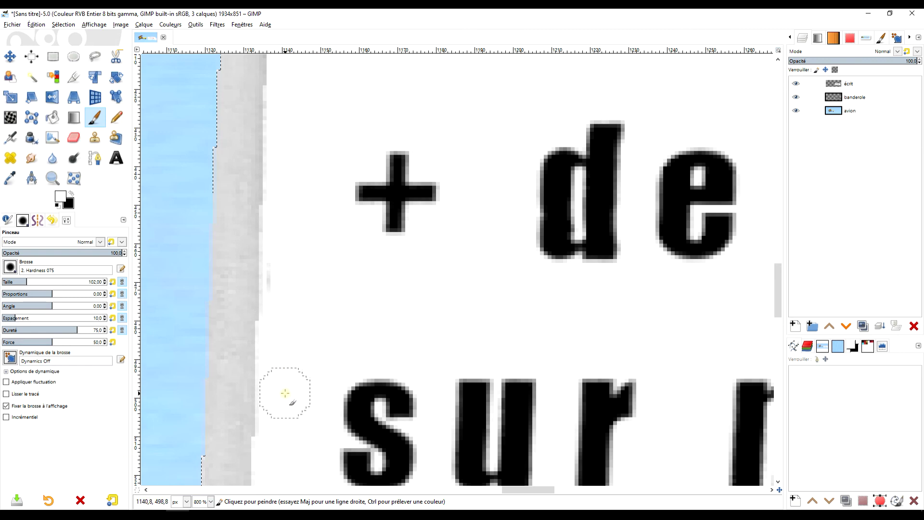
{"action": "scroll", "coordinate": [287, 183], "scroll_direction": "down", "scroll_amount": 4}
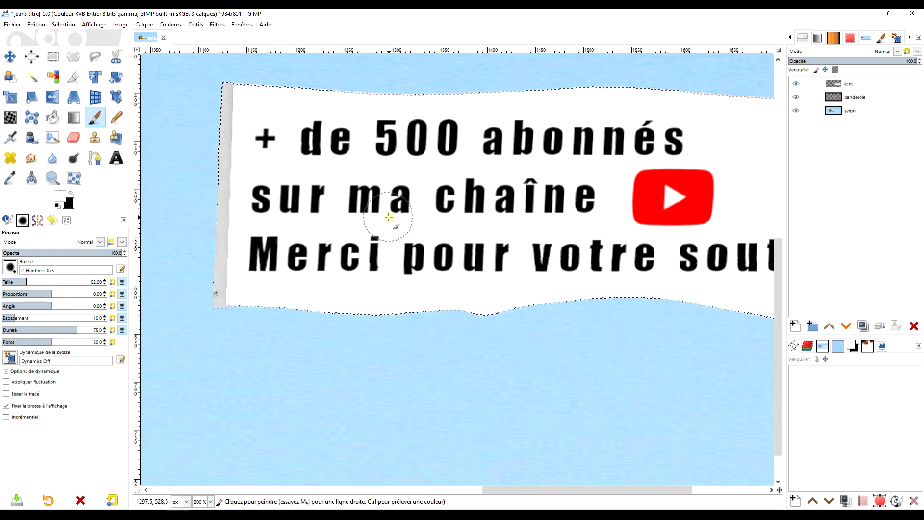
- Set the écrit layer's blend mode back to Fusion de grain
{"action": "left_click", "coordinate": [866, 83]}
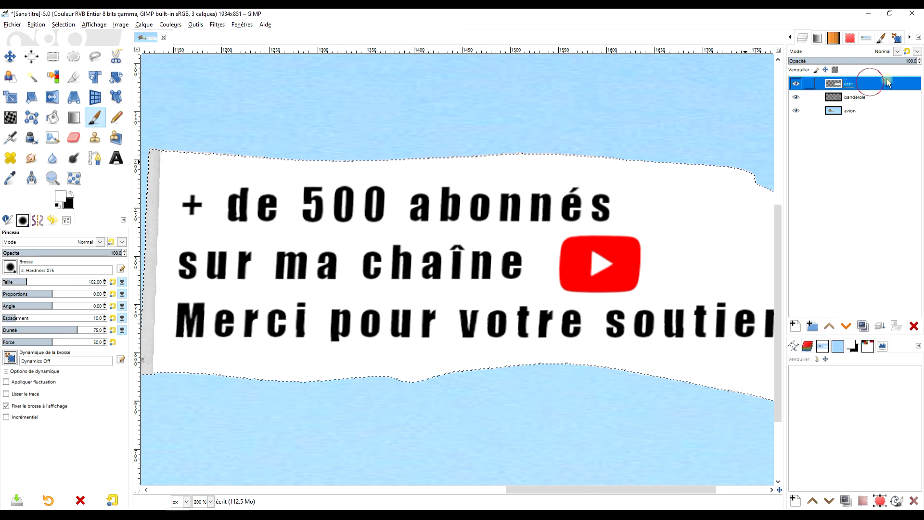
{"action": "left_click", "coordinate": [898, 51]}
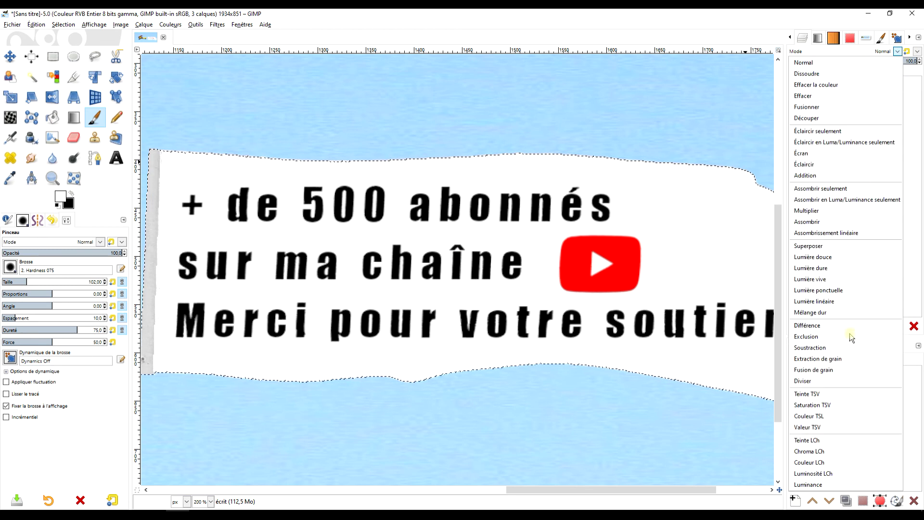
{"action": "left_click", "coordinate": [836, 370]}
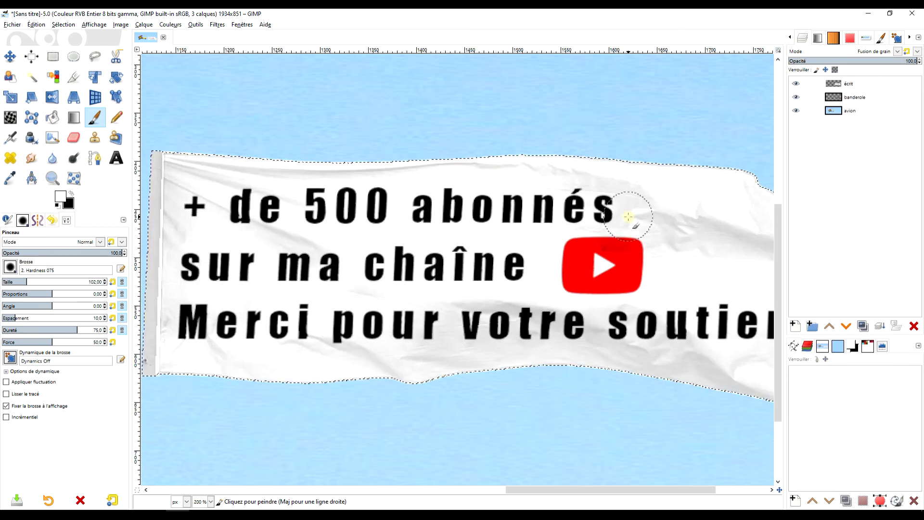
{"action": "scroll", "coordinate": [627, 216], "scroll_direction": "up", "scroll_amount": 1}
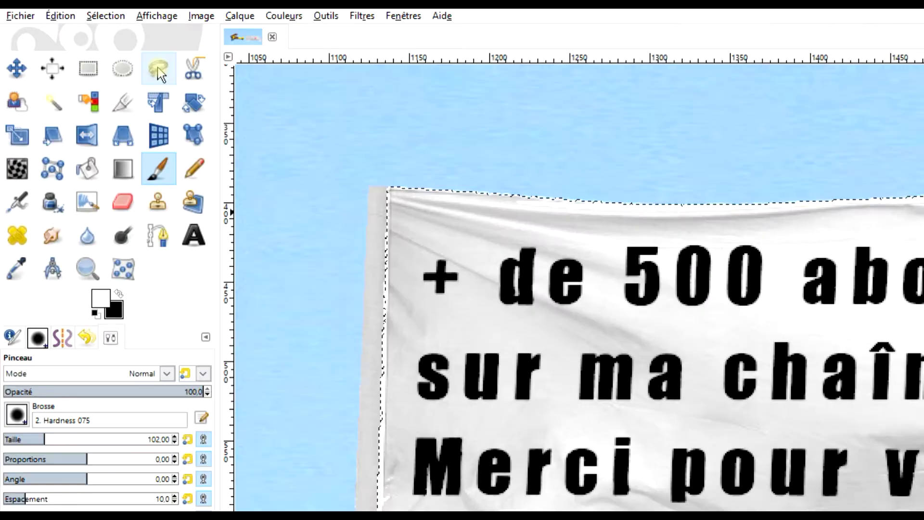
{"action": "left_click", "coordinate": [95, 56]}
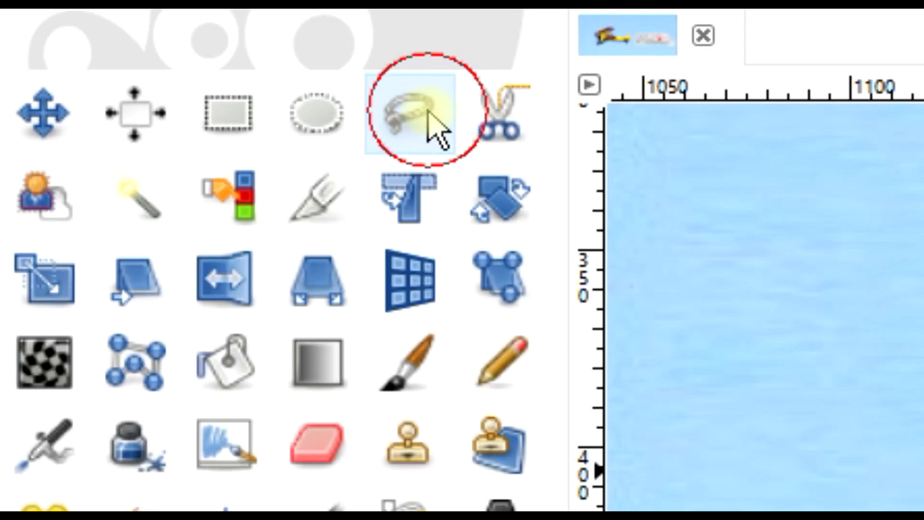
{"action": "left_click", "coordinate": [230, 130]}
{"action": "left_click", "coordinate": [169, 391]}
{"action": "left_click", "coordinate": [154, 205]}
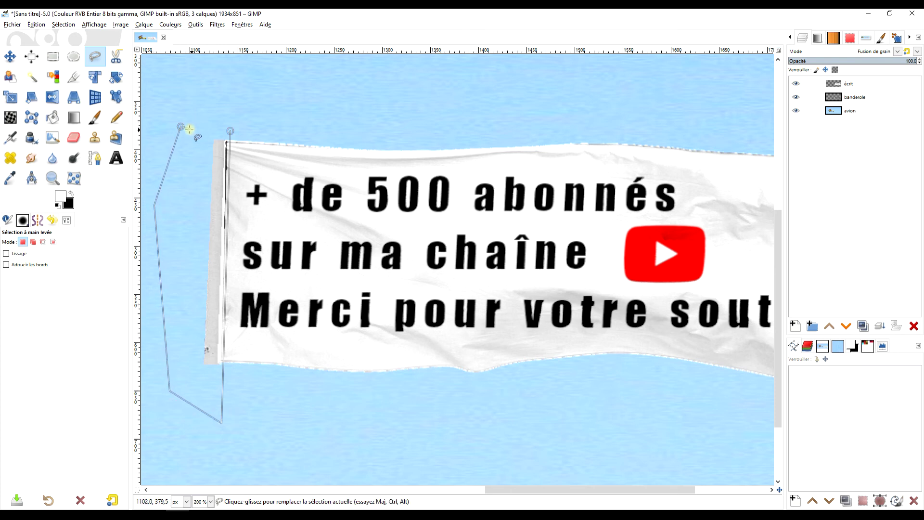
{"action": "key", "text": "Escape"}
- Enable smoothing for the free selection and outline a closed polygon around the banner's grey pole
{"action": "left_click", "coordinate": [21, 254]}
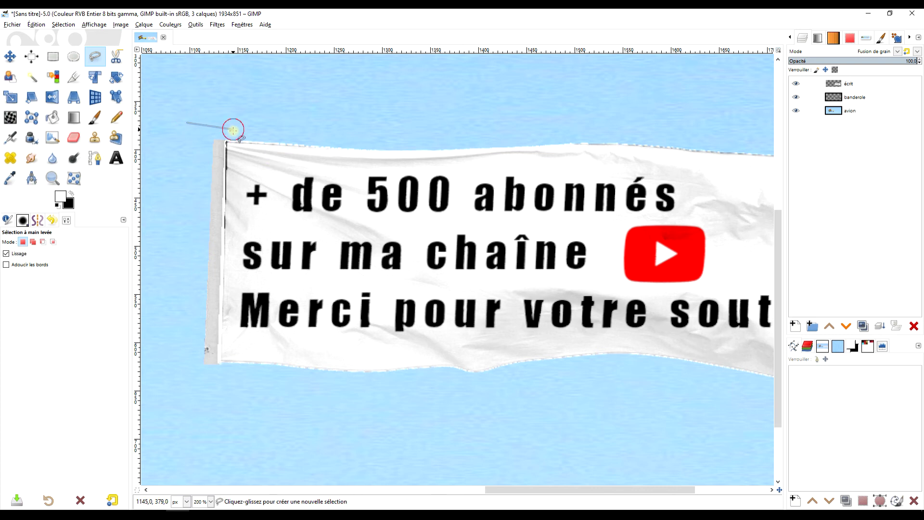
{"action": "left_click", "coordinate": [167, 364]}
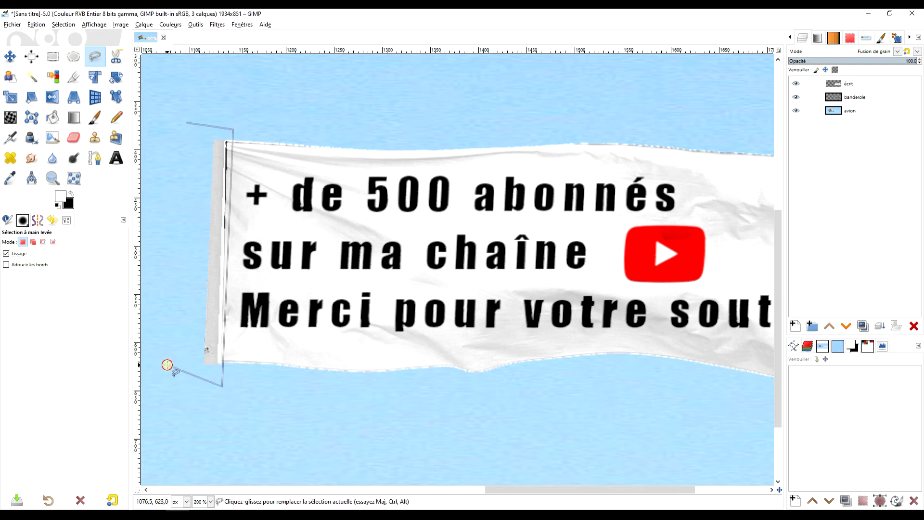
{"action": "double_click", "coordinate": [187, 123]}
{"action": "key", "text": "Return"}
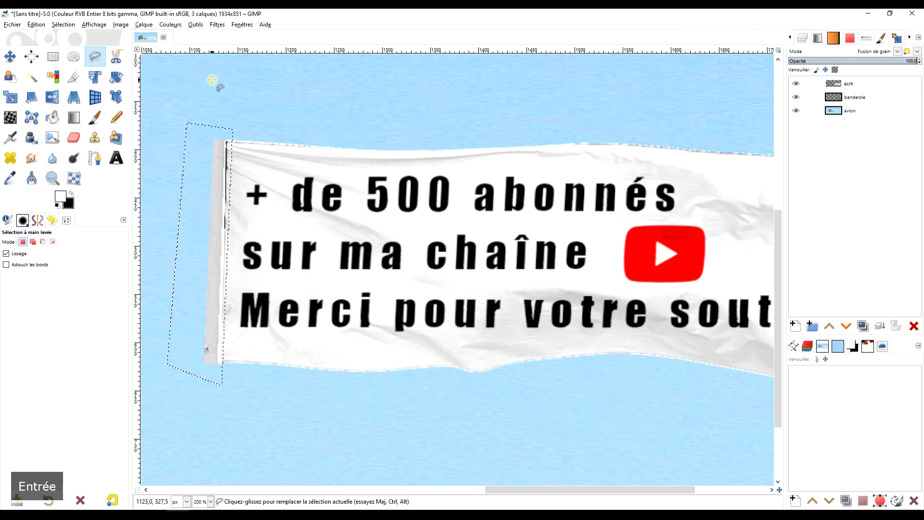
- Try deleting the selected pole area from the écrit layer, and undo the deletion
{"action": "key", "text": "Delete"}
{"action": "scroll", "coordinate": [238, 137], "scroll_direction": "up", "scroll_amount": 2}
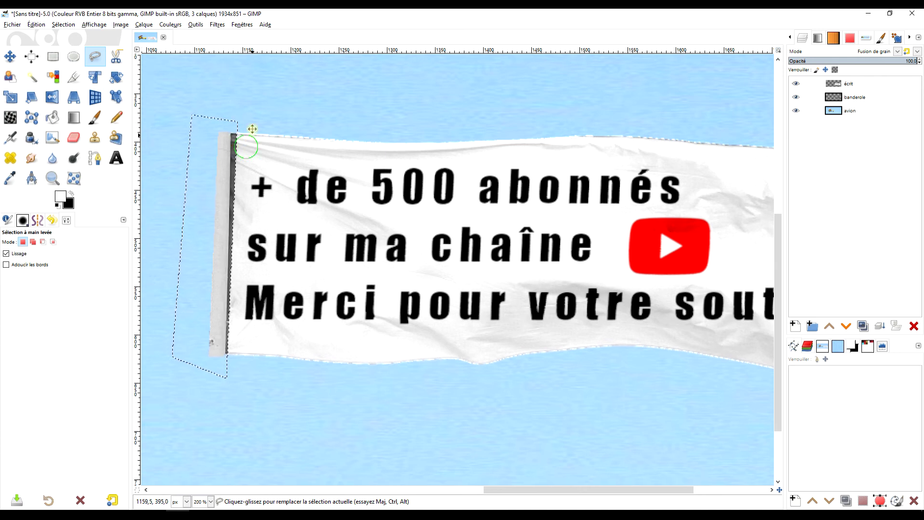
{"action": "key", "text": "ctrl+z"}
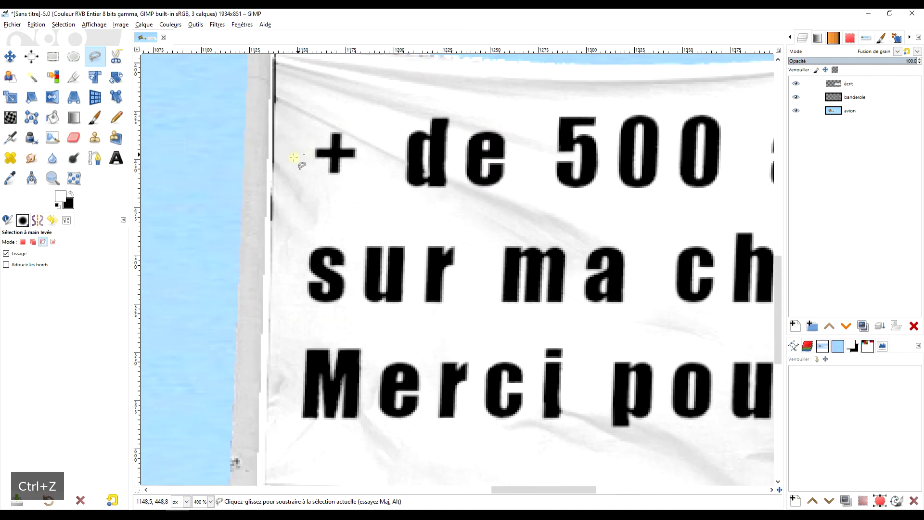
- Erase the écrit layer inside the selection along the full height of the banner's grey pole, using the 102 px eraser
{"action": "scroll", "coordinate": [288, 135], "scroll_direction": "up", "scroll_amount": 2}
{"action": "key", "text": "shift+e"}
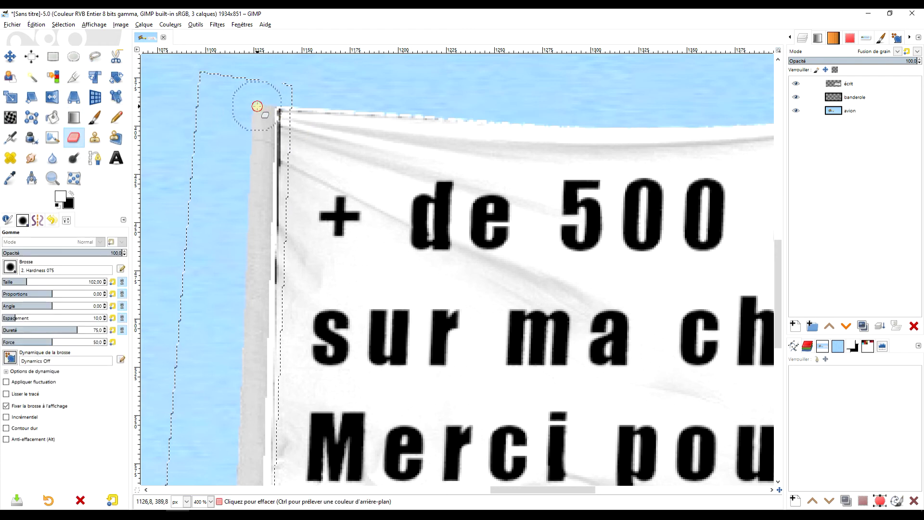
{"action": "scroll", "coordinate": [268, 289], "scroll_direction": "down", "scroll_amount": 4}
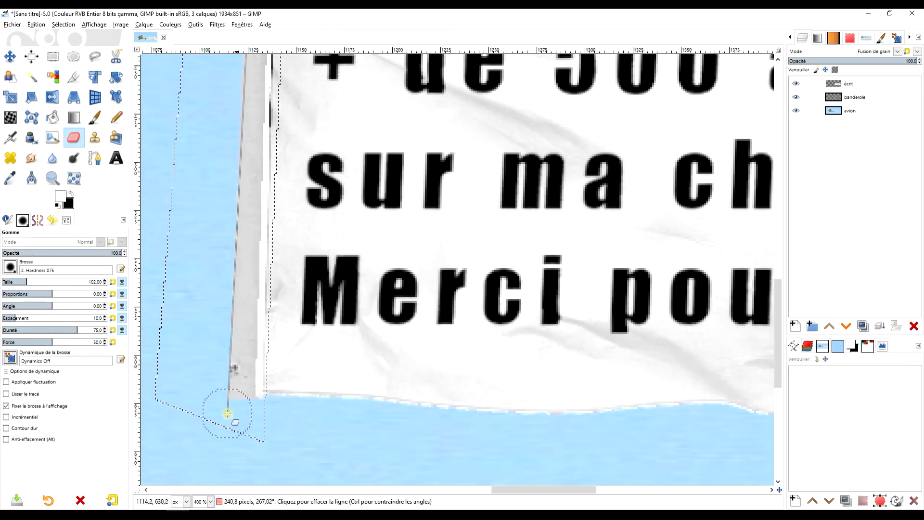
{"action": "left_click", "coordinate": [236, 426], "text": "shift"}
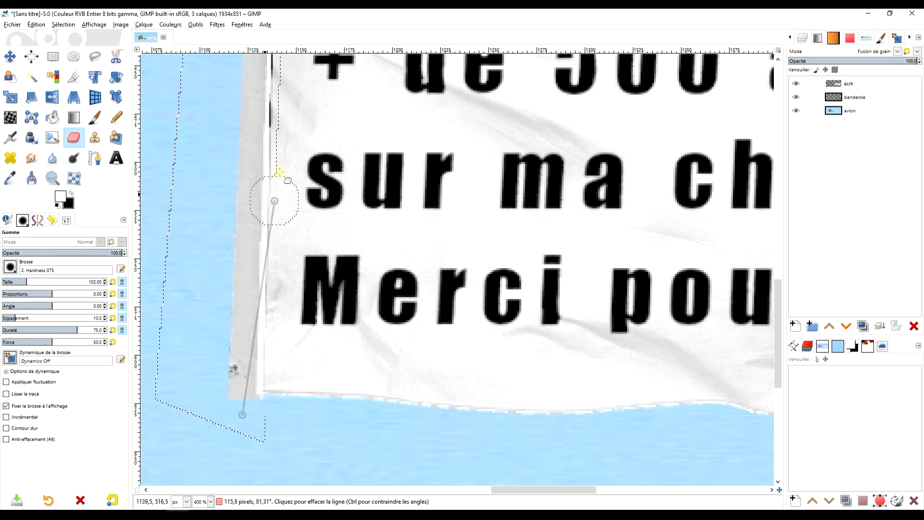
{"action": "left_click", "coordinate": [252, 131], "text": "shift"}
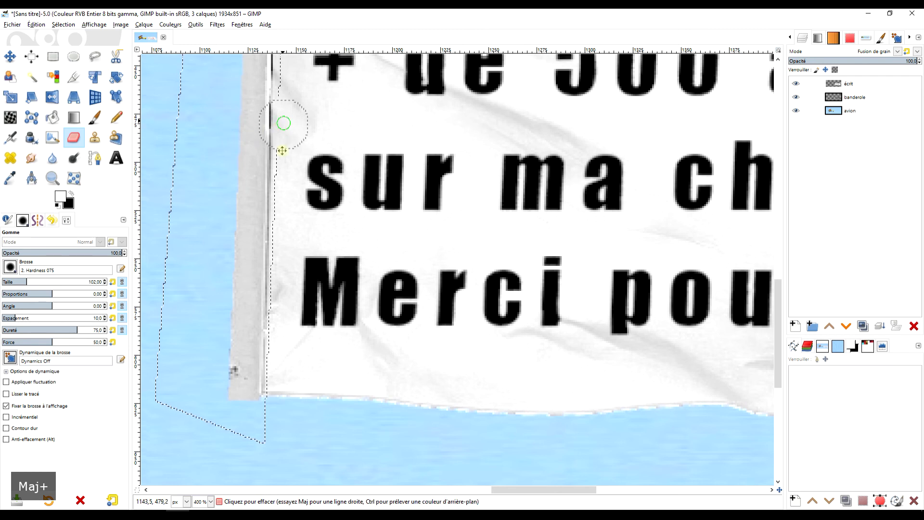
{"action": "scroll", "coordinate": [271, 258], "scroll_direction": "up", "scroll_amount": 3}
{"action": "scroll", "coordinate": [283, 212], "scroll_direction": "down", "scroll_amount": 1}
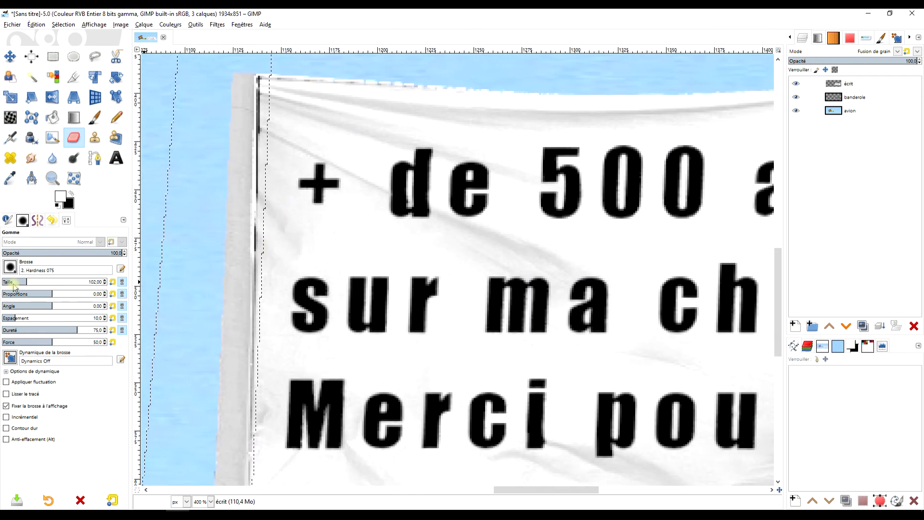
{"action": "left_click_drag", "start_coordinate": [236, 310], "coordinate": [244, 86]}
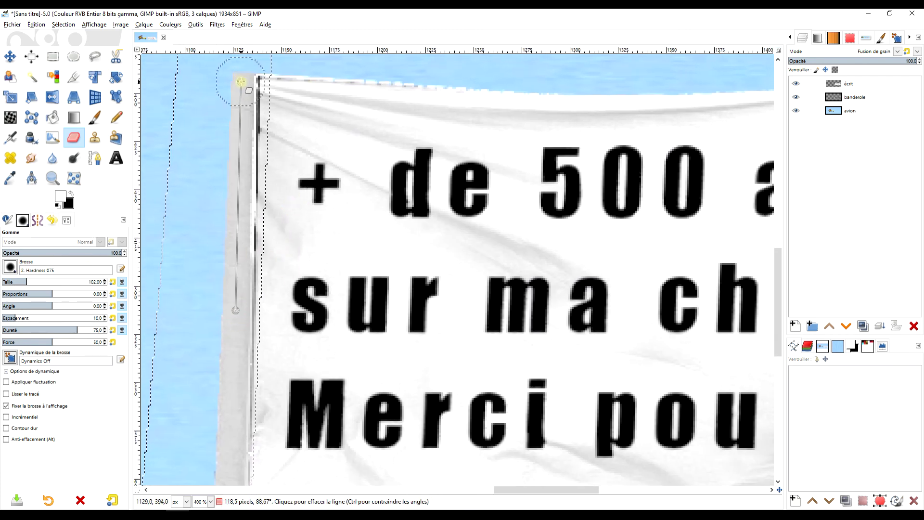
- Clear the selection around the banner's pole
{"action": "scroll", "coordinate": [317, 92], "scroll_direction": "right", "scroll_amount": 1}
{"action": "scroll", "coordinate": [318, 171], "scroll_direction": "up", "scroll_amount": 3}
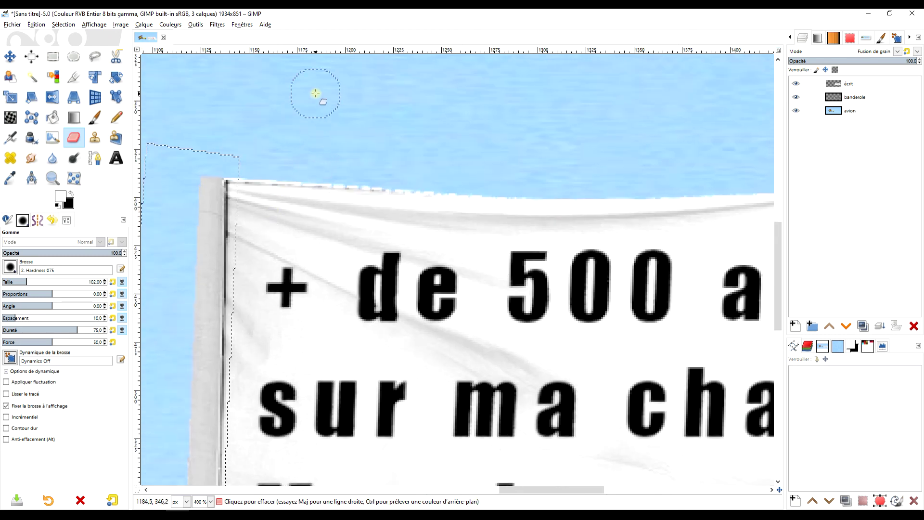
{"action": "left_click", "coordinate": [73, 56]}
{"action": "left_click", "coordinate": [303, 111]}
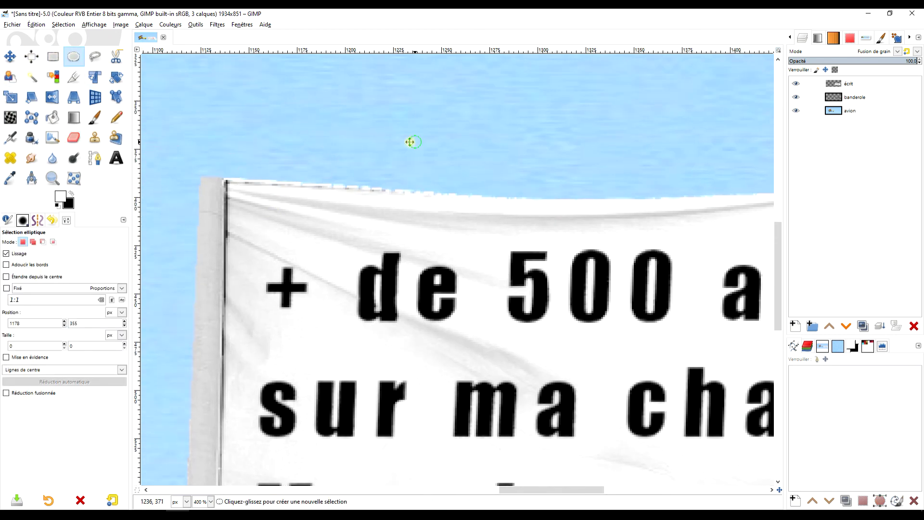
- Erase the écrit layer's white fringe just above the banner's upper edge, from the pole to above the word "abonnés"
{"action": "scroll", "coordinate": [409, 142], "scroll_direction": "right", "scroll_amount": 1}
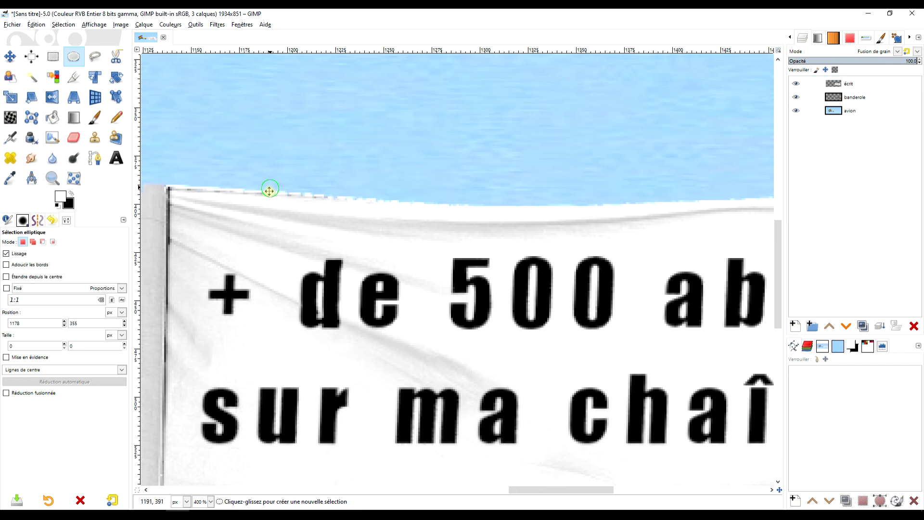
{"action": "scroll", "coordinate": [269, 191], "scroll_direction": "up", "scroll_amount": 1}
{"action": "left_click", "coordinate": [74, 138]}
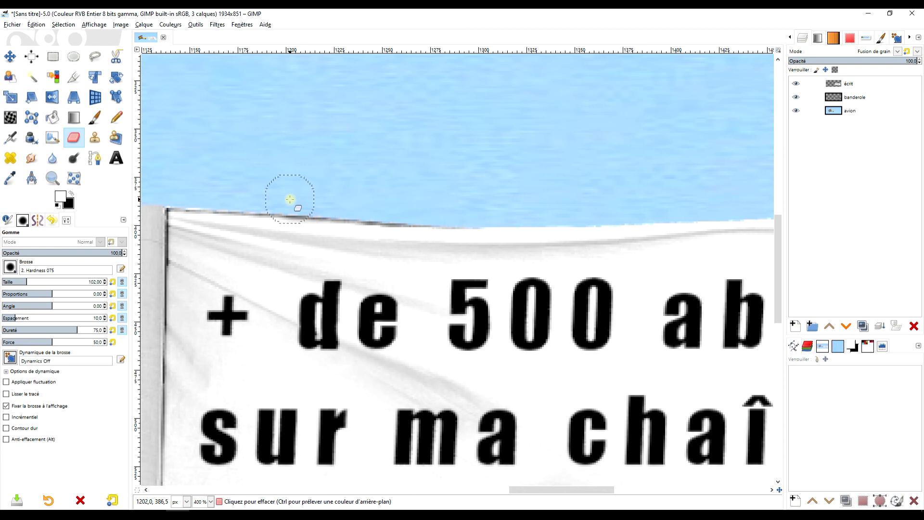
{"action": "scroll", "coordinate": [474, 192], "scroll_direction": "right", "scroll_amount": 5}
{"action": "scroll", "coordinate": [380, 196], "scroll_direction": "right", "scroll_amount": 5}
{"action": "scroll", "coordinate": [380, 196], "scroll_direction": "down", "scroll_amount": 4}
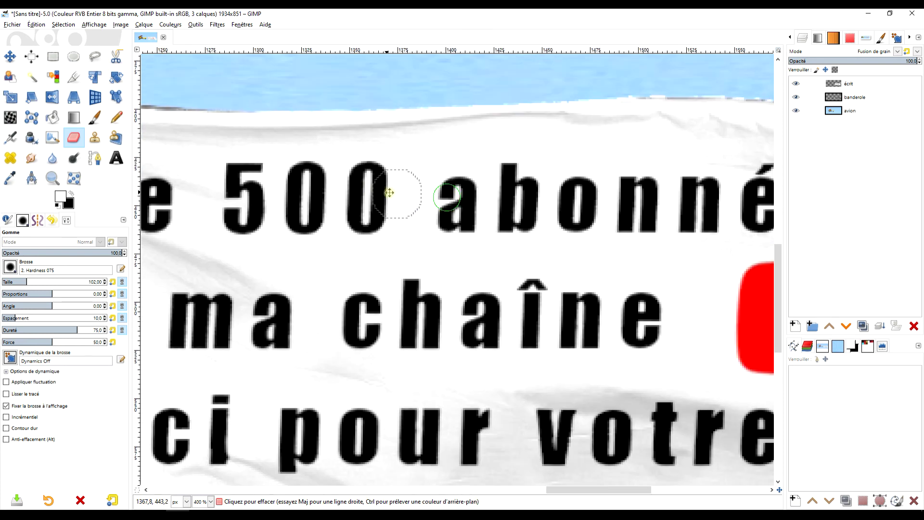
{"action": "scroll", "coordinate": [247, 178], "scroll_direction": "up", "scroll_amount": 4}
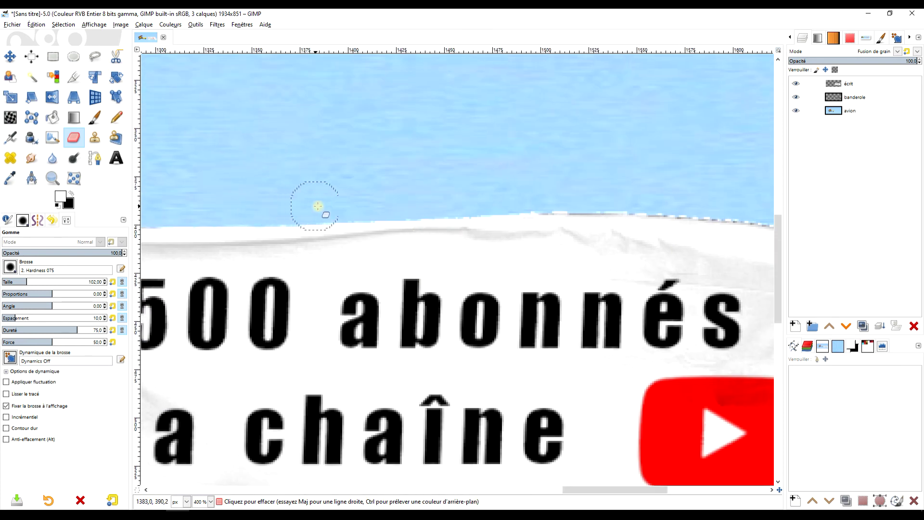
{"action": "left_click_drag", "start_coordinate": [318, 203], "coordinate": [388, 204]}
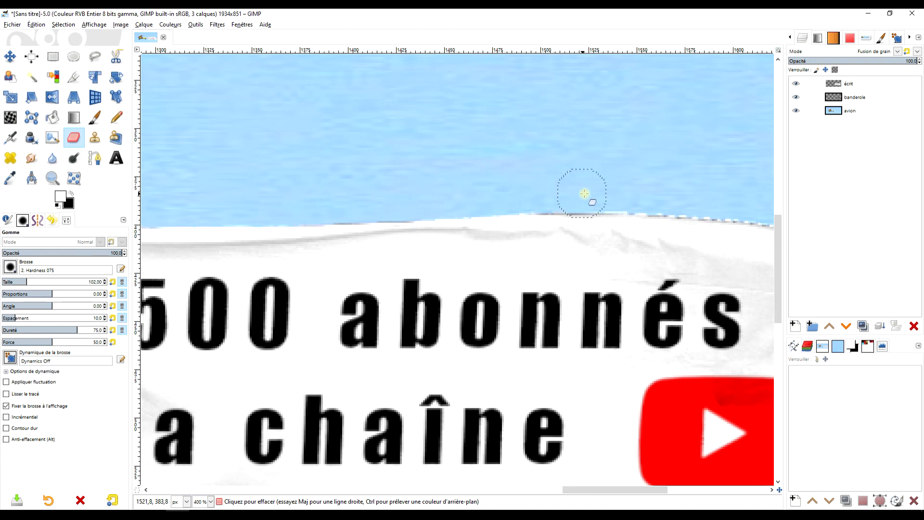
- Continue erasing the fringe along the banner's upper edge, past the YouTube logo and around its rounded far corner
{"action": "scroll", "coordinate": [491, 192], "scroll_direction": "right", "scroll_amount": 10}
{"action": "left_click_drag", "start_coordinate": [299, 199], "coordinate": [399, 202]}
{"action": "left_click_drag", "start_coordinate": [474, 207], "coordinate": [376, 203]}
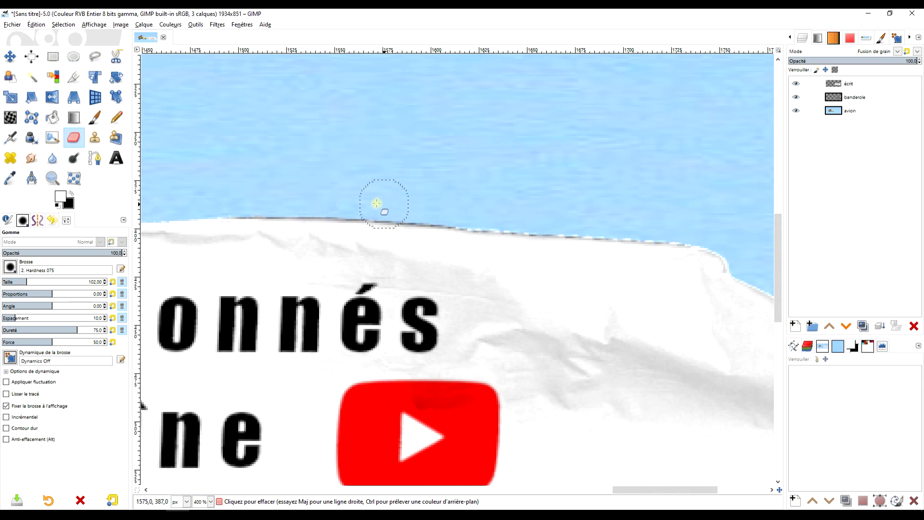
{"action": "left_click_drag", "start_coordinate": [539, 213], "coordinate": [456, 206]}
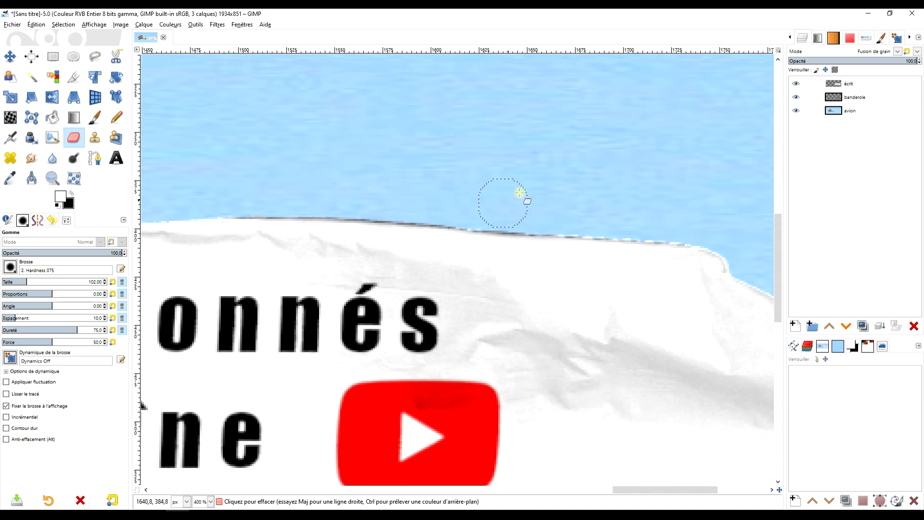
{"action": "left_click_drag", "start_coordinate": [520, 192], "coordinate": [298, 125]}
{"action": "mouse_move", "coordinate": [372, 138]}
{"action": "left_mouse_down"}
{"action": "mouse_move", "coordinate": [294, 178]}
{"action": "mouse_move", "coordinate": [382, 186]}
{"action": "left_mouse_up"}
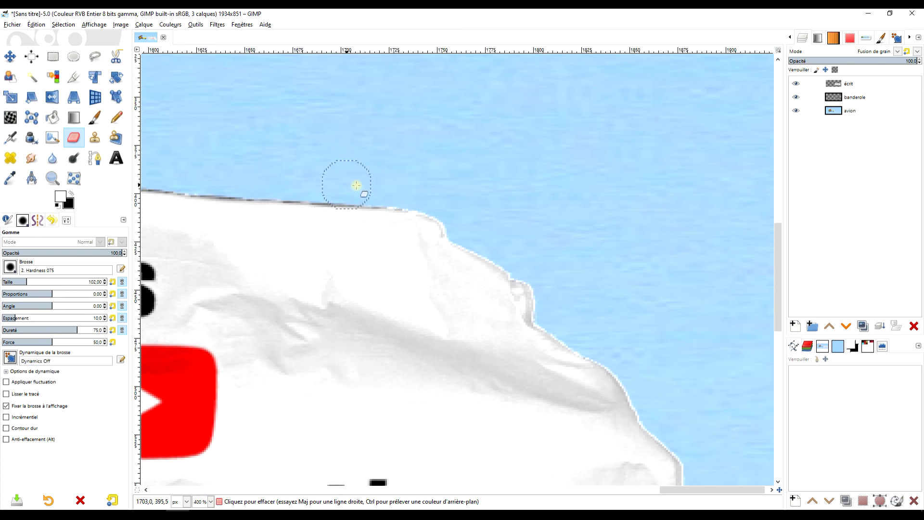
{"action": "mouse_move", "coordinate": [435, 197]}
{"action": "left_mouse_down"}
{"action": "mouse_move", "coordinate": [419, 195]}
{"action": "mouse_move", "coordinate": [457, 220]}
{"action": "left_mouse_up"}
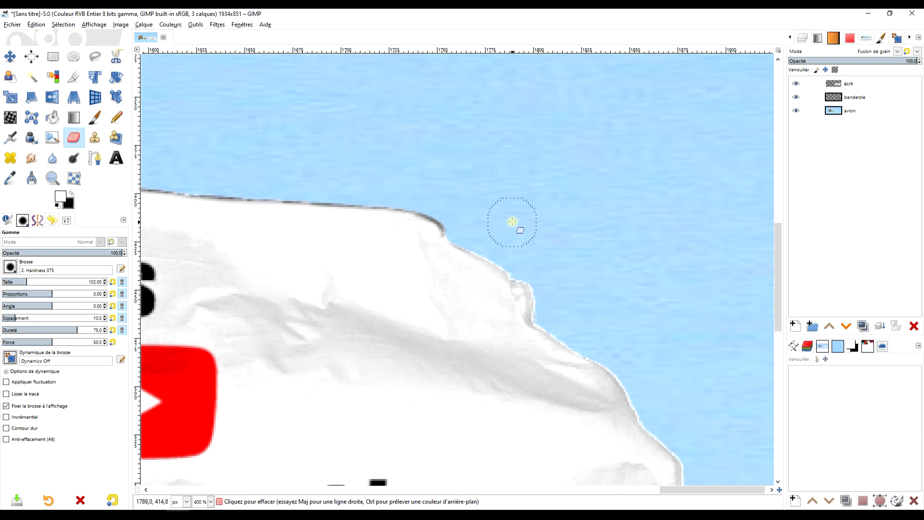
- Erase the white fringe down the sloping, ragged edge at the banner's free end
{"action": "scroll", "coordinate": [512, 222], "scroll_direction": "down", "scroll_amount": 3}
{"action": "scroll", "coordinate": [512, 221], "scroll_direction": "right", "scroll_amount": 3}
{"action": "mouse_move", "coordinate": [371, 139]}
{"action": "left_mouse_down"}
{"action": "mouse_move", "coordinate": [370, 149]}
{"action": "mouse_move", "coordinate": [439, 186]}
{"action": "left_mouse_up"}
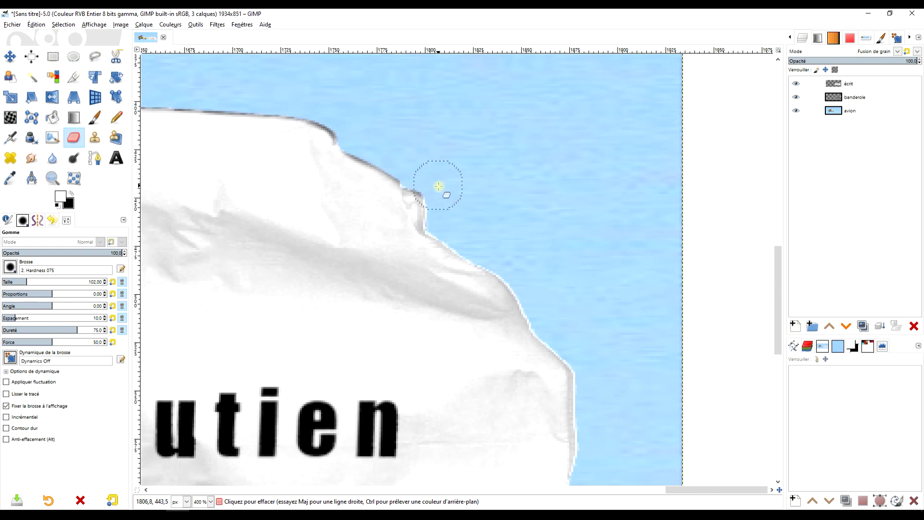
{"action": "scroll", "coordinate": [419, 107], "scroll_direction": "down", "scroll_amount": 3}
{"action": "scroll", "coordinate": [419, 107], "scroll_direction": "right", "scroll_amount": 3}
{"action": "mouse_move", "coordinate": [389, 124]}
{"action": "left_mouse_down"}
{"action": "mouse_move", "coordinate": [392, 149]}
{"action": "mouse_move", "coordinate": [452, 185]}
{"action": "left_mouse_up"}
{"action": "scroll", "coordinate": [464, 136], "scroll_direction": "down", "scroll_amount": 3}
{"action": "scroll", "coordinate": [464, 136], "scroll_direction": "right", "scroll_amount": 3}
{"action": "mouse_move", "coordinate": [407, 113]}
{"action": "left_mouse_down"}
{"action": "mouse_move", "coordinate": [462, 195]}
{"action": "mouse_move", "coordinate": [486, 196]}
{"action": "left_mouse_up"}
- Erase the fringe along the vertical edge of the banner's free end, down toward its lower corner
{"action": "scroll", "coordinate": [486, 195], "scroll_direction": "down", "scroll_amount": 3}
{"action": "scroll", "coordinate": [485, 196], "scroll_direction": "right", "scroll_amount": 2}
{"action": "mouse_move", "coordinate": [439, 128]}
{"action": "left_mouse_down"}
{"action": "mouse_move", "coordinate": [448, 196]}
{"action": "mouse_move", "coordinate": [463, 196]}
{"action": "left_mouse_up"}
{"action": "scroll", "coordinate": [462, 168], "scroll_direction": "down", "scroll_amount": 3}
{"action": "scroll", "coordinate": [462, 168], "scroll_direction": "right", "scroll_amount": 1}
{"action": "left_click_drag", "start_coordinate": [448, 145], "coordinate": [442, 194]}
{"action": "mouse_move", "coordinate": [437, 240]}
{"action": "left_mouse_down"}
{"action": "mouse_move", "coordinate": [438, 185]}
{"action": "mouse_move", "coordinate": [427, 261]}
{"action": "left_mouse_up"}
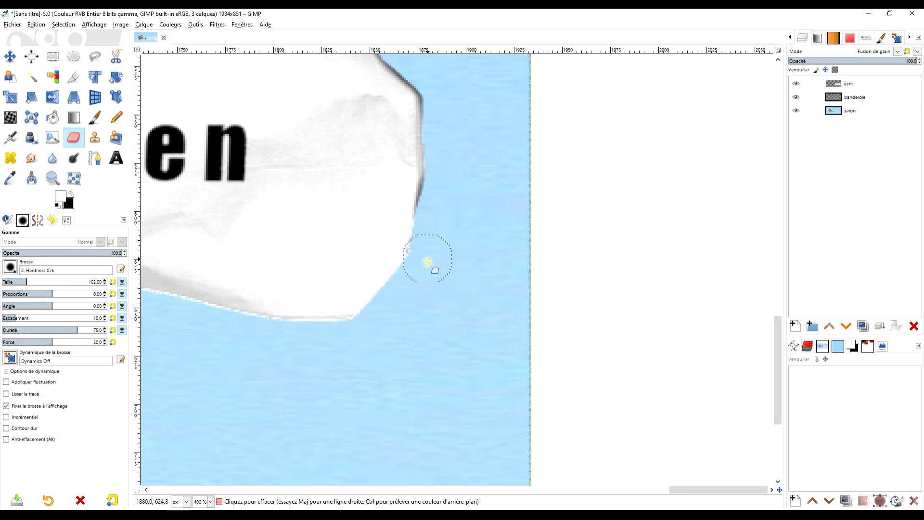
- Erase the fringe around the lower corner and along the banner's lower edge, back to below the word "votre"
{"action": "scroll", "coordinate": [450, 224], "scroll_direction": "down", "scroll_amount": 3}
{"action": "scroll", "coordinate": [450, 224], "scroll_direction": "left", "scroll_amount": 2}
{"action": "mouse_move", "coordinate": [560, 157]}
{"action": "left_mouse_down"}
{"action": "mouse_move", "coordinate": [495, 267]}
{"action": "mouse_move", "coordinate": [518, 239]}
{"action": "mouse_move", "coordinate": [449, 279]}
{"action": "mouse_move", "coordinate": [486, 278]}
{"action": "mouse_move", "coordinate": [372, 273]}
{"action": "mouse_move", "coordinate": [477, 269]}
{"action": "mouse_move", "coordinate": [321, 275]}
{"action": "mouse_move", "coordinate": [395, 272]}
{"action": "mouse_move", "coordinate": [268, 248]}
{"action": "left_mouse_up"}
{"action": "scroll", "coordinate": [268, 248], "scroll_direction": "left", "scroll_amount": 5}
{"action": "mouse_move", "coordinate": [532, 248]}
{"action": "left_mouse_down"}
{"action": "mouse_move", "coordinate": [500, 242]}
{"action": "mouse_move", "coordinate": [549, 245]}
{"action": "mouse_move", "coordinate": [354, 205]}
{"action": "mouse_move", "coordinate": [192, 199]}
{"action": "left_mouse_up"}
{"action": "scroll", "coordinate": [549, 254], "scroll_direction": "left", "scroll_amount": 5}
{"action": "scroll", "coordinate": [548, 254], "scroll_direction": "up", "scroll_amount": 1}
{"action": "left_click_drag", "start_coordinate": [476, 256], "coordinate": [294, 262]}
{"action": "scroll", "coordinate": [484, 246], "scroll_direction": "left", "scroll_amount": 3}
{"action": "scroll", "coordinate": [484, 246], "scroll_direction": "down", "scroll_amount": 1}
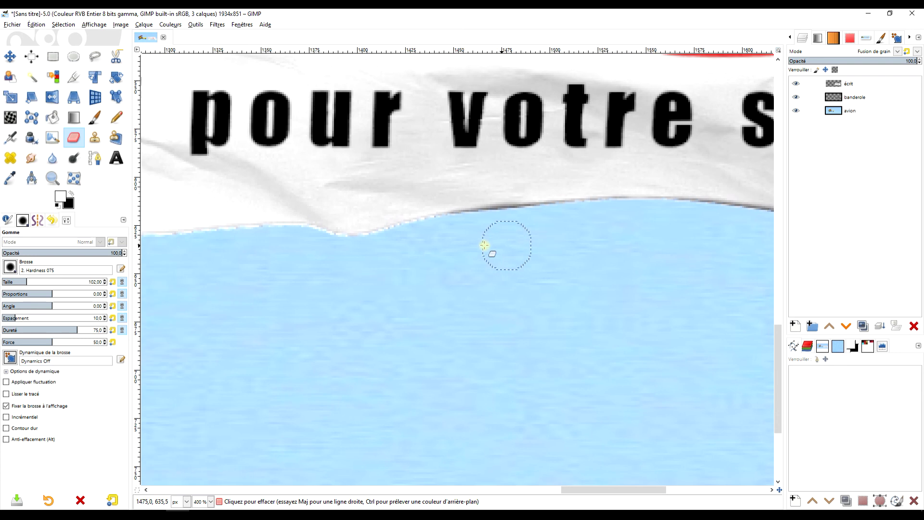
- Erase the rest of the fringe along the banner's lower edge, from below "pour votre" to the foot of the pole
{"action": "mouse_move", "coordinate": [445, 235]}
{"action": "left_mouse_down"}
{"action": "mouse_move", "coordinate": [360, 250]}
{"action": "mouse_move", "coordinate": [270, 246]}
{"action": "mouse_move", "coordinate": [255, 264]}
{"action": "left_mouse_up"}
{"action": "scroll", "coordinate": [482, 271], "scroll_direction": "left", "scroll_amount": 3}
{"action": "scroll", "coordinate": [481, 271], "scroll_direction": "left", "scroll_amount": 5}
{"action": "scroll", "coordinate": [481, 271], "scroll_direction": "down", "scroll_amount": 1}
{"action": "left_click_drag", "start_coordinate": [560, 237], "coordinate": [492, 243]}
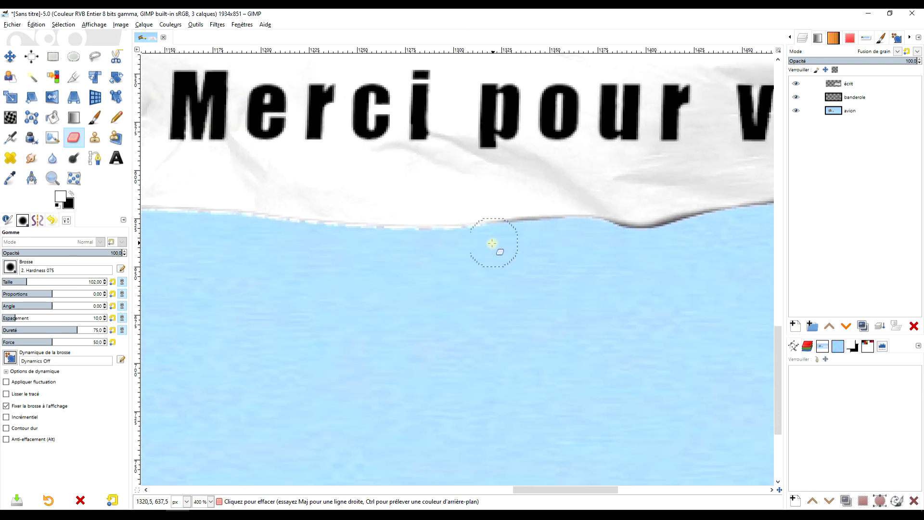
{"action": "left_click_drag", "start_coordinate": [399, 283], "coordinate": [576, 295]}
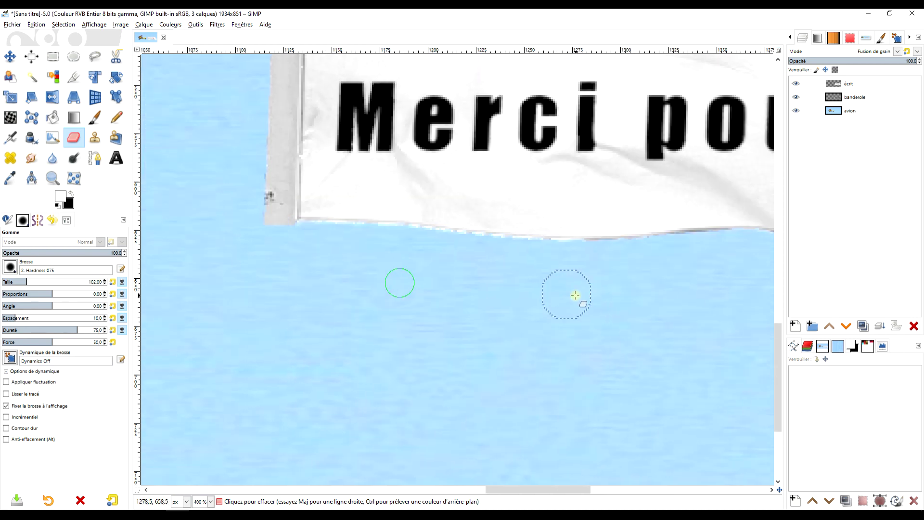
{"action": "left_click_drag", "start_coordinate": [572, 257], "coordinate": [307, 238]}
- Touch up the fringe around the notch on the banner's sloping free edge with the eraser and inspect the whole outline
{"action": "scroll", "coordinate": [307, 238], "scroll_direction": "down", "scroll_amount": 4}
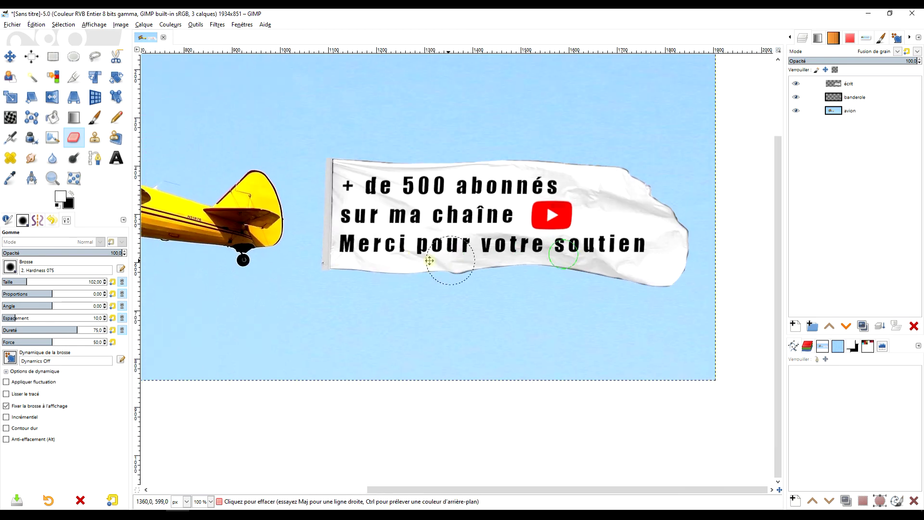
{"action": "scroll", "coordinate": [623, 201], "scroll_direction": "up", "scroll_amount": 5}
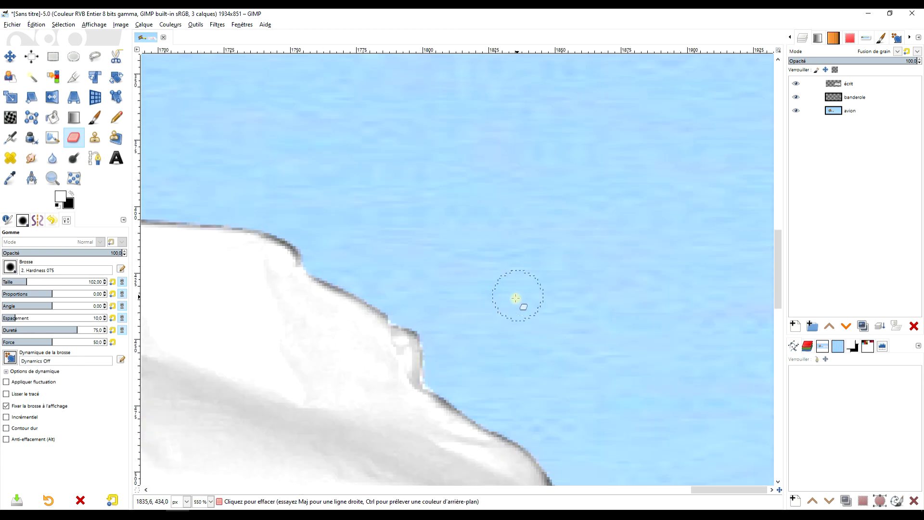
{"action": "left_click_drag", "start_coordinate": [460, 291], "coordinate": [450, 273]}
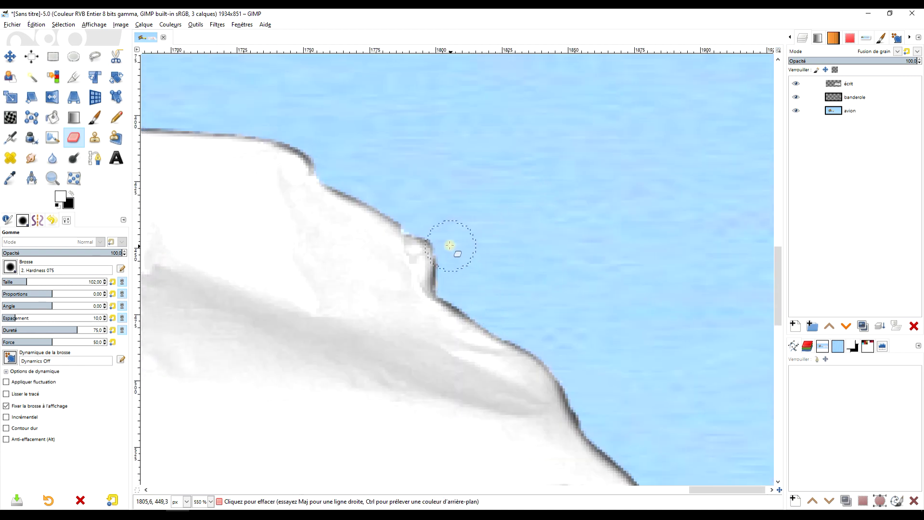
{"action": "scroll", "coordinate": [445, 189], "scroll_direction": "up", "scroll_amount": 1}
{"action": "scroll", "coordinate": [445, 188], "scroll_direction": "left", "scroll_amount": 1}
{"action": "scroll", "coordinate": [365, 188], "scroll_direction": "down", "scroll_amount": 3}
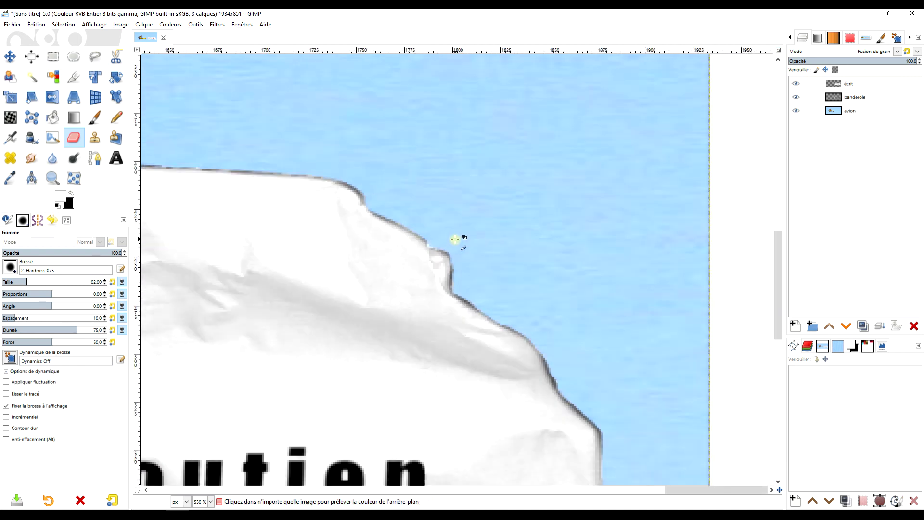
{"action": "scroll", "coordinate": [452, 235], "scroll_direction": "up", "scroll_amount": 5}
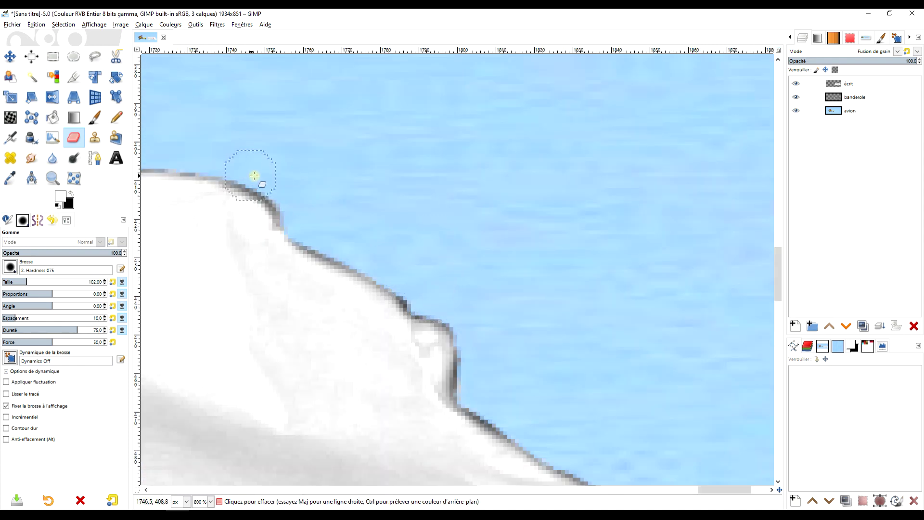
{"action": "scroll", "coordinate": [382, 253], "scroll_direction": "down", "scroll_amount": 5}
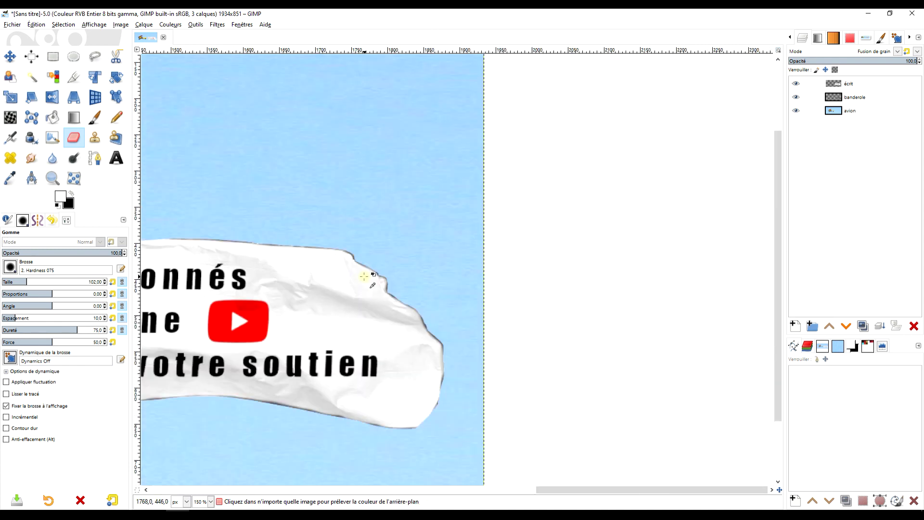
{"action": "scroll", "coordinate": [364, 276], "scroll_direction": "down", "scroll_amount": 1}
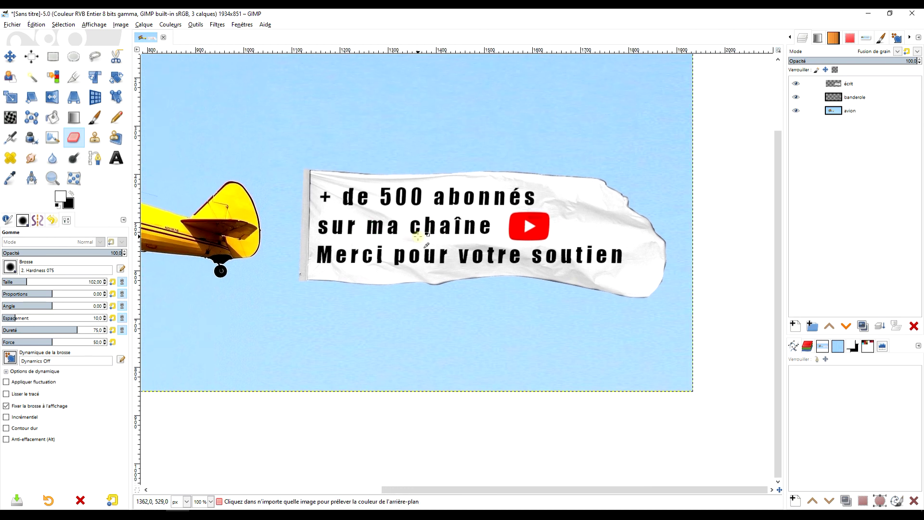
- On the banderole layer, heal the dark smudge near the pole's foot, sampling clean grey from just above it
{"action": "scroll", "coordinate": [418, 236], "scroll_direction": "up", "scroll_amount": 4}
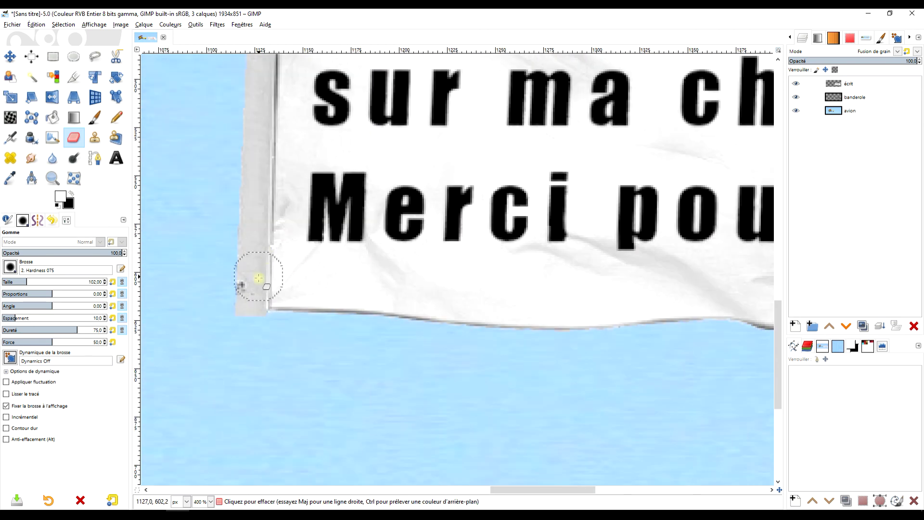
{"action": "left_click", "coordinate": [842, 99]}
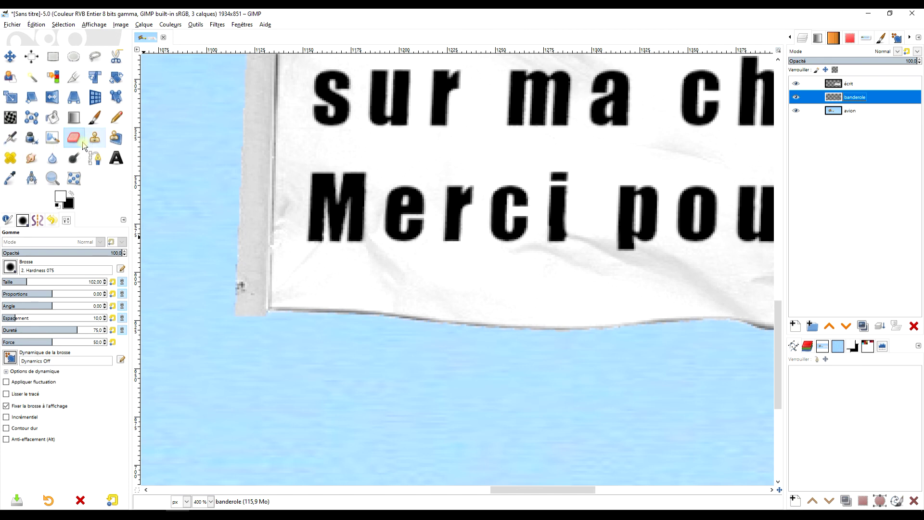
{"action": "left_click", "coordinate": [10, 158]}
{"action": "scroll", "coordinate": [217, 258], "scroll_direction": "up", "scroll_amount": 4}
{"action": "left_click", "coordinate": [356, 276], "text": "ctrl"}
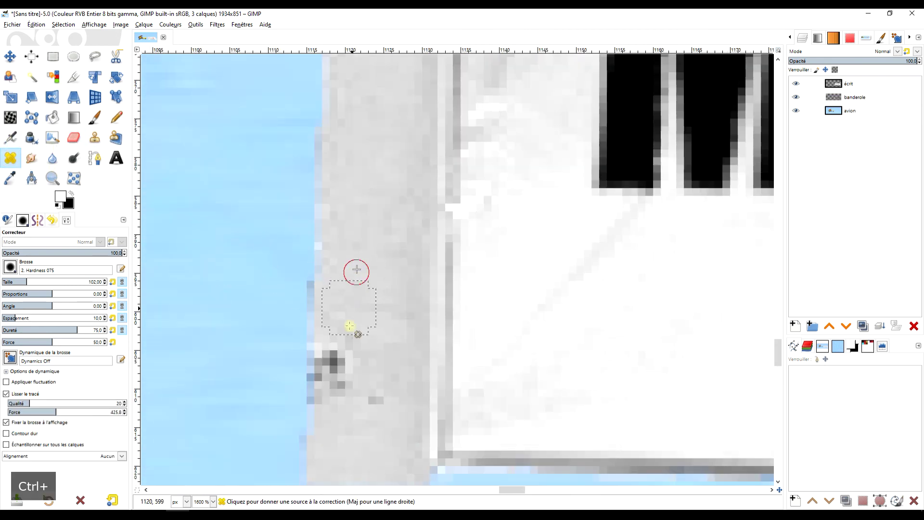
{"action": "left_click", "coordinate": [336, 375]}
- Toggle the banderole layer's visibility to check the repair, and heal the leftover marks at the pole's foot with freshly sampled grey
{"action": "left_click", "coordinate": [356, 253], "text": "ctrl"}
{"action": "left_click", "coordinate": [795, 97]}
{"action": "left_click", "coordinate": [795, 96]}
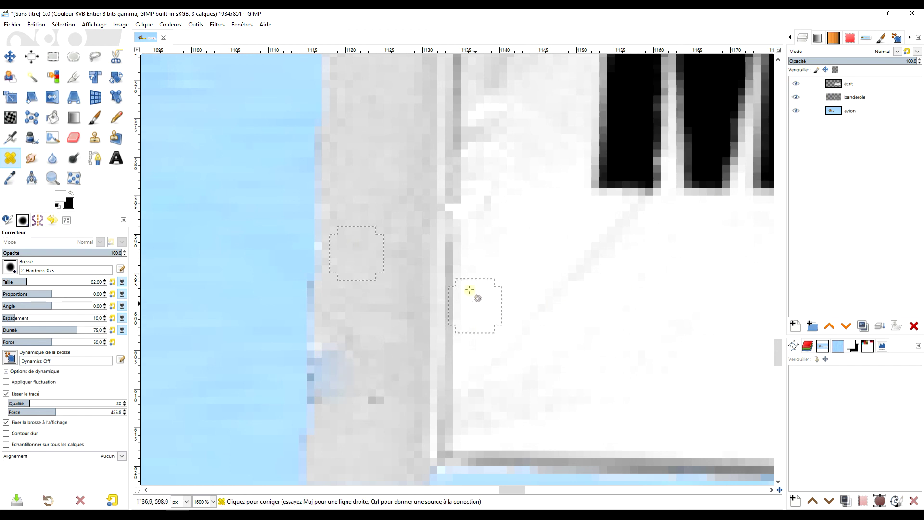
{"action": "left_click", "coordinate": [356, 245], "text": "ctrl"}
{"action": "left_click", "coordinate": [324, 365]}
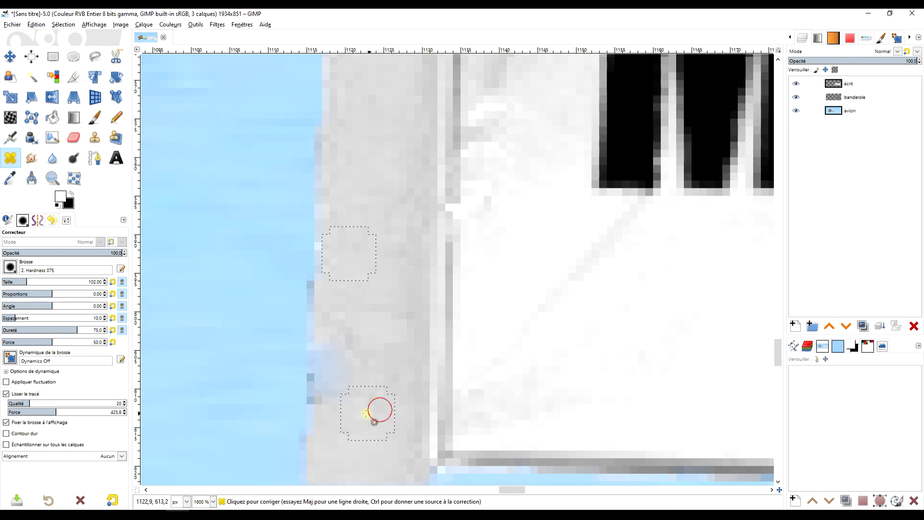
- Clone clean grey texture from higher on the pole over the bluish stain along its outer edge near the foot
{"action": "key", "text": "ctrl"}
{"action": "left_click", "coordinate": [93, 140]}
{"action": "left_click", "coordinate": [378, 278], "text": "ctrl"}
{"action": "left_click_drag", "start_coordinate": [329, 345], "coordinate": [330, 396]}
{"action": "scroll", "coordinate": [330, 396], "scroll_direction": "down", "scroll_amount": 7}
{"action": "scroll", "coordinate": [469, 318], "scroll_direction": "down", "scroll_amount": 2}
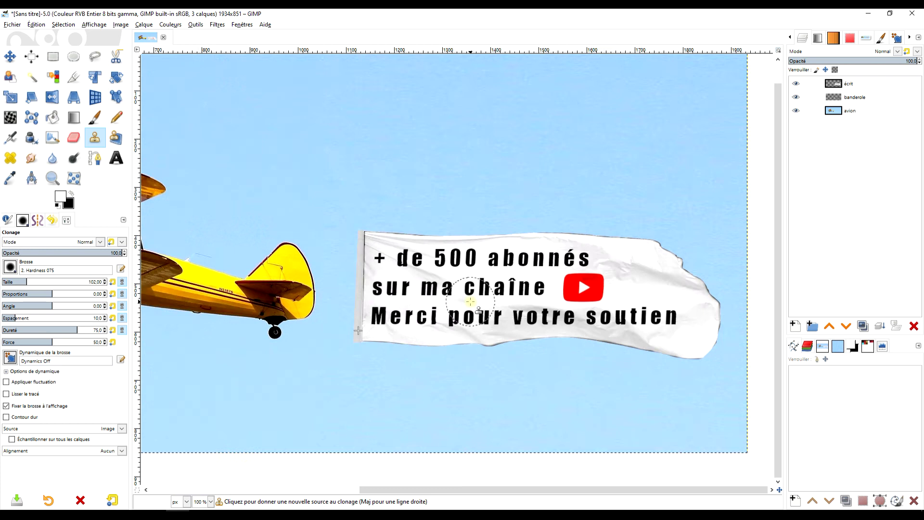
- Add a transparent layer named cordes directly above the écrit layer
{"action": "left_click", "coordinate": [813, 84]}
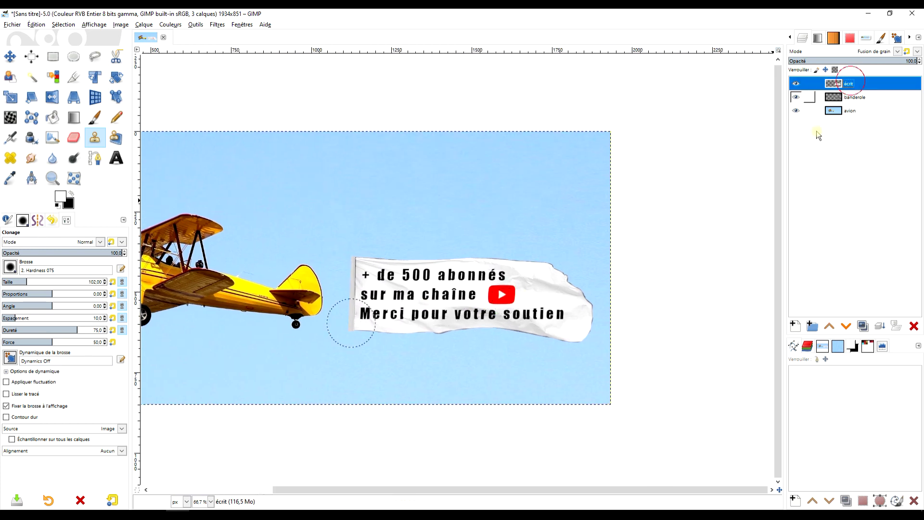
{"action": "left_click", "coordinate": [795, 325]}
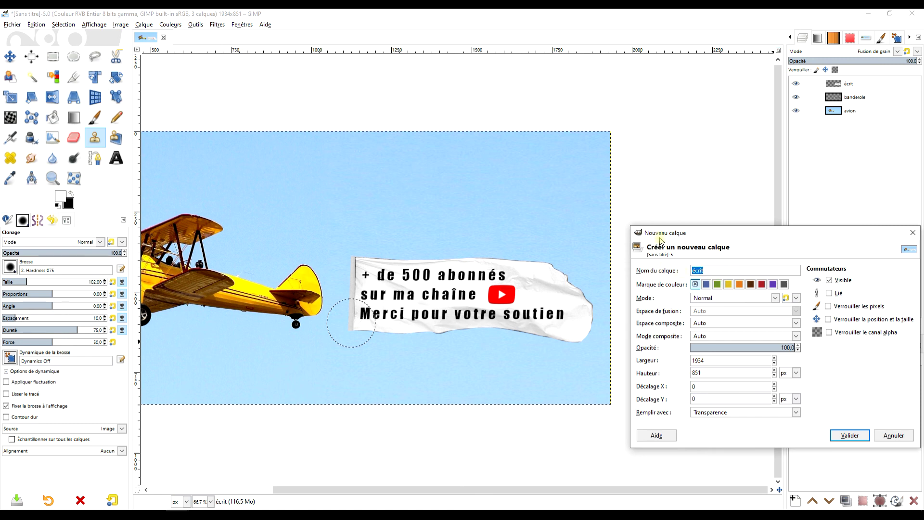
{"action": "type", "text": "corde"}
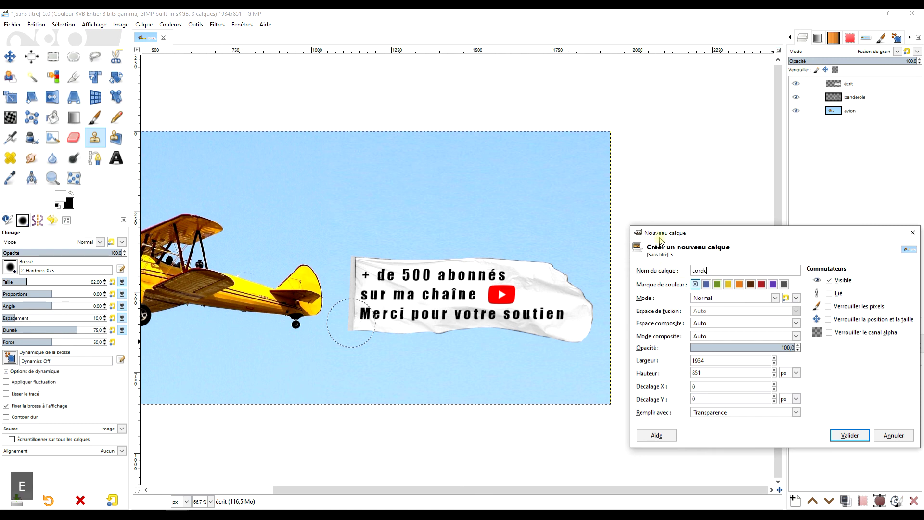
{"action": "type", "text": "zs"}
{"action": "key", "text": "BackSpace"}
{"action": "left_click", "coordinate": [849, 435]}
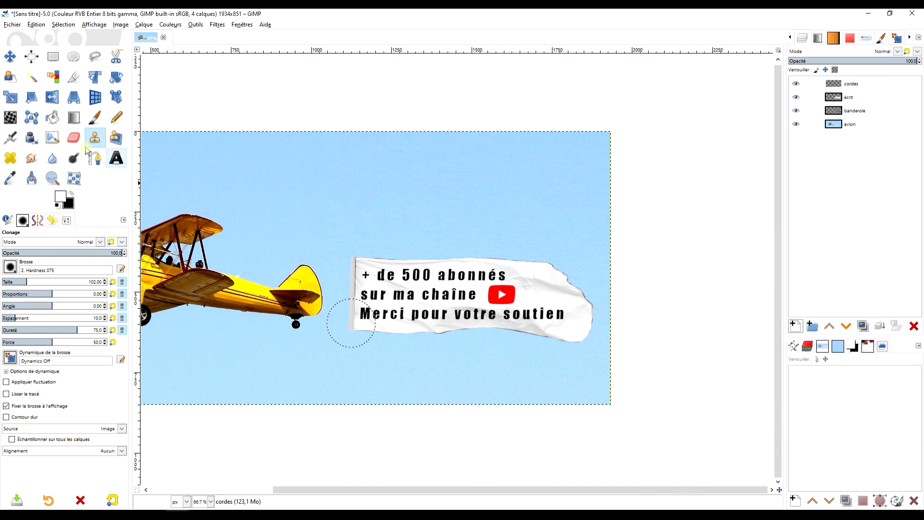
- On the cordes layer, paint a straight white rope with a 3-pixel brush from the pole's upper end to the top of the rear fuselage
{"action": "key", "text": "p"}
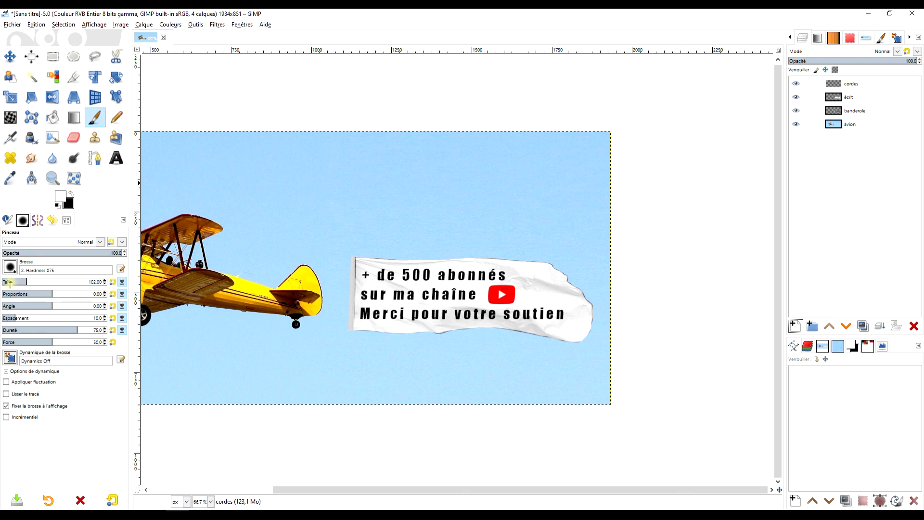
{"action": "scroll", "coordinate": [395, 263], "scroll_direction": "up", "scroll_amount": 2}
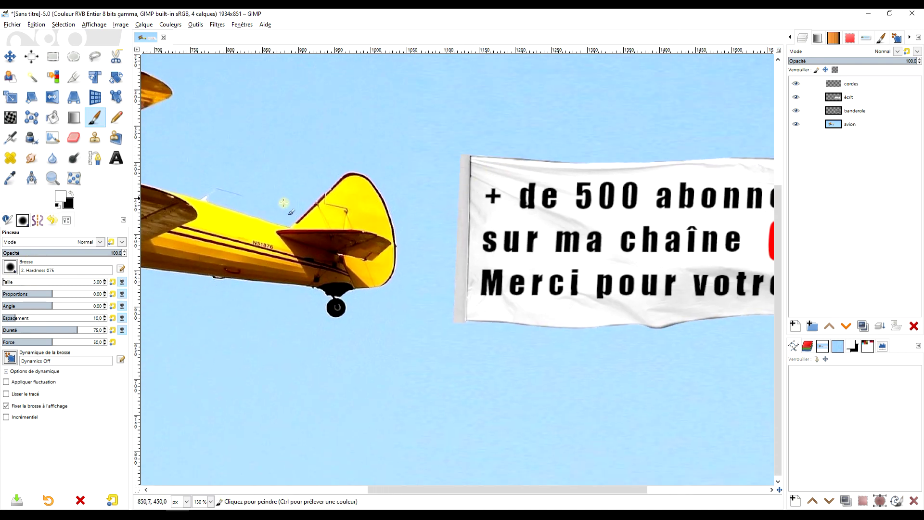
{"action": "left_click", "coordinate": [879, 86]}
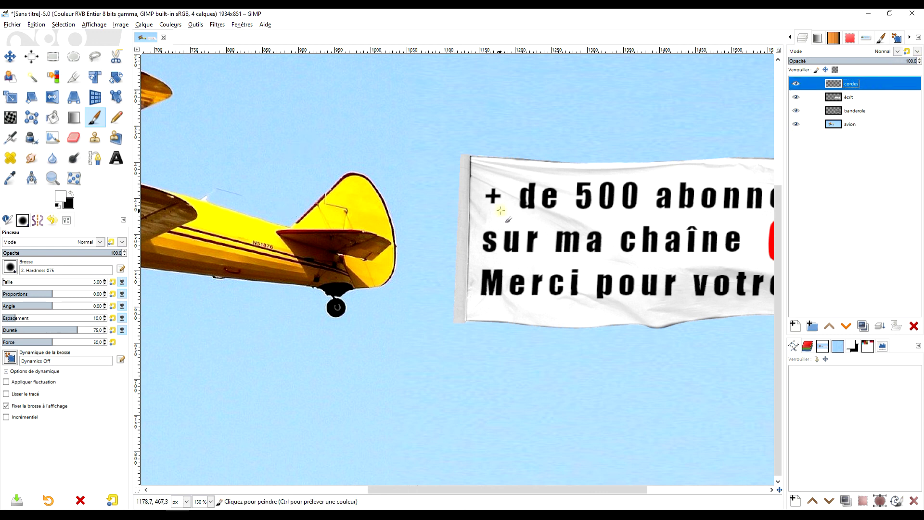
{"action": "scroll", "coordinate": [500, 210], "scroll_direction": "down", "scroll_amount": 2}
{"action": "scroll", "coordinate": [481, 185], "scroll_direction": "up", "scroll_amount": 2}
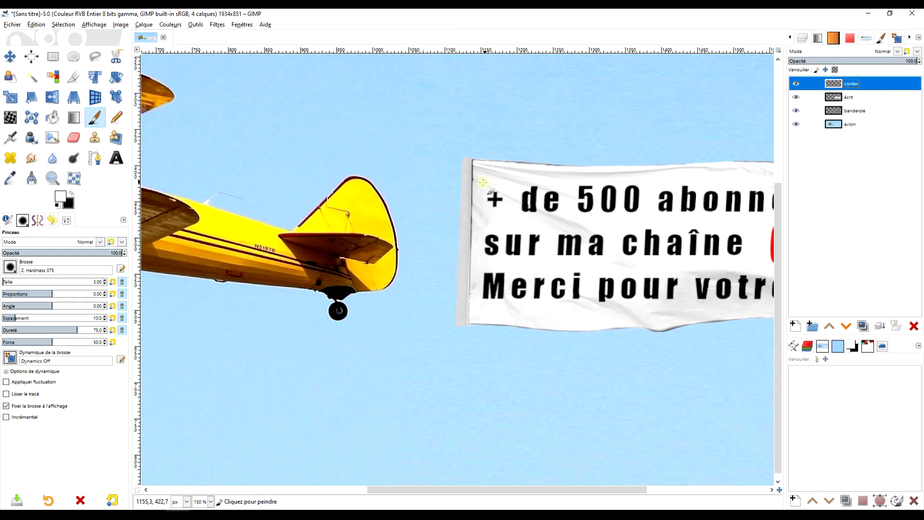
{"action": "scroll", "coordinate": [483, 182], "scroll_direction": "up", "scroll_amount": 1}
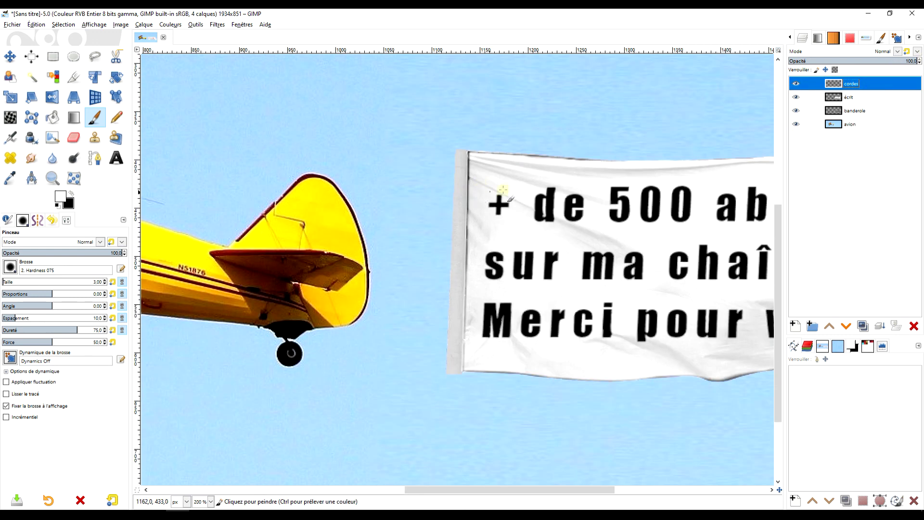
{"action": "left_click", "coordinate": [467, 155]}
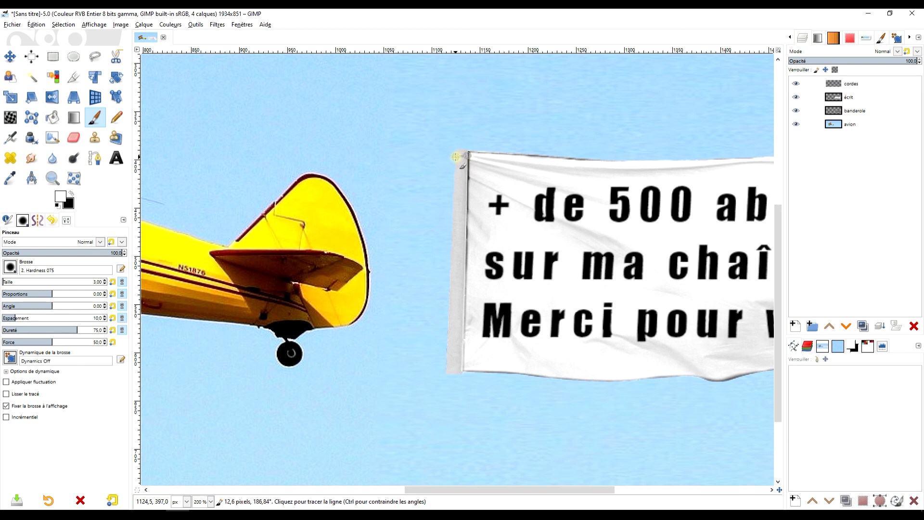
{"action": "left_click", "coordinate": [455, 156], "text": "shift"}
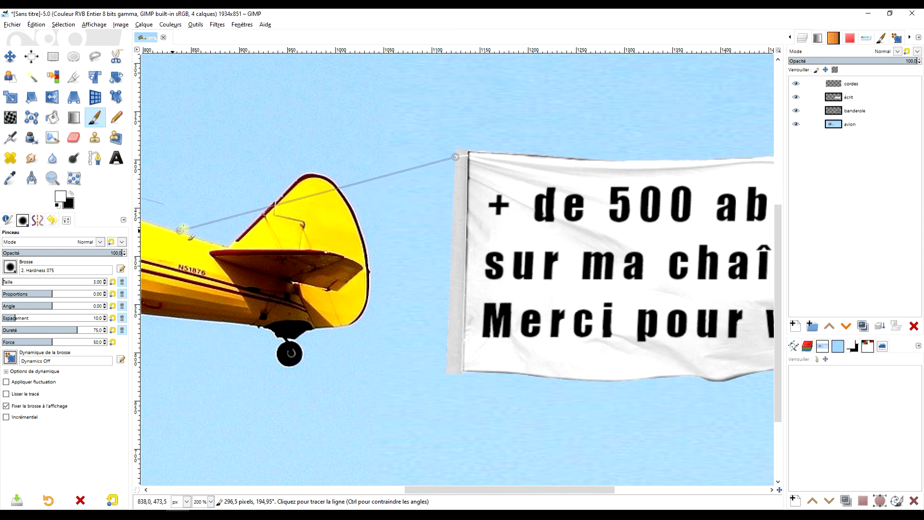
{"action": "left_click", "coordinate": [166, 229], "text": "shift"}
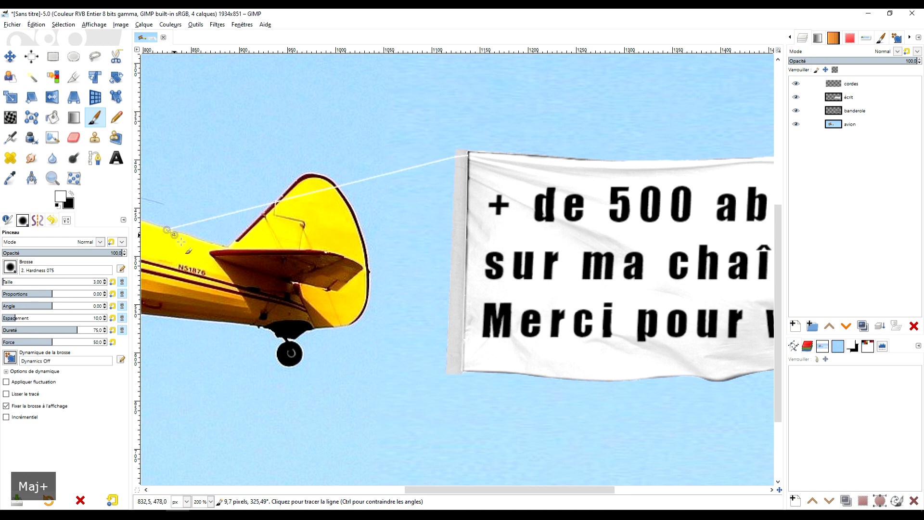
- Continue the white rope in straight segments down the fuselage side to its underside, and back to the foot of the banner pole
{"action": "left_click", "coordinate": [166, 259], "text": "shift"}
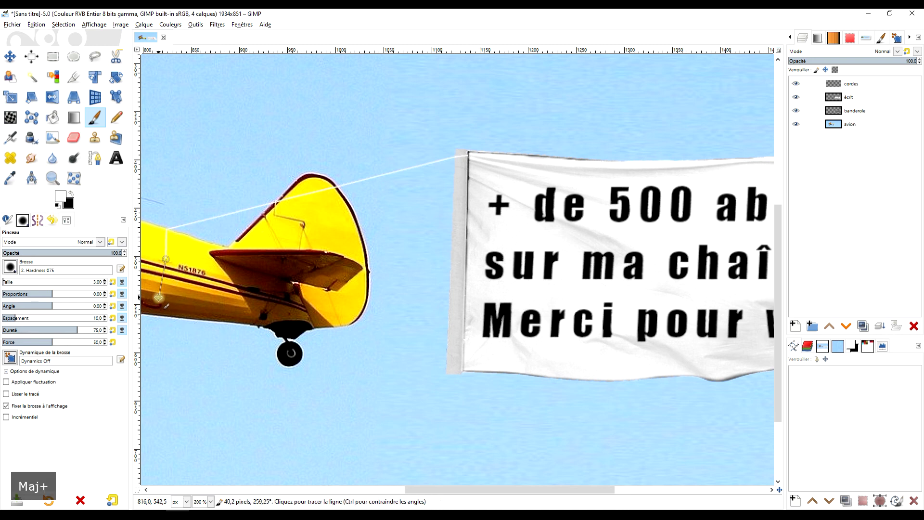
{"action": "left_click", "coordinate": [159, 296], "text": "shift"}
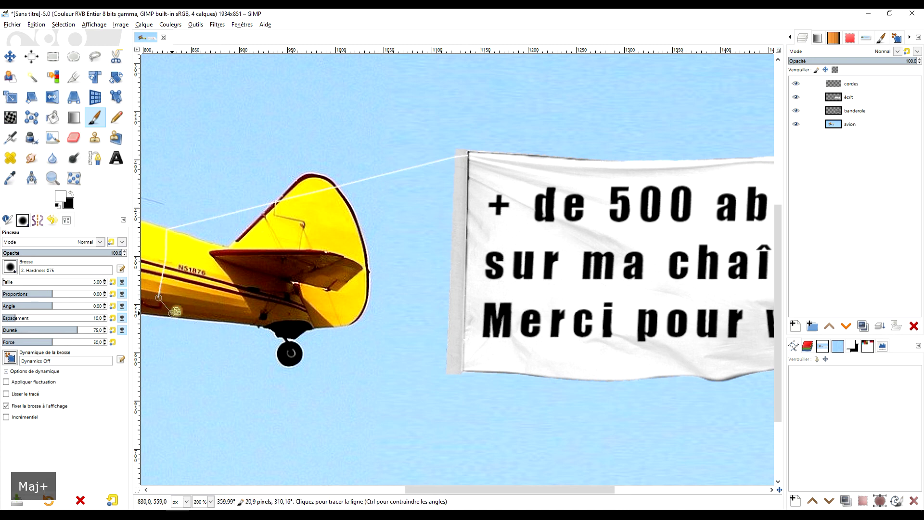
{"action": "scroll", "coordinate": [167, 316], "scroll_direction": "left", "scroll_amount": 3}
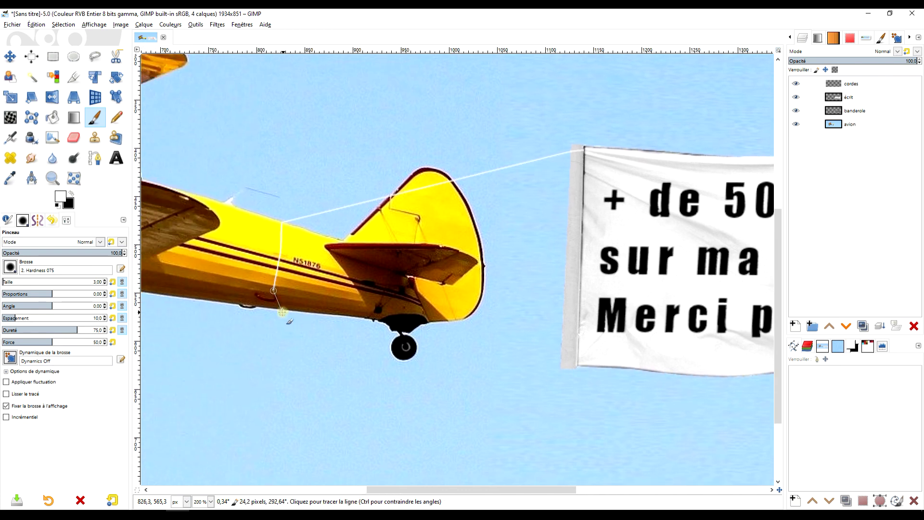
{"action": "left_click", "coordinate": [245, 308], "text": "shift"}
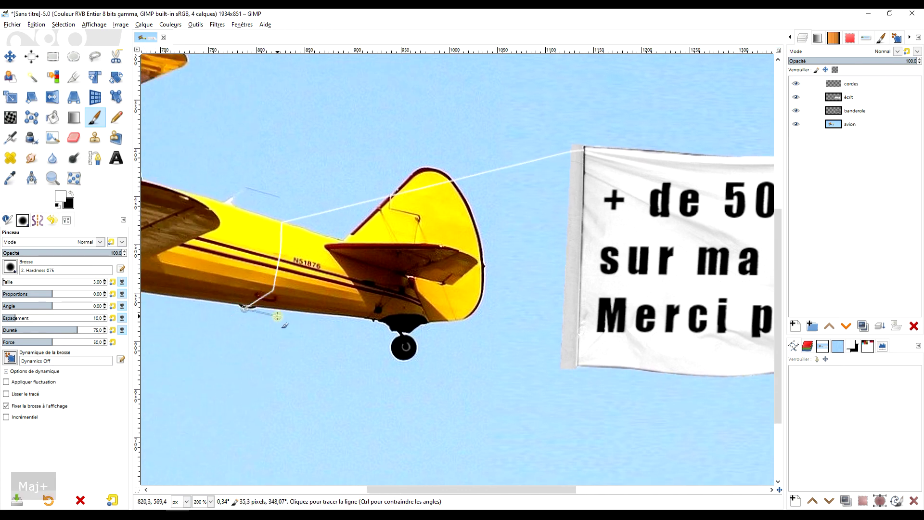
{"action": "left_click", "coordinate": [576, 364], "text": "shift"}
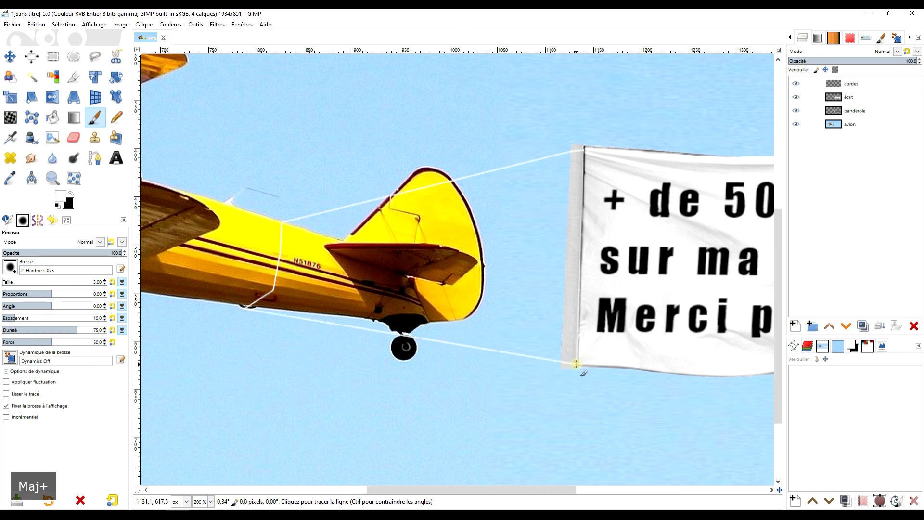
- Try a third white rope from the upper middle of the banner pole across the tail fin to the rope loop on the fuselage
{"action": "left_click", "coordinate": [583, 215]}
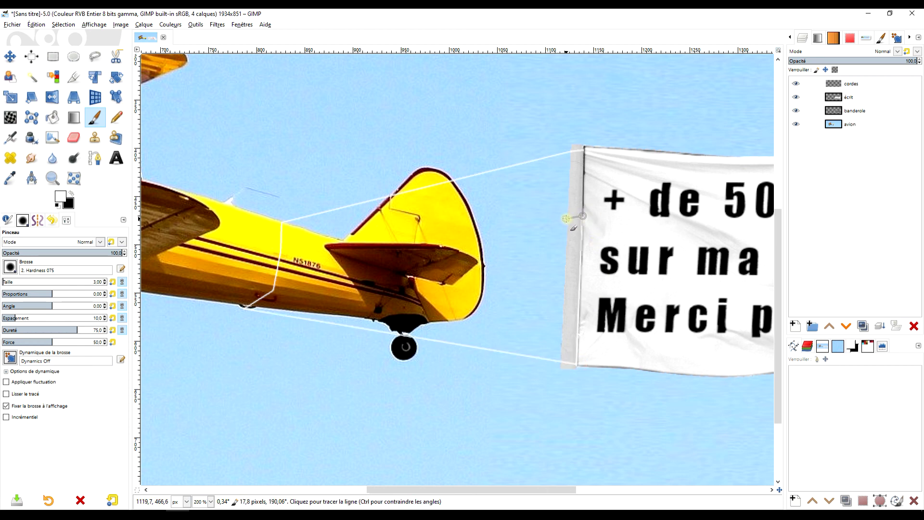
{"action": "left_click", "coordinate": [477, 227], "text": "shift"}
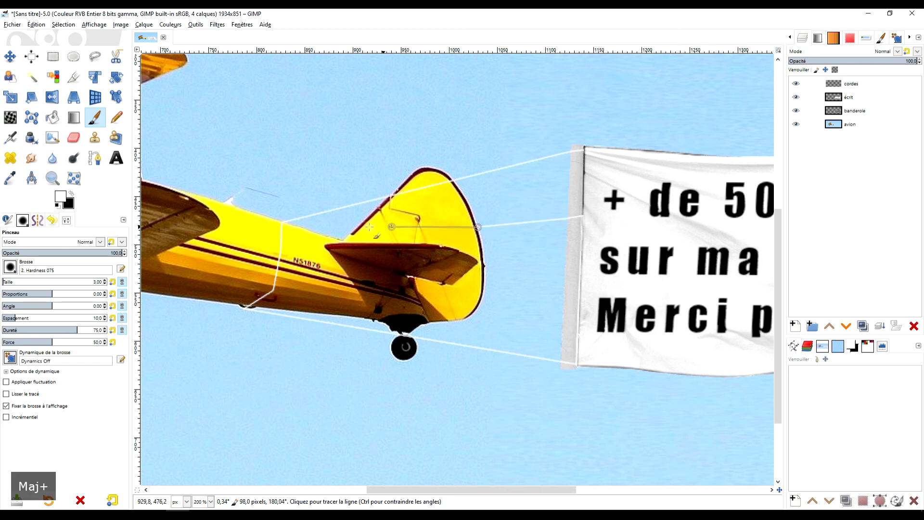
{"action": "left_click", "coordinate": [286, 223], "text": "shift"}
{"action": "scroll", "coordinate": [505, 264], "scroll_direction": "down", "scroll_amount": 1}
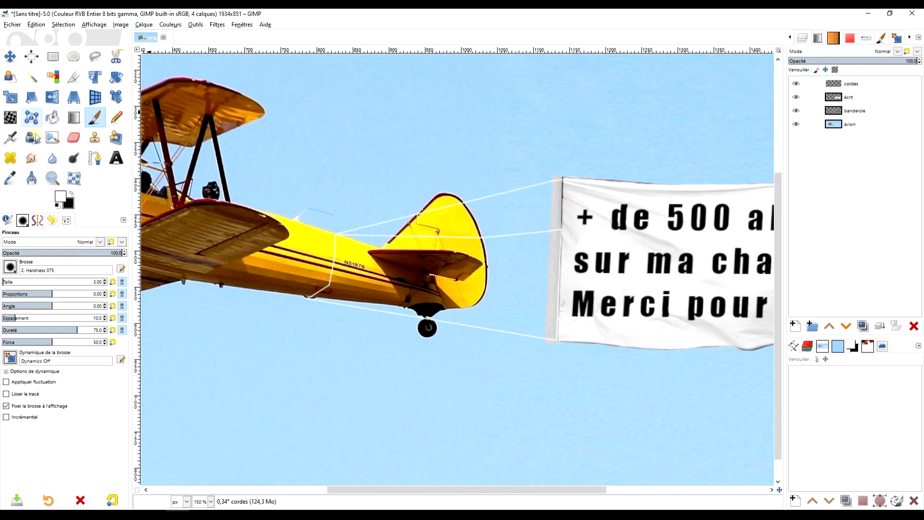
- Erase the upper rope where it crosses the tail fin, using an 84-pixel eraser so it passes behind the tail
{"action": "left_click", "coordinate": [73, 137]}
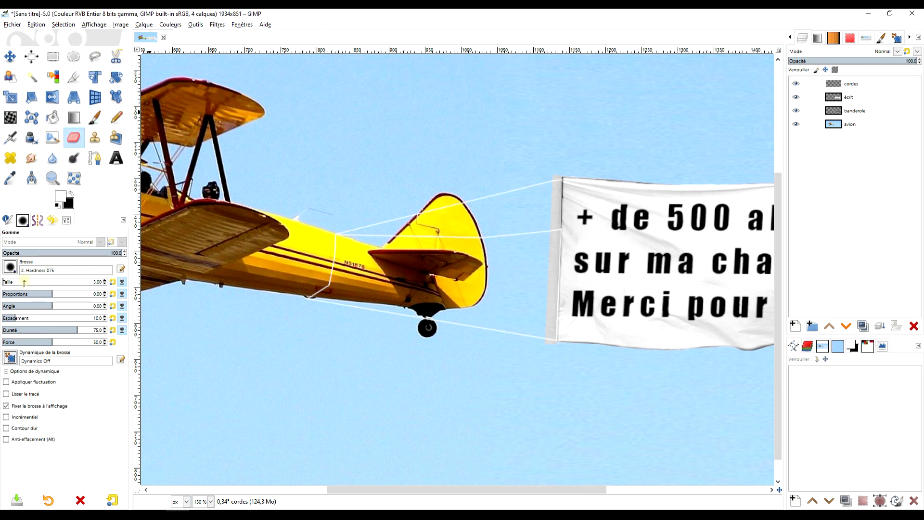
{"action": "left_click", "coordinate": [24, 282]}
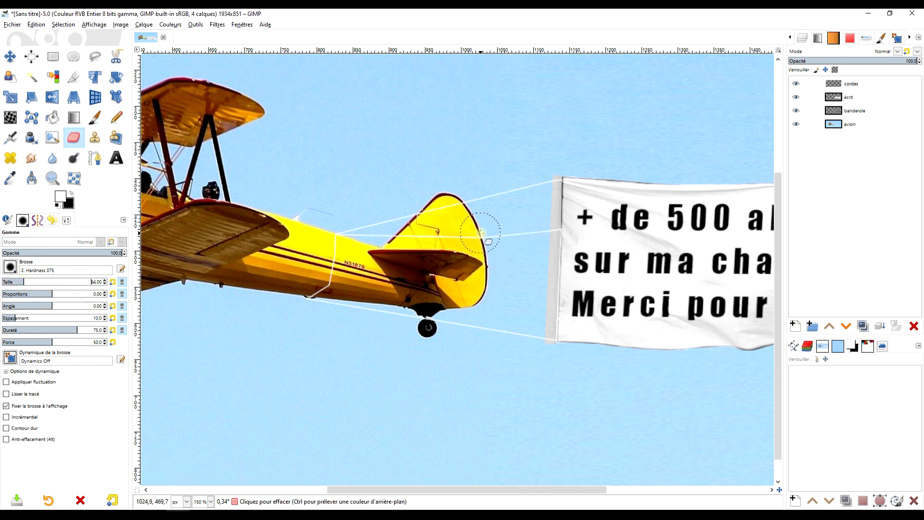
{"action": "scroll", "coordinate": [480, 233], "scroll_direction": "up", "scroll_amount": 3}
{"action": "left_click", "coordinate": [323, 194]}
{"action": "left_click", "coordinate": [435, 174]}
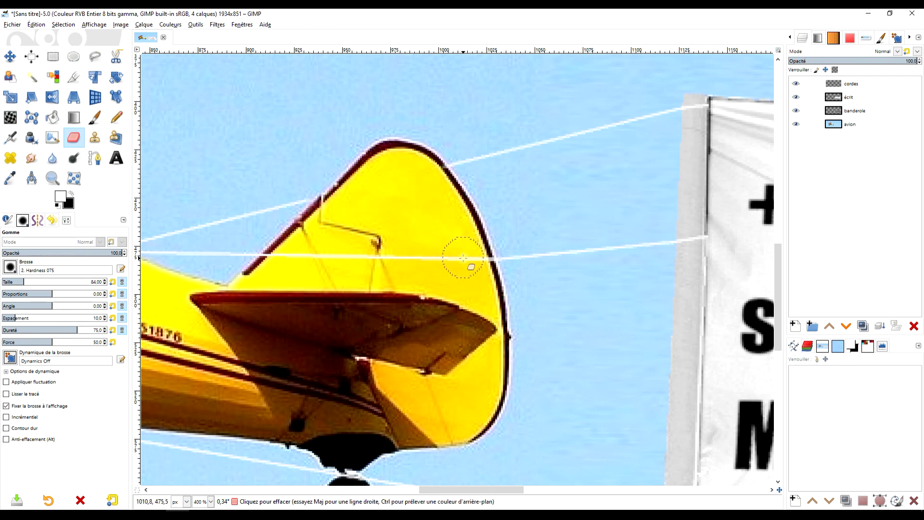
- Inspect the ropes around the tail and remove the middle rope between the fuselage and the banner pole
{"action": "scroll", "coordinate": [463, 258], "scroll_direction": "down", "scroll_amount": 3}
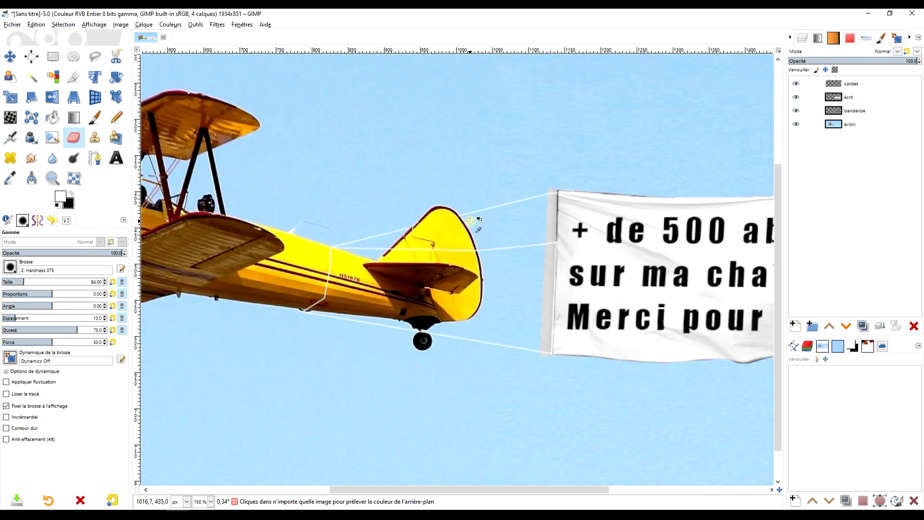
{"action": "scroll", "coordinate": [443, 239], "scroll_direction": "up", "scroll_amount": 2}
{"action": "scroll", "coordinate": [476, 255], "scroll_direction": "down", "scroll_amount": 2}
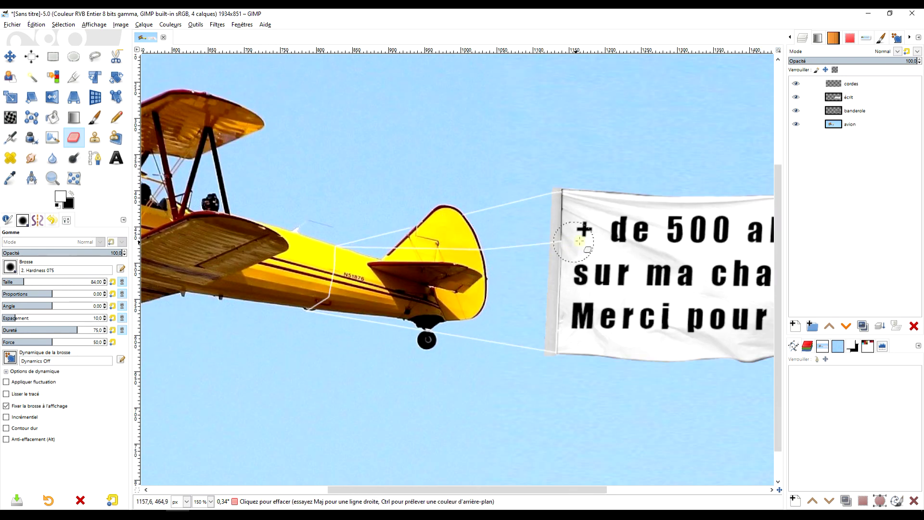
{"action": "scroll", "coordinate": [529, 231], "scroll_direction": "down", "scroll_amount": 1}
{"action": "scroll", "coordinate": [529, 231], "scroll_direction": "right", "scroll_amount": 1}
{"action": "scroll", "coordinate": [549, 207], "scroll_direction": "up", "scroll_amount": 1}
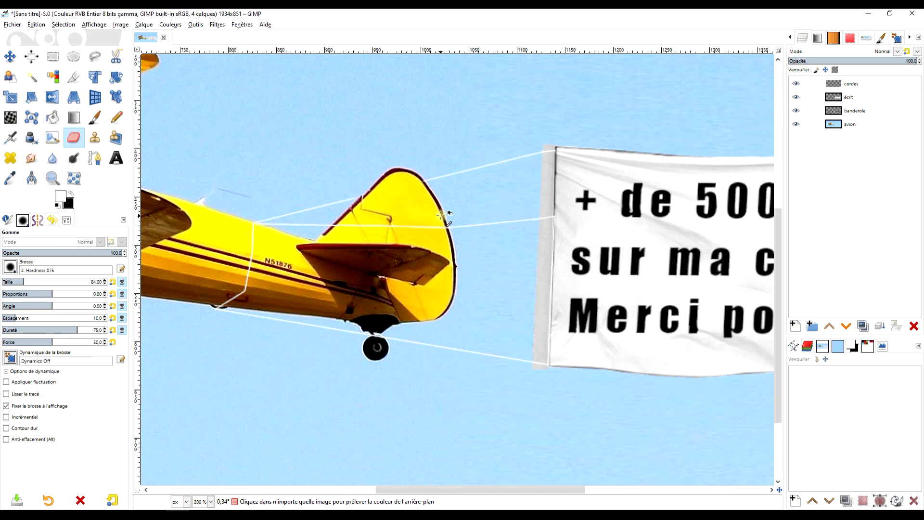
{"action": "scroll", "coordinate": [432, 235], "scroll_direction": "up", "scroll_amount": 1}
{"action": "mouse_move", "coordinate": [279, 232]}
{"action": "left_mouse_down"}
{"action": "mouse_move", "coordinate": [476, 236]}
{"action": "mouse_move", "coordinate": [584, 219]}
{"action": "mouse_move", "coordinate": [598, 207]}
{"action": "mouse_move", "coordinate": [573, 220]}
{"action": "mouse_move", "coordinate": [179, 239]}
{"action": "left_mouse_up"}
{"action": "scroll", "coordinate": [485, 248], "scroll_direction": "down", "scroll_amount": 4}
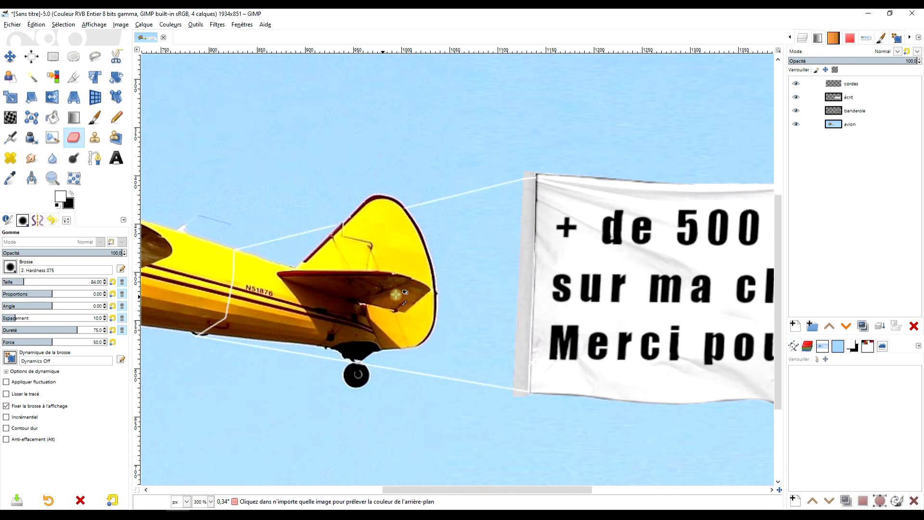
- Crop the whole image, not just the current layer, to 1667 × 625 px around the plane and banner
{"action": "scroll", "coordinate": [492, 244], "scroll_direction": "right", "scroll_amount": 3}
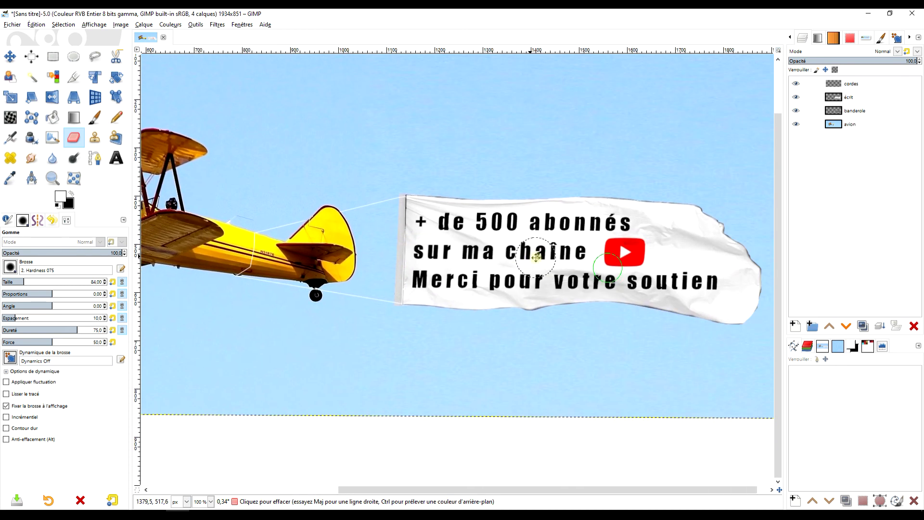
{"action": "scroll", "coordinate": [551, 248], "scroll_direction": "down", "scroll_amount": 1}
{"action": "mouse_move", "coordinate": [545, 247]}
{"action": "left_mouse_down"}
{"action": "mouse_move", "coordinate": [580, 261]}
{"action": "mouse_move", "coordinate": [616, 253]}
{"action": "mouse_move", "coordinate": [545, 258]}
{"action": "left_mouse_up"}
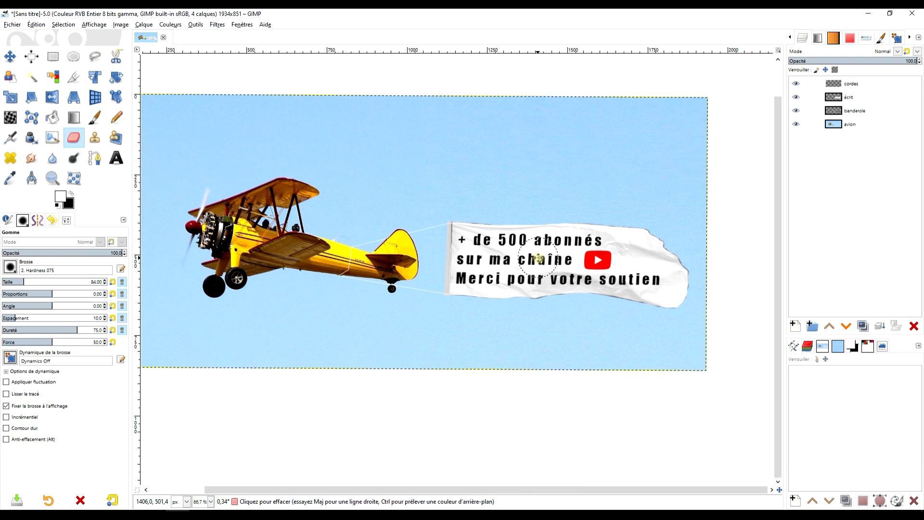
{"action": "left_click", "coordinate": [74, 77]}
{"action": "left_click", "coordinate": [35, 242]}
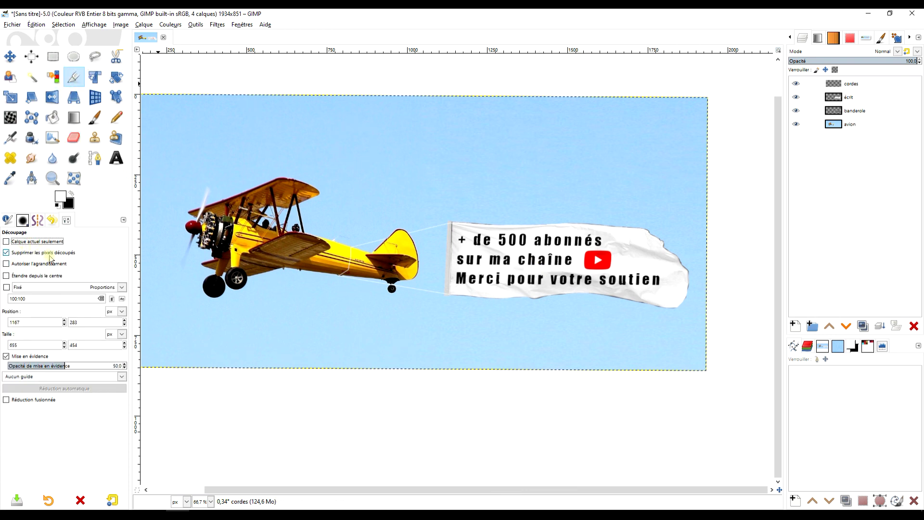
{"action": "left_click_drag", "start_coordinate": [162, 142], "coordinate": [697, 346]}
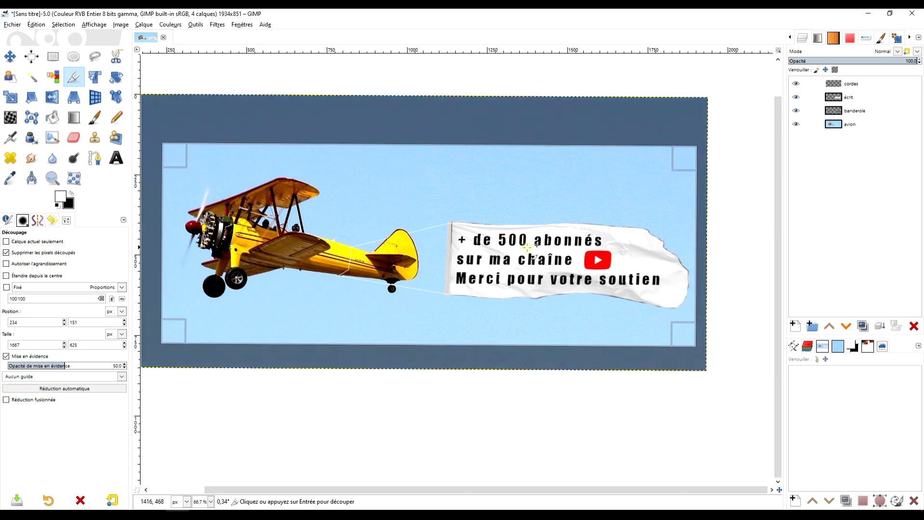
{"action": "left_click", "coordinate": [452, 255]}
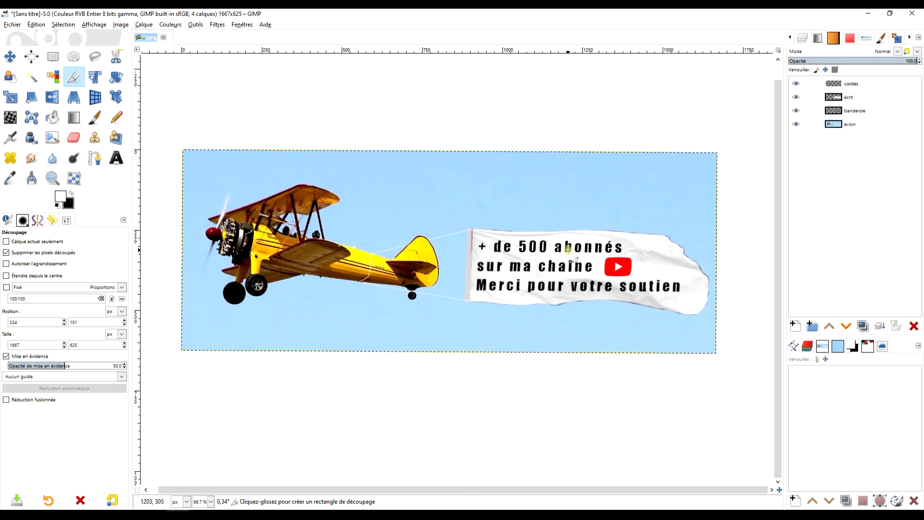
- Select the écrit layer and examine how the lettering and YouTube logo sit on the banner
{"action": "left_click", "coordinate": [856, 97]}
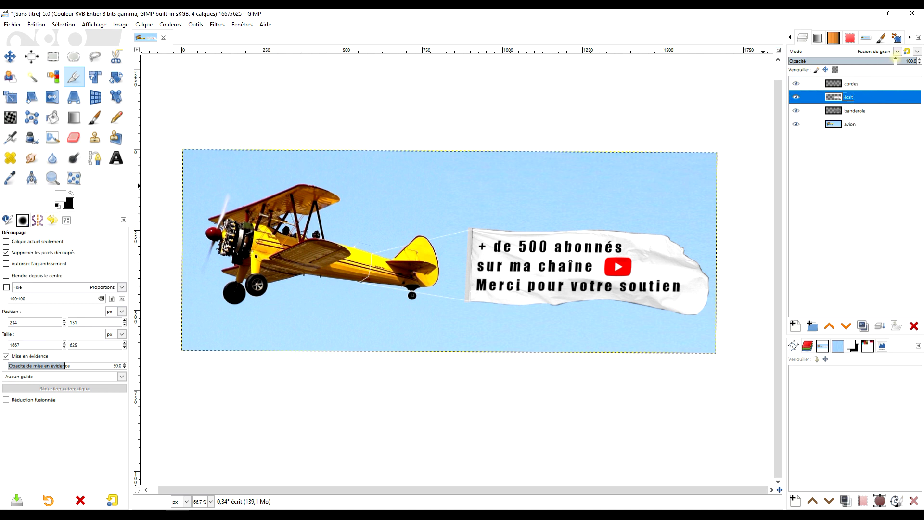
{"action": "scroll", "coordinate": [624, 246], "scroll_direction": "up", "scroll_amount": 3}
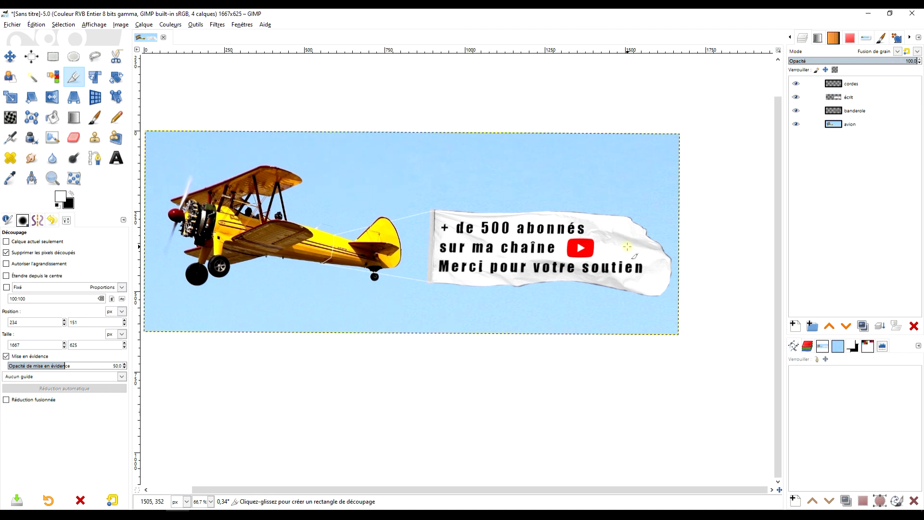
{"action": "scroll", "coordinate": [581, 242], "scroll_direction": "down", "scroll_amount": 2}
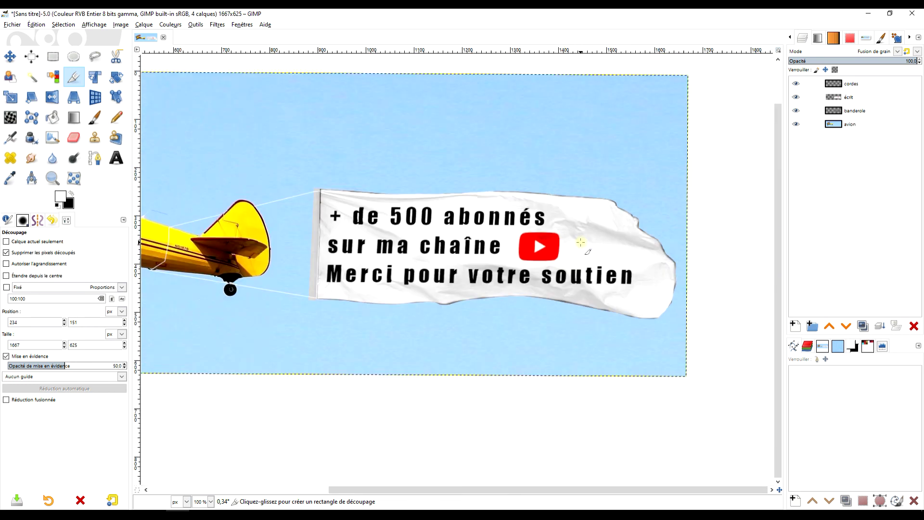
- Set the écrit layer's opacity to 81.3 and duplicate the layer
{"action": "scroll", "coordinate": [581, 242], "scroll_direction": "up", "scroll_amount": 1}
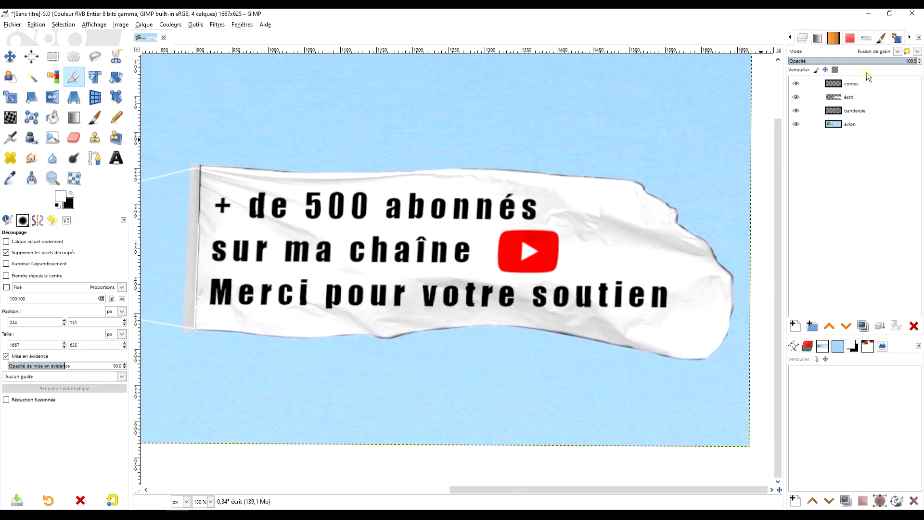
{"action": "left_click", "coordinate": [893, 61]}
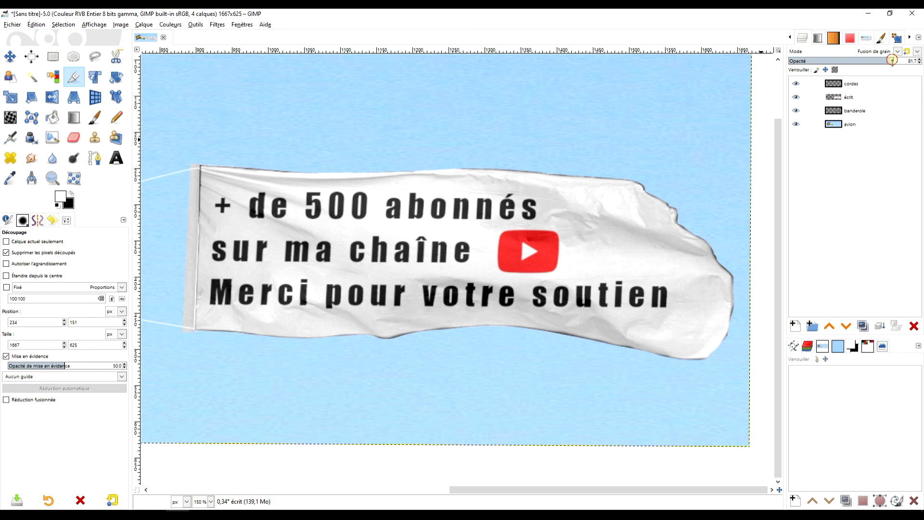
{"action": "left_click_drag", "start_coordinate": [900, 61], "coordinate": [893, 61]}
{"action": "left_click", "coordinate": [845, 99]}
{"action": "left_click", "coordinate": [862, 327]}
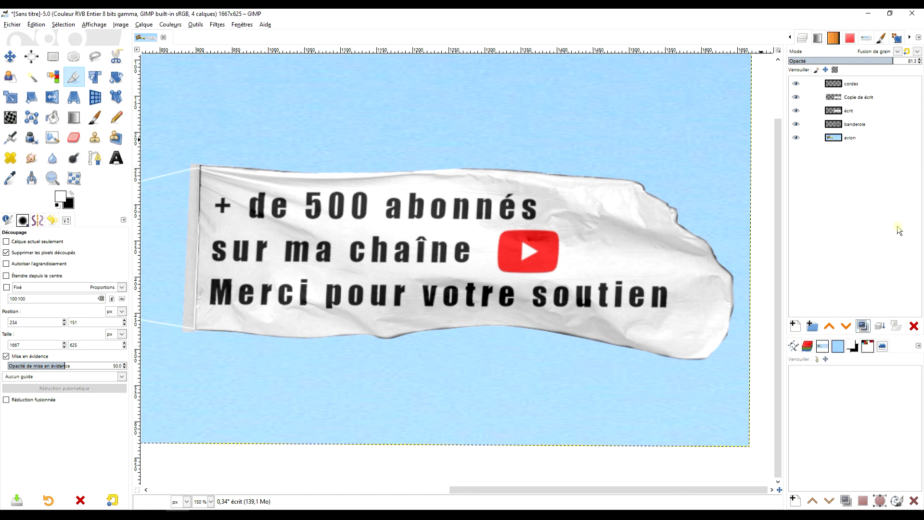
- Set the duplicated lettering layer to Assombrir blend mode at 72 opacity, and compare the banner with that layer hidden and shown
{"action": "left_click", "coordinate": [870, 97]}
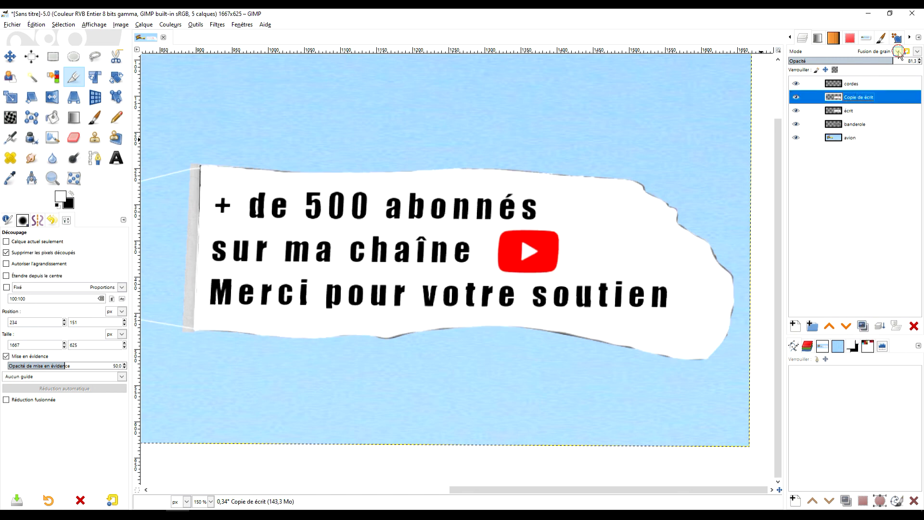
{"action": "left_click", "coordinate": [898, 52]}
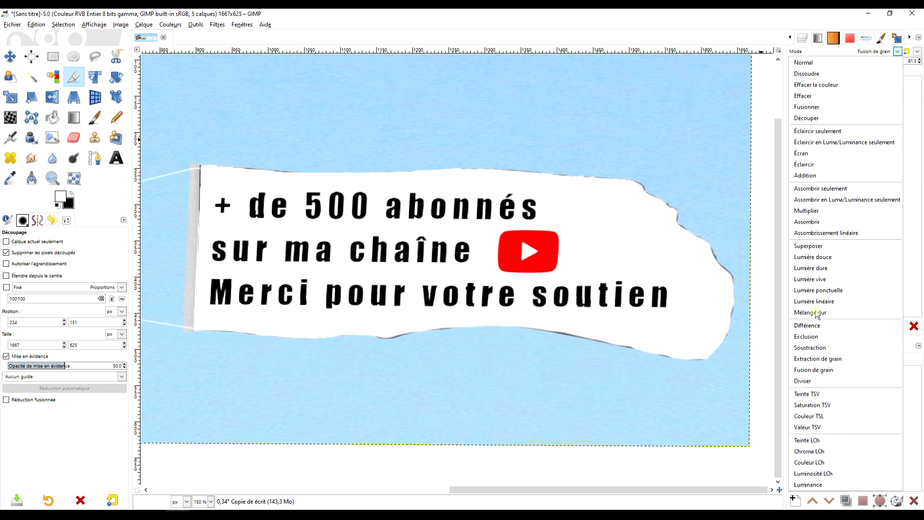
{"action": "left_click", "coordinate": [835, 221]}
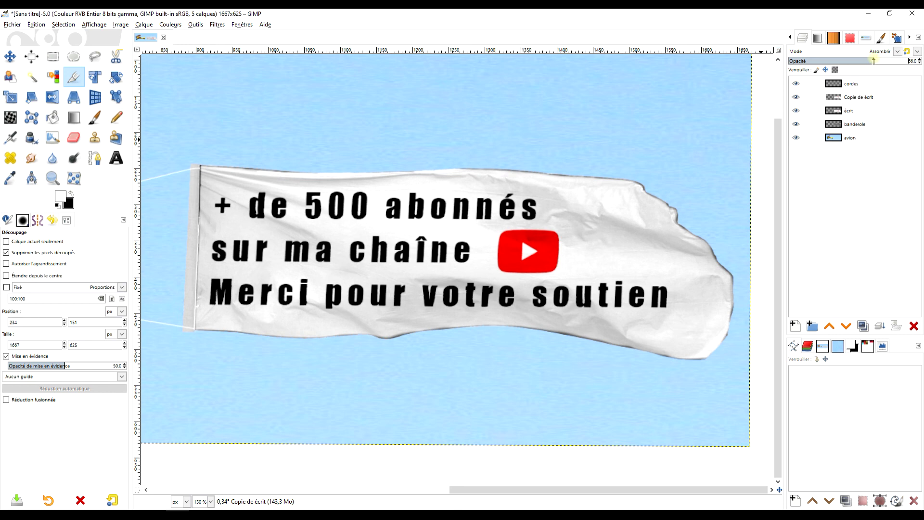
{"action": "left_click", "coordinate": [801, 98]}
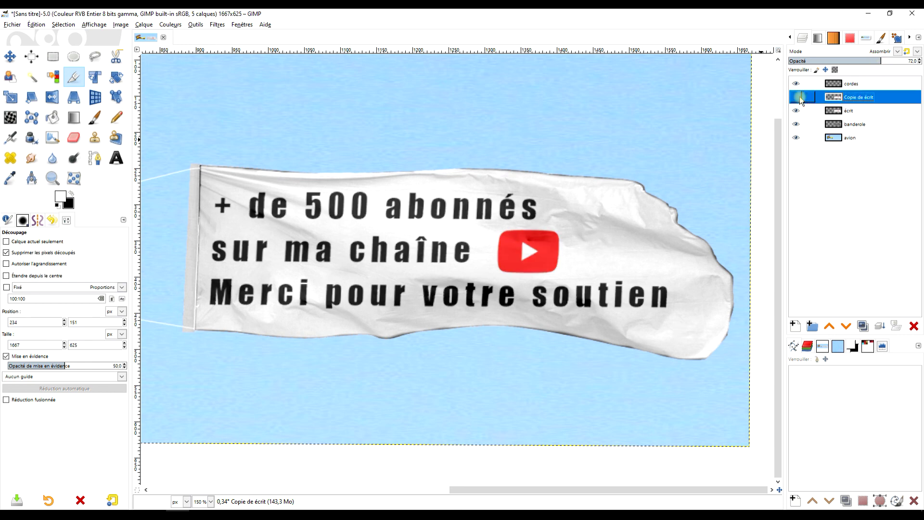
{"action": "left_click", "coordinate": [799, 98]}
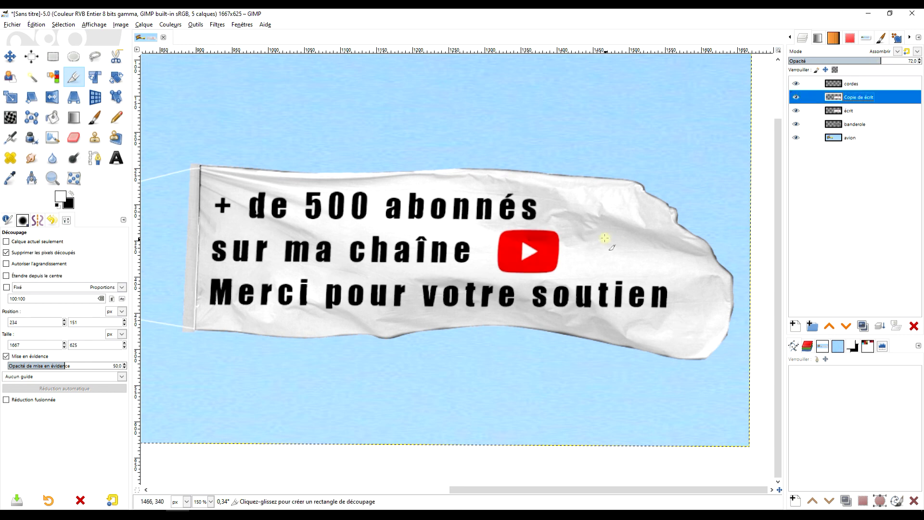
{"action": "scroll", "coordinate": [598, 220], "scroll_direction": "down", "scroll_amount": 3}
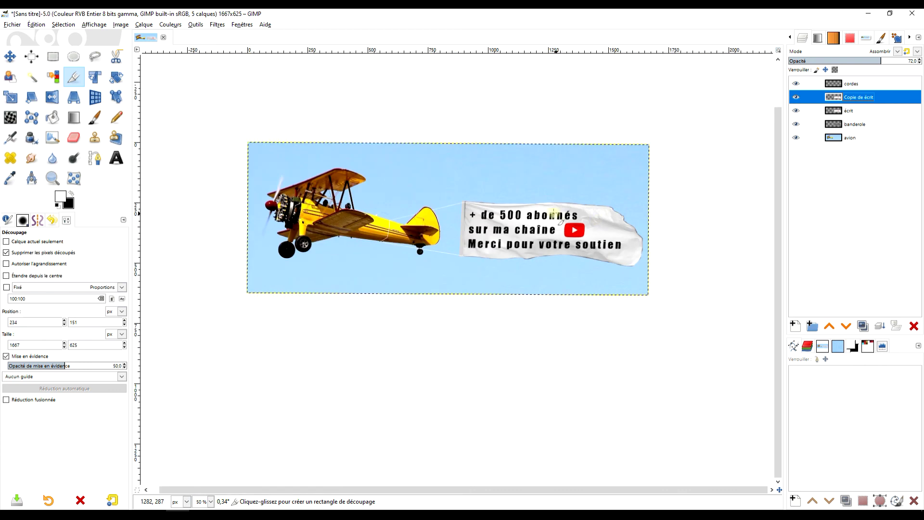
{"action": "scroll", "coordinate": [554, 213], "scroll_direction": "up", "scroll_amount": 1}
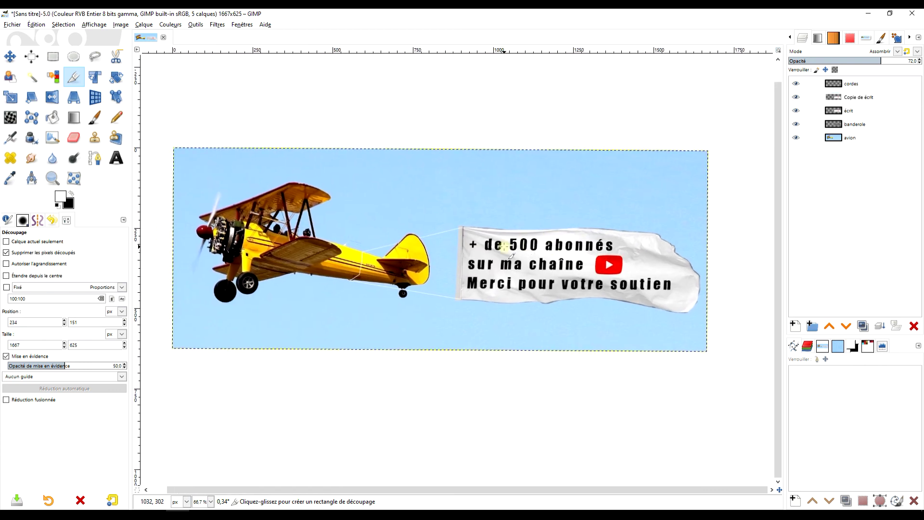